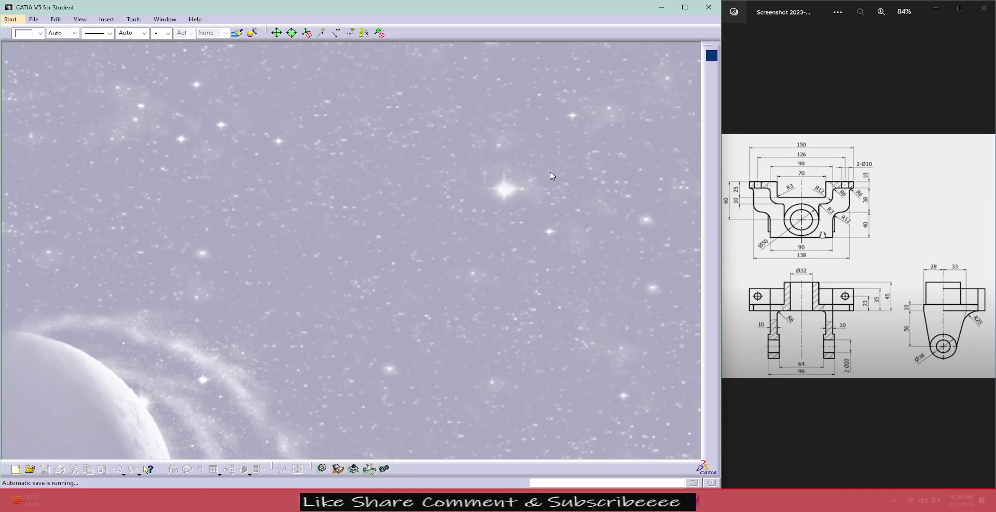
# - Create a new part in the Part Design workbench
pyautogui.click(19, 19)
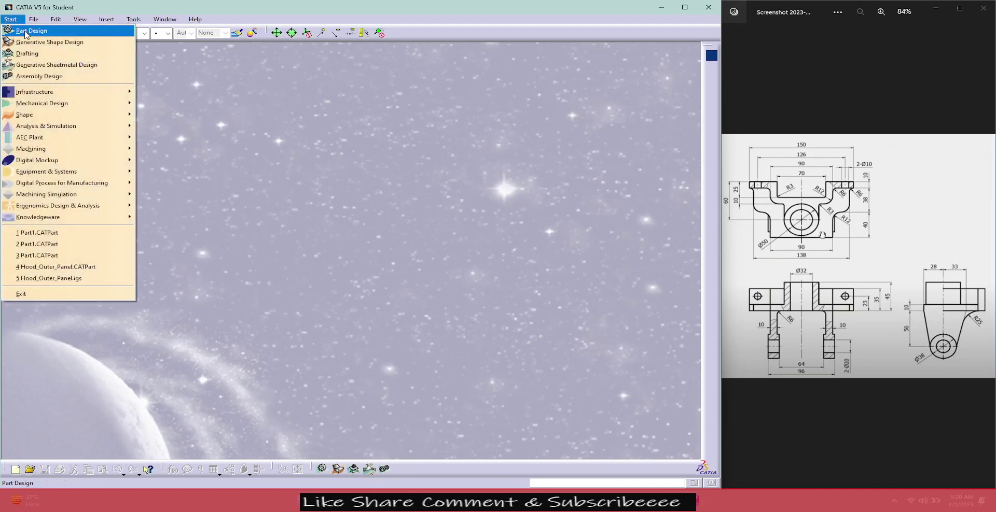
pyautogui.click(31, 32)
pyautogui.click(636, 443)
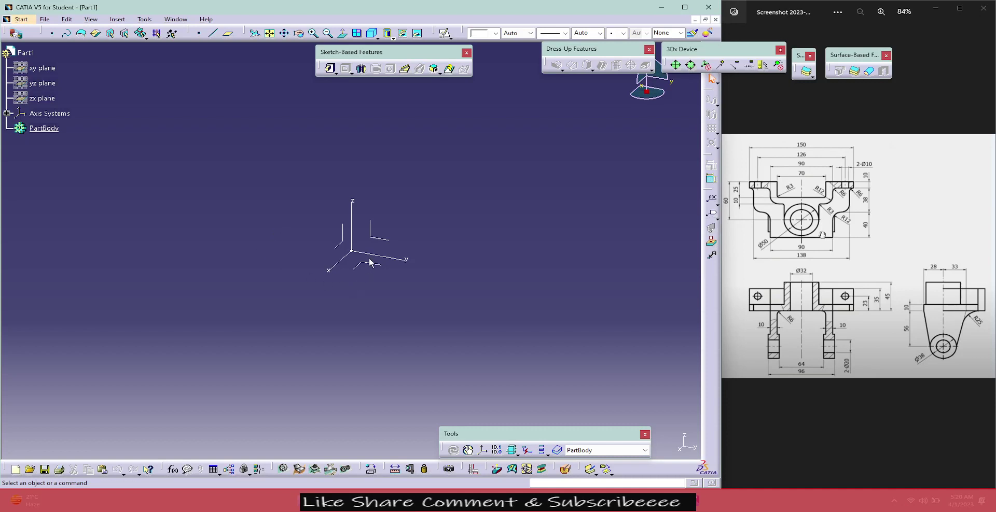
# - Open a positioned sketch on the XY plane with Reverse V checked
pyautogui.click(371, 263)
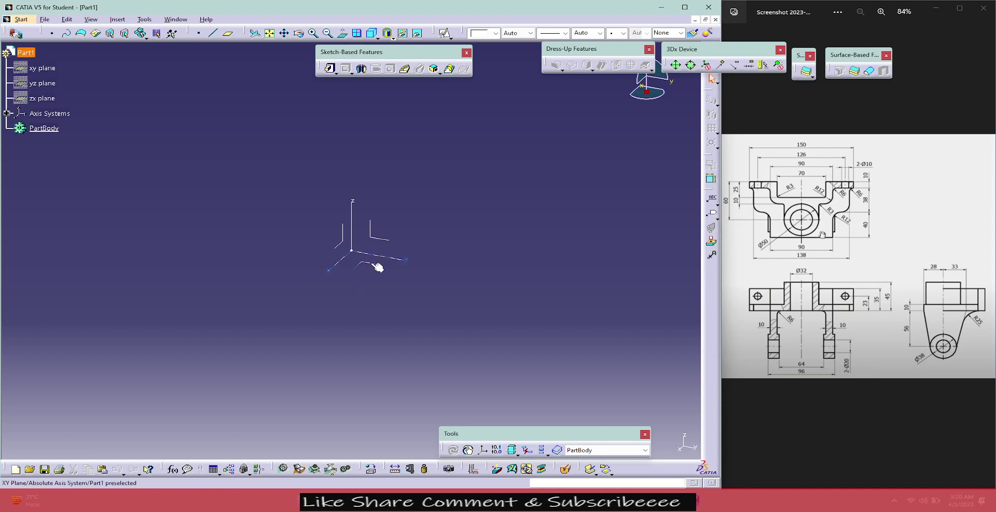
pyautogui.click(445, 34)
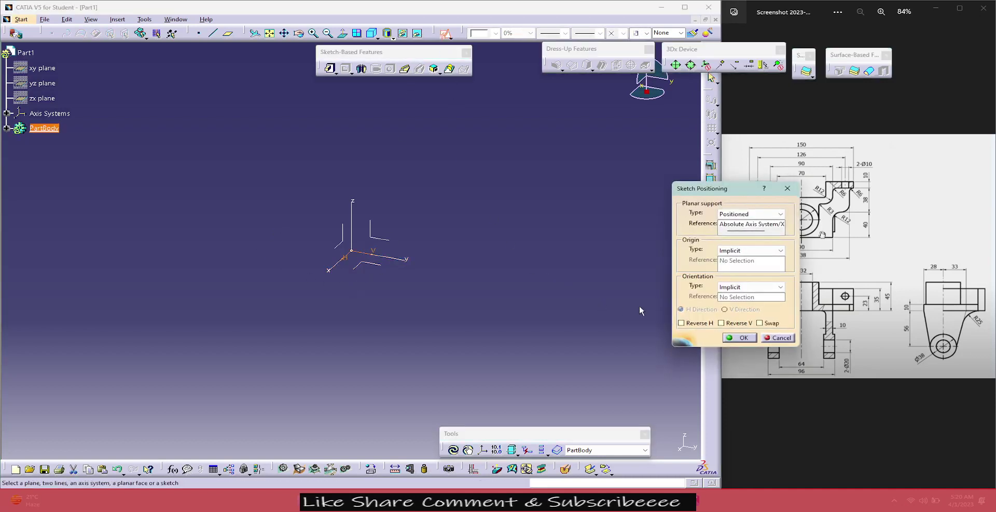
pyautogui.click(727, 324)
pyautogui.click(742, 338)
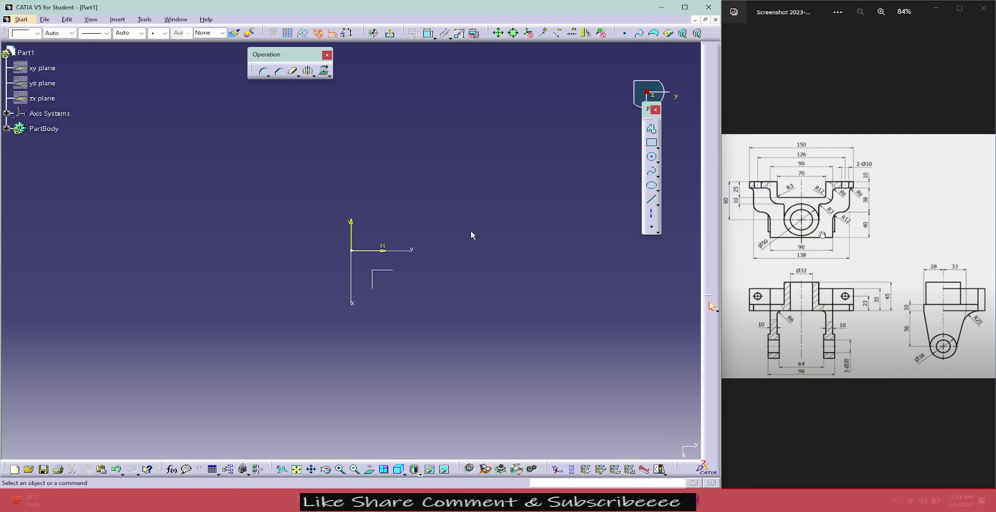
# - Draw a stepped profile left of the origin: vertical, horizontal, then a longer vertical line downward
pyautogui.click(651, 129)
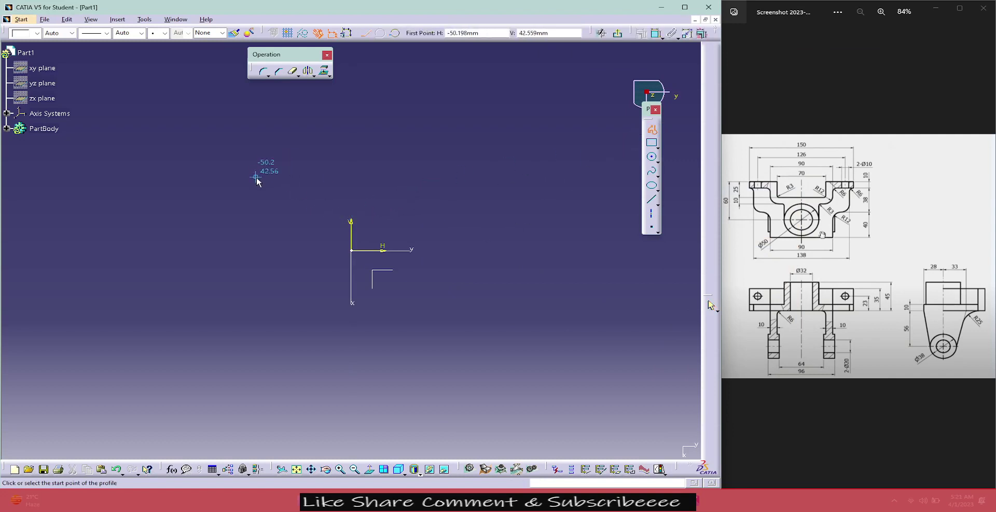
pyautogui.click(236, 173)
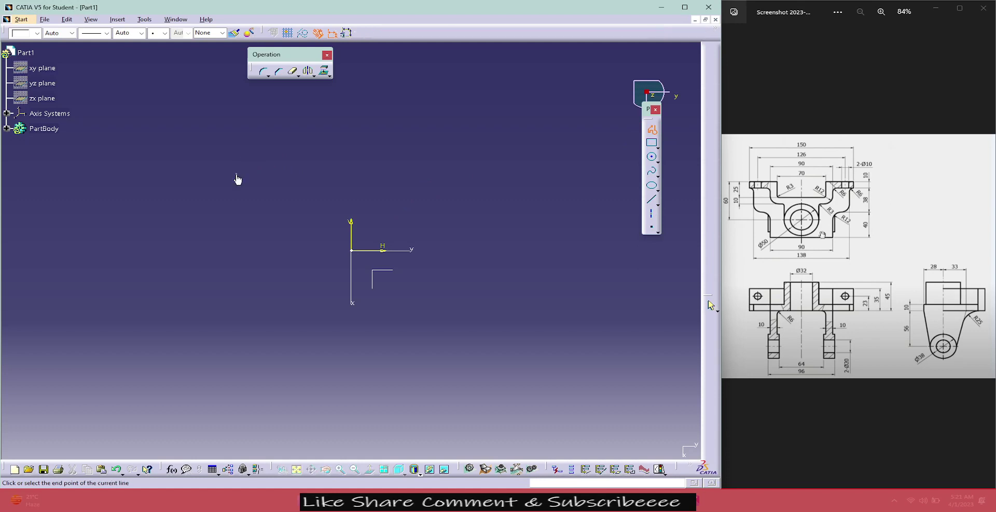
pyautogui.click(236, 232)
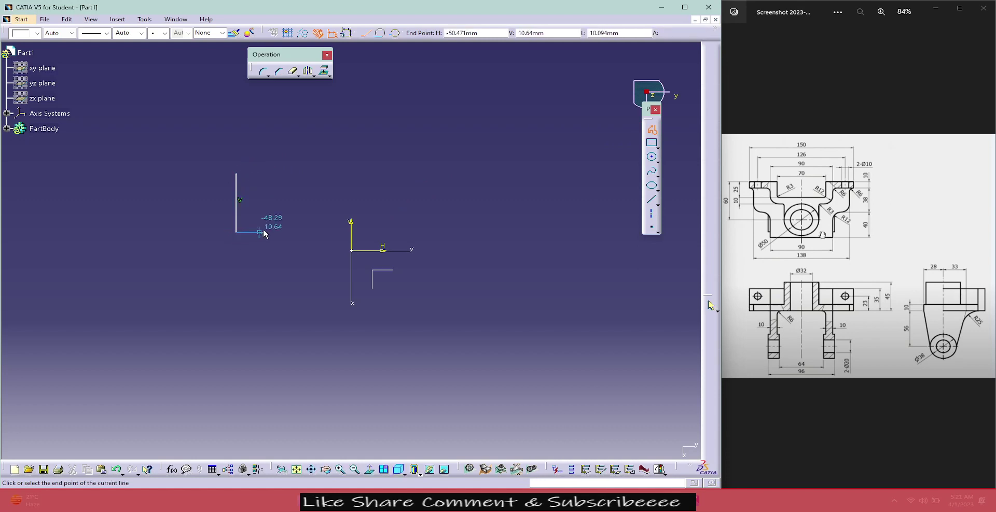
pyautogui.click(291, 231)
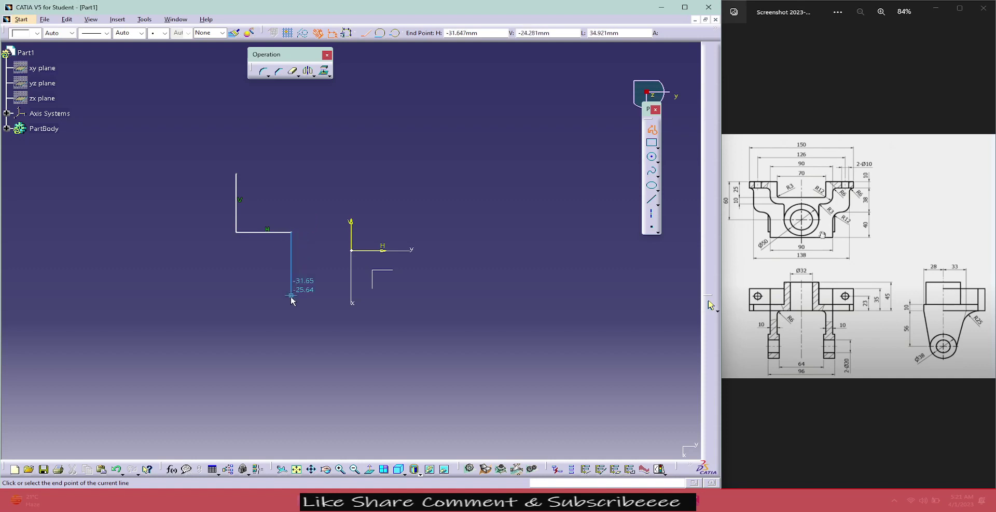
pyautogui.click(291, 335)
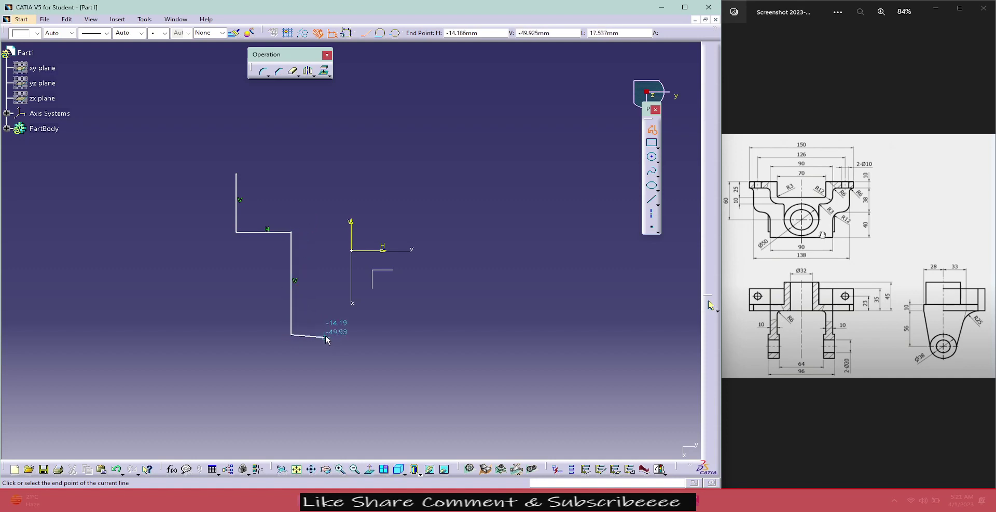
pyautogui.press('Escape')
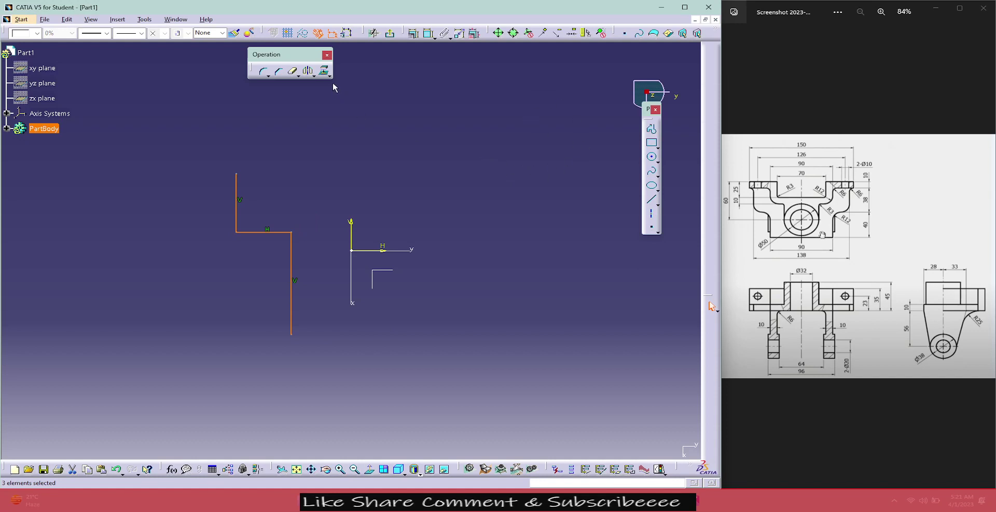
# - Mirror the profile across the vertical axis, cancel the Line tool, and undo the mirror
pyautogui.click(354, 270)
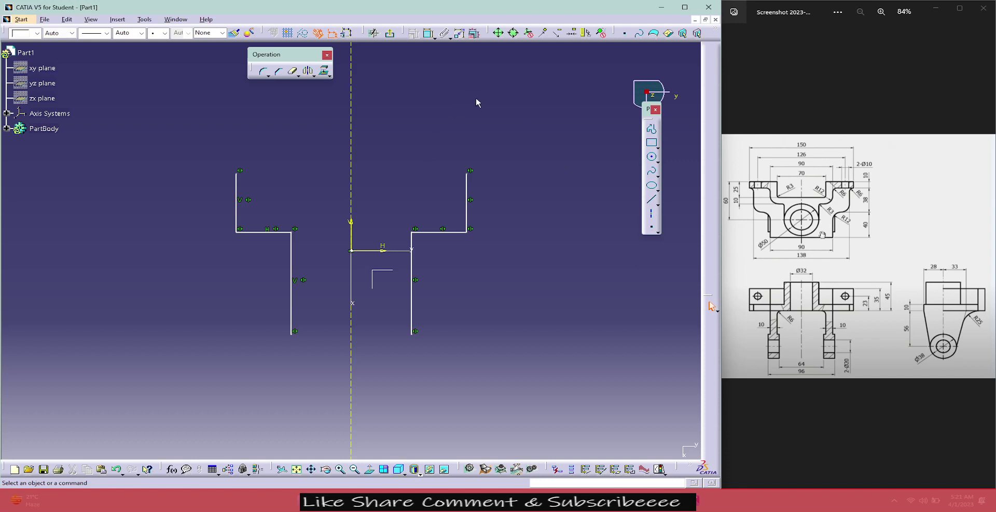
pyautogui.click(651, 200)
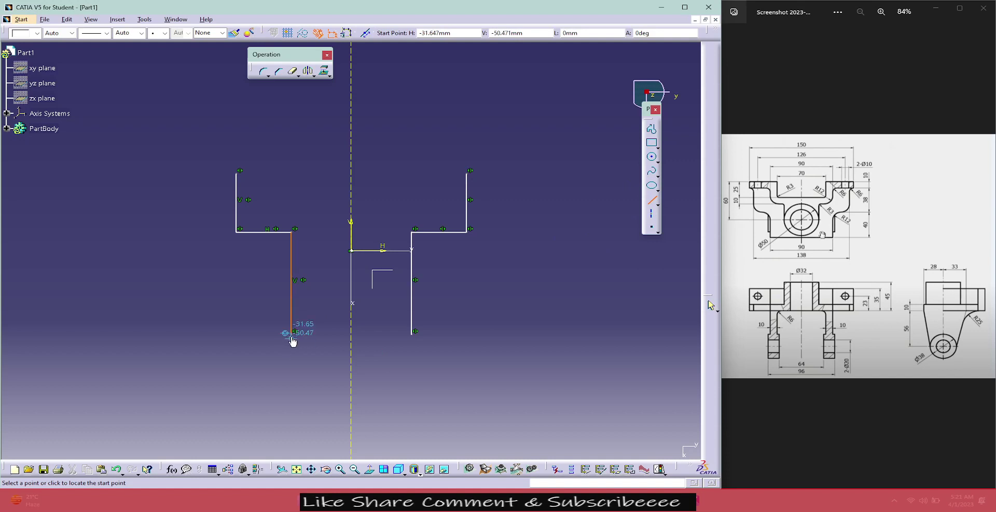
pyautogui.press('Escape')
pyautogui.hotkey('ctrl', 'z')
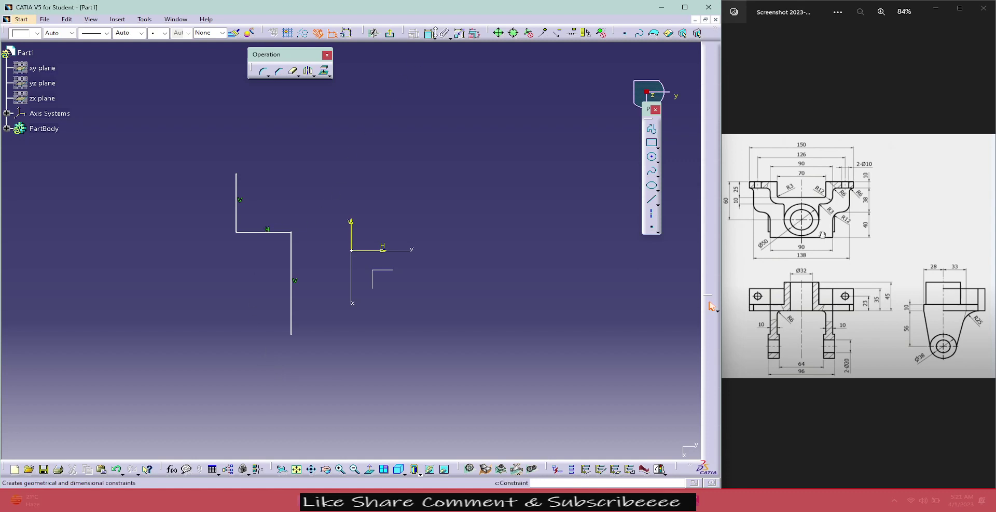
# - Dimension the upper vertical line to 38 and the lower vertical line to 40
pyautogui.click(430, 33)
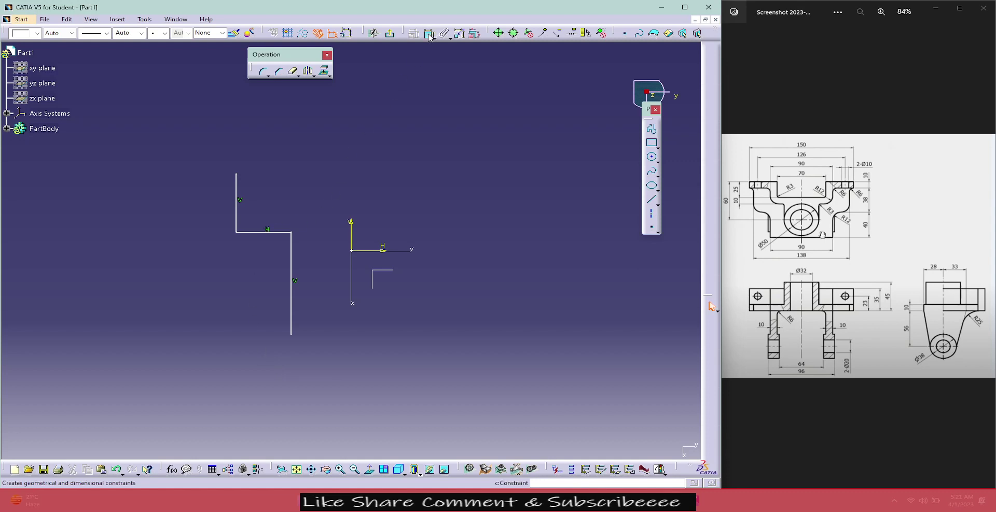
pyautogui.click(237, 191)
pyautogui.click(205, 213)
pyautogui.doubleClick(204, 205)
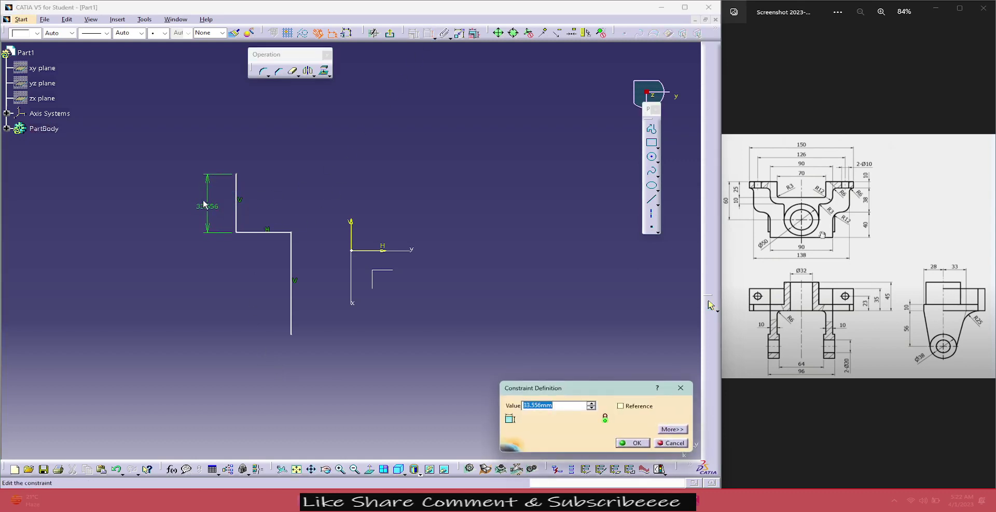
pyautogui.write('38')
pyautogui.press('Return')
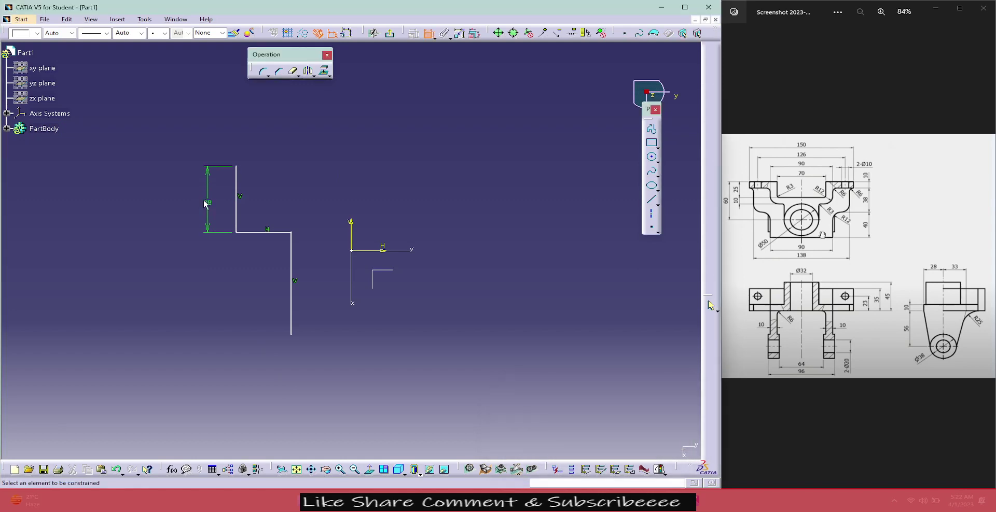
pyautogui.click(293, 255)
pyautogui.click(261, 266)
pyautogui.doubleClick(262, 266)
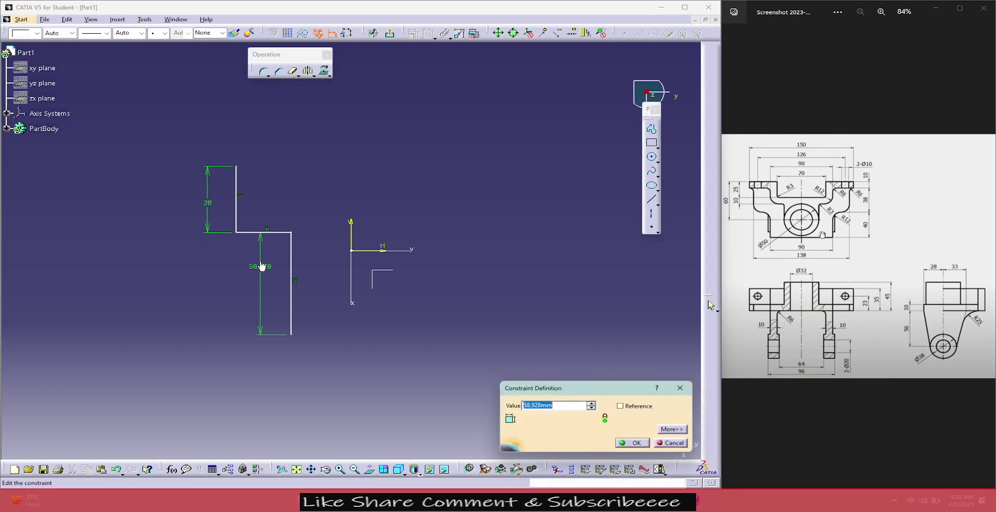
pyautogui.write('40')
pyautogui.press('Return')
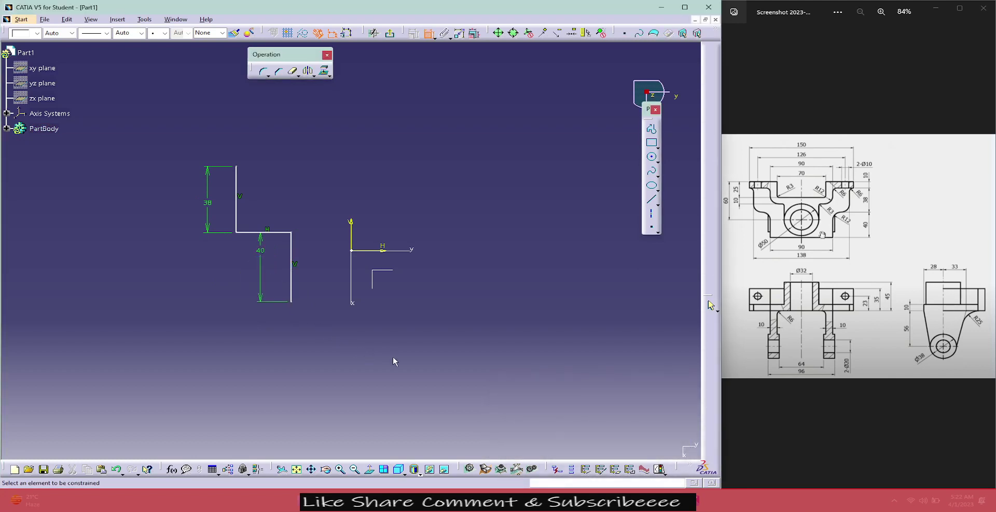
# - Set the lower vertical line's distance from the vertical axis to 45
pyautogui.click(292, 289)
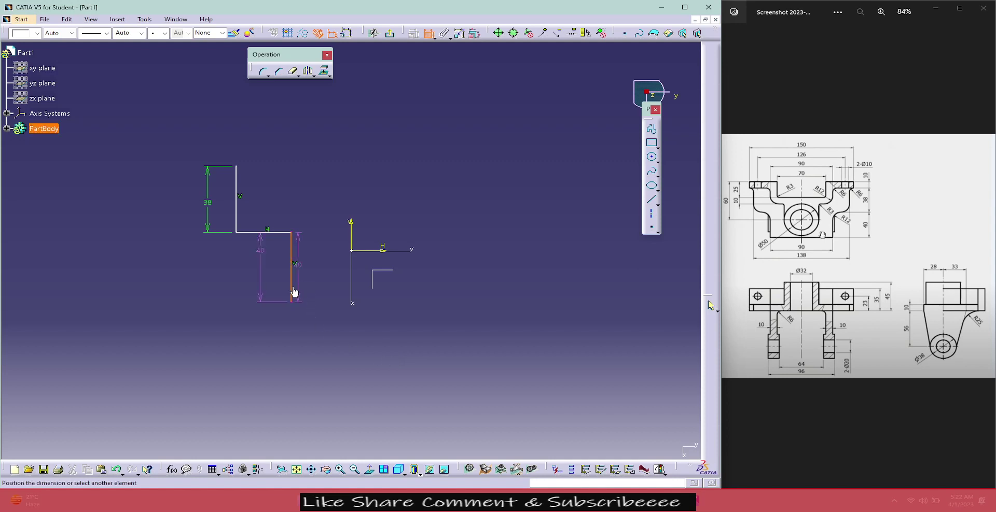
pyautogui.click(351, 283)
pyautogui.doubleClick(326, 339)
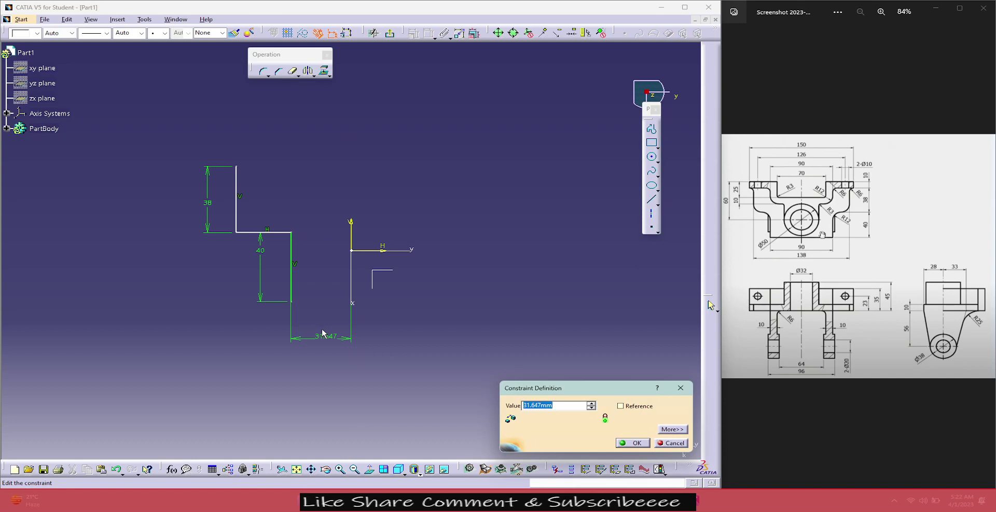
pyautogui.write('92')
pyautogui.press('BackSpace')
pyautogui.write('0/')
pyautogui.write('22')
pyautogui.press('Return')
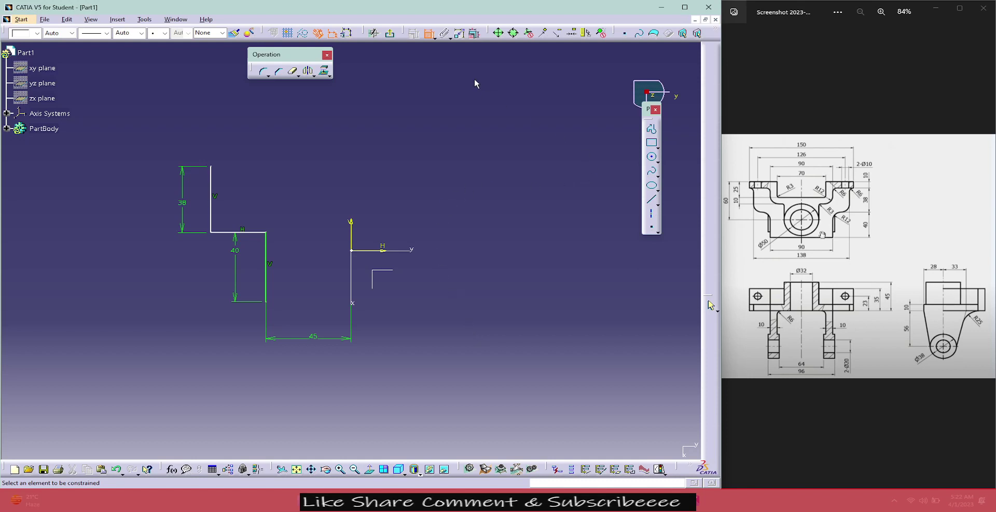
# - Set the upper line's overall distance across the axis to 138 and move the 40 dimension left
pyautogui.click(212, 184)
pyautogui.click(352, 274)
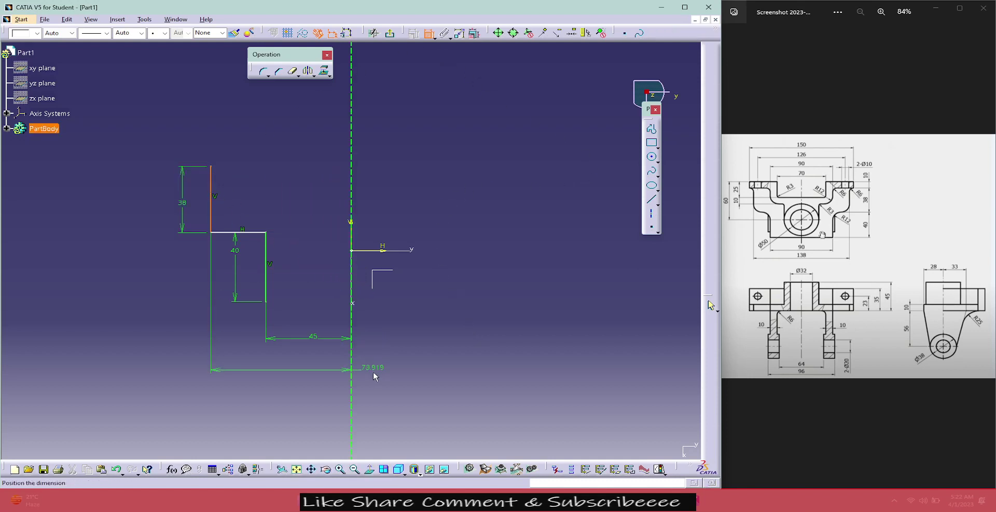
pyautogui.click(273, 382)
pyautogui.doubleClick(276, 383)
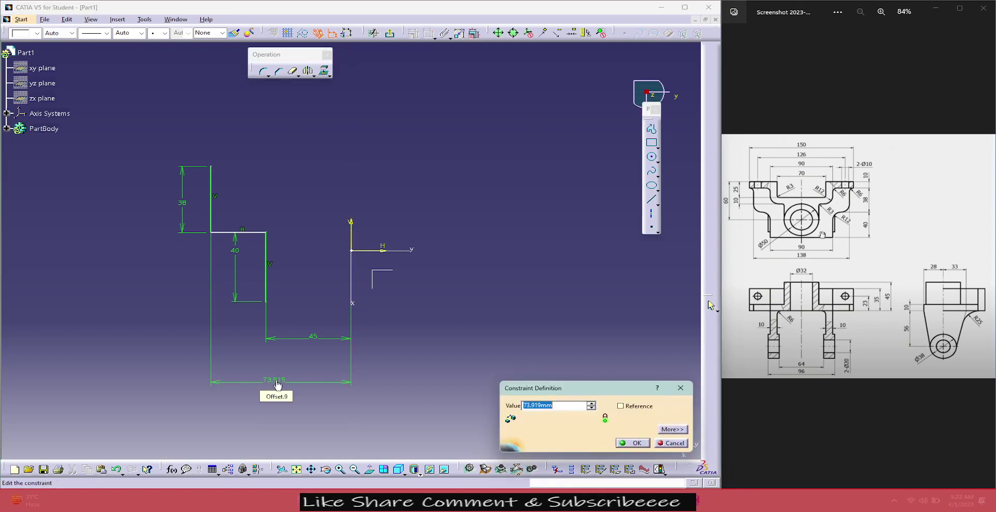
pyautogui.write('138/')
pyautogui.press('Return')
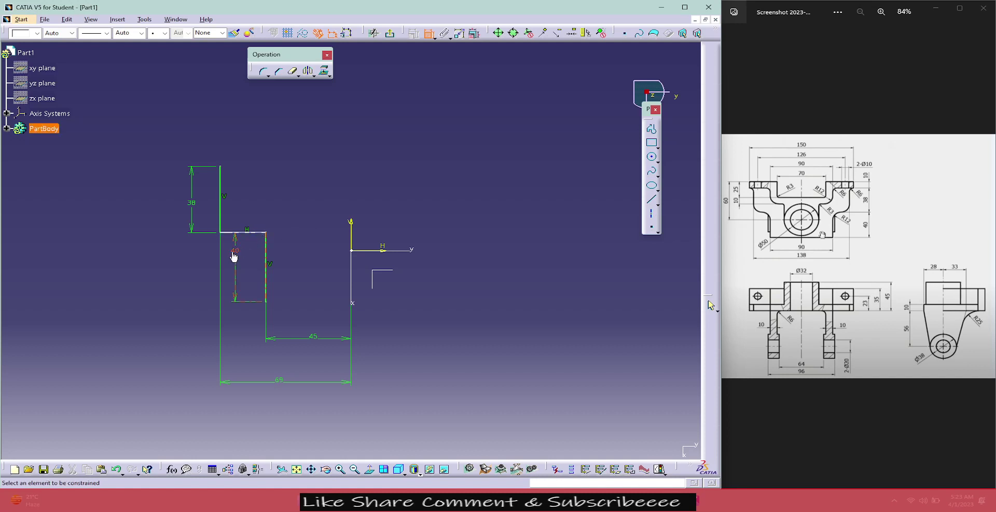
pyautogui.moveTo(235, 260); pyautogui.dragTo(185, 271)
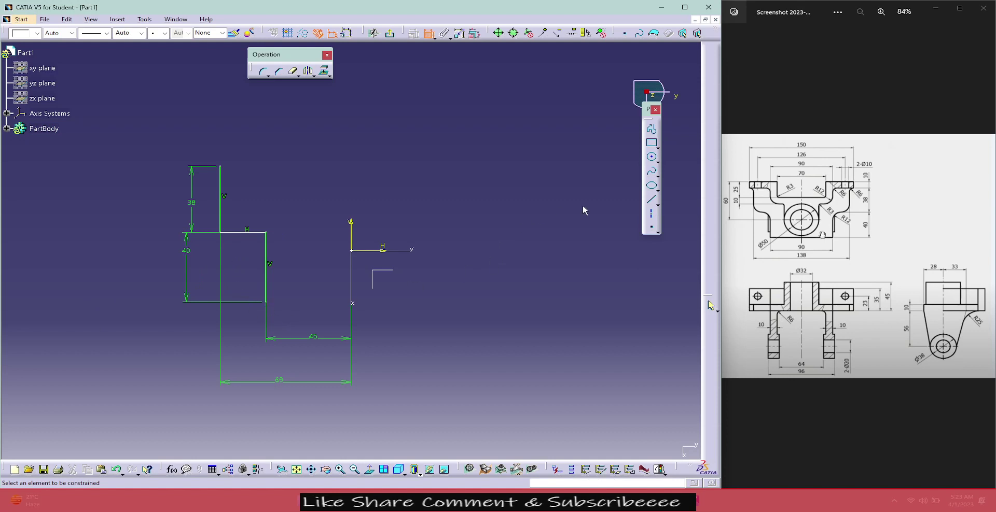
pyautogui.click(221, 185)
pyautogui.press('Escape')
# - Draw a circle centred on the sketch origin and dimension its diameter to 50
pyautogui.click(651, 157)
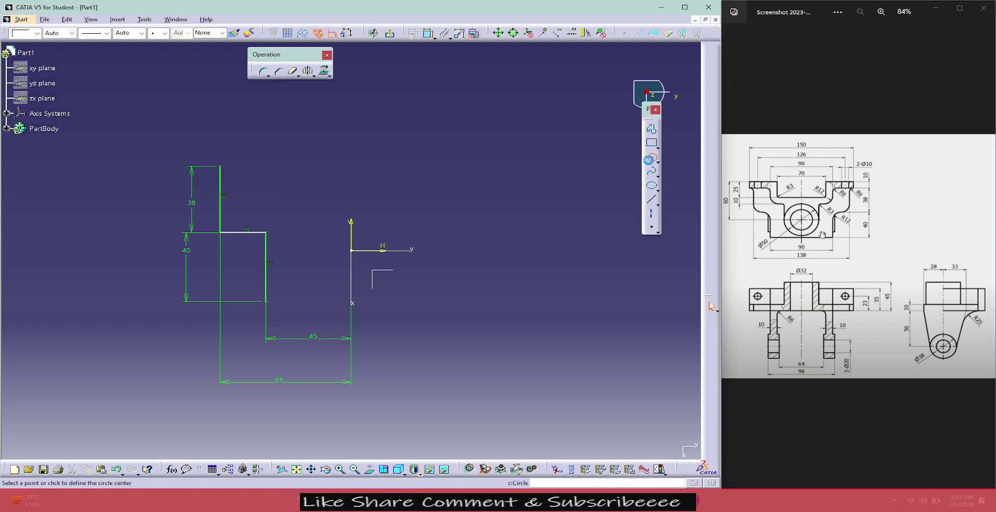
pyautogui.click(351, 251)
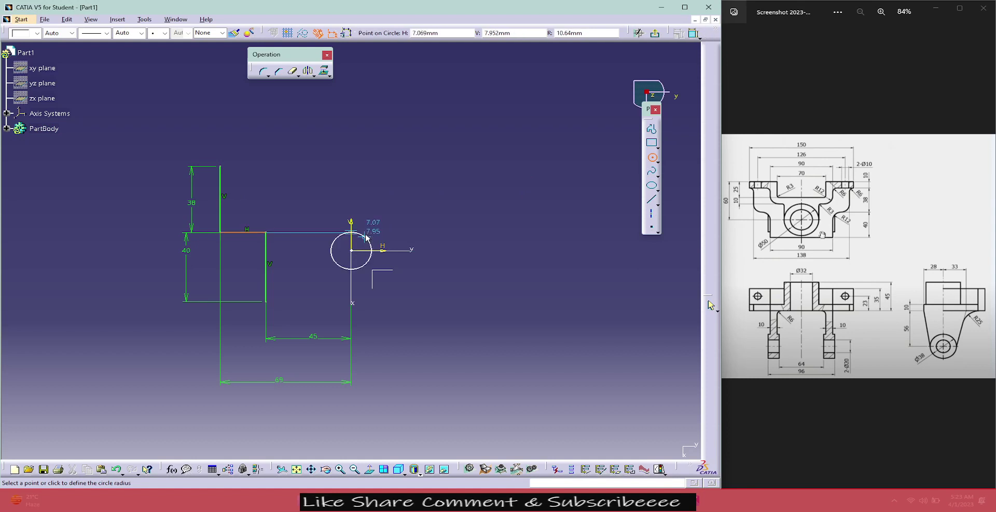
pyautogui.click(387, 212)
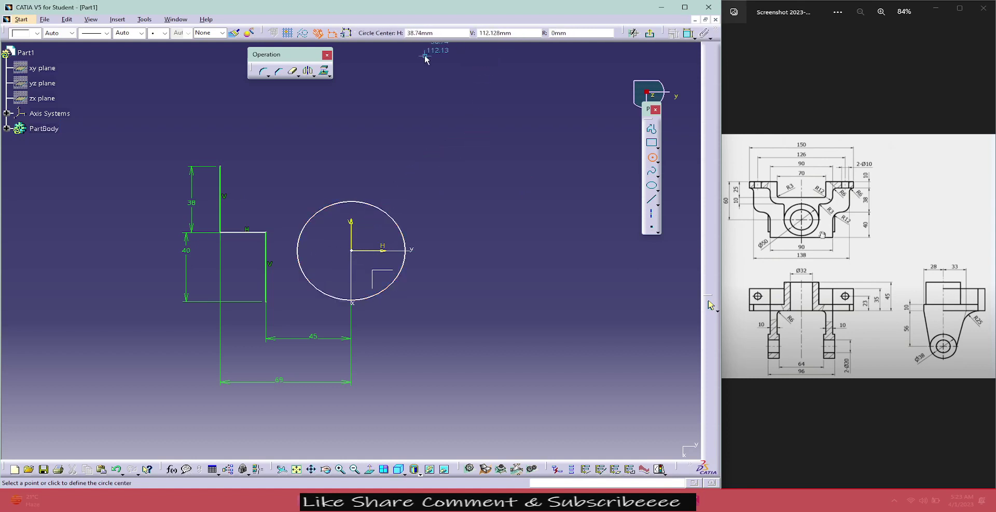
pyautogui.press('Escape')
pyautogui.click(429, 34)
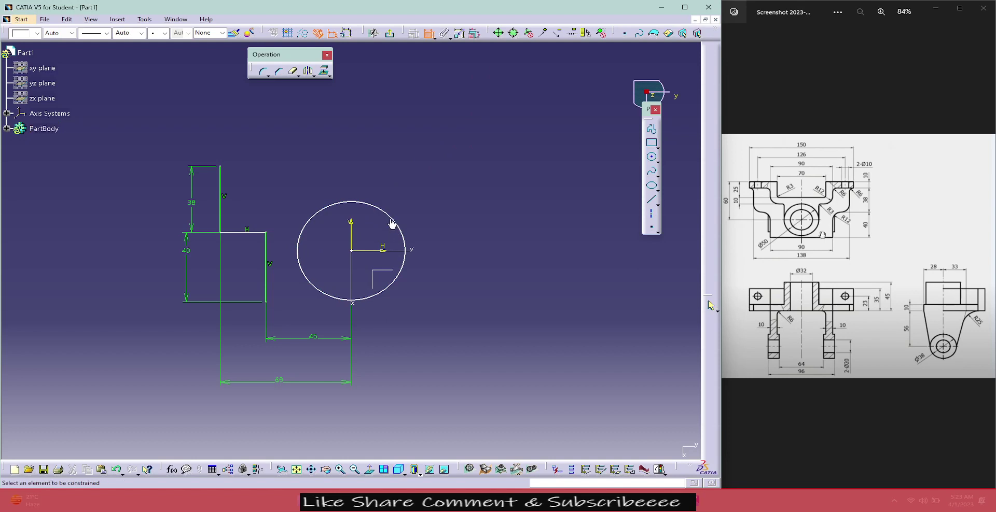
pyautogui.click(394, 219)
pyautogui.click(433, 202)
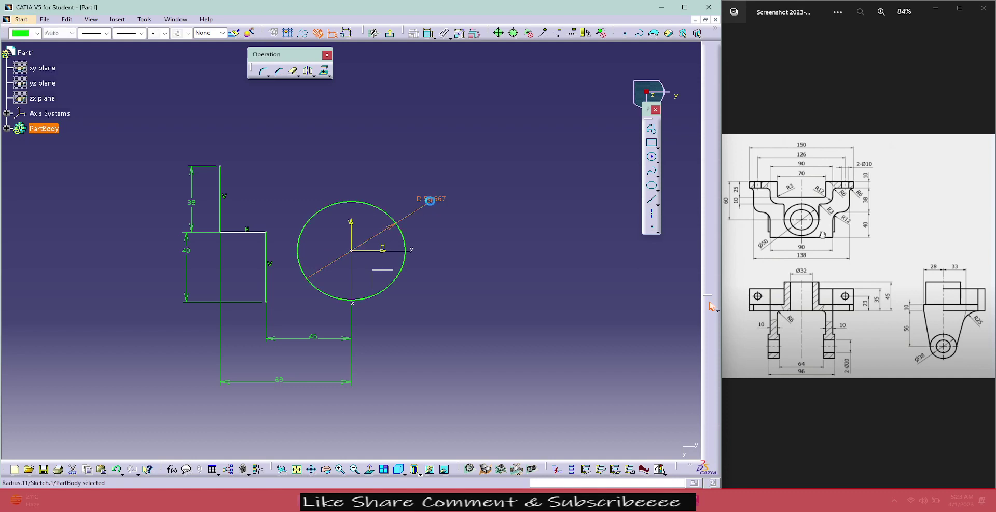
pyautogui.doubleClick(431, 200)
pyautogui.write('50mm')
pyautogui.press('Return')
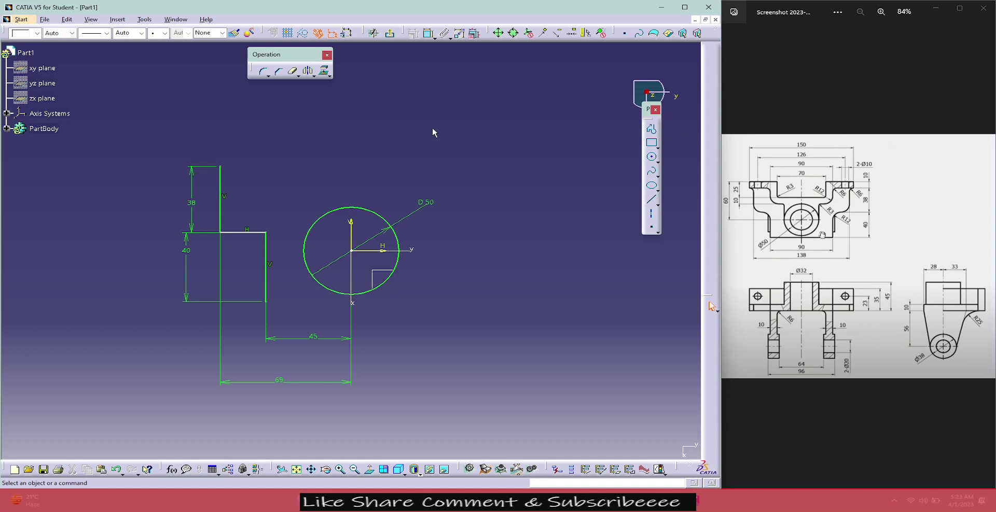
# - Round the horizontal-to-lower-vertical corner with a 12 mm fillet
pyautogui.click(264, 71)
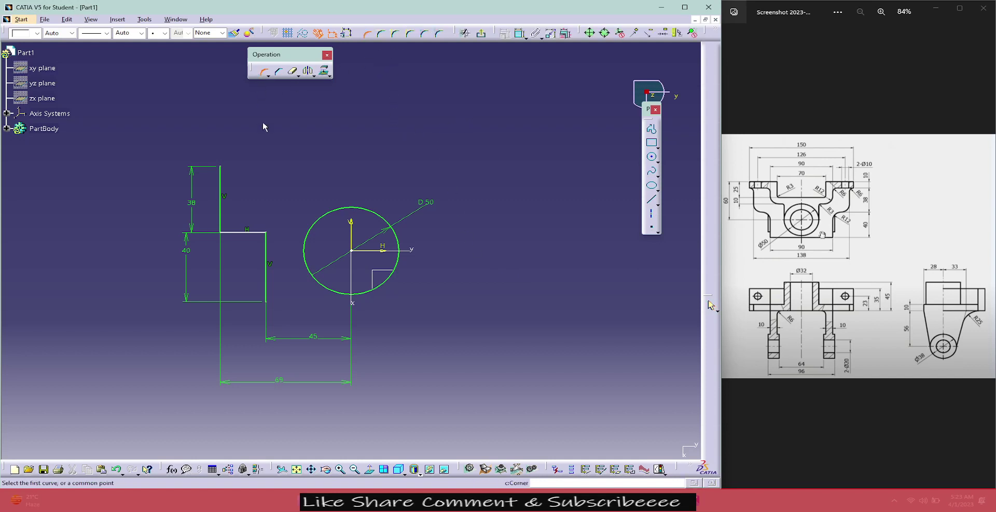
pyautogui.click(266, 233)
pyautogui.click(258, 241)
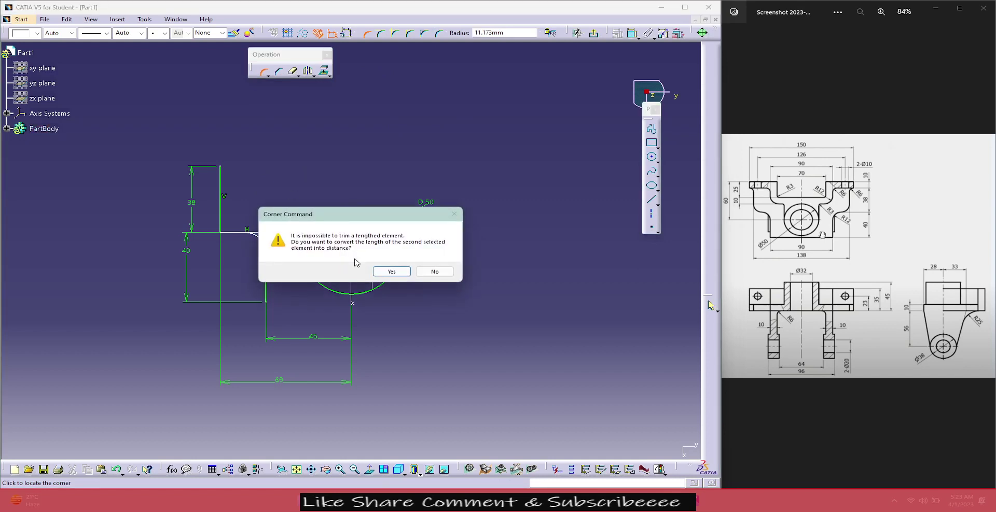
pyautogui.click(382, 268)
pyautogui.doubleClick(248, 242)
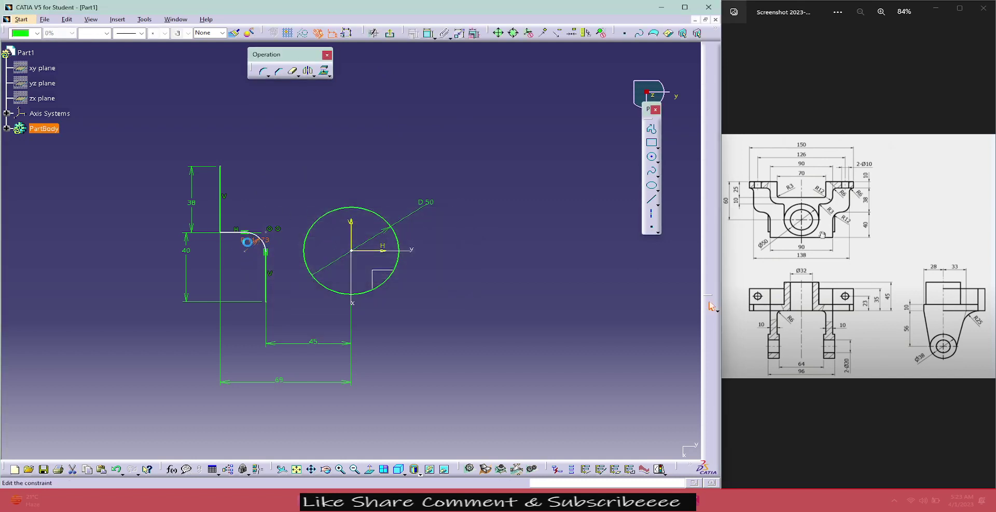
pyautogui.write('12mm')
pyautogui.press('Return')
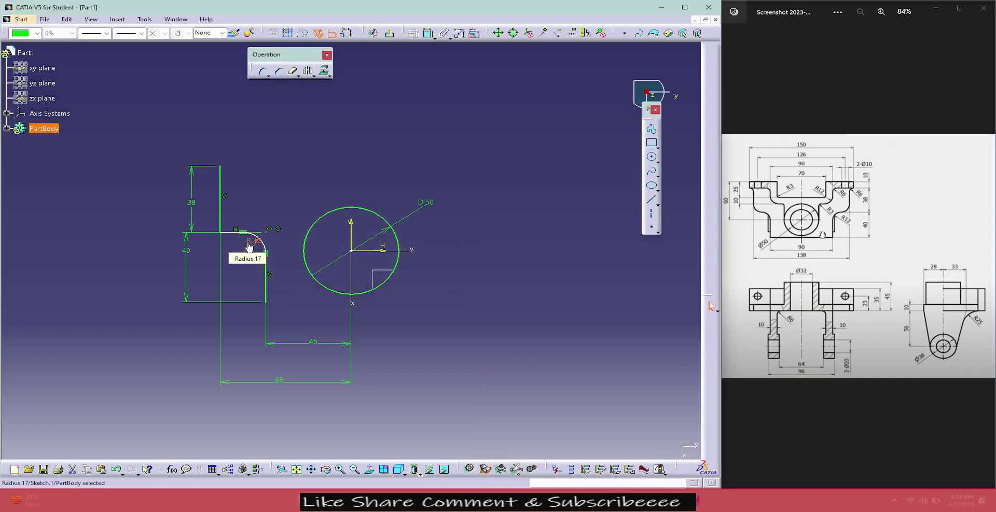
# - Apply a coincidence constraint to the horizontal axis via Constraints Defined in Dialog Box
pyautogui.click(313, 174)
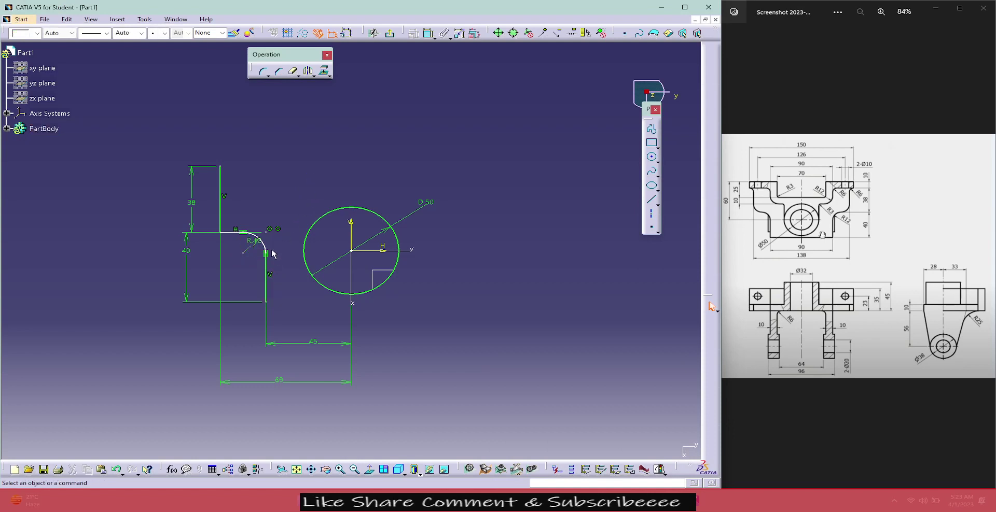
pyautogui.click(387, 258)
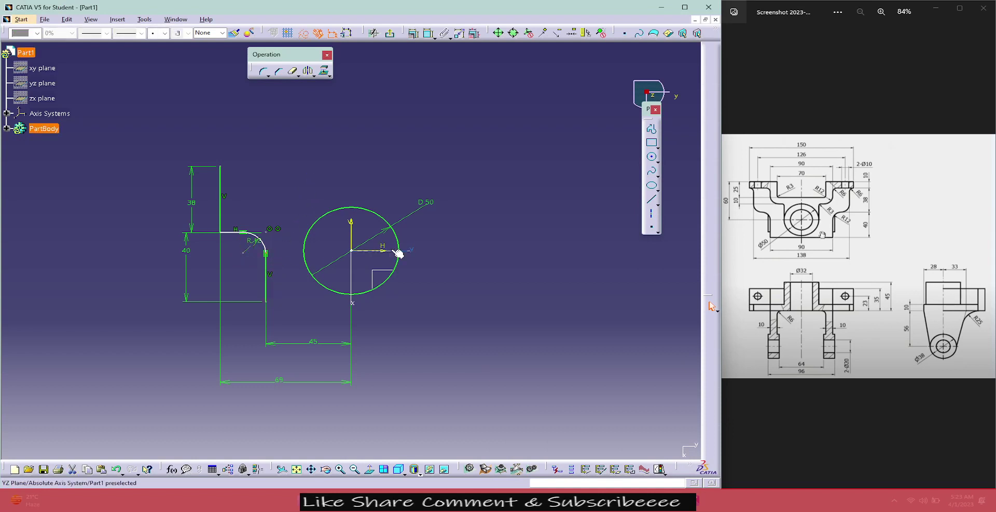
pyautogui.click(415, 38)
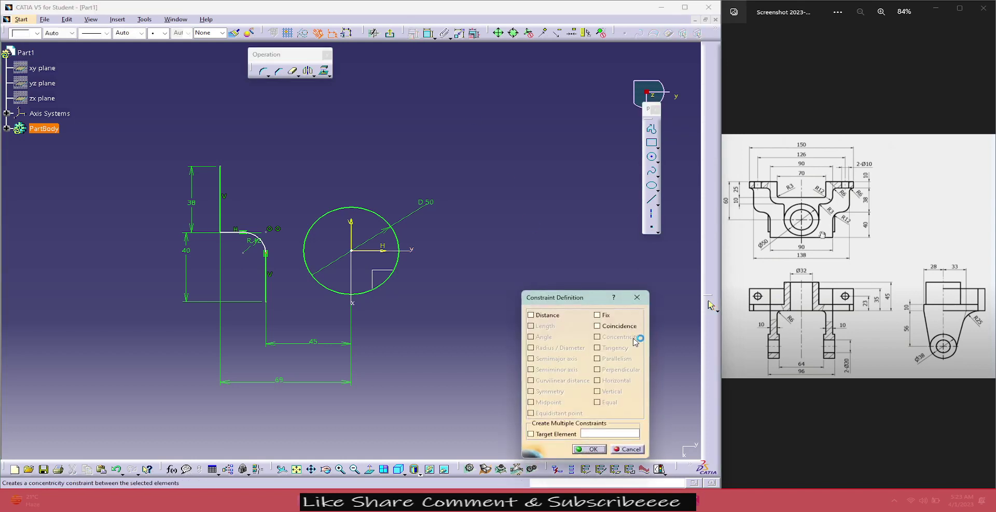
pyautogui.click(596, 326)
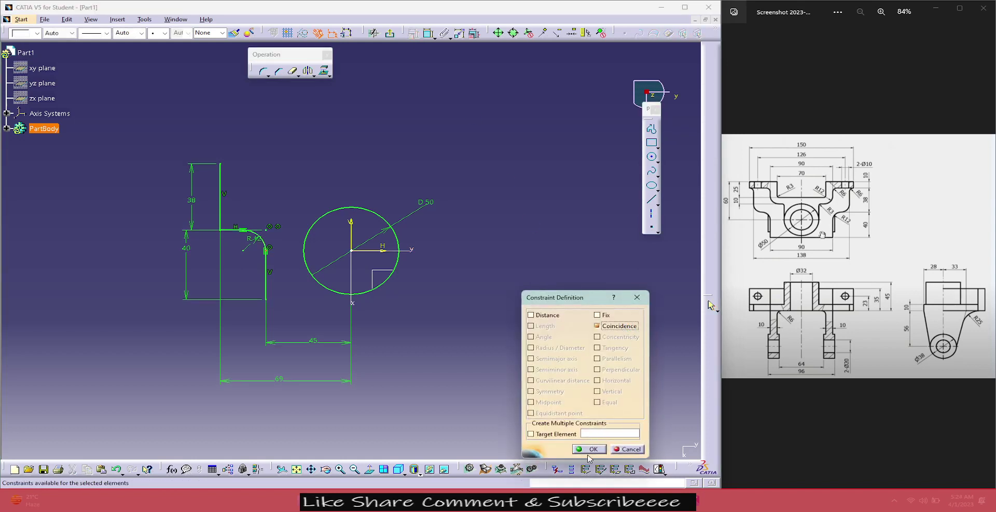
pyautogui.click(543, 316)
pyautogui.click(542, 315)
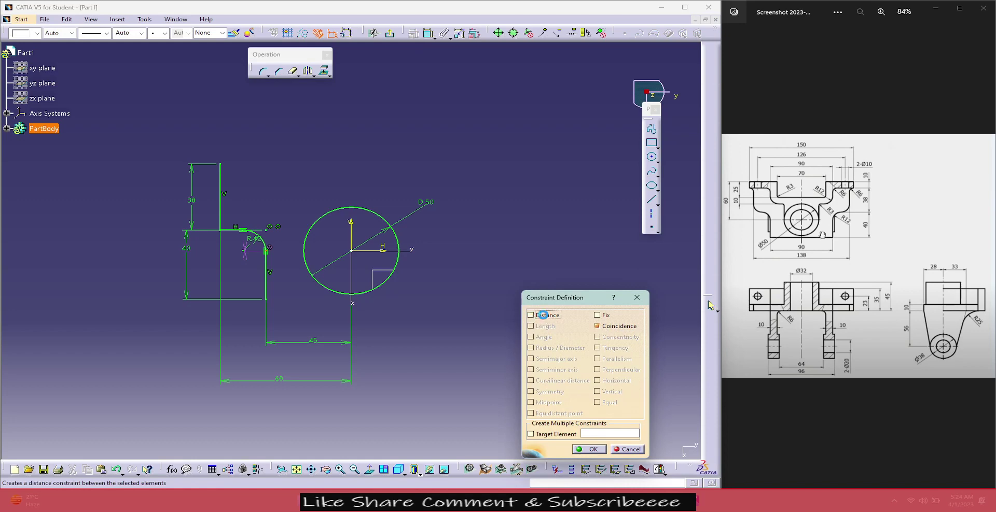
pyautogui.click(589, 449)
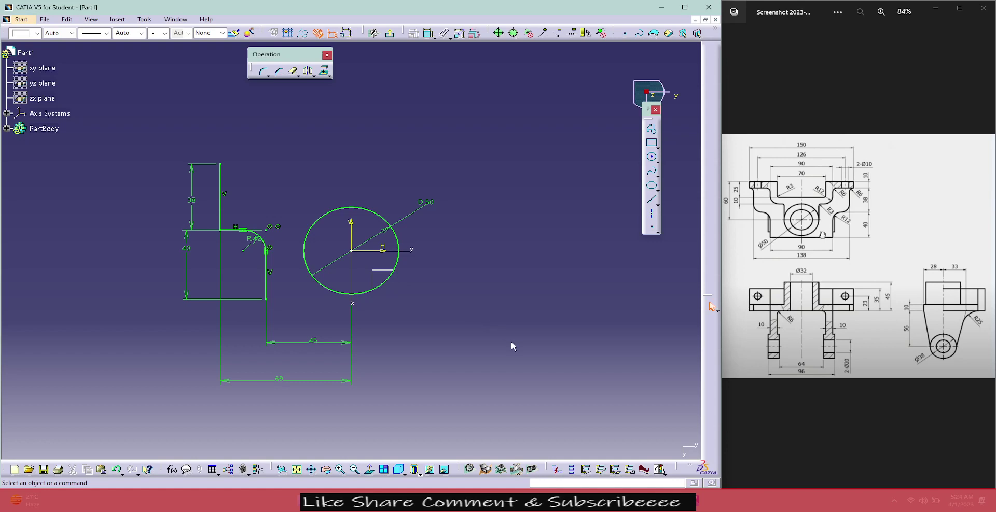
# - Fillet the profile's upper-left corner, initially with a 12 mm radius
pyautogui.click(264, 73)
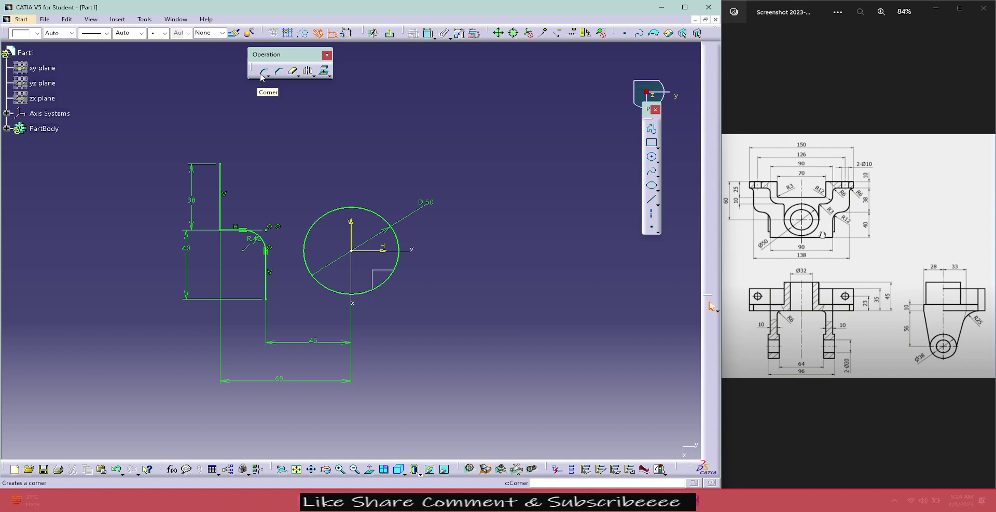
pyautogui.click(264, 72)
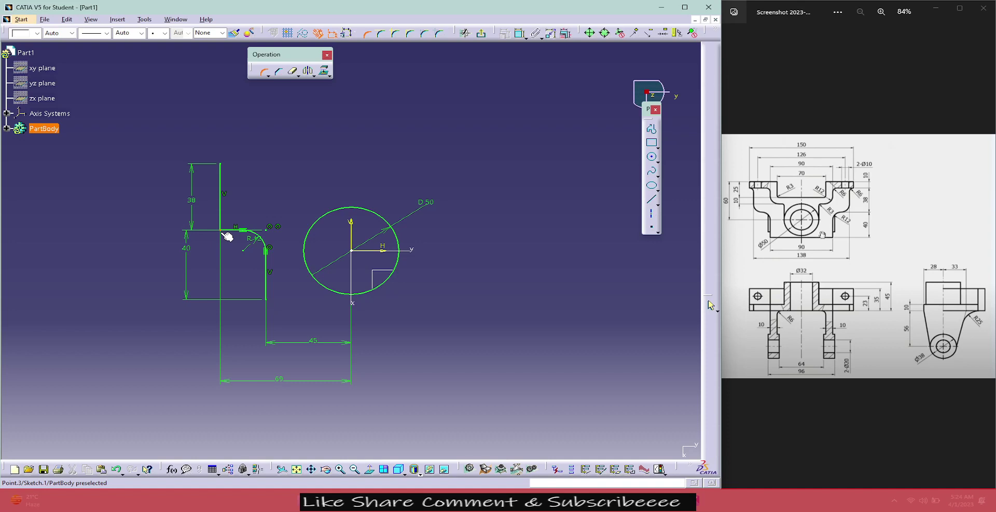
pyautogui.click(225, 234)
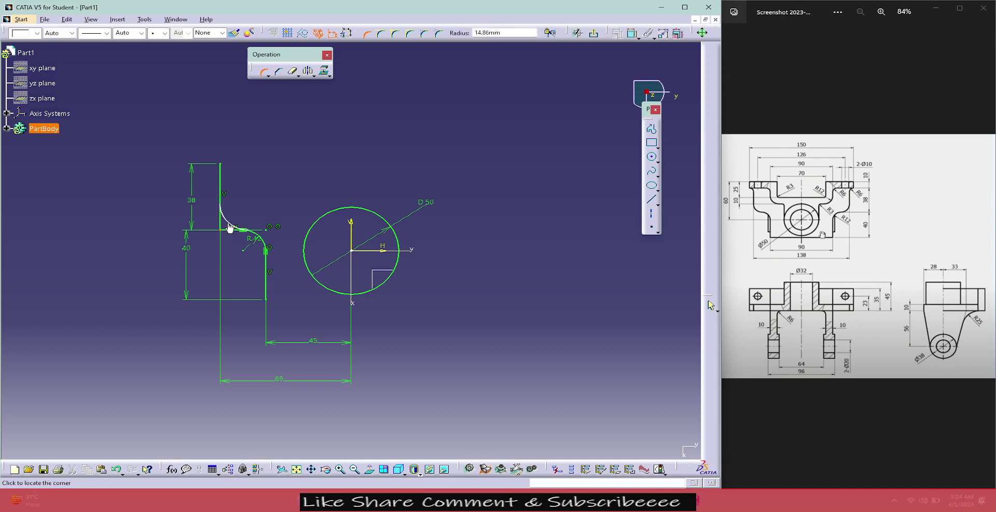
pyautogui.click(228, 227)
pyautogui.click(391, 271)
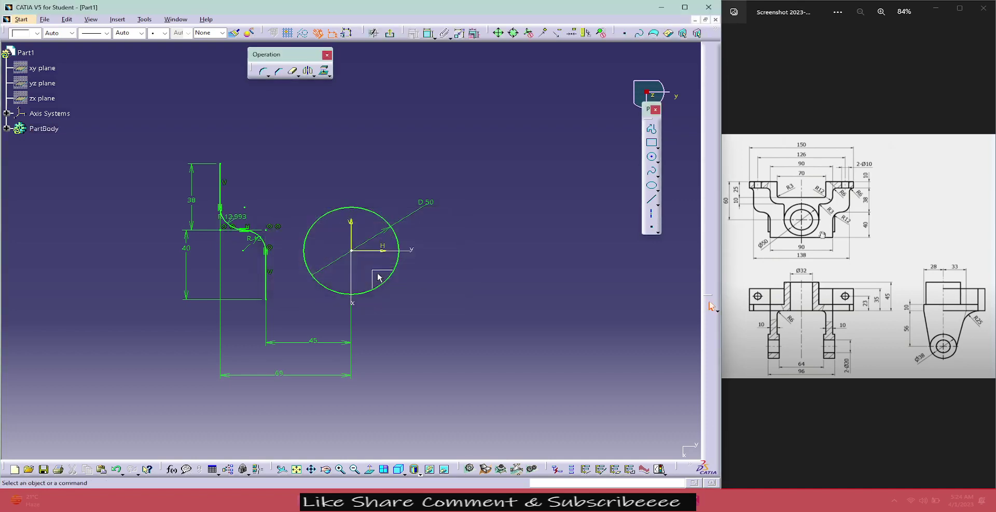
pyautogui.doubleClick(234, 218)
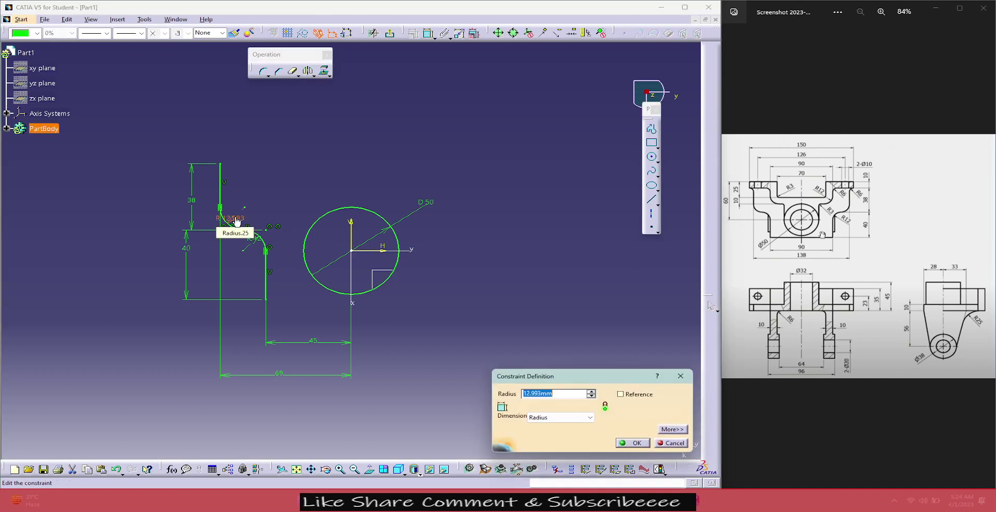
pyautogui.write('12')
pyautogui.press('Return')
# - Change the upper fillet's radius to 8 mm and move its label down-left
pyautogui.click(350, 162)
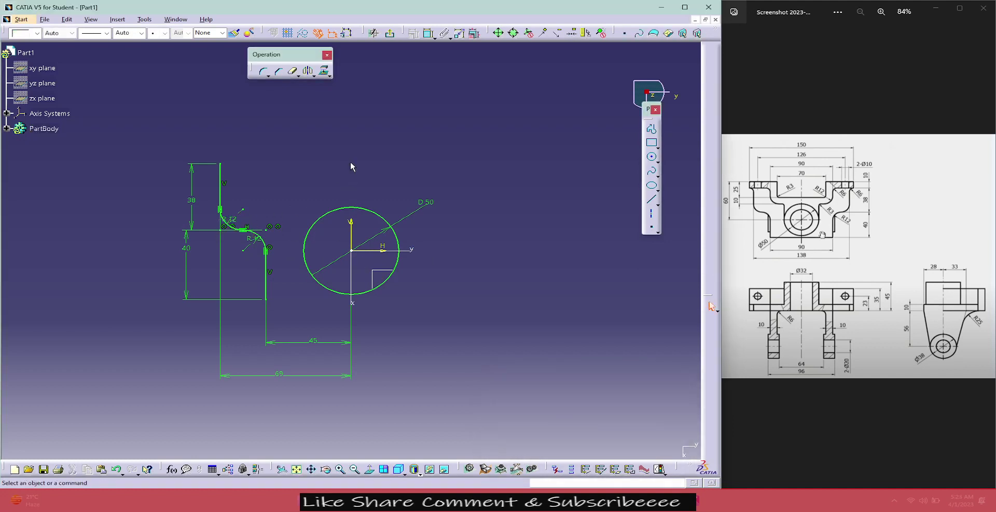
pyautogui.moveTo(350, 160); pyautogui.dragTo(348, 138, button='middle')
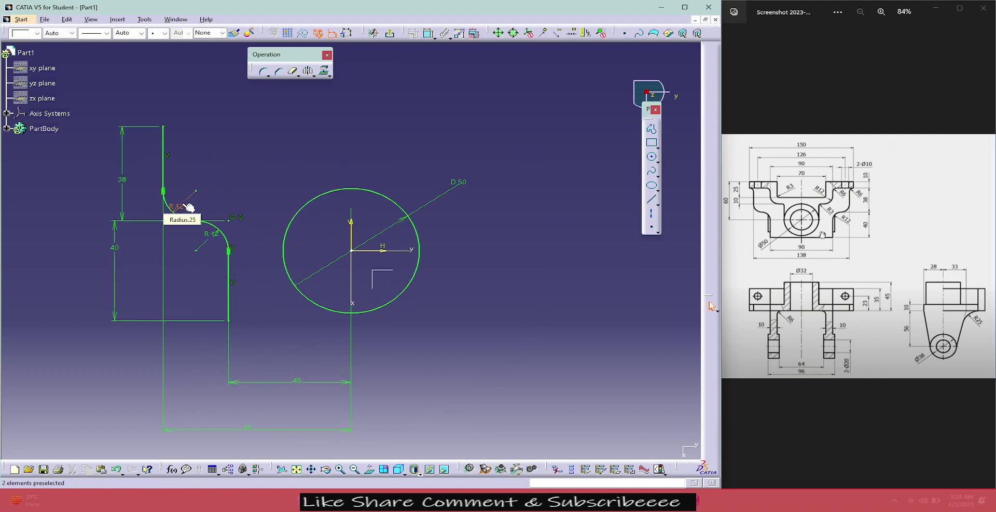
pyautogui.doubleClick(181, 207)
pyautogui.write('4')
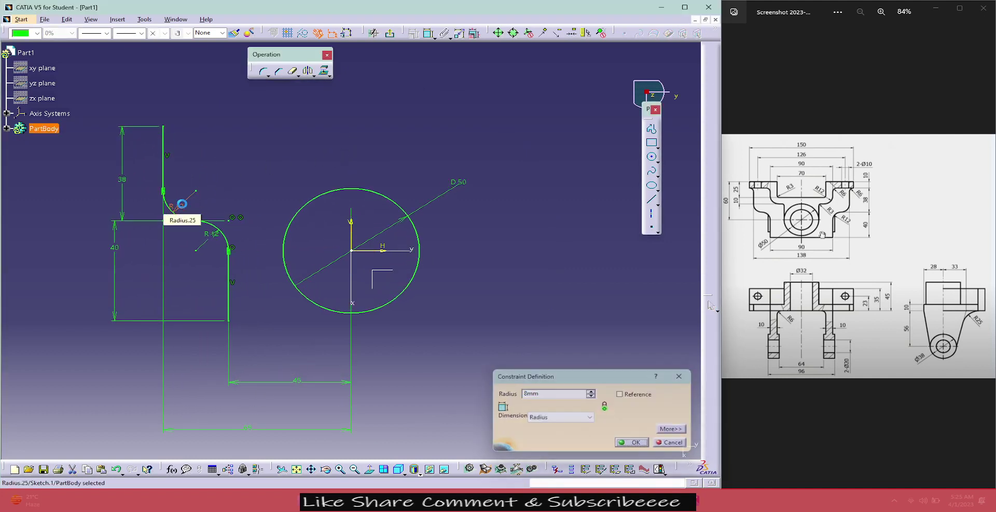
pyautogui.press('Return')
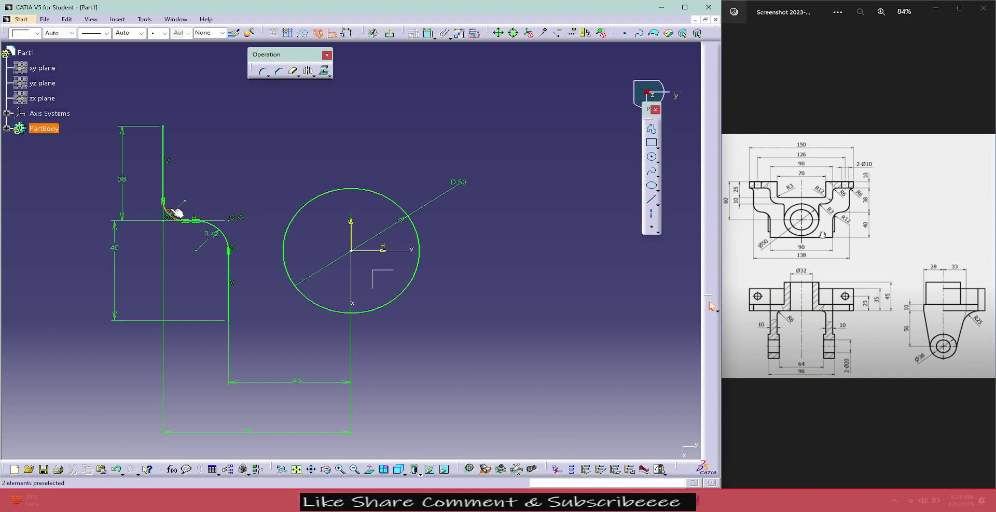
pyautogui.moveTo(171, 211); pyautogui.dragTo(148, 242)
pyautogui.click(174, 284)
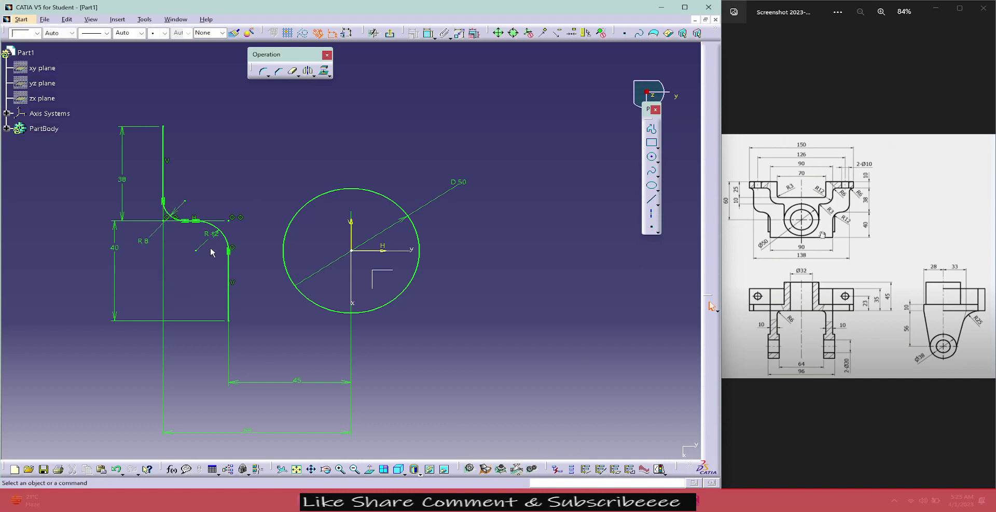
# - Draw a four-segment stepped line chain from the left line's top across and down to the circle
pyautogui.click(652, 129)
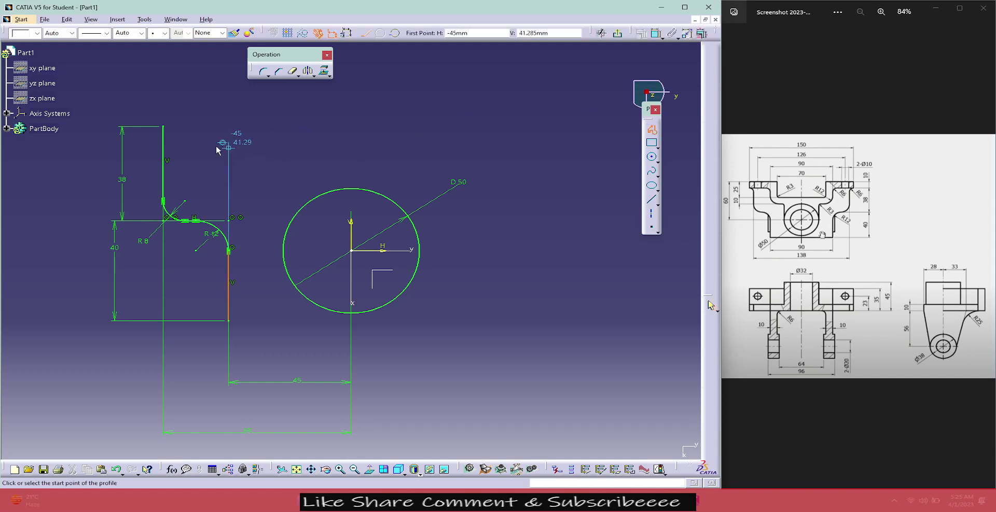
pyautogui.click(163, 127)
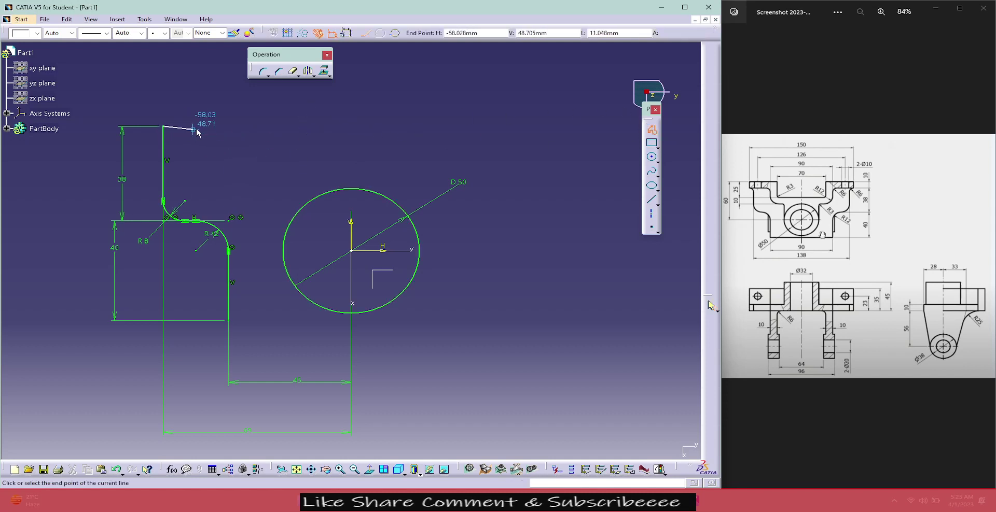
pyautogui.click(236, 127)
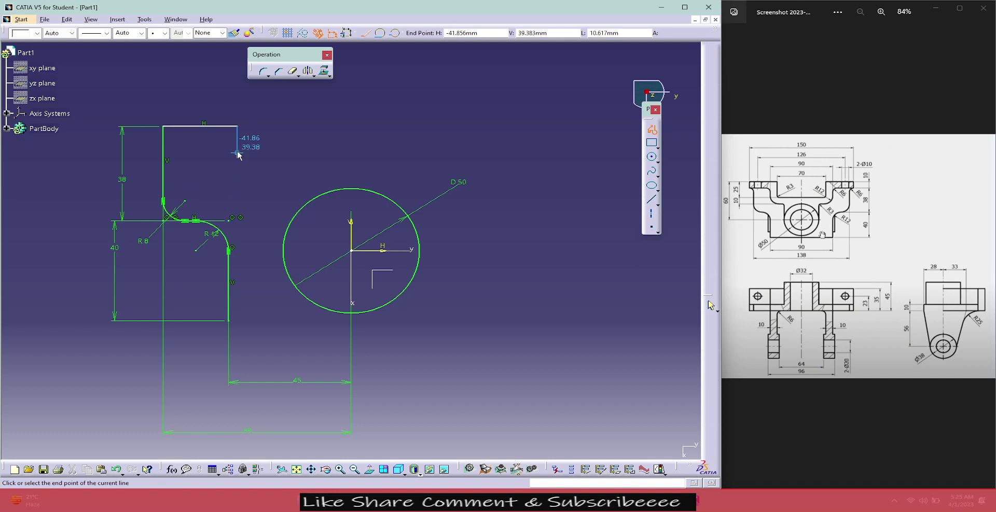
pyautogui.click(237, 185)
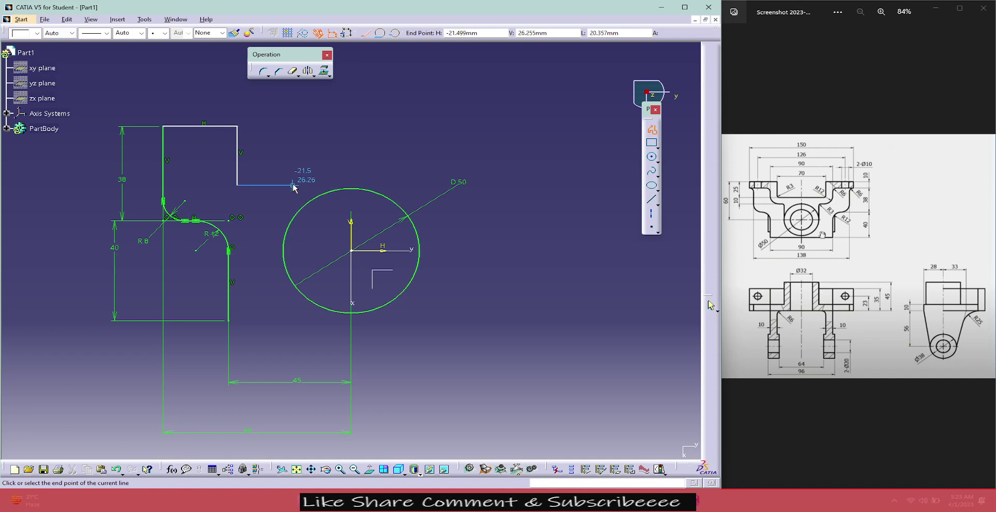
pyautogui.click(293, 185)
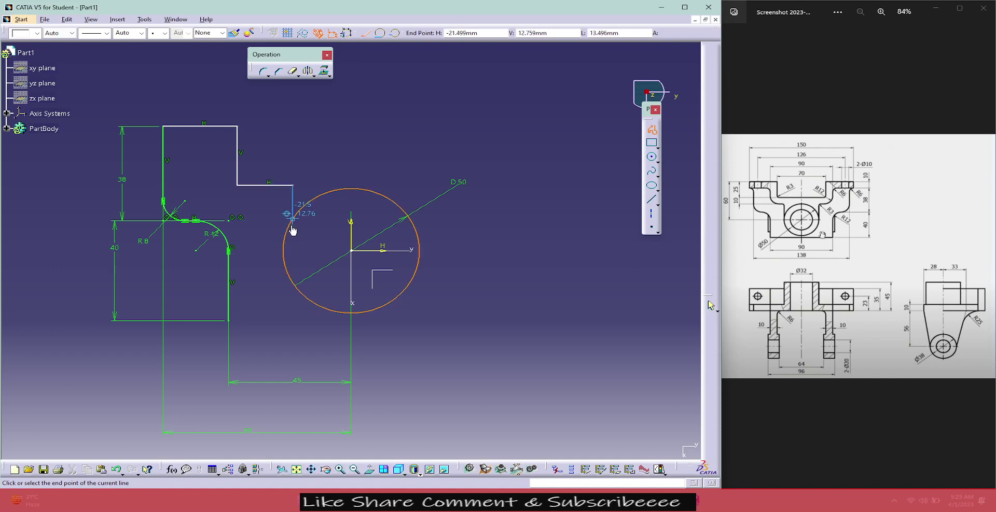
pyautogui.click(294, 217)
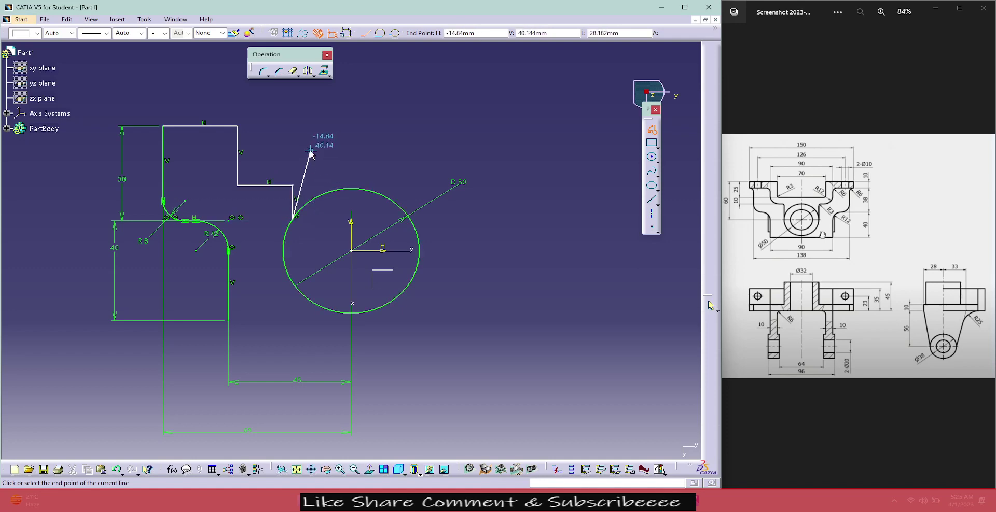
pyautogui.press('Escape')
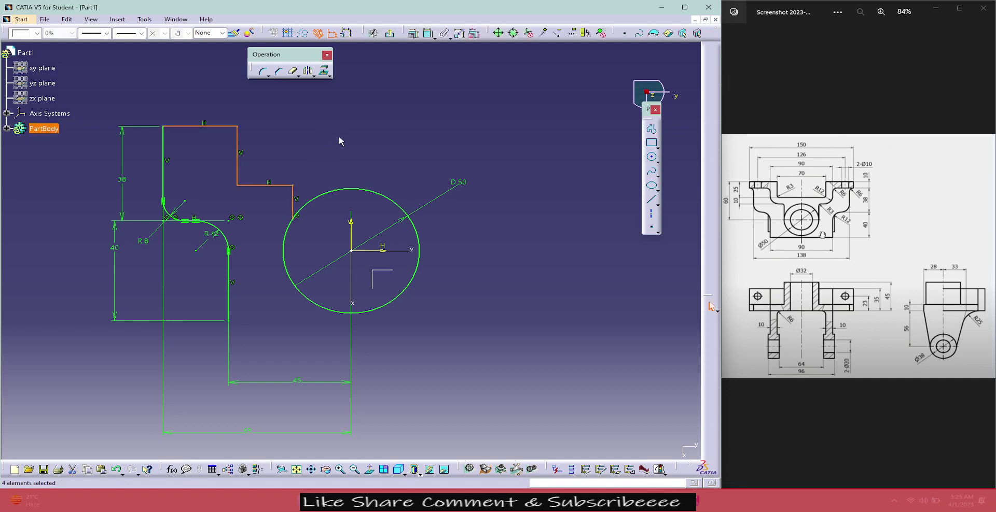
pyautogui.click(338, 128)
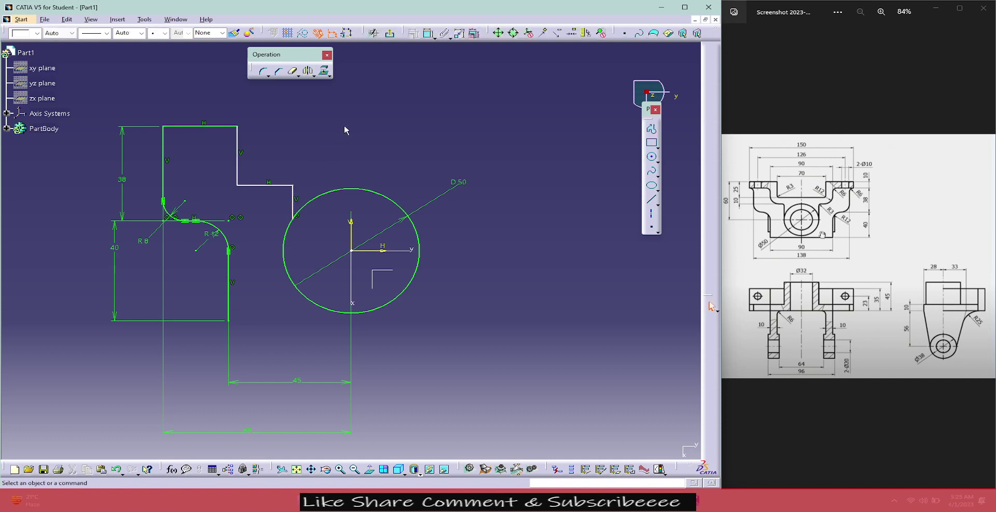
# - Dimension the step's vertical edge 45 from the circle centre
pyautogui.click(427, 34)
pyautogui.click(237, 147)
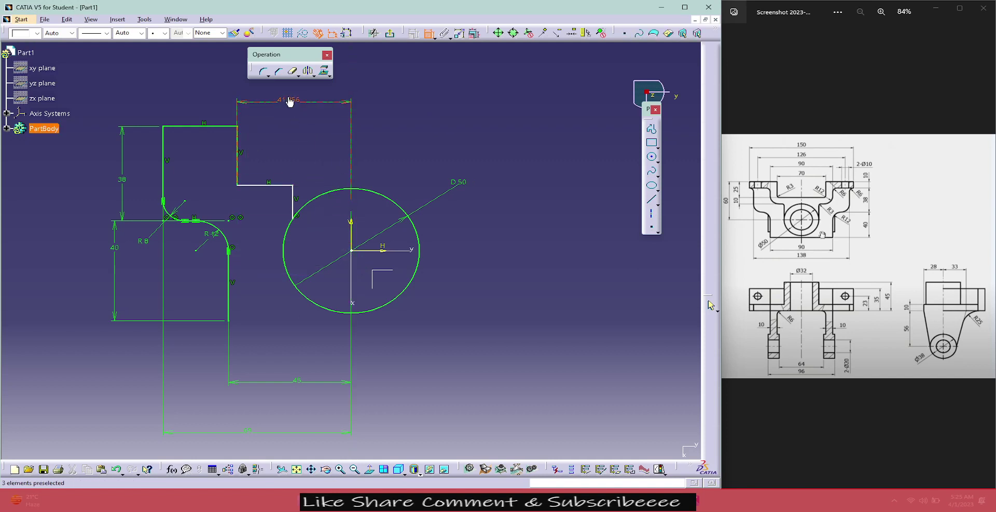
pyautogui.doubleClick(290, 102)
pyautogui.write('45')
pyautogui.press('Return')
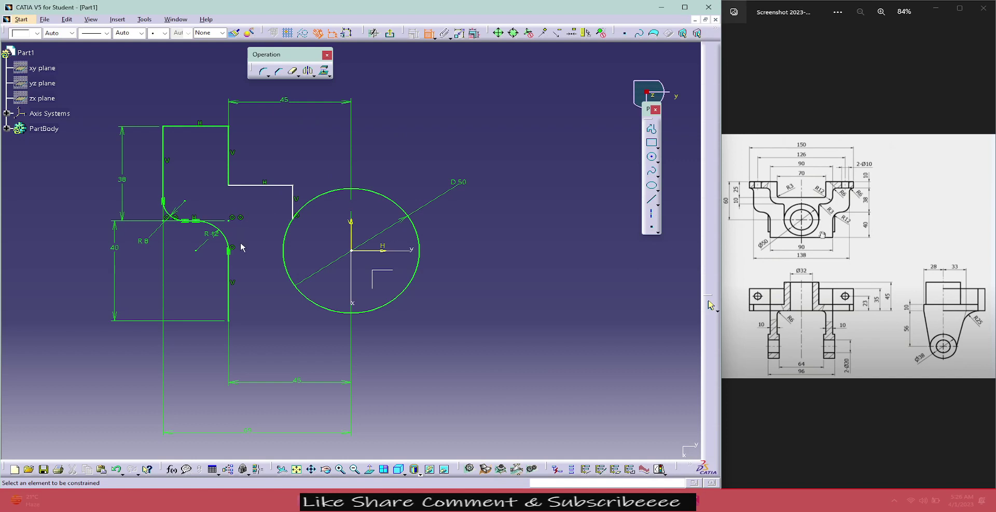
# - Make the short edge next to the circle tangent to it
pyautogui.moveTo(294, 212); pyautogui.dragTo(284, 234)
pyautogui.click(284, 236)
pyautogui.rightClick(308, 248)
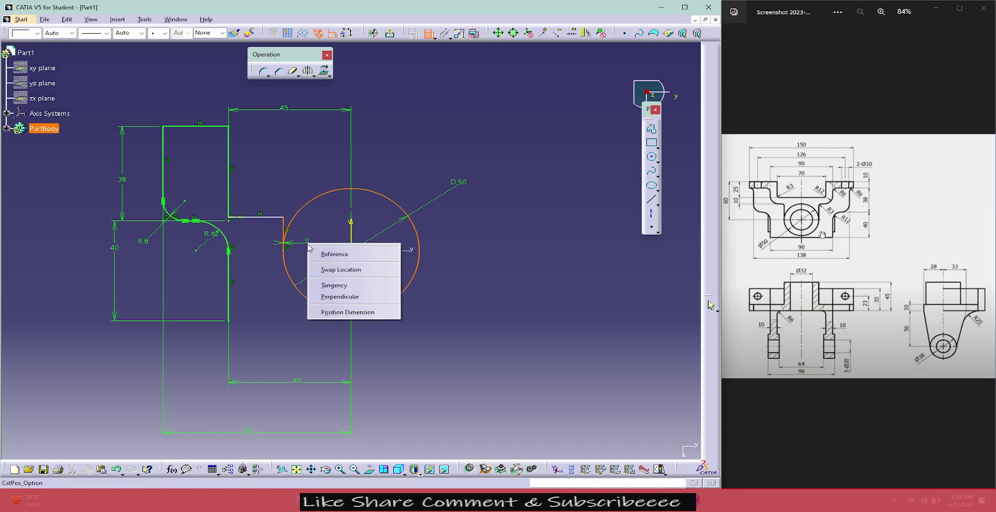
pyautogui.click(327, 285)
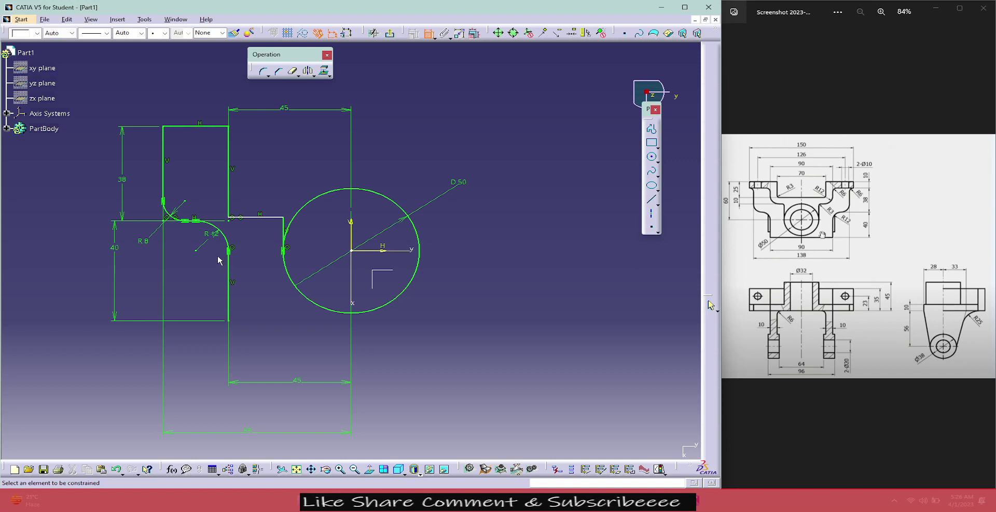
# - Set the vertical distance from the top line to the short horizontal line to 35
pyautogui.click(259, 218)
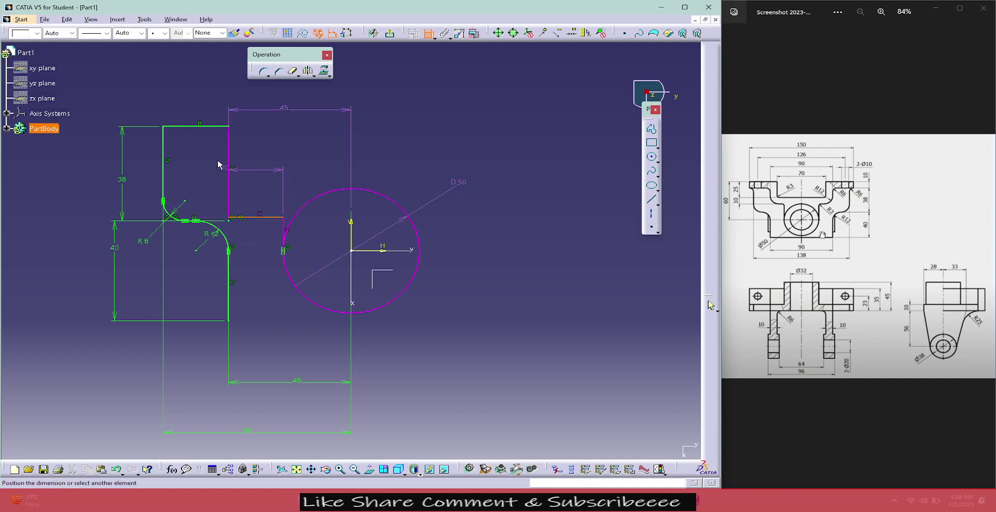
pyautogui.click(213, 127)
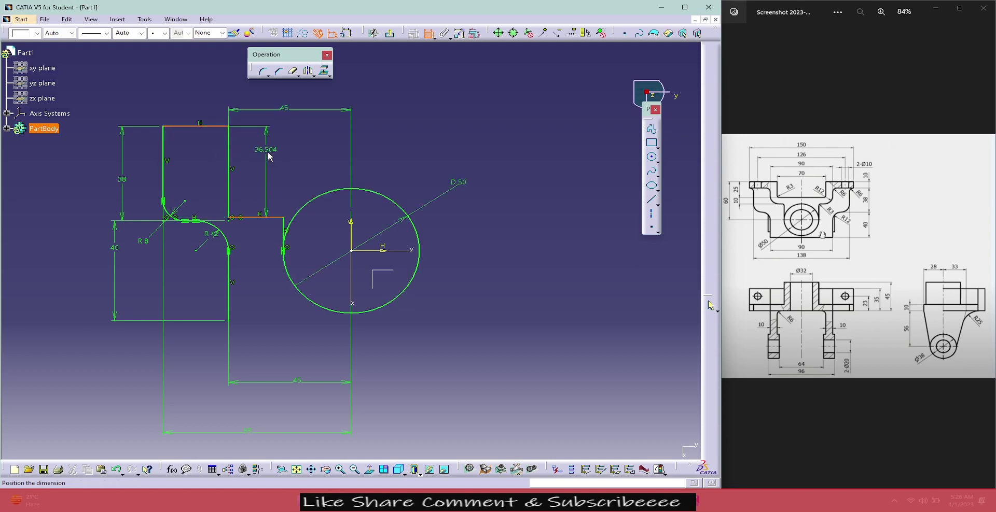
pyautogui.click(268, 151)
pyautogui.doubleClick(274, 150)
pyautogui.write('35')
pyautogui.press('Return')
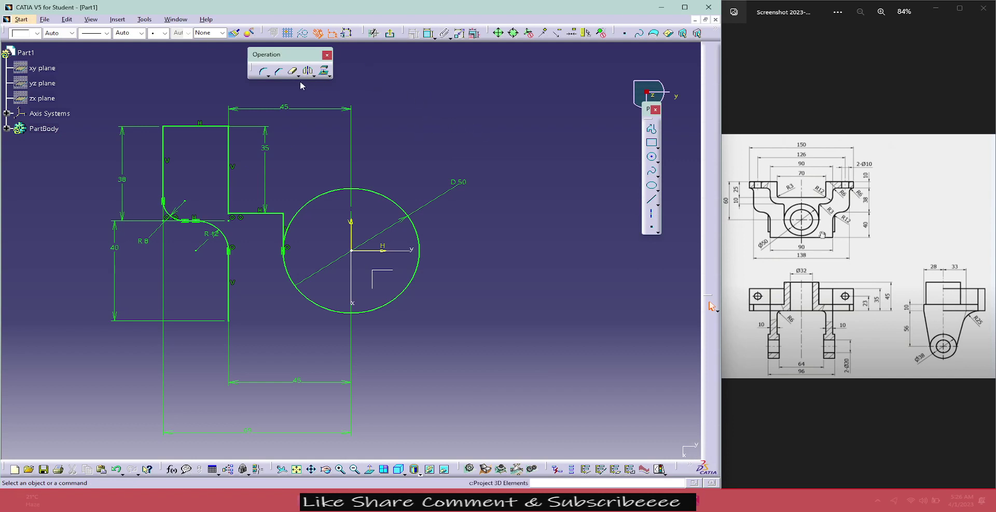
# - Round the corner where the stepped line meets the circle with R3
pyautogui.click(264, 72)
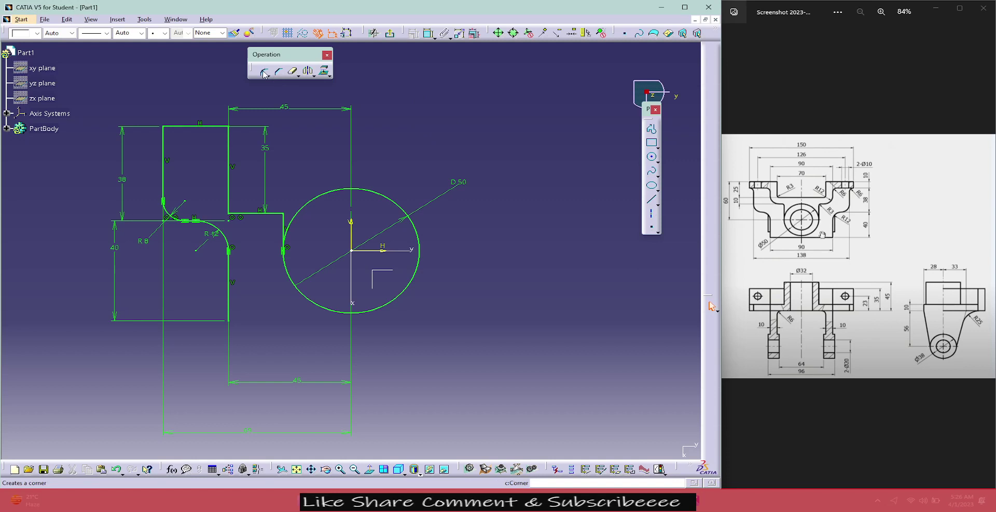
pyautogui.click(280, 215)
pyautogui.click(276, 220)
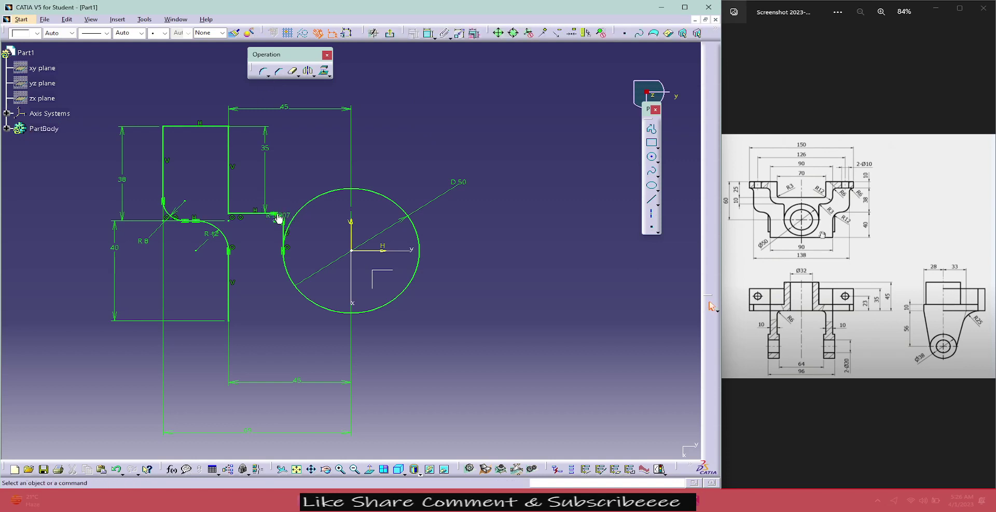
pyautogui.doubleClick(275, 220)
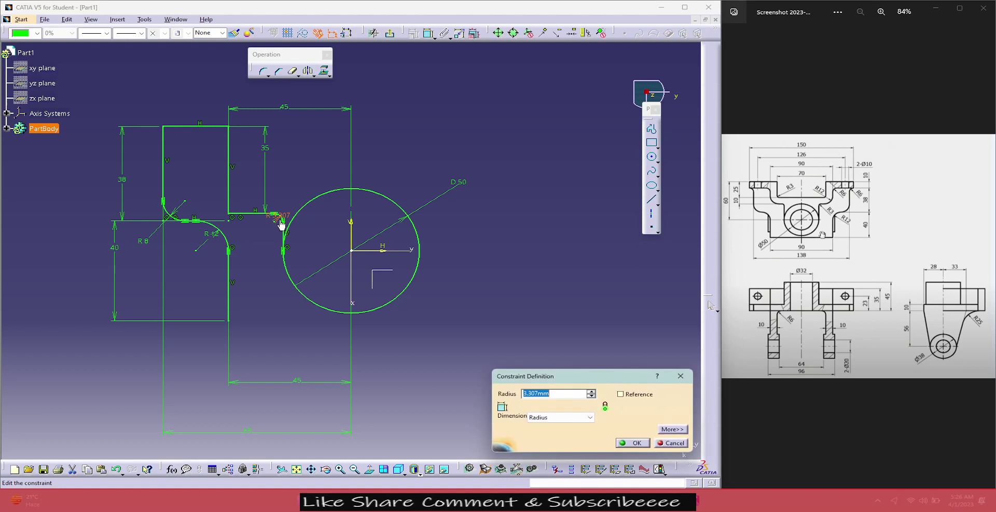
pyautogui.write('3')
pyautogui.press('Return')
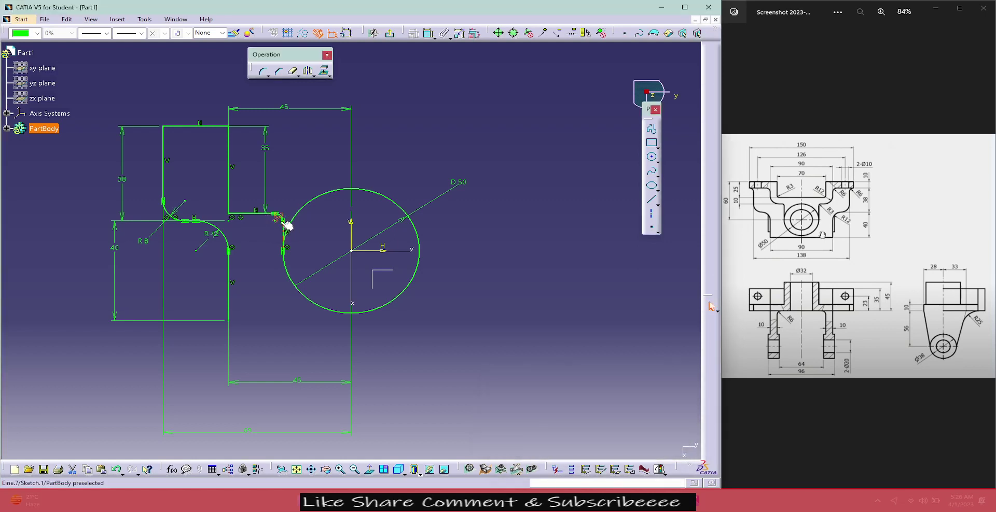
pyautogui.click(308, 165)
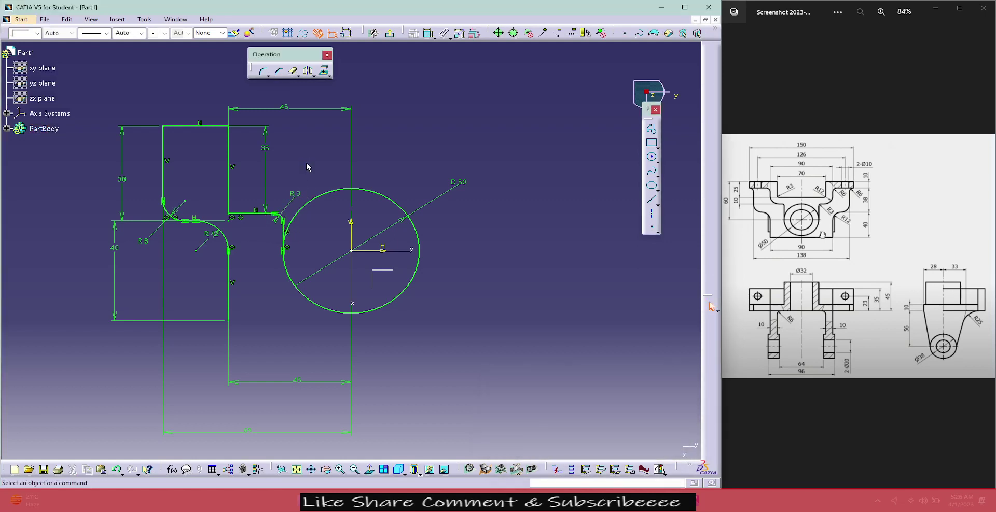
# - Add an R12 fillet at the inner step corner and an R6 fillet at the top corner
pyautogui.click(263, 72)
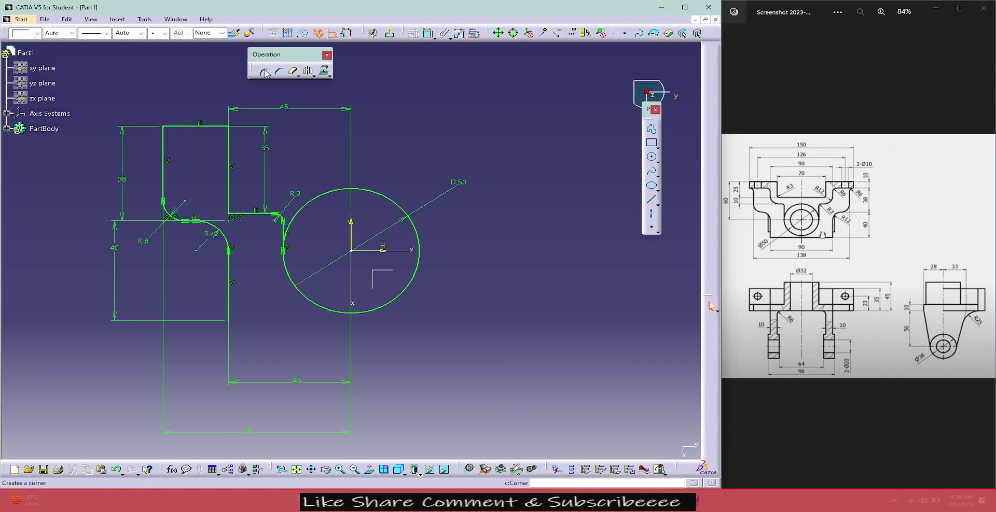
pyautogui.click(229, 213)
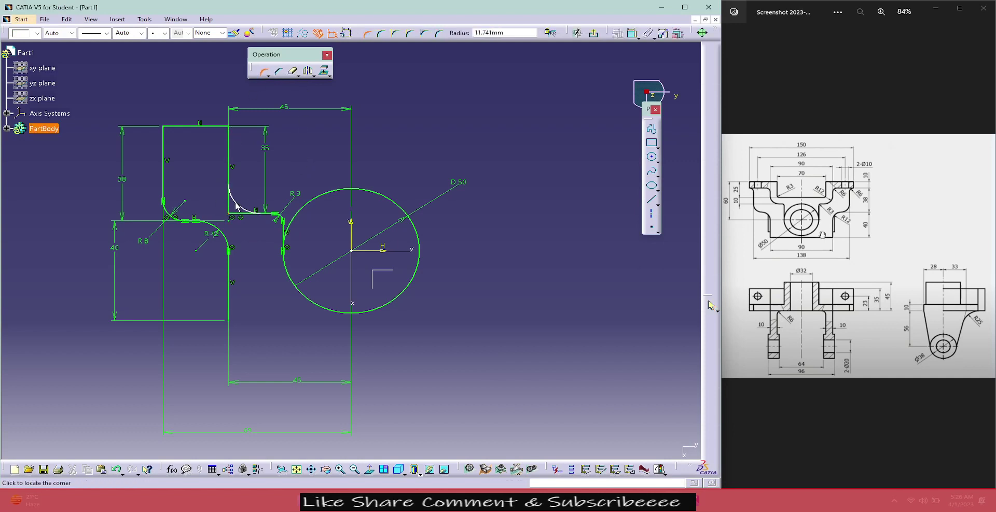
pyautogui.click(237, 204)
pyautogui.doubleClick(241, 196)
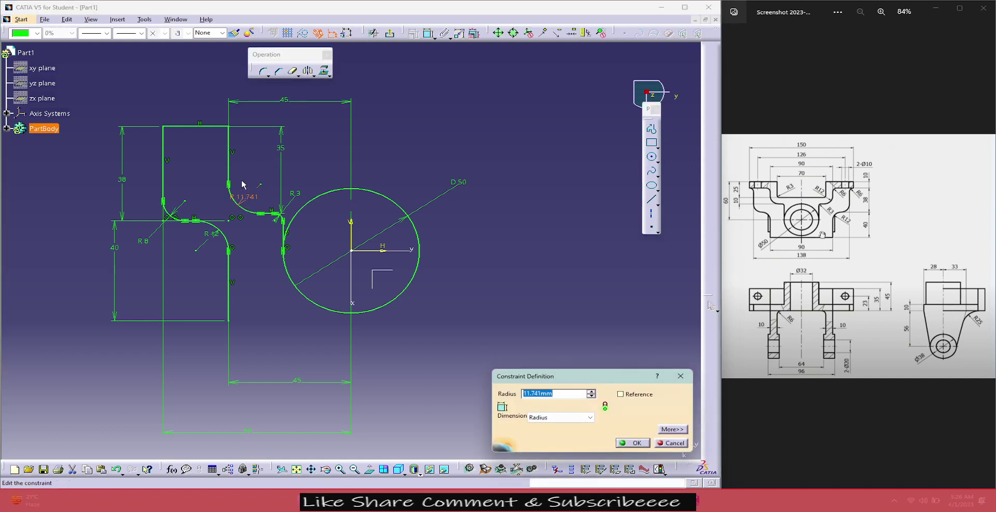
pyautogui.write('12')
pyautogui.press('Return')
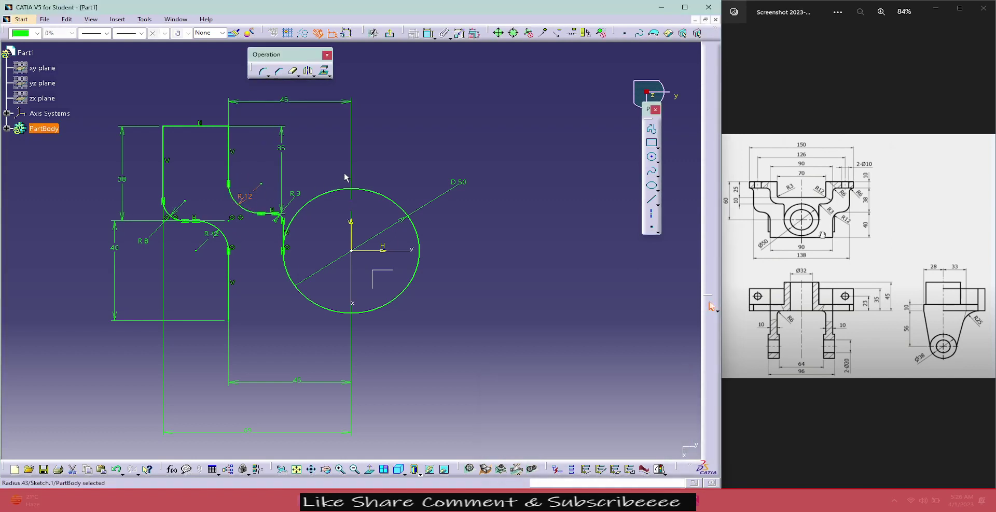
pyautogui.click(455, 117)
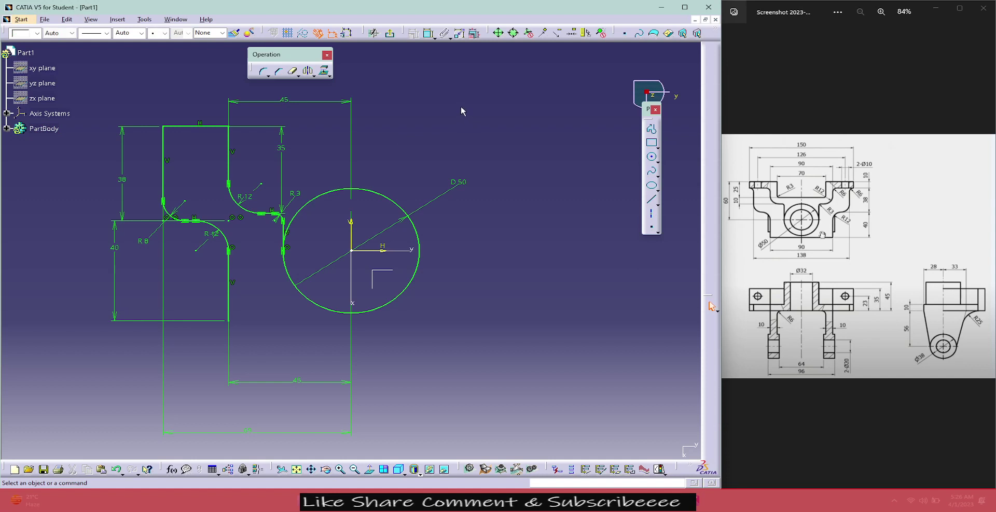
pyautogui.click(262, 73)
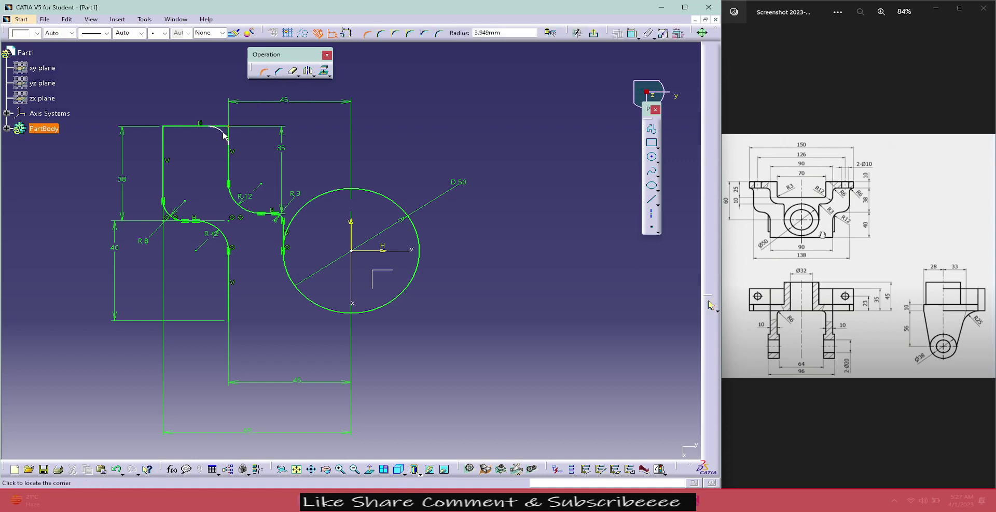
pyautogui.click(224, 136)
pyautogui.doubleClick(217, 134)
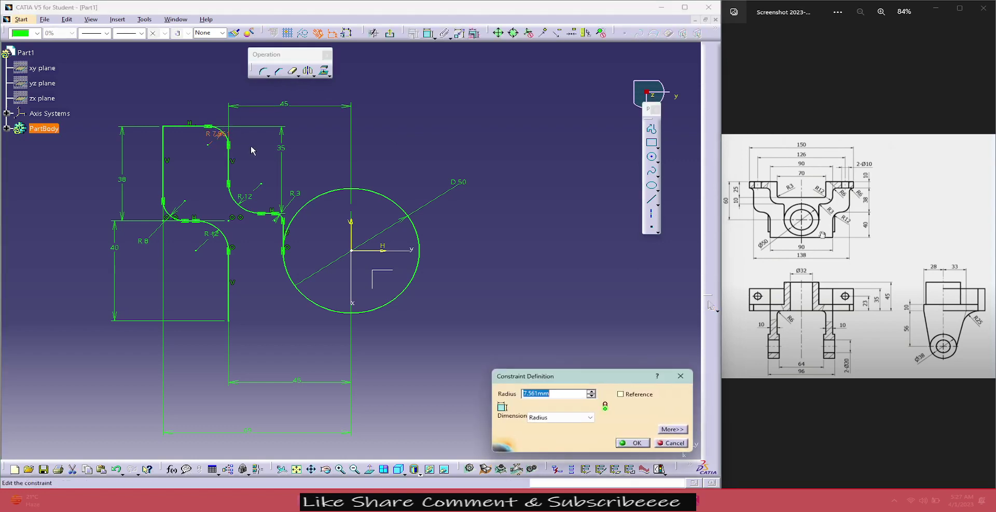
pyautogui.write('6')
pyautogui.press('Return')
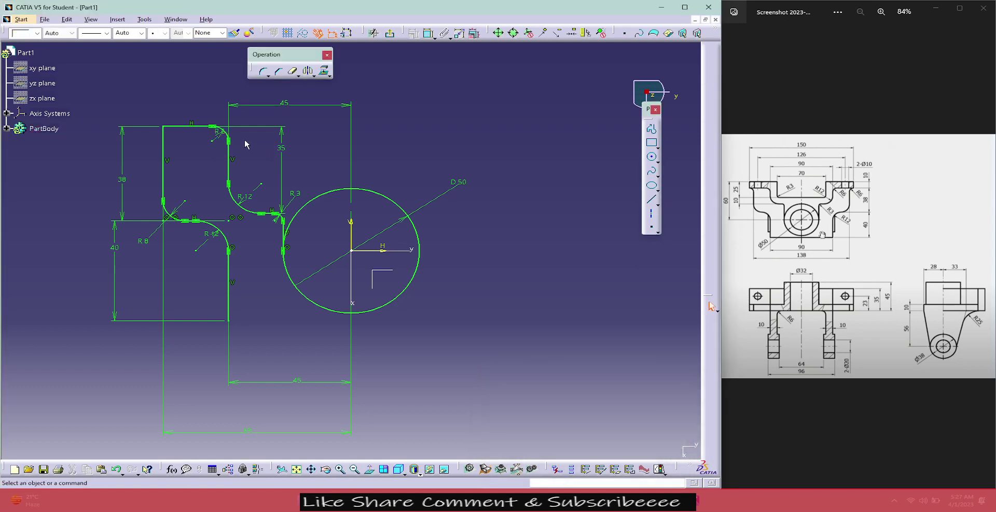
# - Mirror the whole filleted left outline across the vertical (V) axis
pyautogui.moveTo(221, 132); pyautogui.dragTo(249, 115)
pyautogui.moveTo(122, 85); pyautogui.dragTo(305, 271)
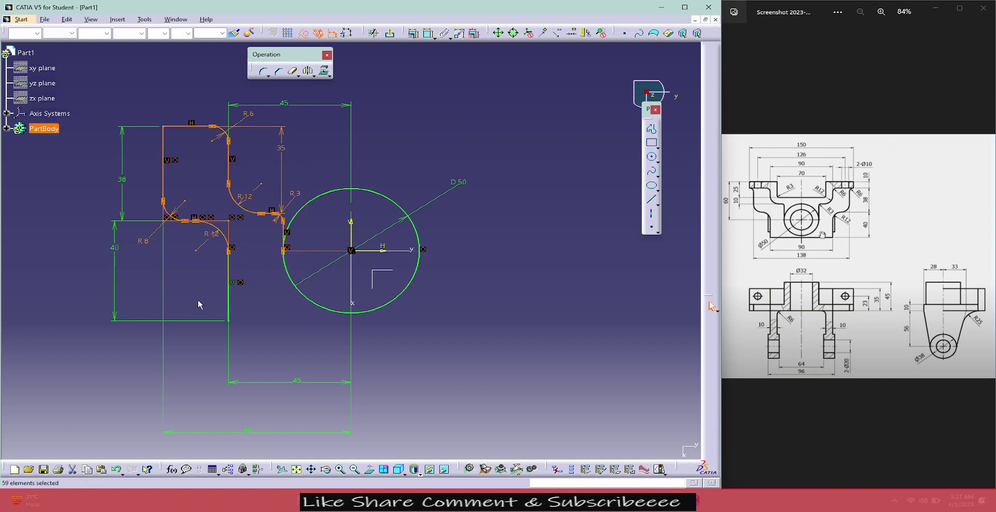
pyautogui.keyDown('ctrl'); pyautogui.click(229, 286); pyautogui.keyUp('ctrl')
pyautogui.click(308, 71)
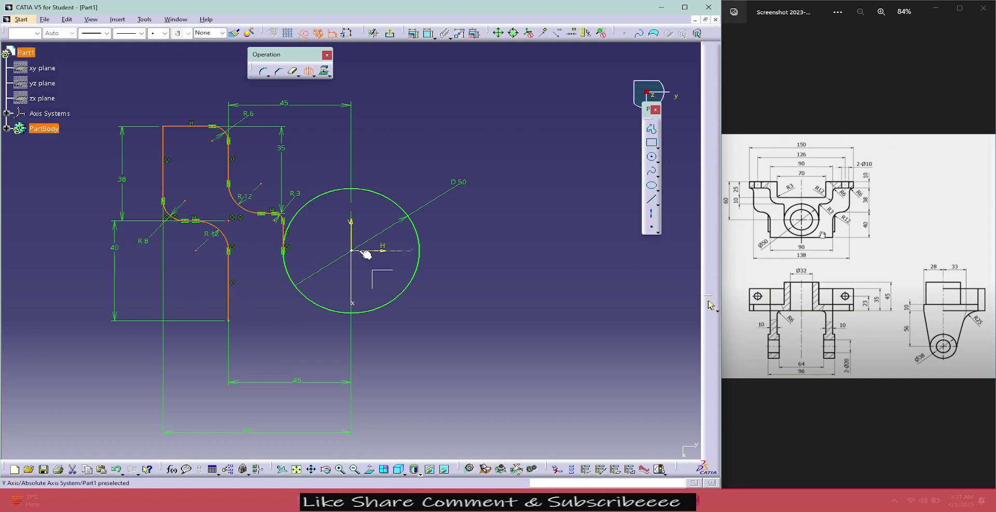
pyautogui.click(352, 282)
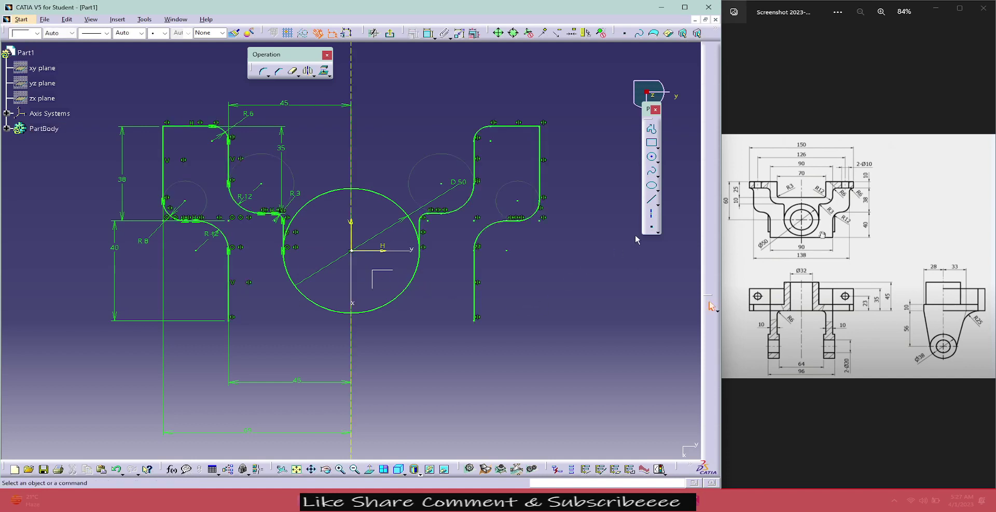
pyautogui.click(651, 200)
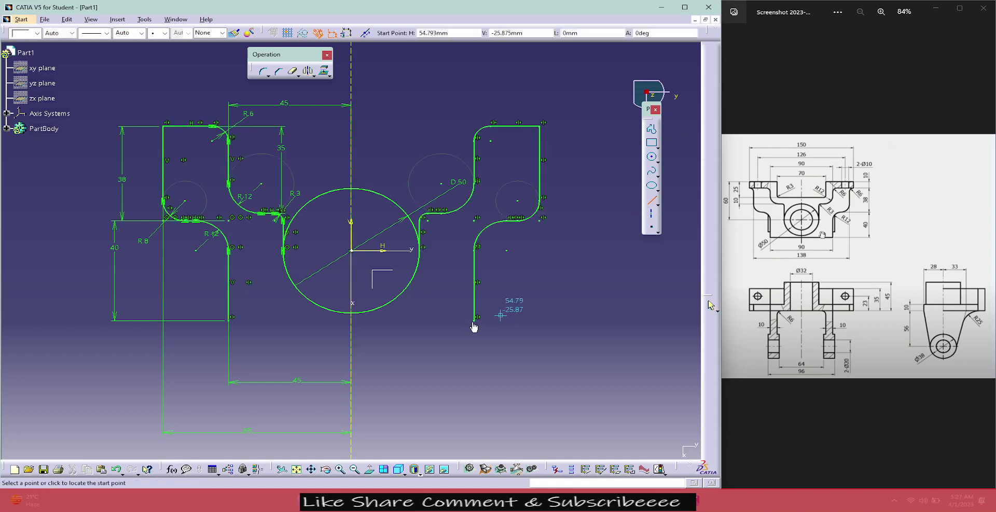
# - Close the outline with a bottom line and check the sketch's constraint status
pyautogui.click(231, 325)
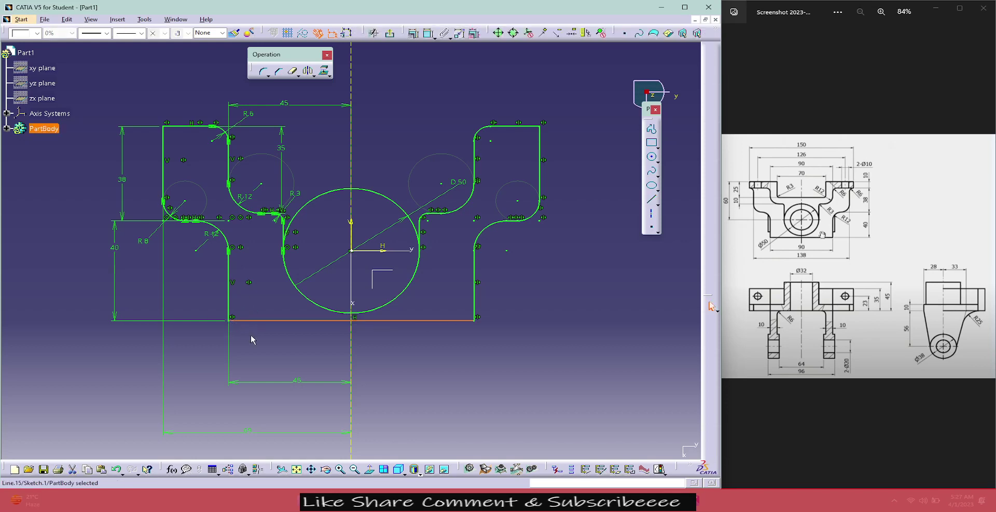
pyautogui.click(233, 323)
pyautogui.click(233, 324)
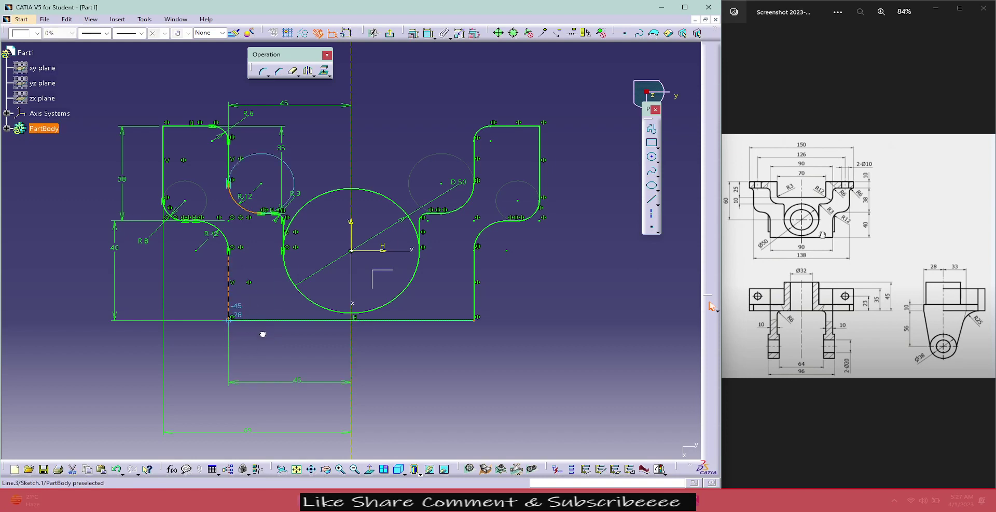
pyautogui.click(257, 332)
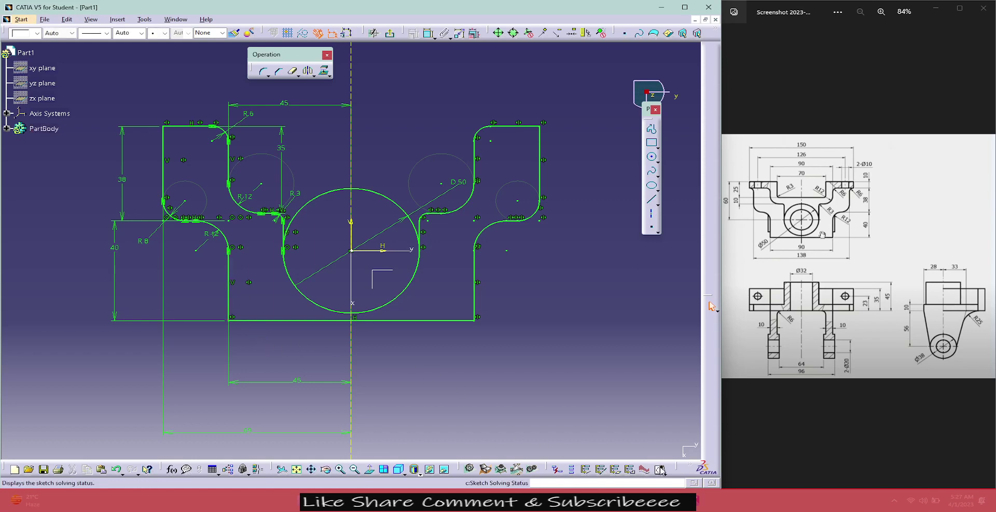
pyautogui.click(622, 469)
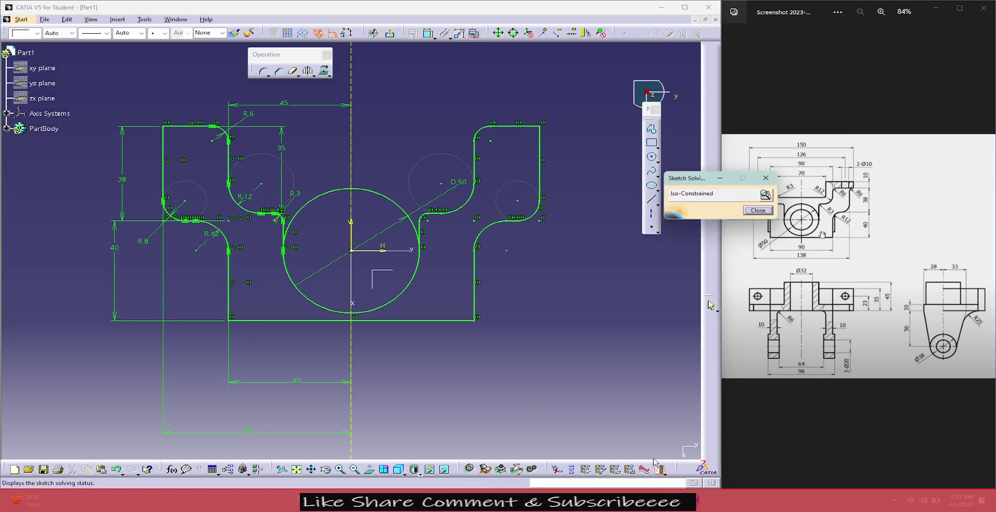
pyautogui.click(759, 211)
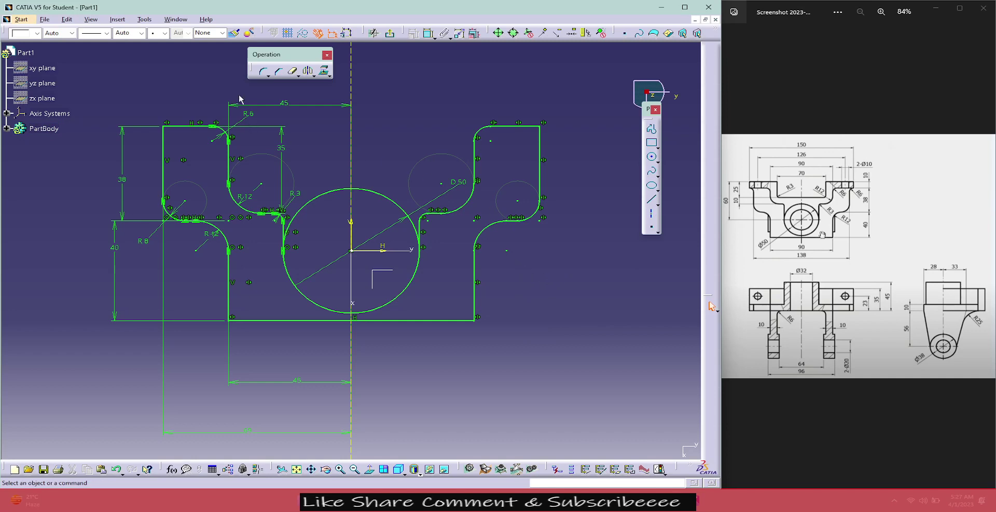
# - Quick-trim both upper arcs of the D50 circle and exit to Part Design
pyautogui.click(290, 71)
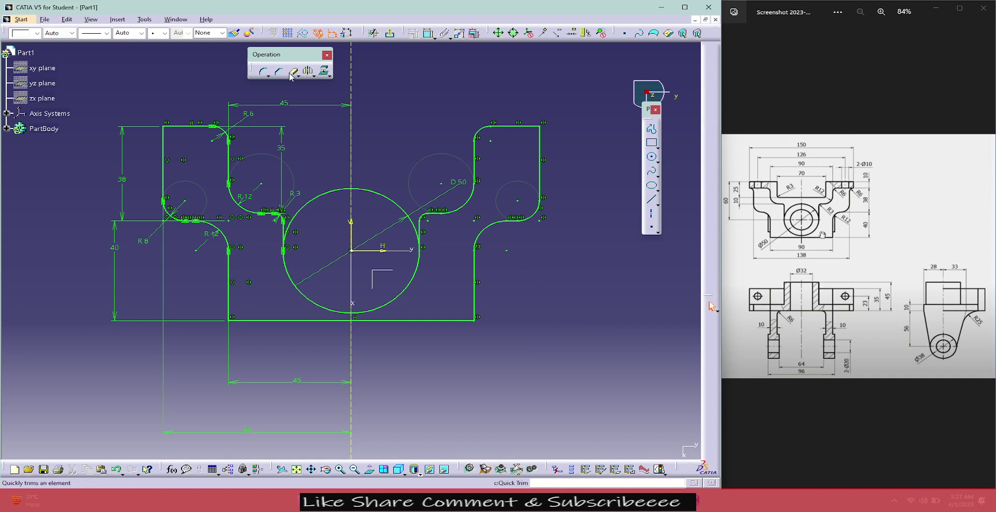
pyautogui.click(320, 196)
pyautogui.click(384, 196)
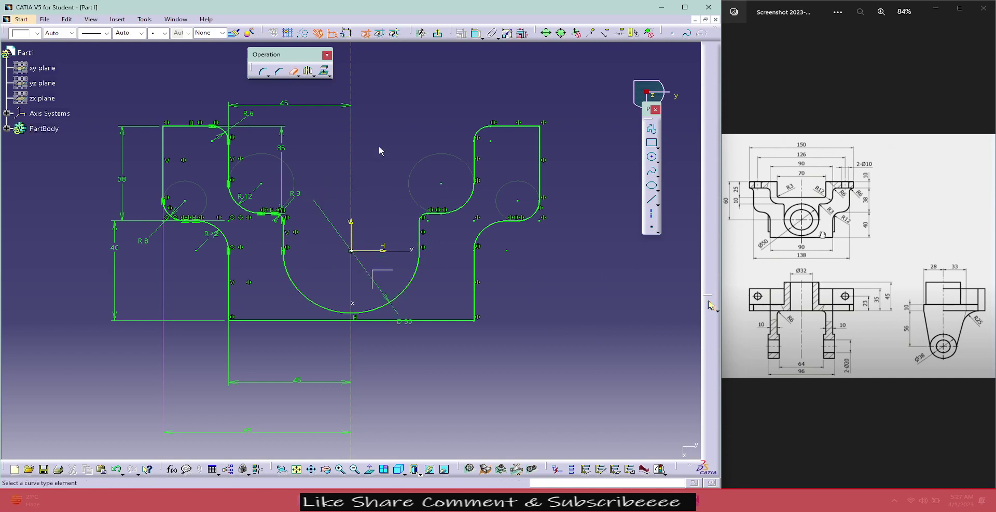
pyautogui.click(439, 34)
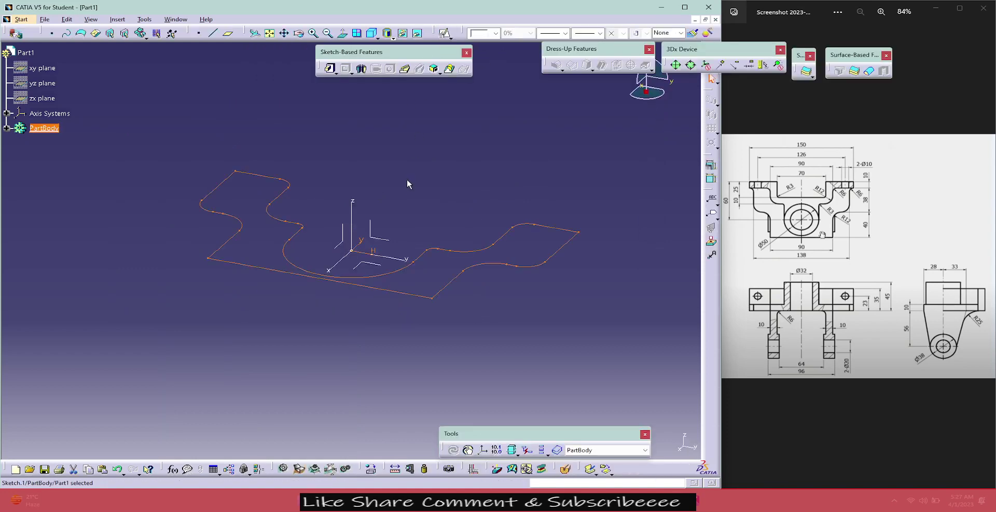
# - Extrude the bracket sketch into a 20 mm pad
pyautogui.click(330, 68)
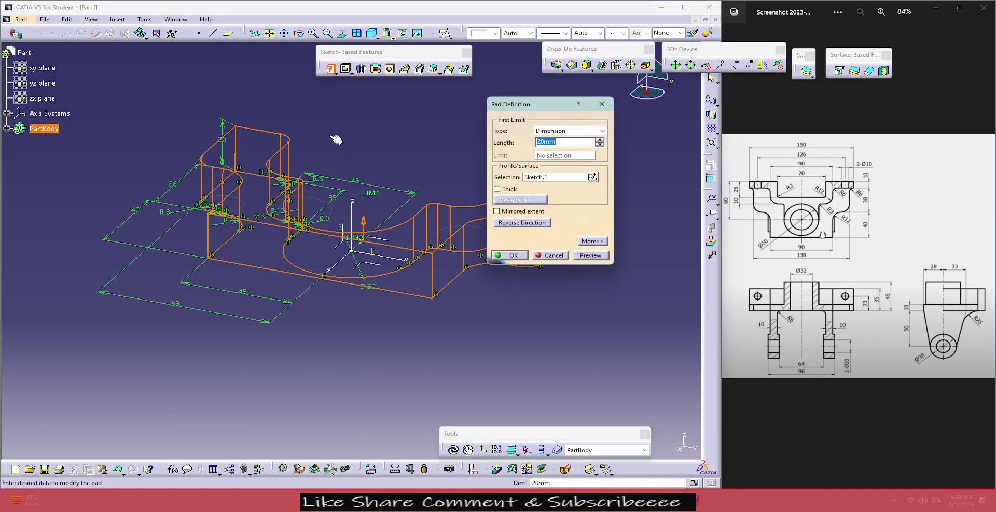
pyautogui.press('Return')
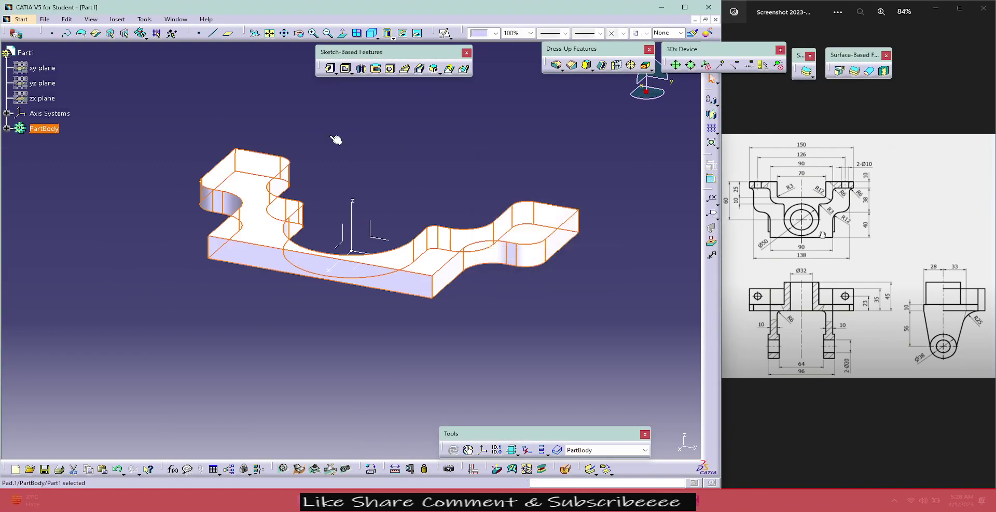
pyautogui.click(334, 137)
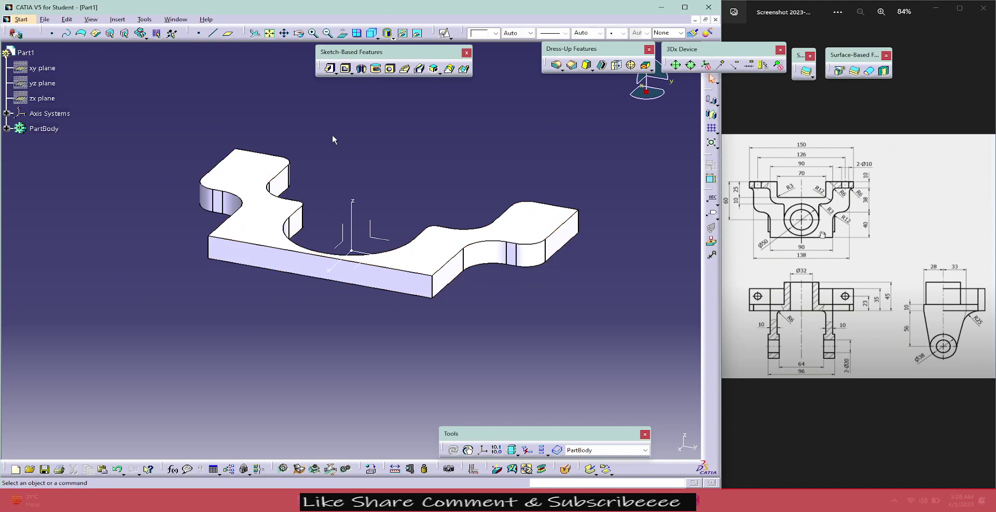
# - Switch the scene lighting to the first, darker light mode
pyautogui.click(92, 19)
pyautogui.click(97, 269)
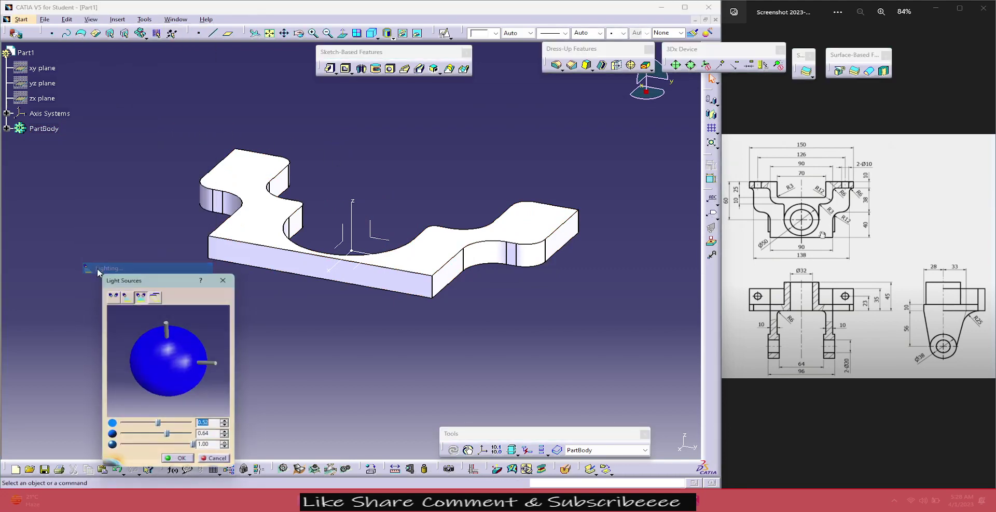
pyautogui.click(111, 295)
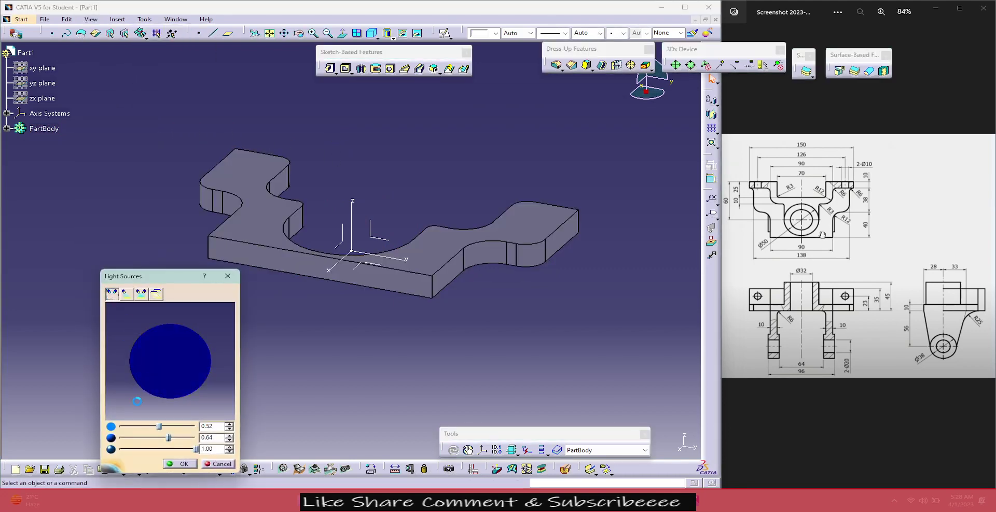
pyautogui.click(179, 464)
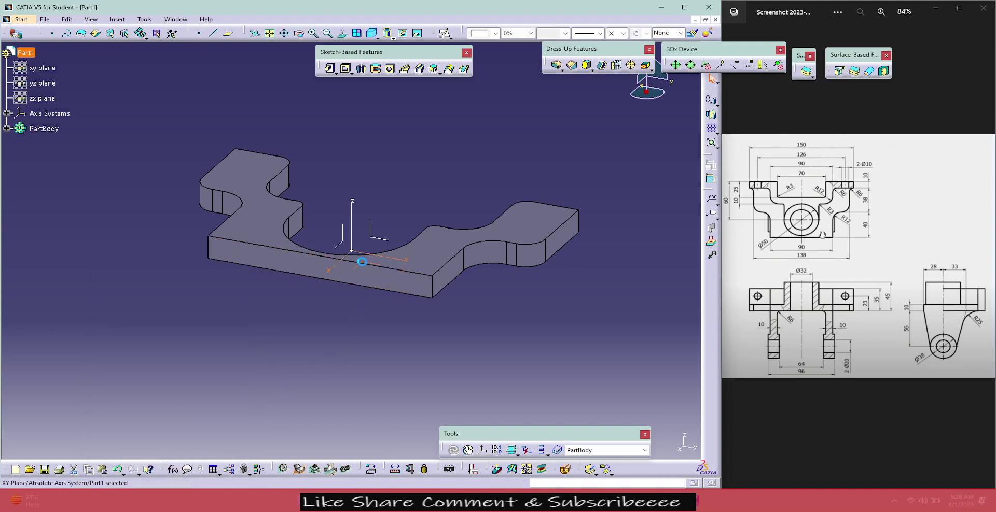
# - Create a positioned sketch on the XY plane with Swap and Reverse V enabled, then pan the view
pyautogui.click(365, 264)
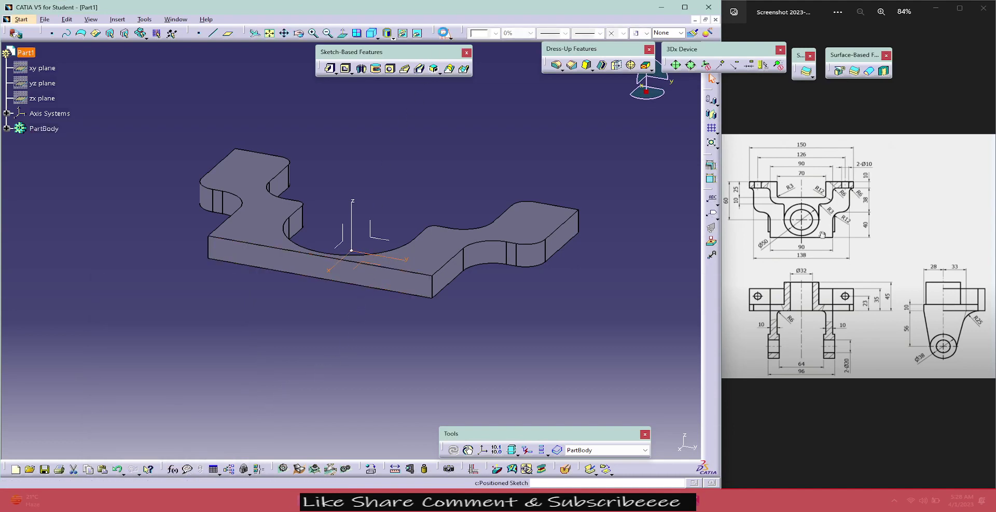
pyautogui.click(444, 33)
pyautogui.click(759, 323)
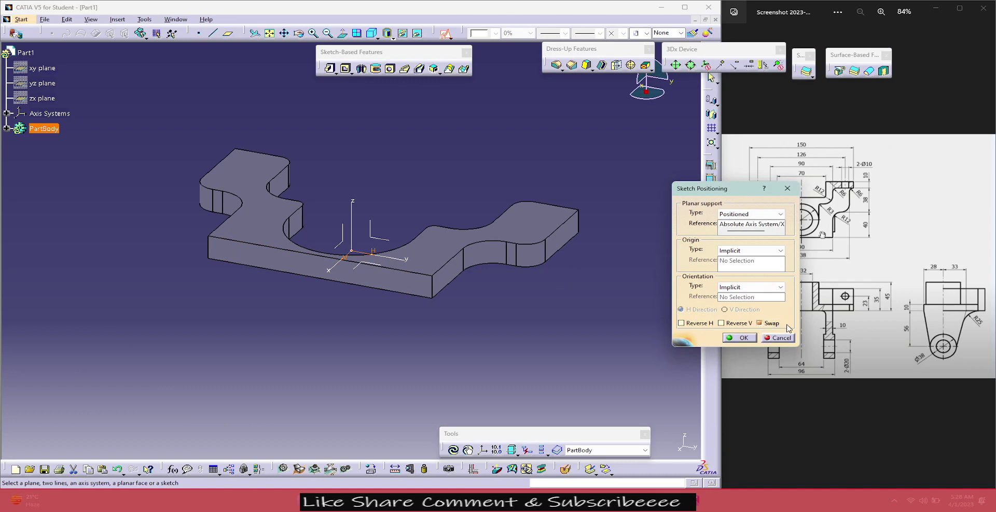
pyautogui.click(739, 326)
pyautogui.click(743, 338)
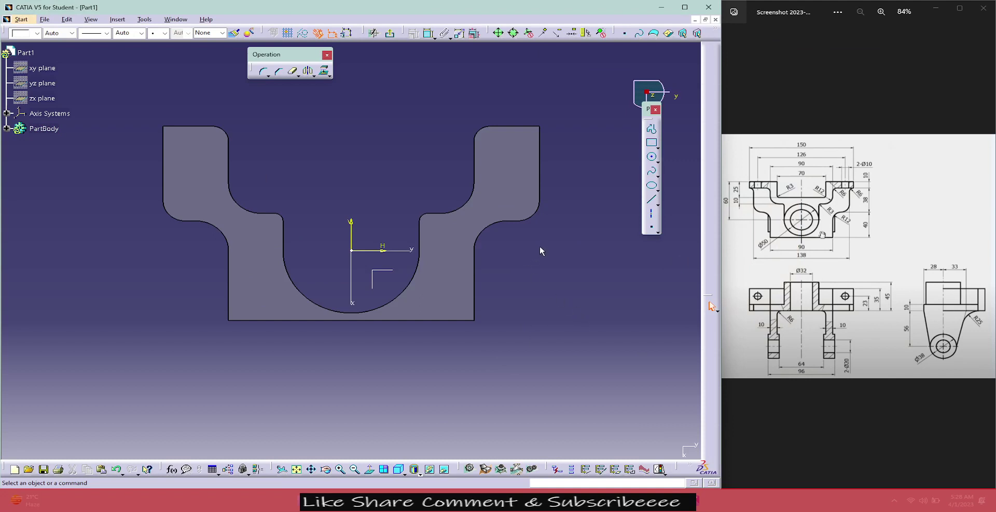
pyautogui.moveTo(540, 251); pyautogui.dragTo(541, 290, button='middle')
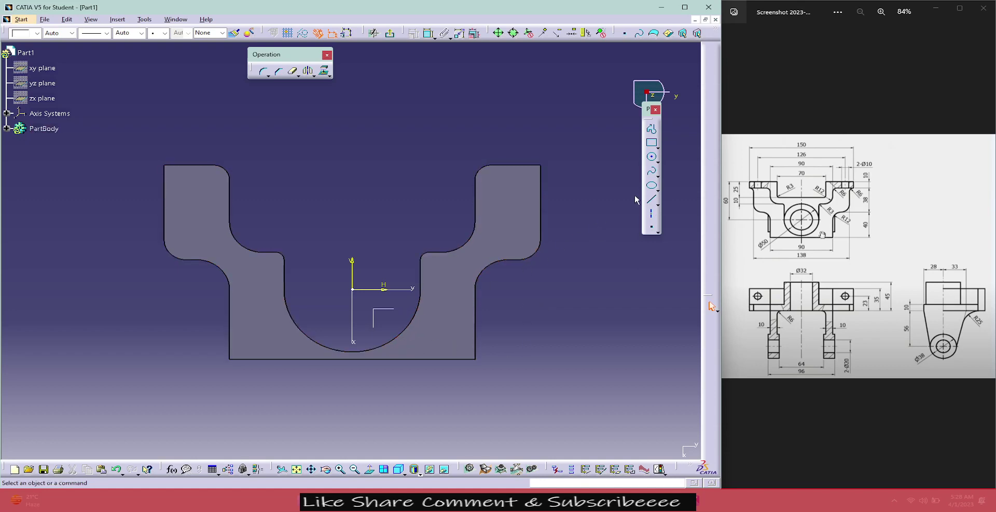
# - Draw a circle at the sketch origin and constrain its diameter to 50 mm
pyautogui.click(651, 157)
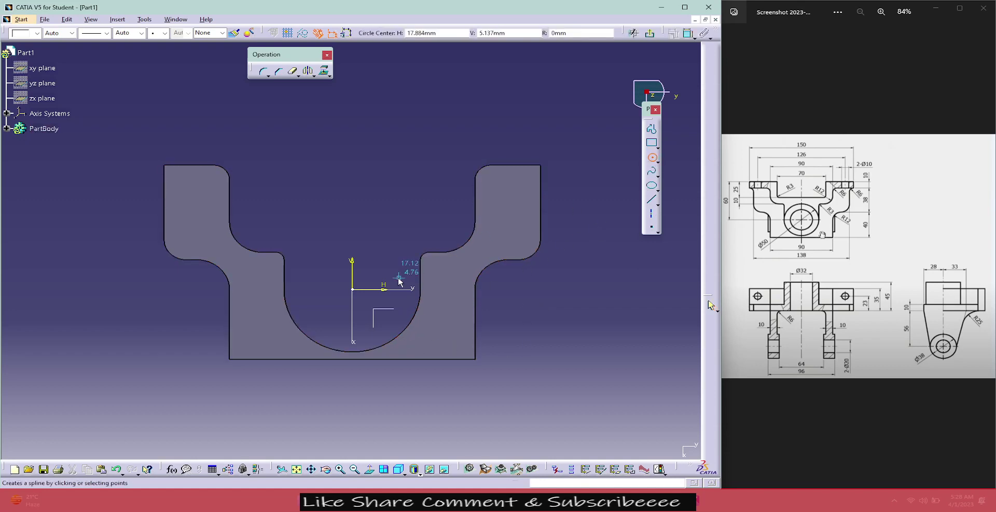
pyautogui.click(353, 290)
pyautogui.click(433, 377)
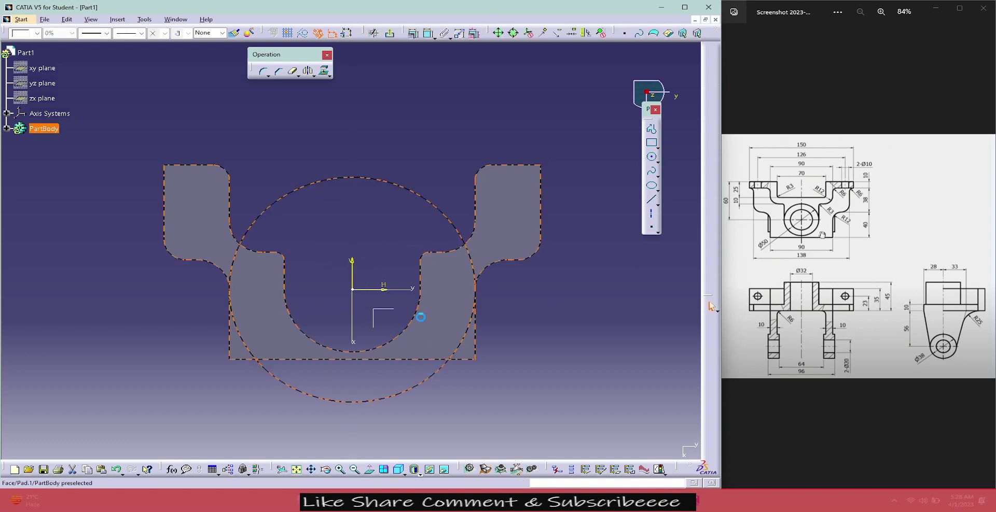
pyautogui.click(429, 34)
pyautogui.click(435, 160)
pyautogui.doubleClick(436, 161)
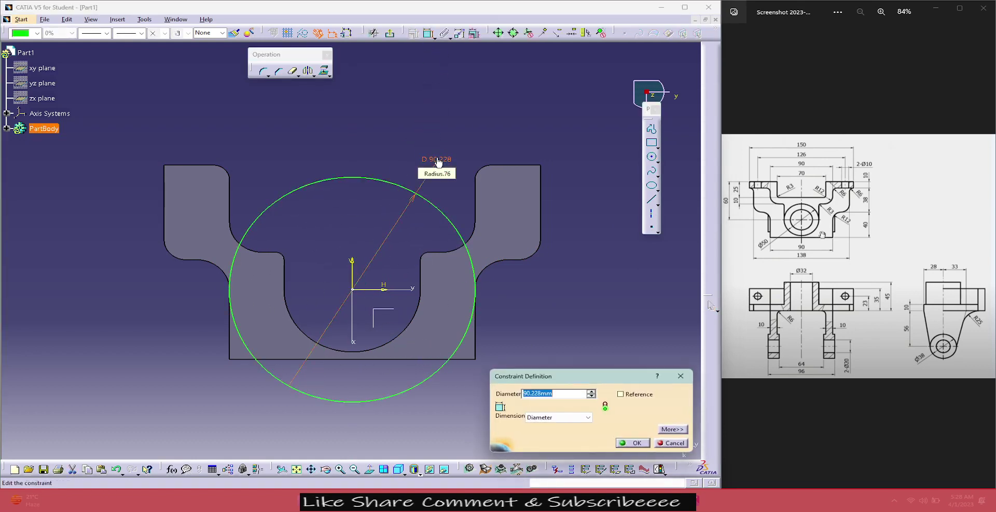
pyautogui.write('50')
pyautogui.press('Return')
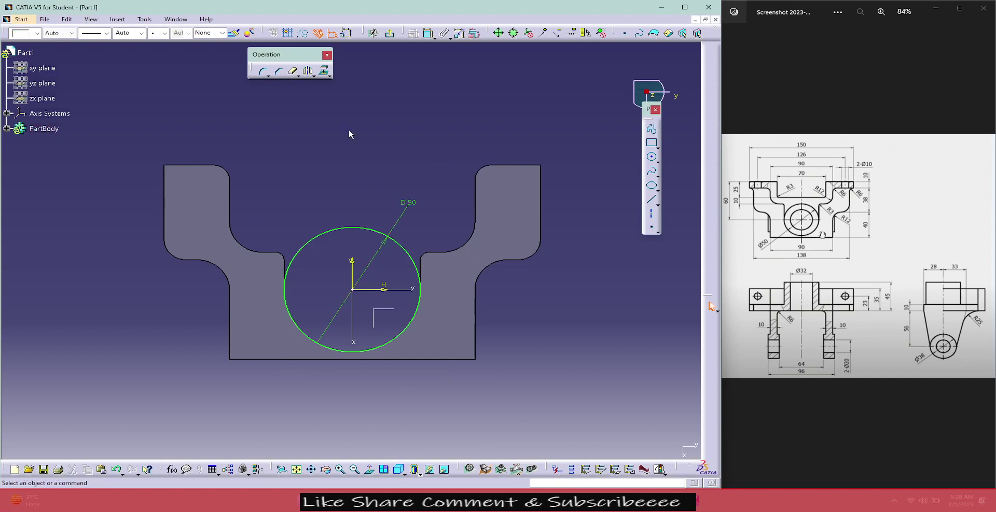
# - Draw an open profile of a short vertical, horizontal top and downward vertical above the pad's top-left corner
pyautogui.click(651, 129)
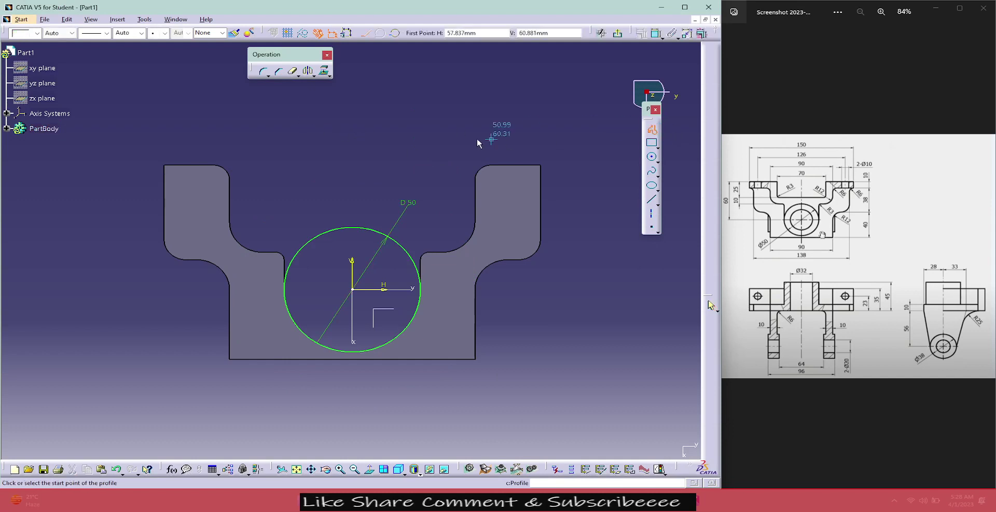
pyautogui.click(147, 164)
pyautogui.click(147, 140)
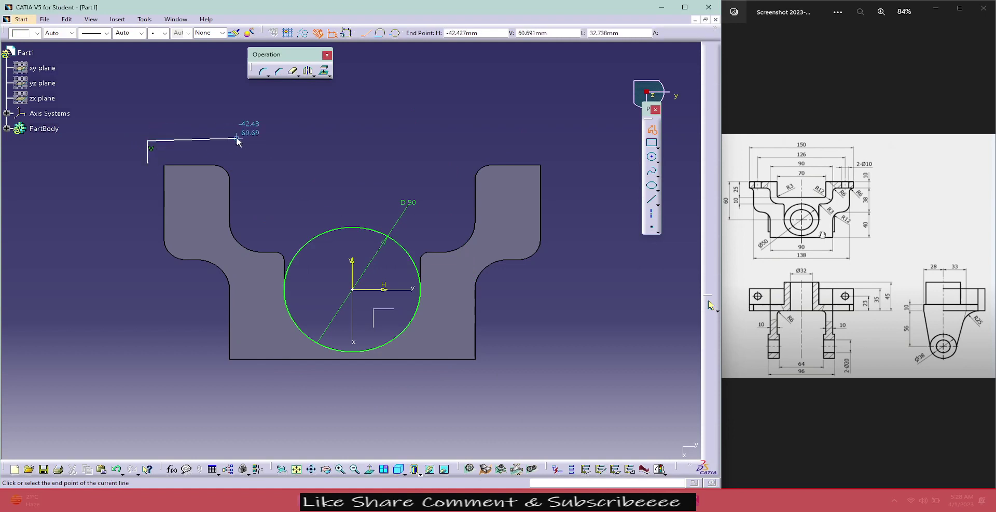
pyautogui.click(267, 140)
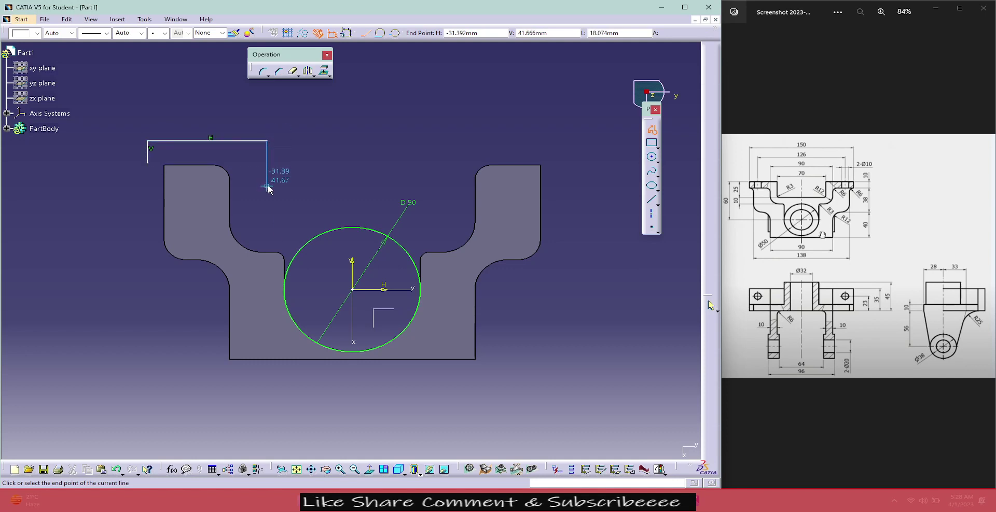
pyautogui.click(266, 186)
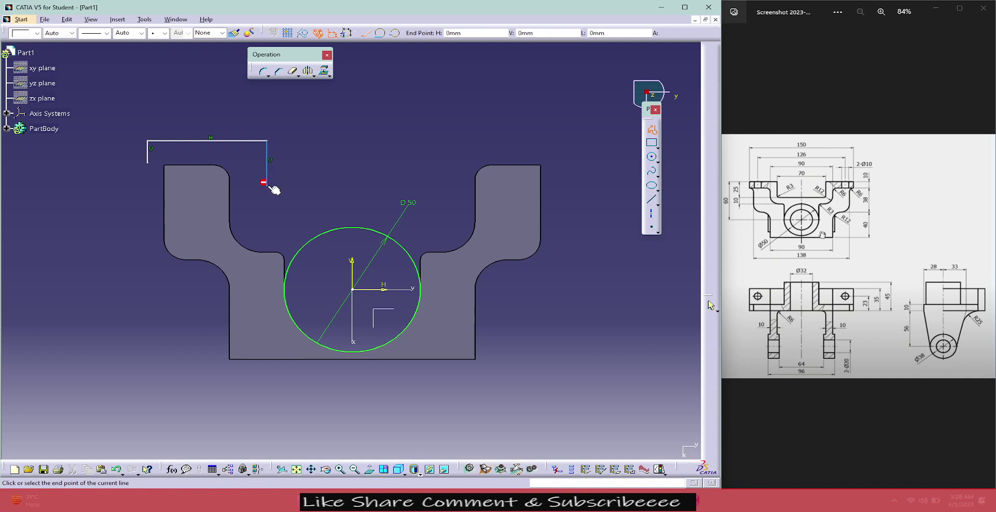
pyautogui.press('Escape')
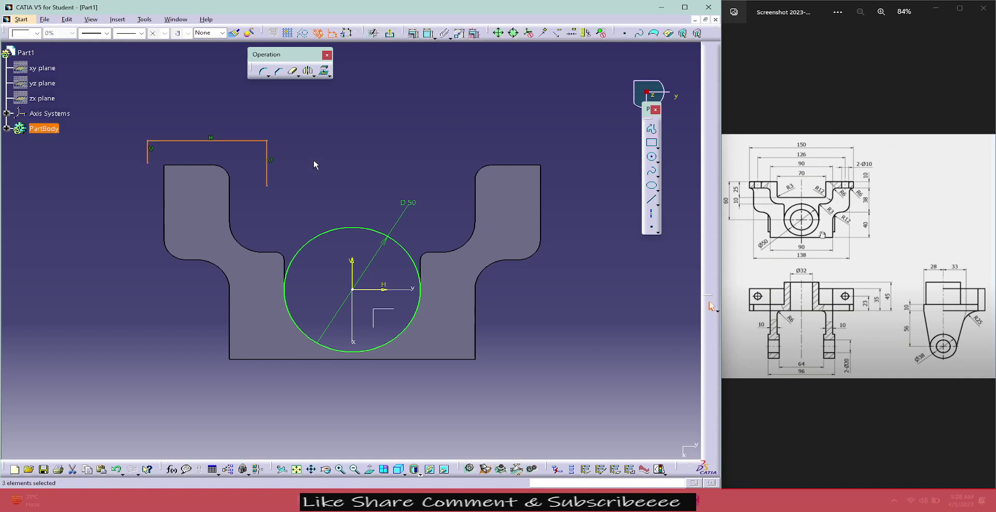
# - Select the pad's left-side top edges: top-left edge, corner arcs, left vertical and edges beside the circle
pyautogui.click(423, 114)
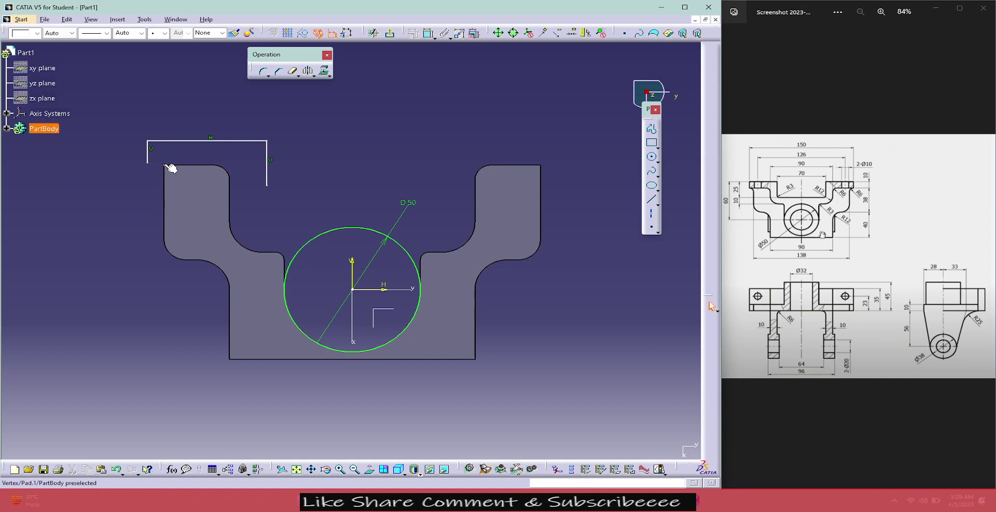
pyautogui.click(208, 177)
pyautogui.click(194, 323)
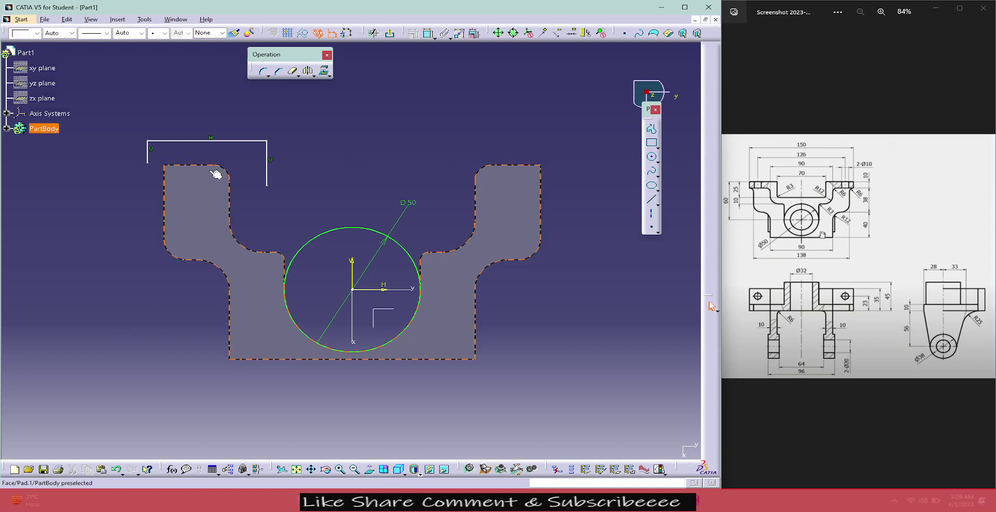
pyautogui.click(197, 163)
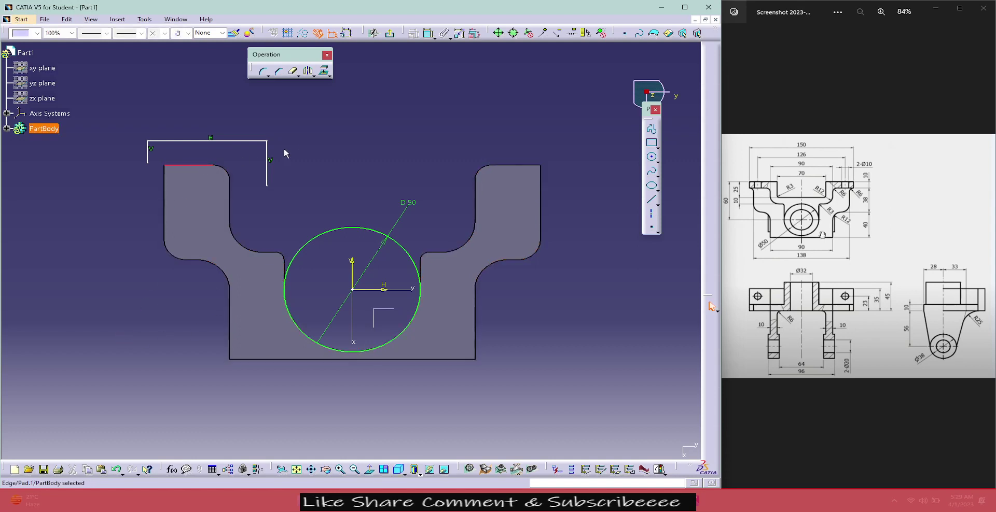
pyautogui.keyDown('ctrl'); pyautogui.click(226, 171); pyautogui.keyUp('ctrl')
pyautogui.keyDown('ctrl'); pyautogui.click(230, 196); pyautogui.keyUp('ctrl')
pyautogui.keyDown('ctrl'); pyautogui.click(248, 247); pyautogui.keyUp('ctrl')
pyautogui.keyDown('ctrl'); pyautogui.click(282, 256); pyautogui.keyUp('ctrl')
pyautogui.keyDown('ctrl'); pyautogui.click(284, 270); pyautogui.keyUp('ctrl')
# - Add the right-side fillet and tab edges and project all fourteen edges into the sketch
pyautogui.keyDown('ctrl'); pyautogui.click(421, 271); pyautogui.keyUp('ctrl')
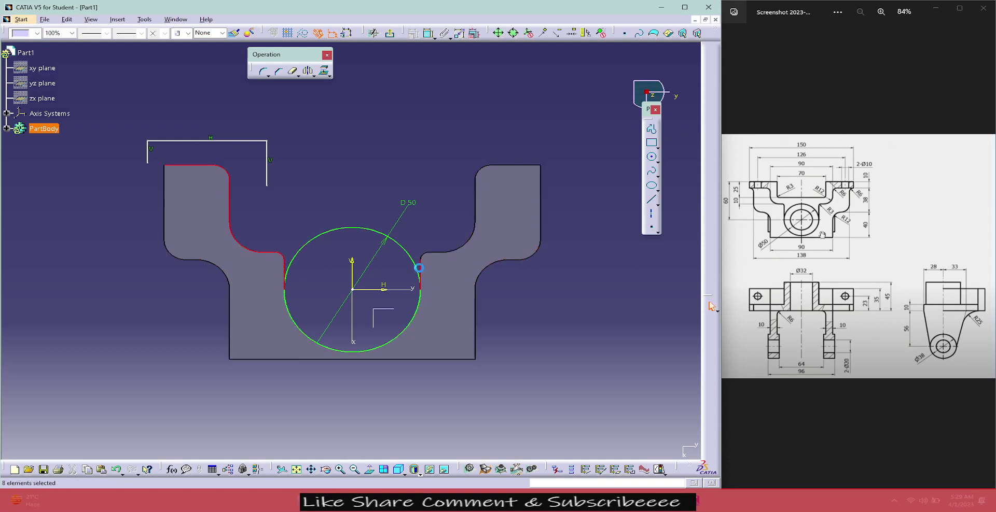
pyautogui.keyDown('ctrl'); pyautogui.click(457, 248); pyautogui.keyUp('ctrl')
pyautogui.keyDown('ctrl'); pyautogui.click(439, 253); pyautogui.keyUp('ctrl')
pyautogui.keyDown('ctrl'); pyautogui.click(476, 194); pyautogui.keyUp('ctrl')
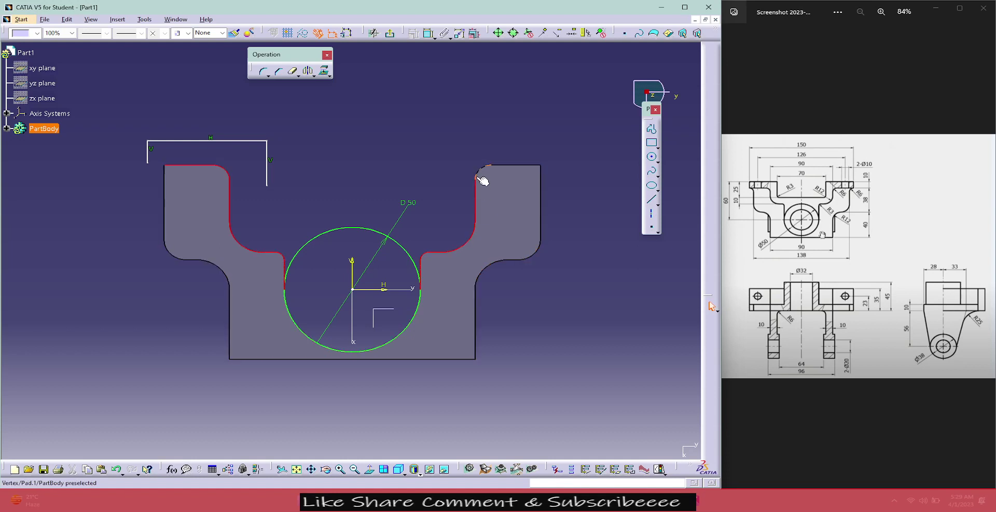
pyautogui.keyDown('ctrl'); pyautogui.click(482, 172); pyautogui.keyUp('ctrl')
pyautogui.keyDown('ctrl'); pyautogui.click(513, 166); pyautogui.keyUp('ctrl')
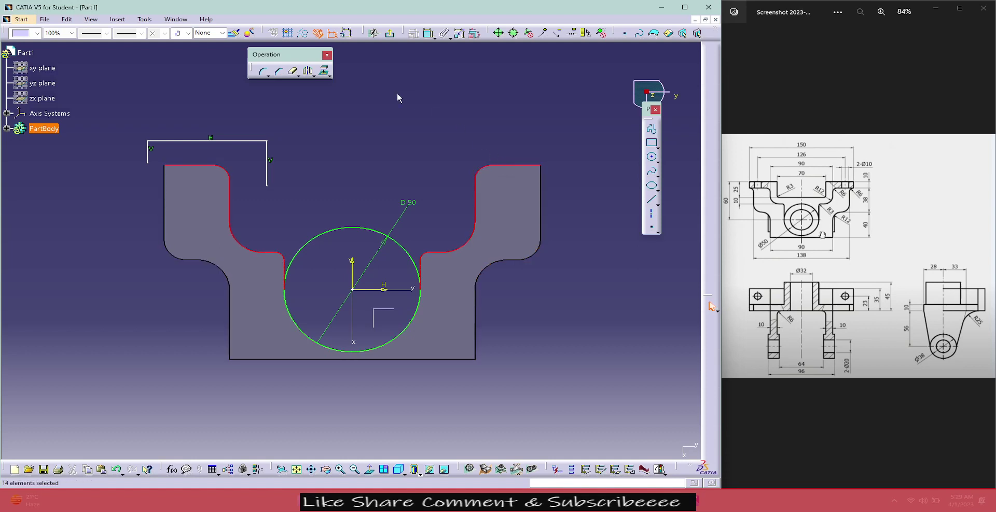
pyautogui.click(324, 71)
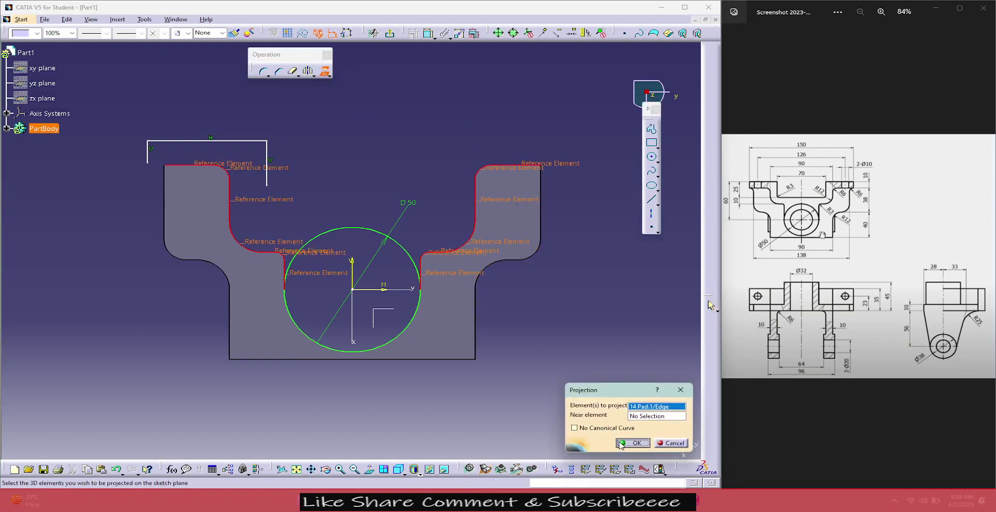
pyautogui.click(633, 444)
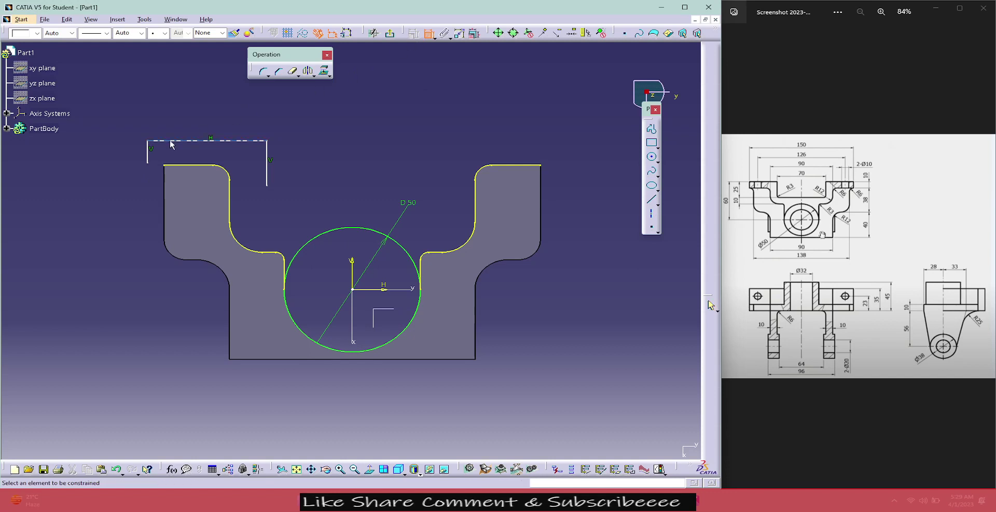
# - Dimension the left vertical line to 10 mm long
pyautogui.click(148, 156)
pyautogui.click(122, 114)
pyautogui.doubleClick(122, 110)
pyautogui.write('10')
pyautogui.press('Return')
# - Set the left vertical line 75 mm (150/2) from the vertical axis
pyautogui.click(148, 156)
pyautogui.click(352, 315)
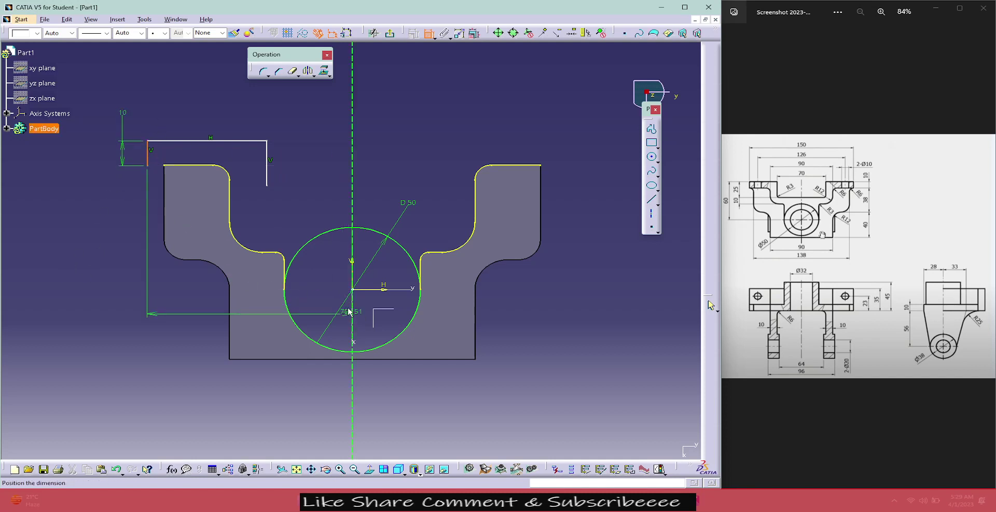
pyautogui.click(273, 108)
pyautogui.doubleClick(274, 107)
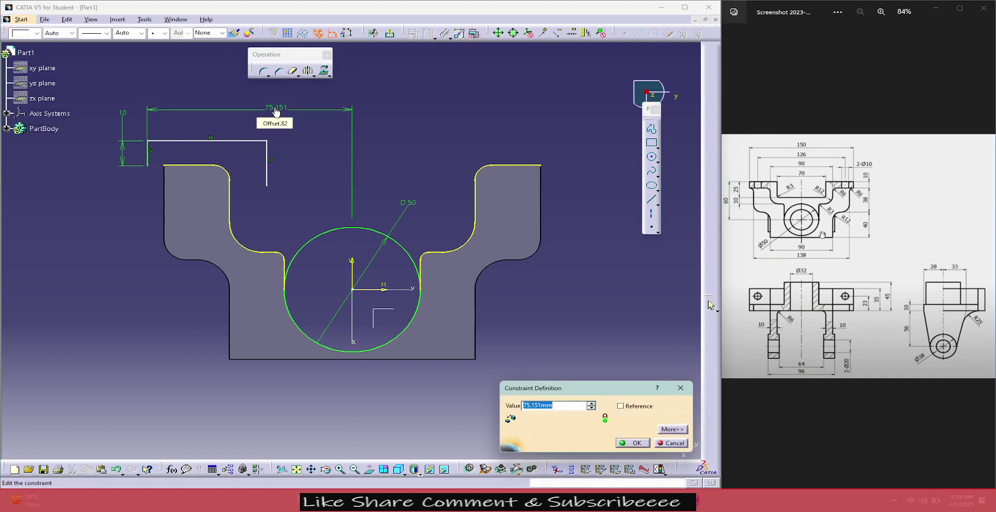
pyautogui.write('1')
pyautogui.write('2')
pyautogui.press('Return')
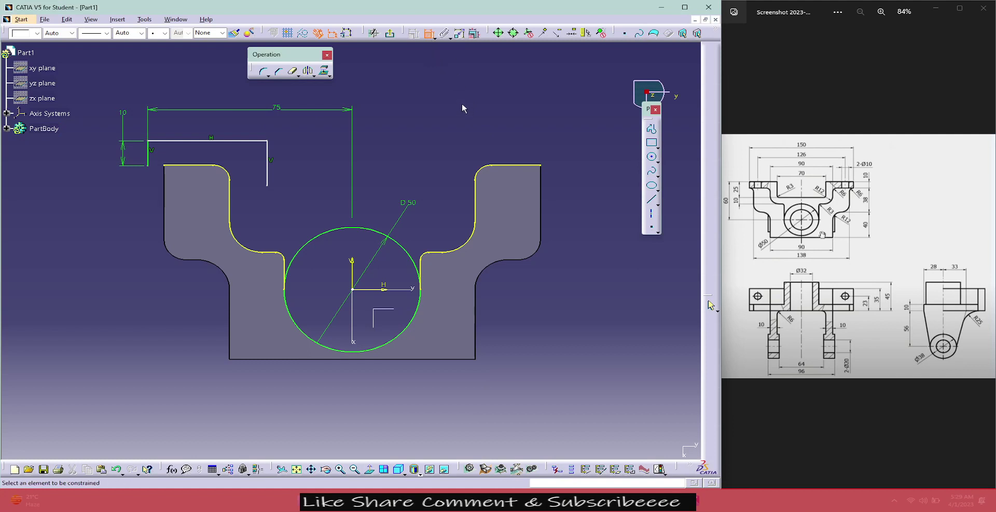
pyautogui.press('Escape')
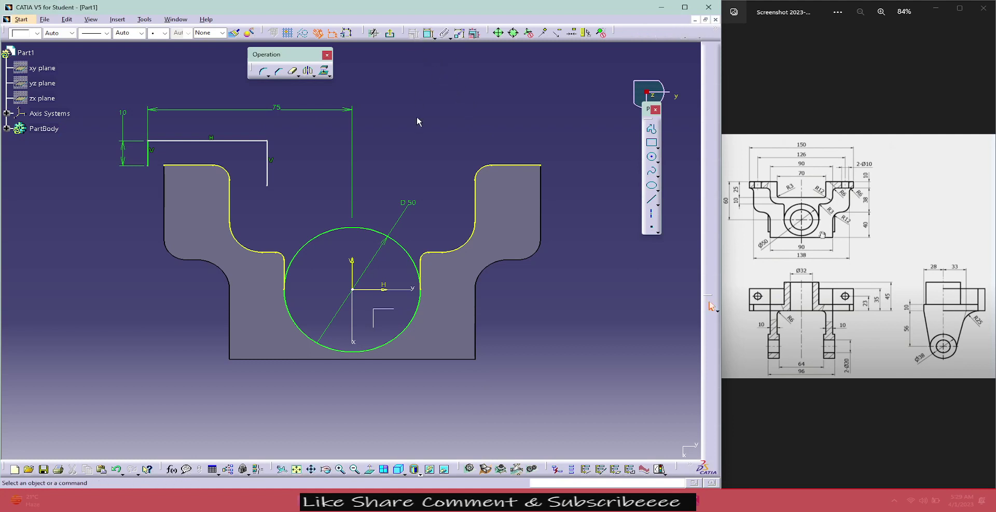
# - Make the left vertical line's endpoint coincident with the pad's top-left edge
pyautogui.click(651, 199)
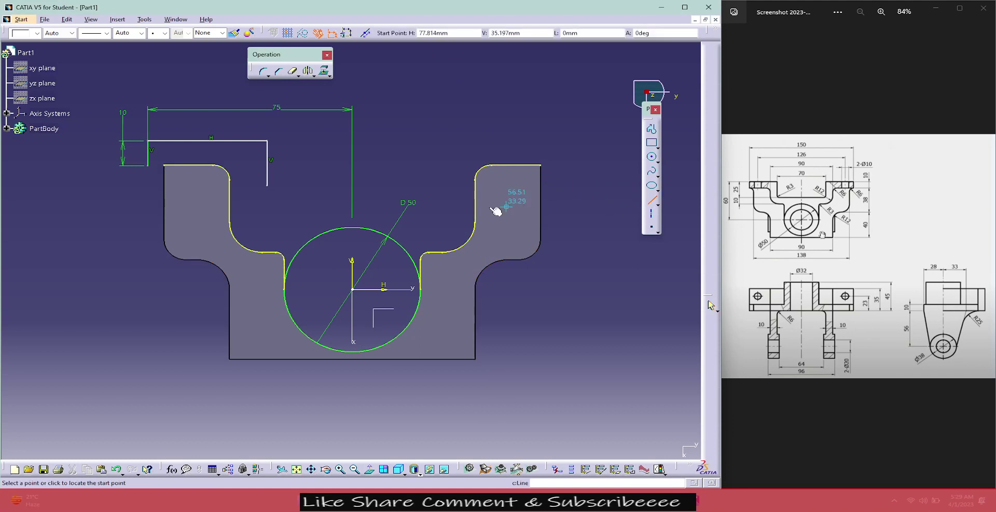
pyautogui.click(148, 165)
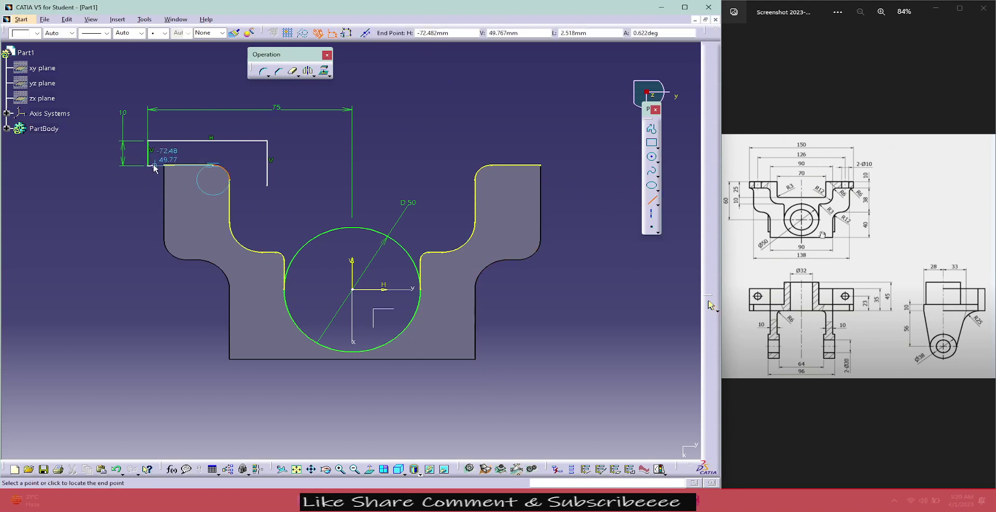
pyautogui.press('Escape')
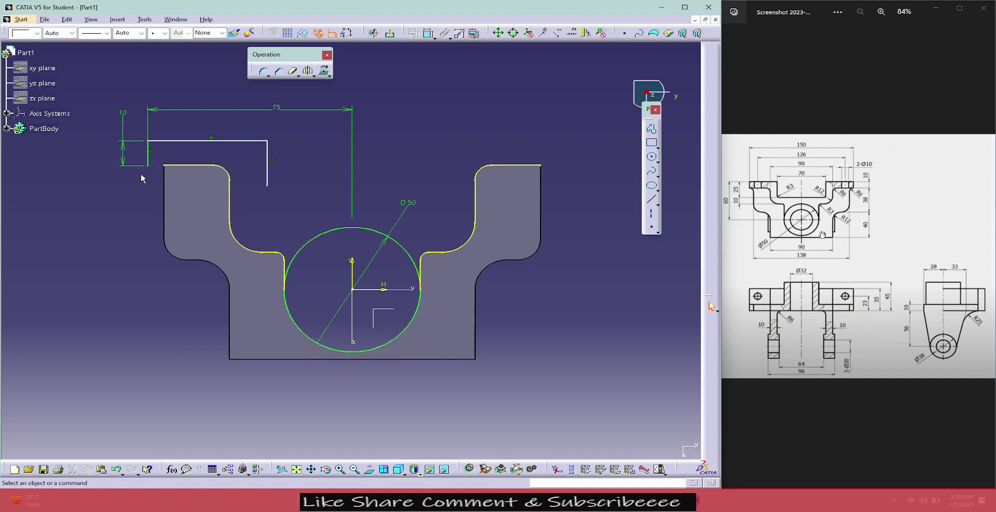
pyautogui.moveTo(148, 165); pyautogui.dragTo(148, 157)
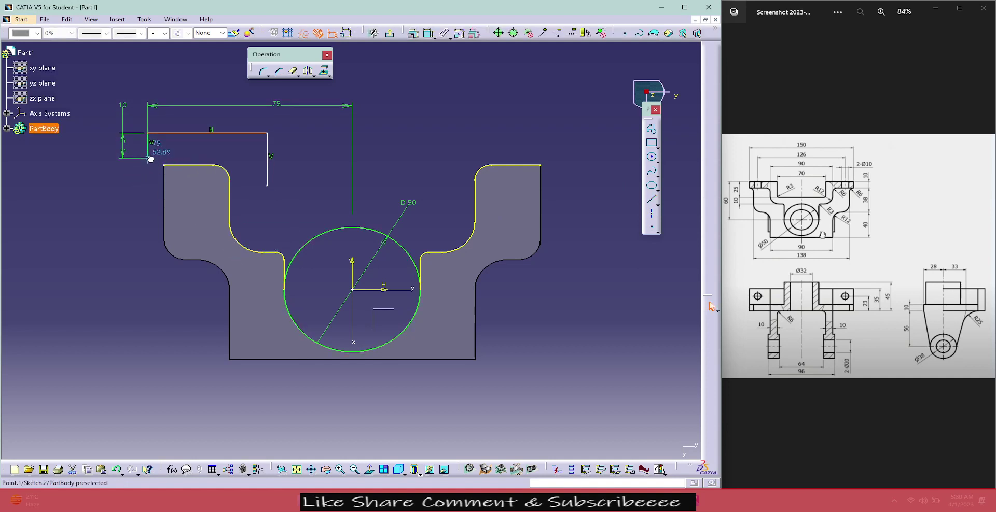
pyautogui.click(174, 166)
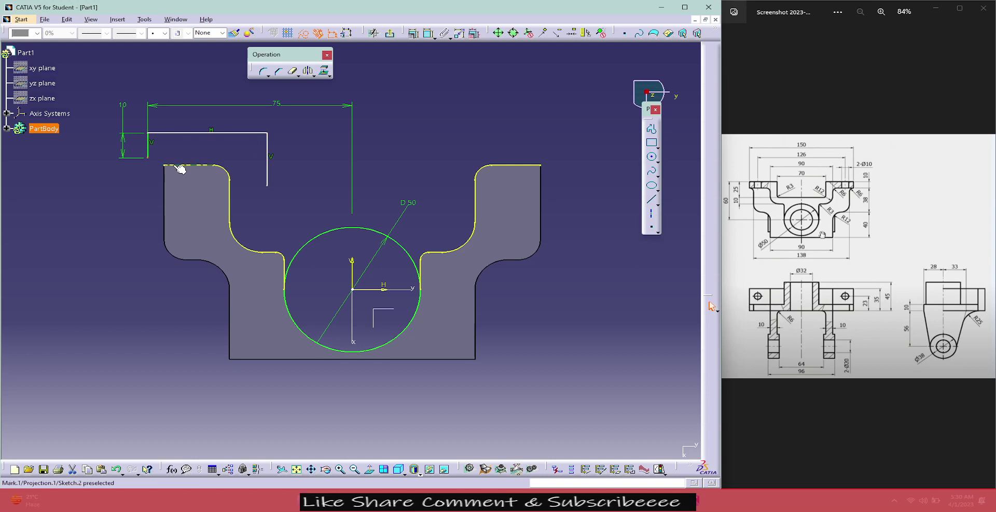
pyautogui.click(557, 33)
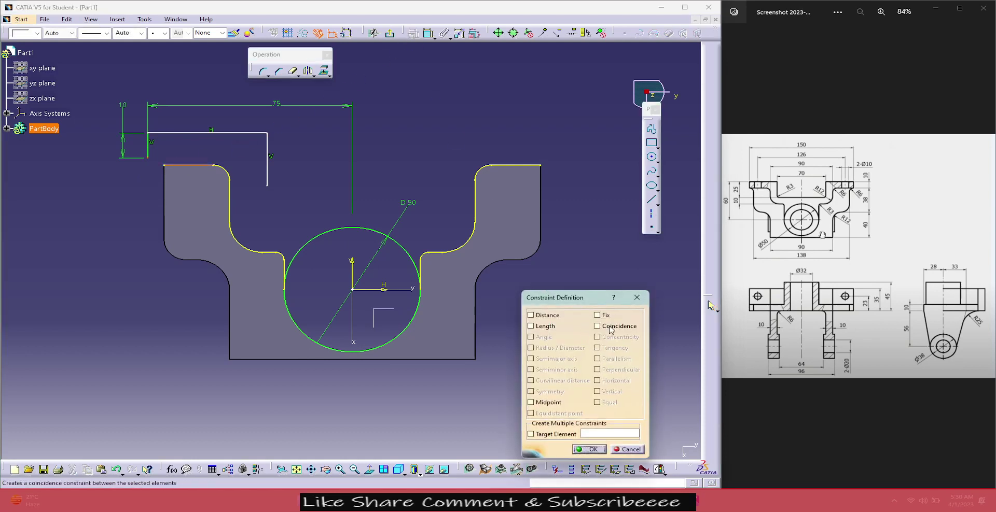
pyautogui.click(612, 327)
pyautogui.click(589, 449)
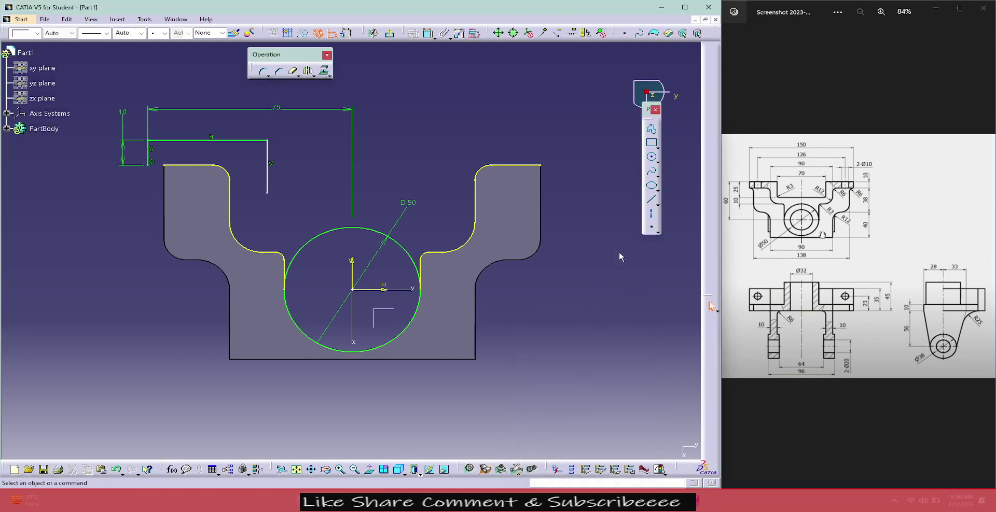
# - Draw a short horizontal line from the vertical line's foot to the pad's top edge
pyautogui.click(651, 200)
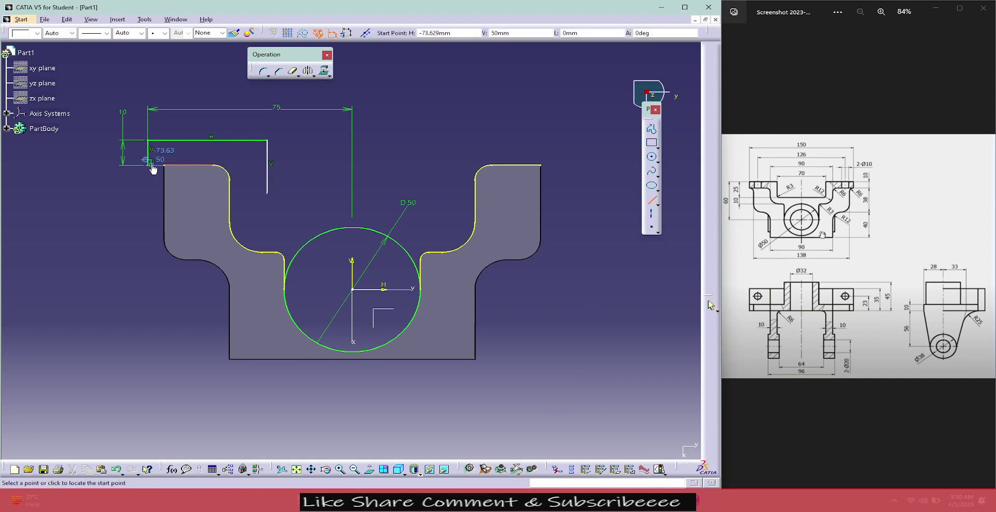
pyautogui.click(148, 166)
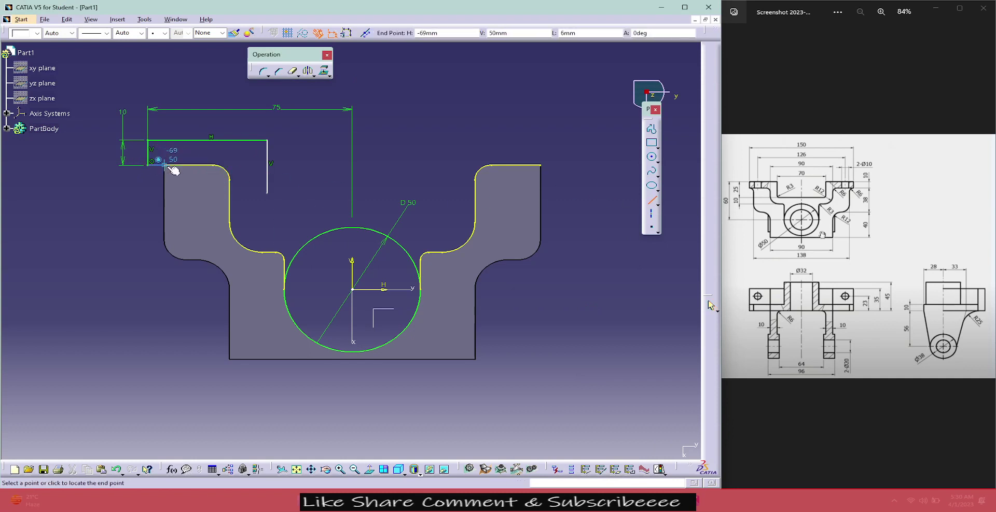
pyautogui.click(165, 165)
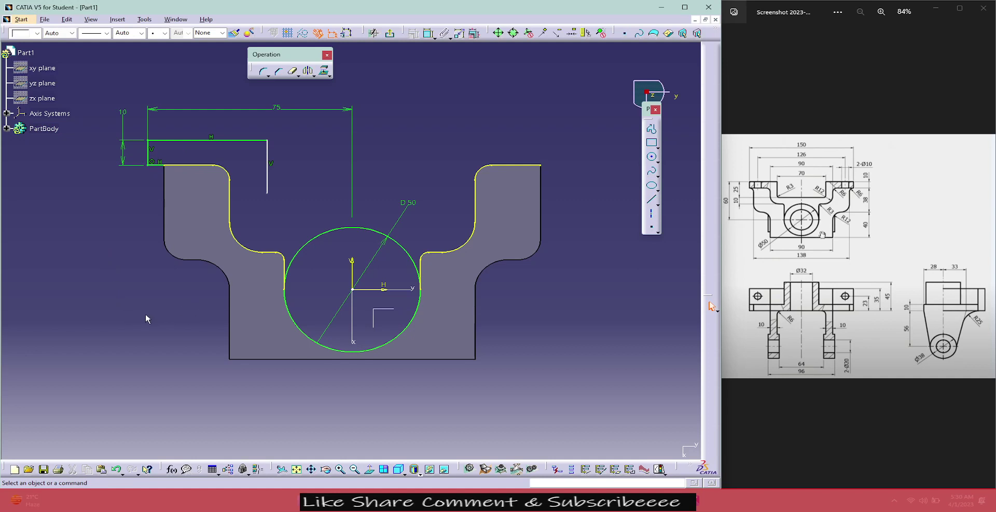
pyautogui.click(429, 33)
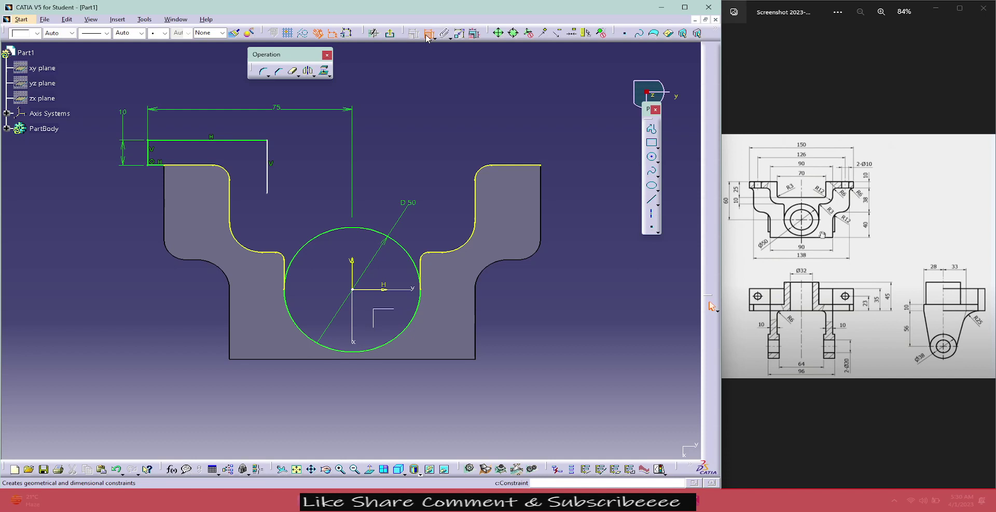
# - Set the inner vertical line 35 mm (70/2) from the vertical axis
pyautogui.click(267, 174)
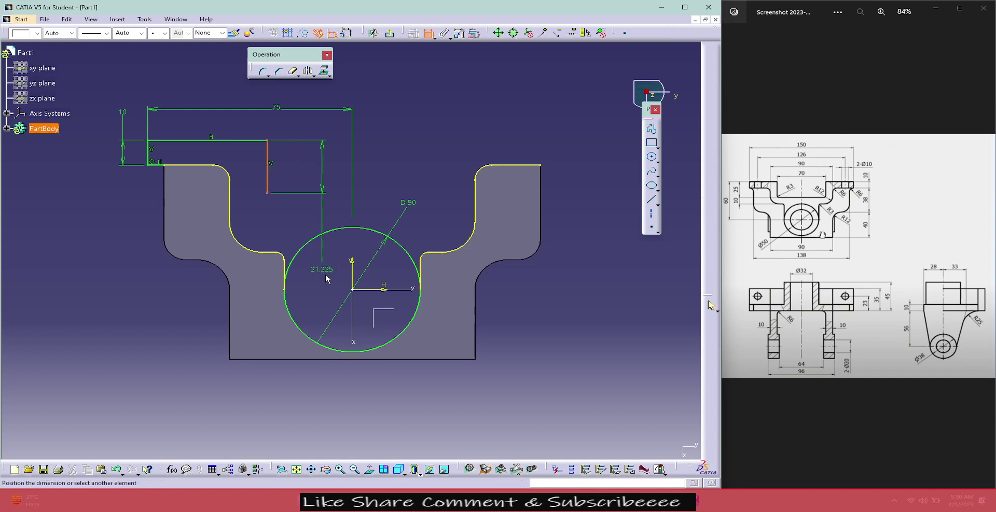
pyautogui.click(353, 314)
pyautogui.click(319, 146)
pyautogui.doubleClick(318, 146)
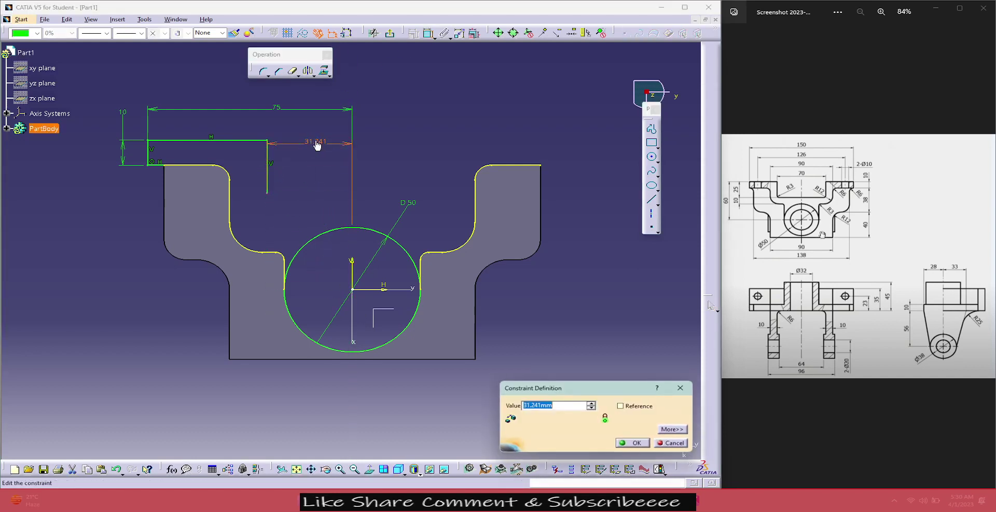
pyautogui.write('70')
pyautogui.write('2')
pyautogui.press('Return')
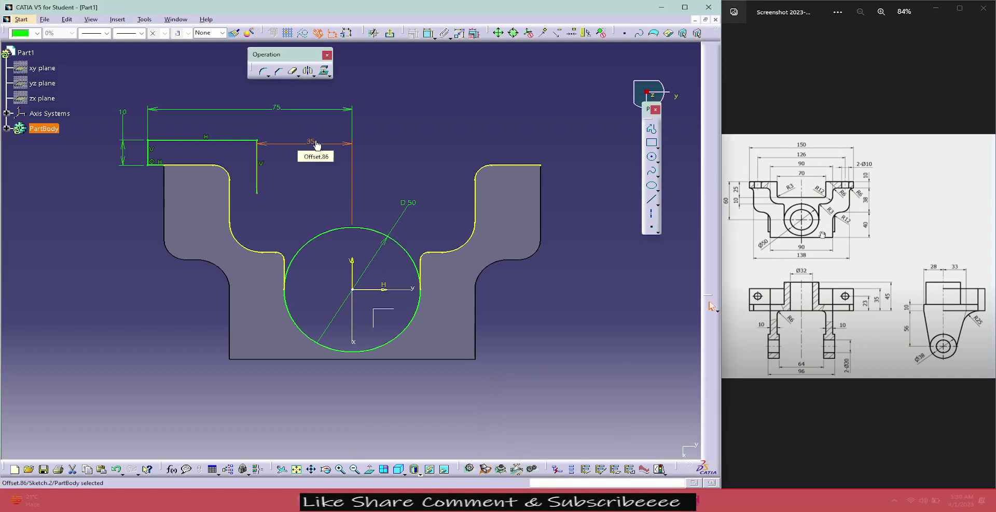
pyautogui.click(456, 132)
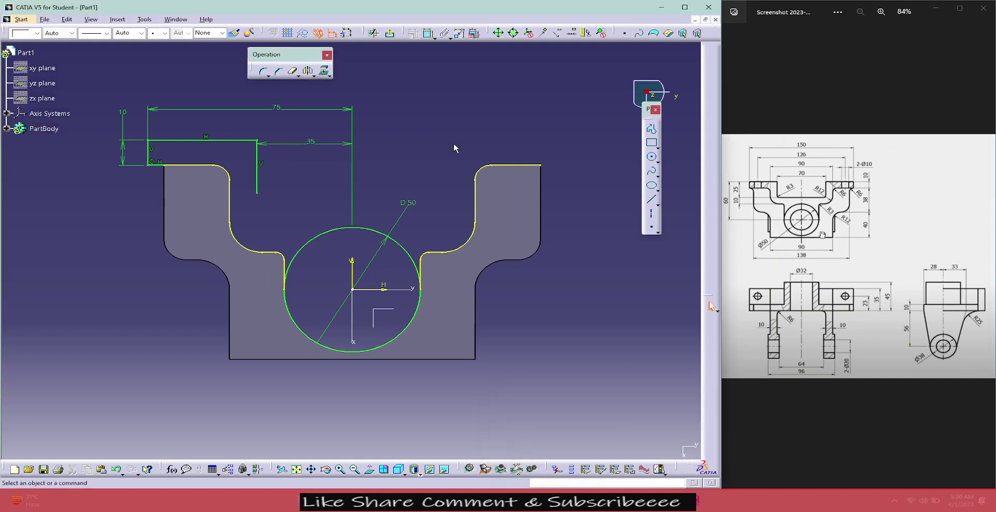
# - Constrain the top horizontal line, then select the three left-side lines for mirroring
pyautogui.click(428, 32)
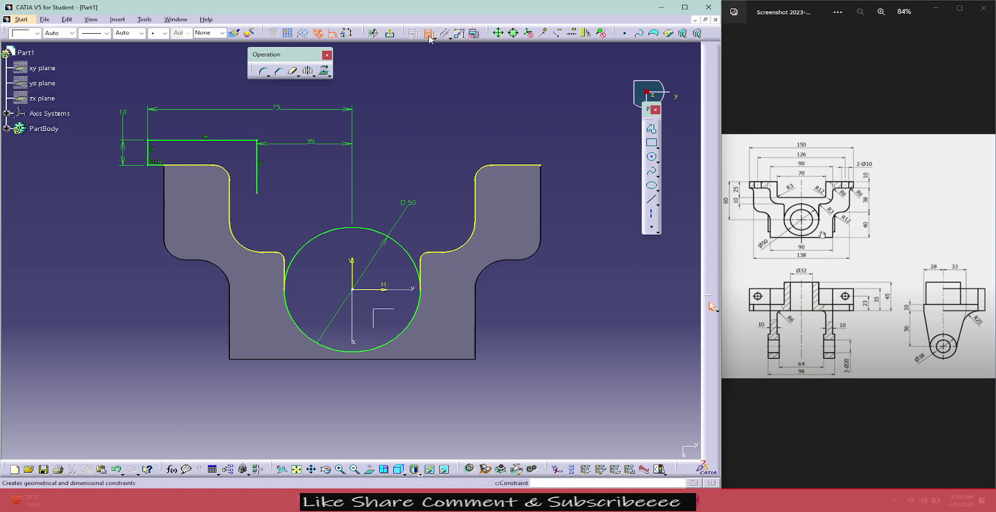
pyautogui.click(241, 141)
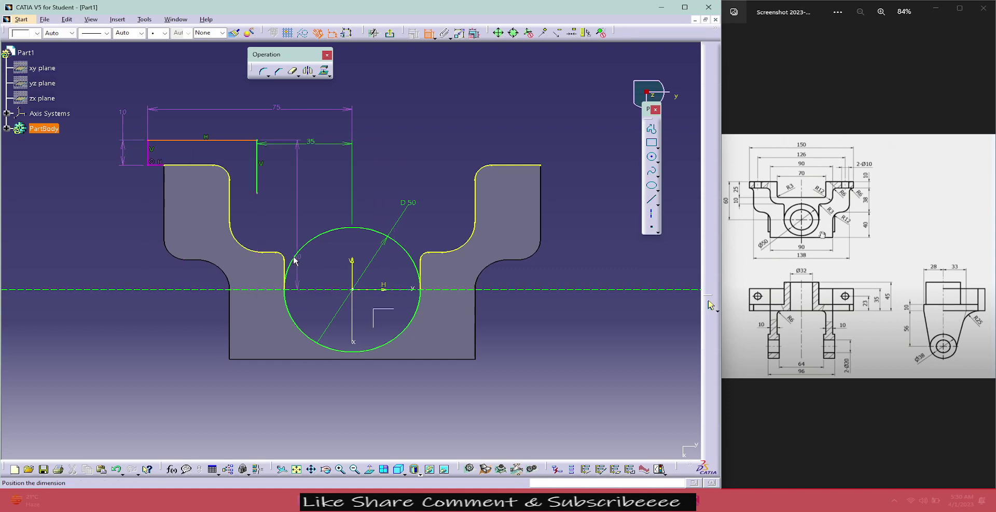
pyautogui.click(265, 229)
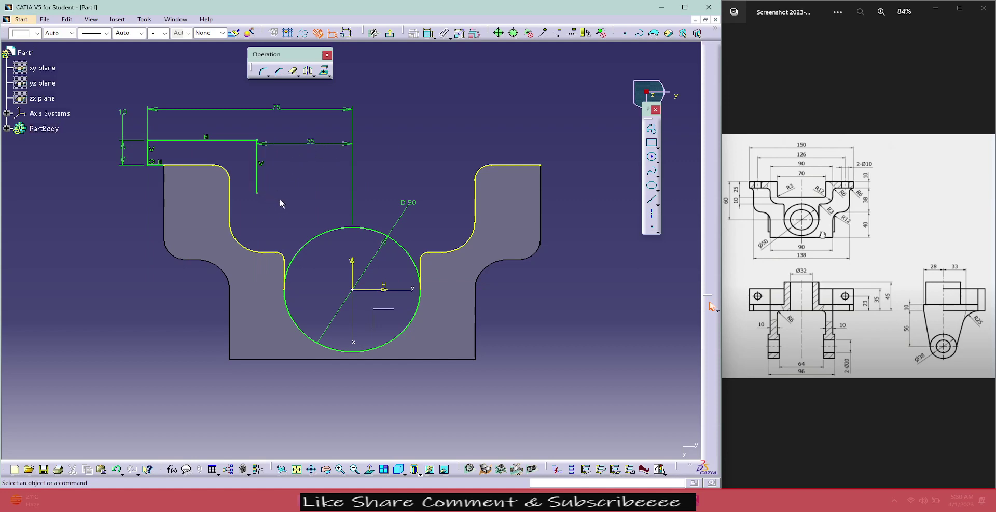
pyautogui.click(256, 181)
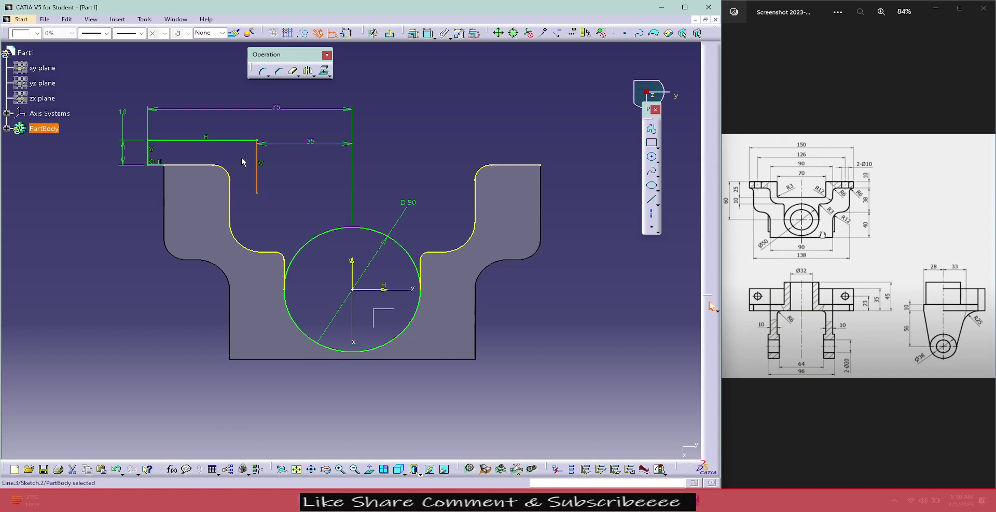
pyautogui.keyDown('ctrl'); pyautogui.click(237, 140); pyautogui.keyUp('ctrl')
pyautogui.keyDown('ctrl'); pyautogui.click(148, 154); pyautogui.keyUp('ctrl')
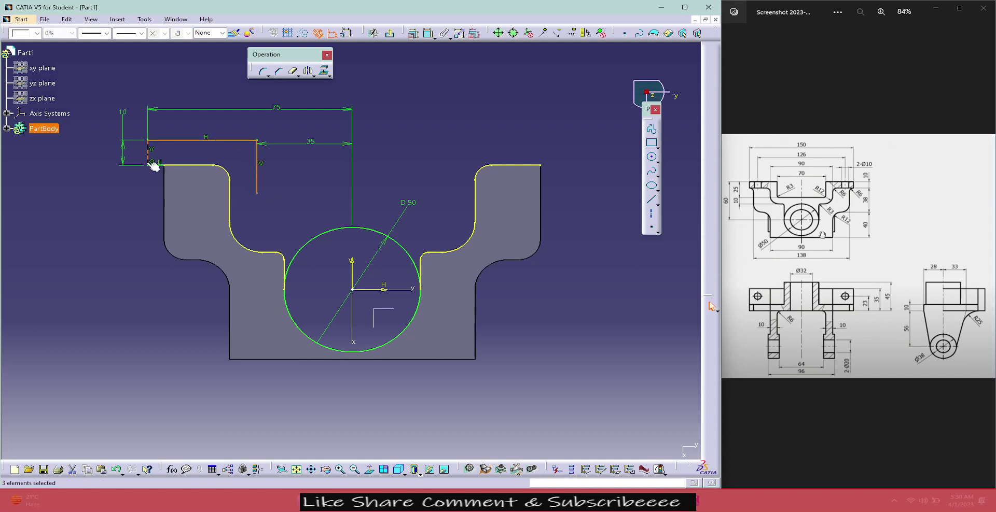
# - Mirror the left-side lines about the vertical axis and join the inner verticals' lower ends with a horizontal line
pyautogui.click(310, 74)
pyautogui.click(353, 311)
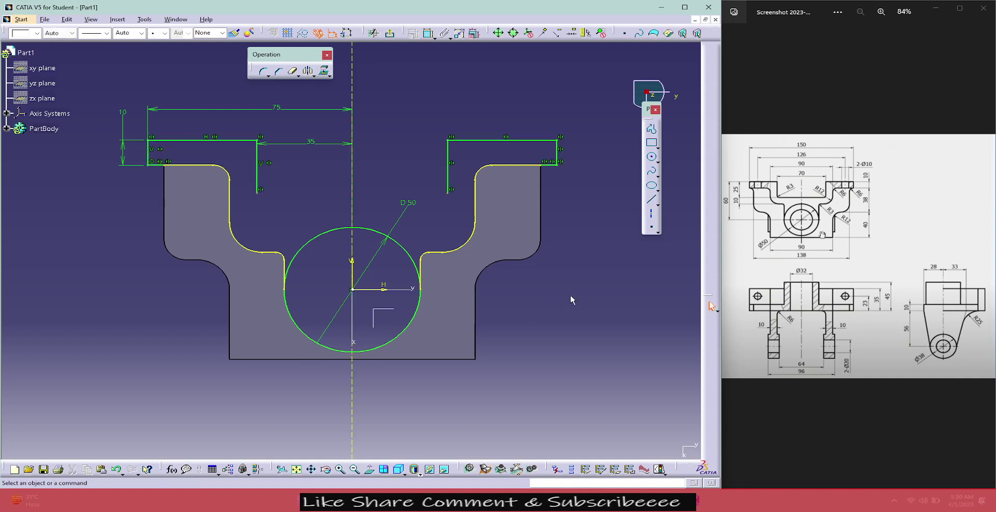
pyautogui.click(649, 200)
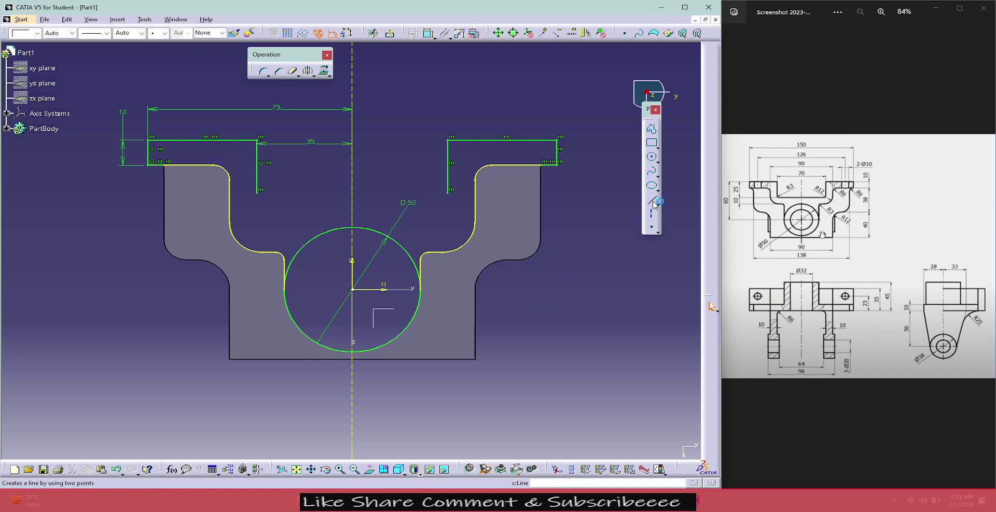
pyautogui.click(293, 196)
pyautogui.click(449, 192)
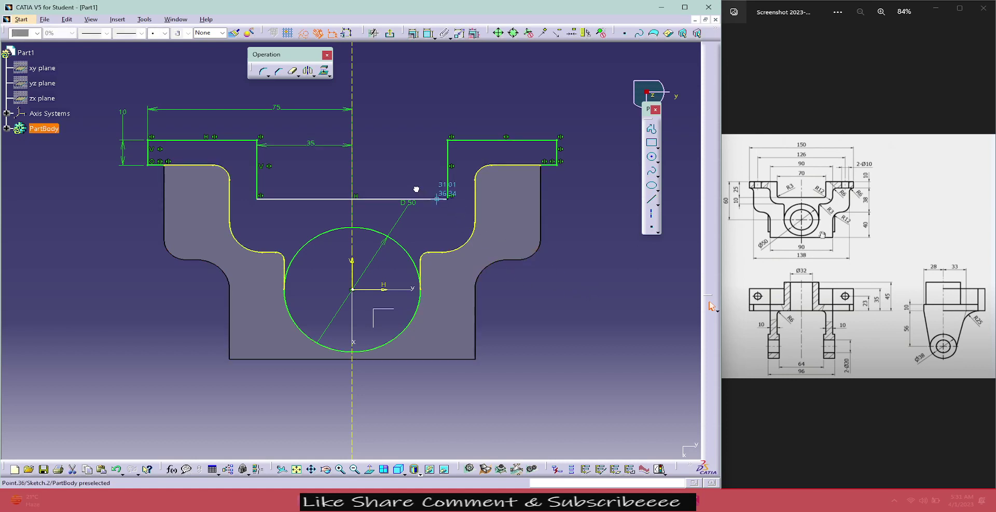
pyautogui.moveTo(421, 193); pyautogui.dragTo(421, 186)
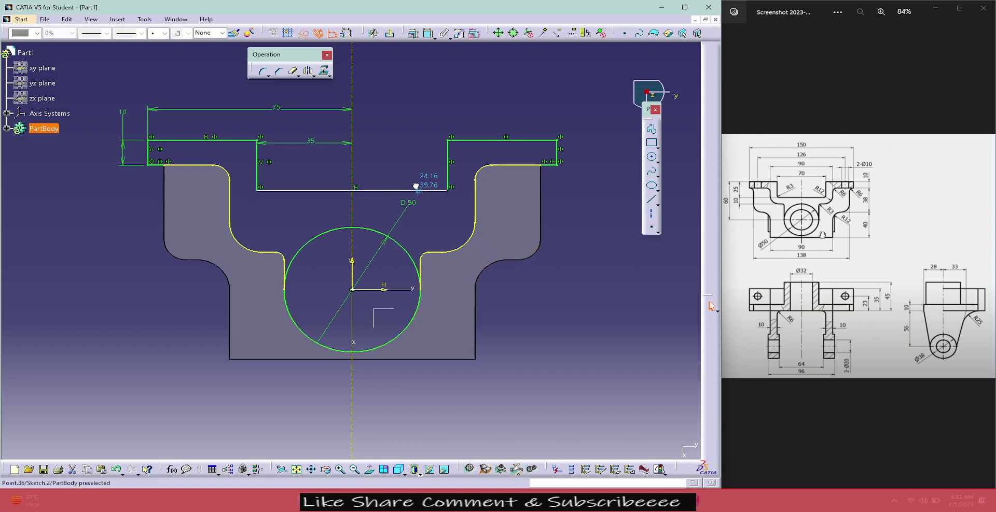
pyautogui.click(592, 325)
# - Dimension the notch's bottom line 25 mm below the top-right line
pyautogui.click(428, 33)
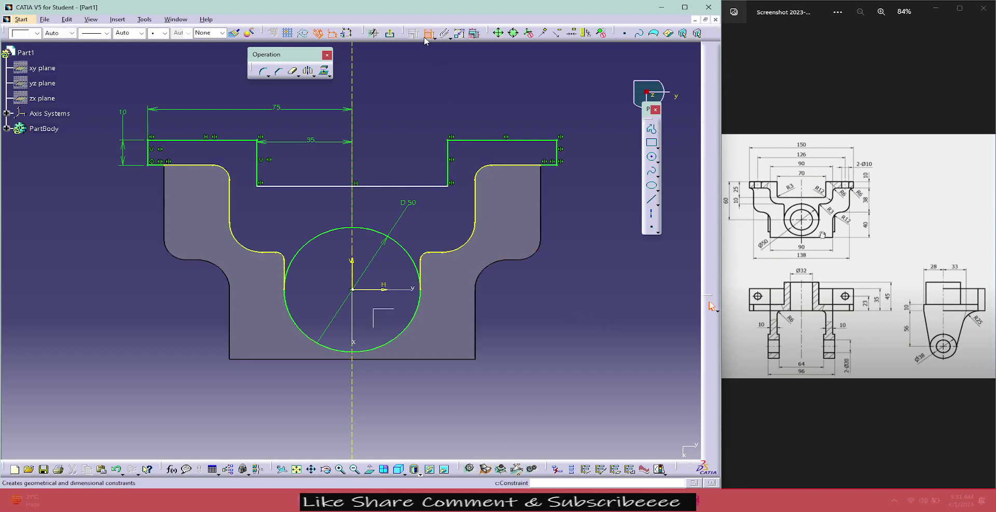
pyautogui.click(415, 185)
pyautogui.click(455, 140)
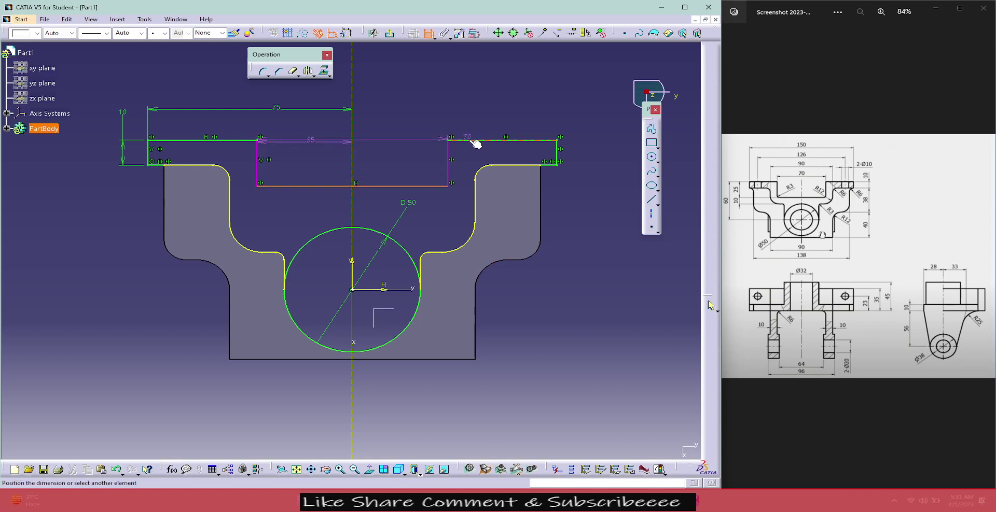
pyautogui.click(413, 159)
pyautogui.doubleClick(410, 153)
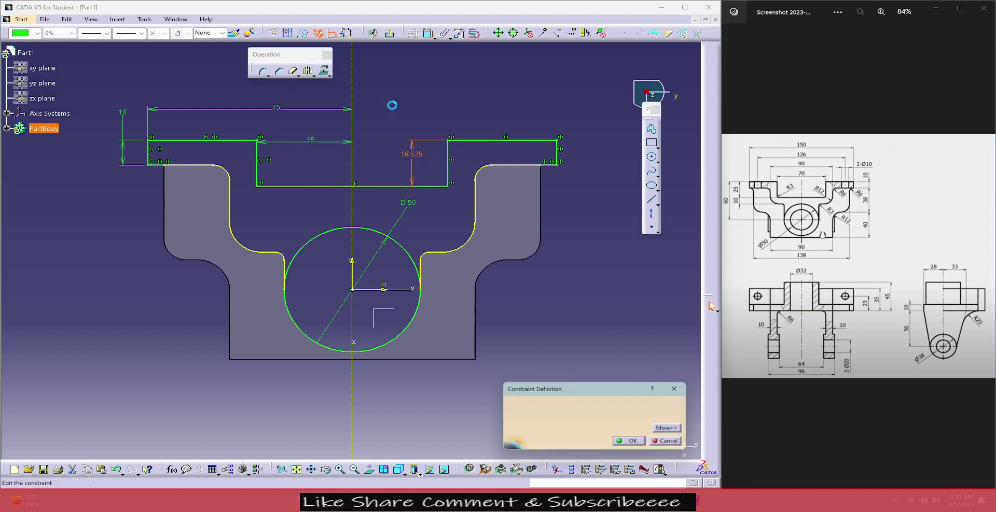
pyautogui.write('25')
pyautogui.press('Return')
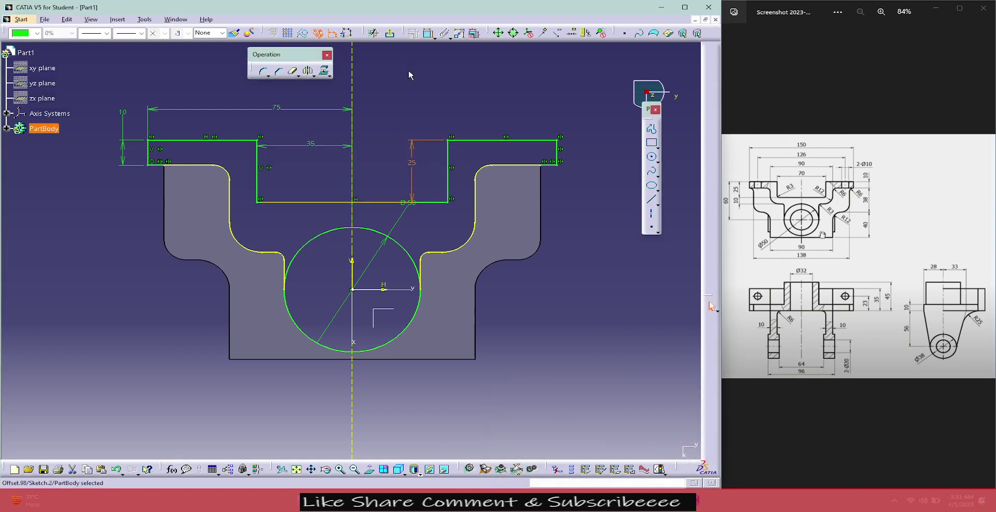
pyautogui.click(543, 318)
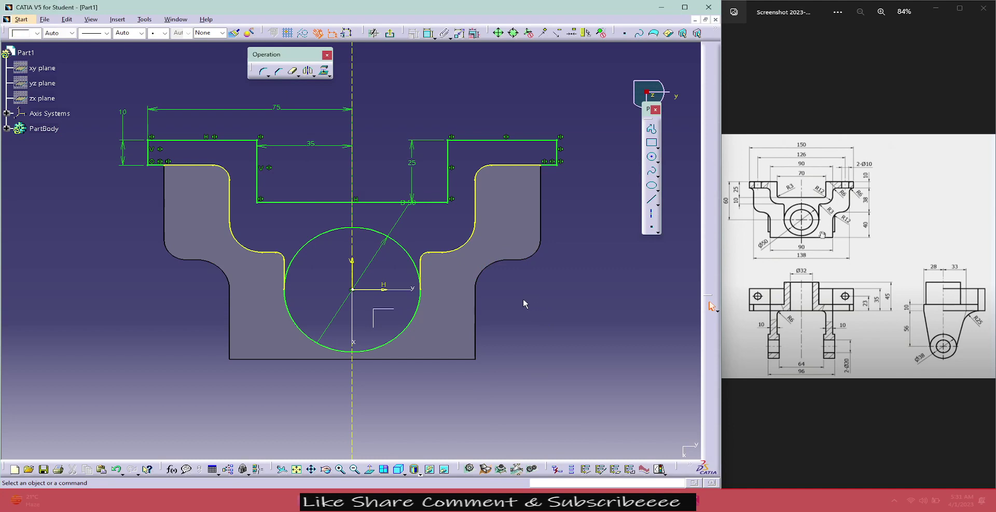
# - Move the D50 diameter label out of the way
pyautogui.click(411, 203)
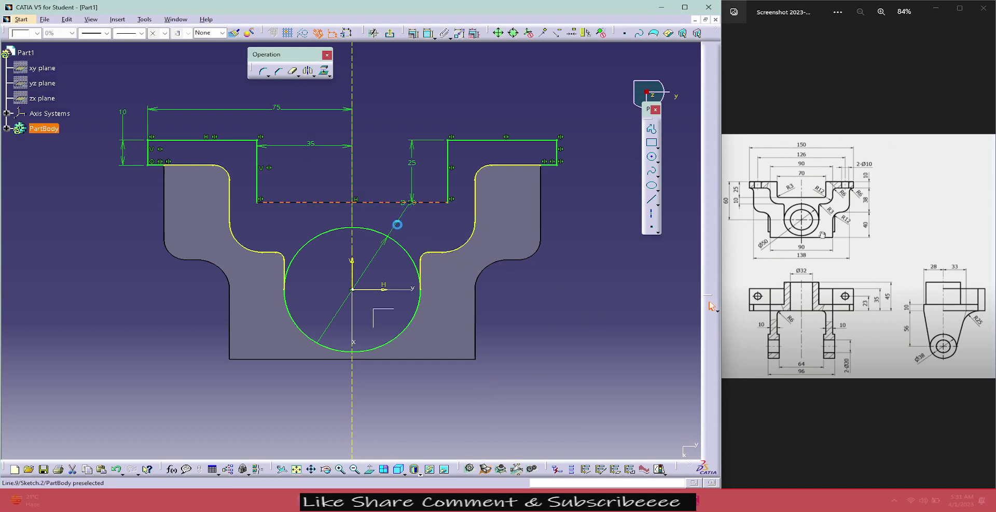
pyautogui.moveTo(390, 245); pyautogui.dragTo(368, 261)
pyautogui.click(572, 315)
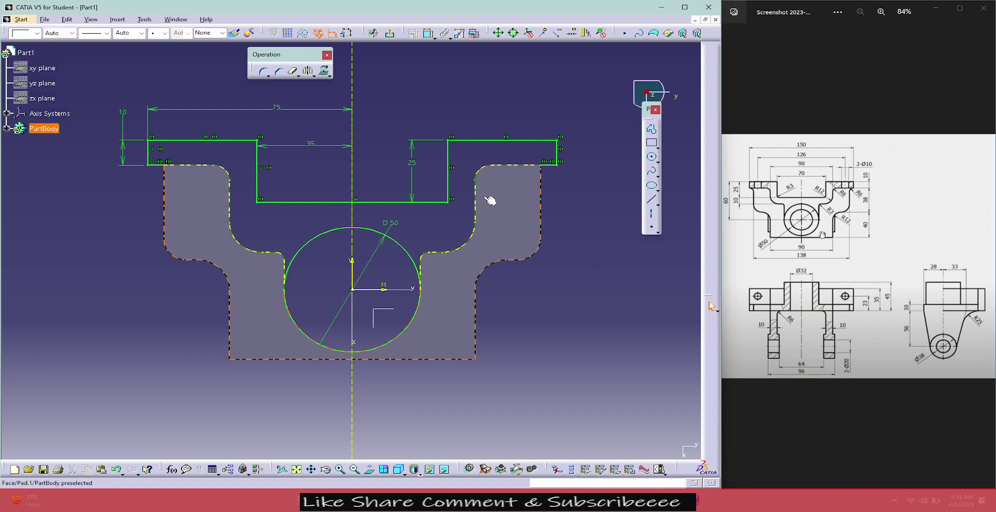
# - Round the notch's lower-right corner with a 3 mm fillet
pyautogui.click(264, 71)
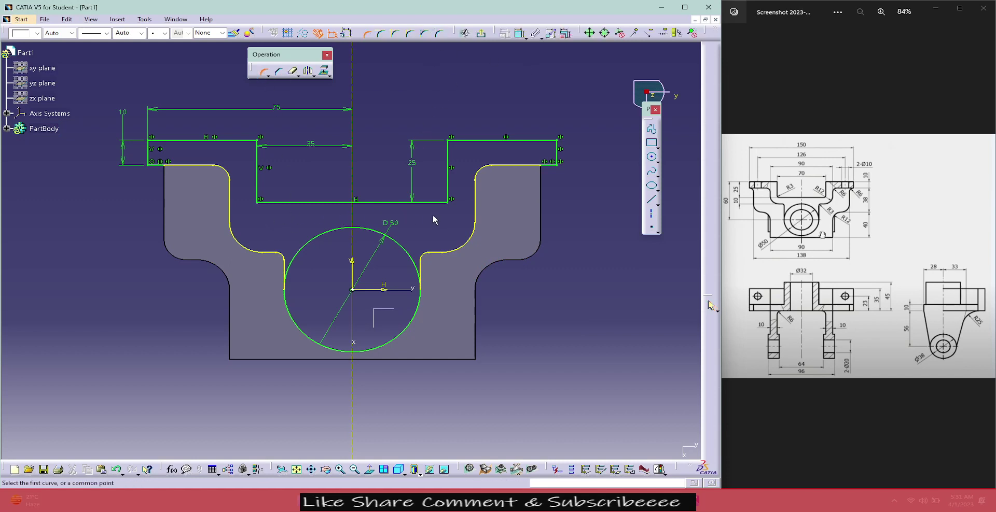
pyautogui.click(449, 203)
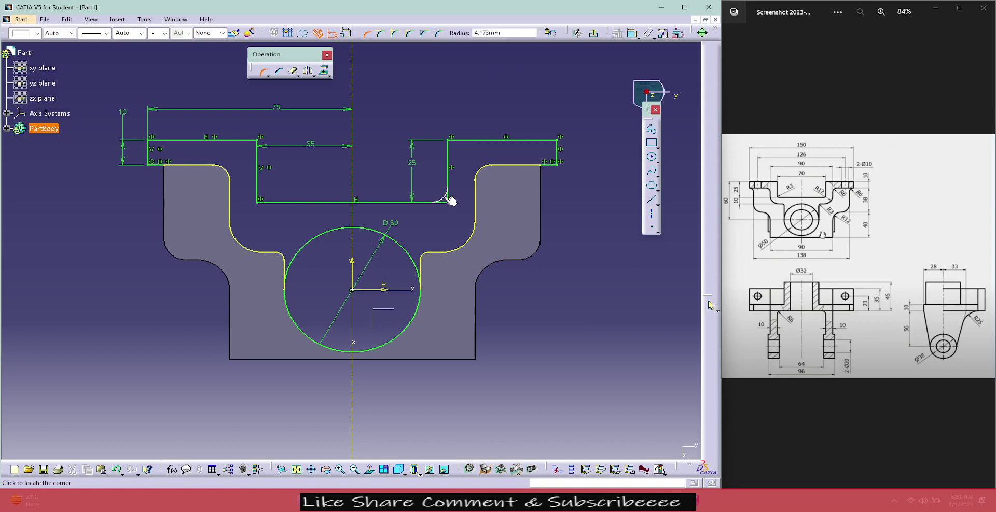
pyautogui.click(445, 196)
pyautogui.doubleClick(435, 194)
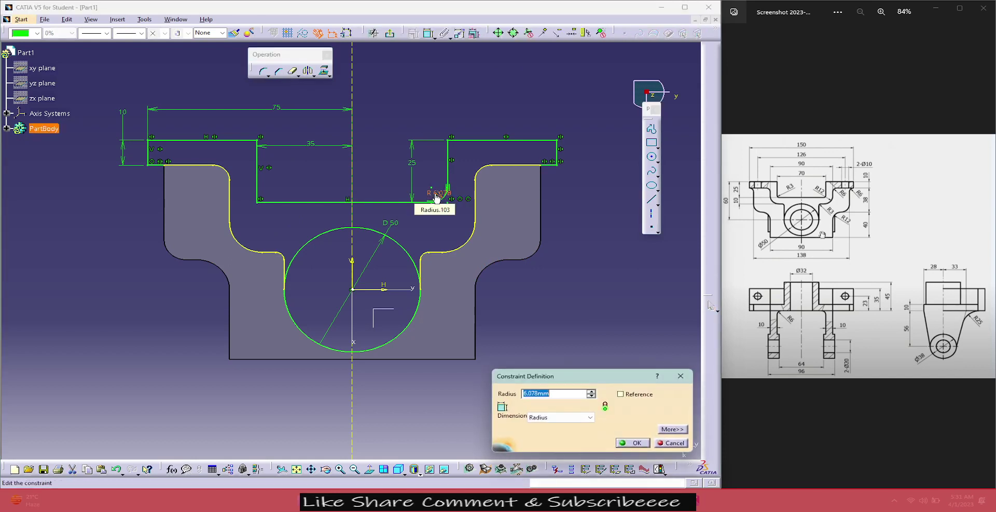
pyautogui.press('Return')
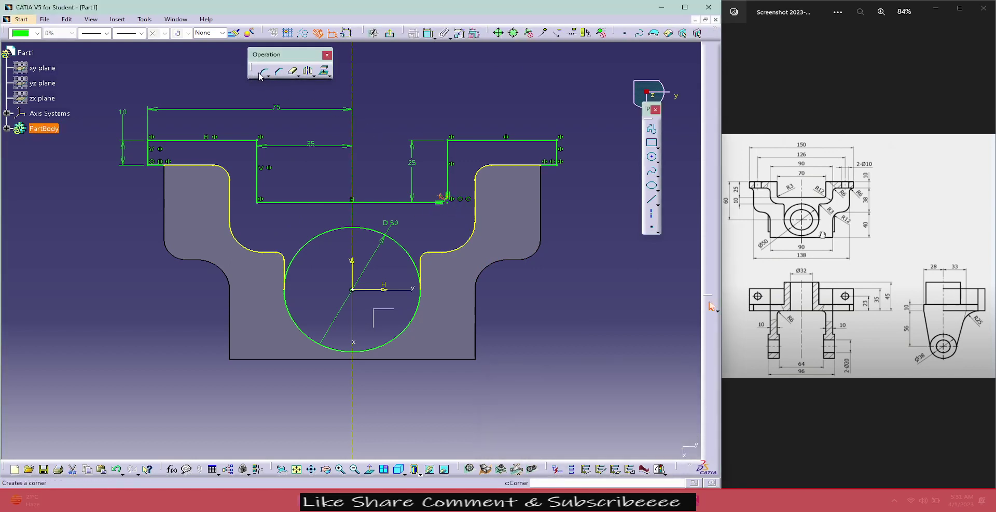
# - Fillet the lower-left notch corner at R3, reposition its label, and exit the sketch
pyautogui.click(263, 72)
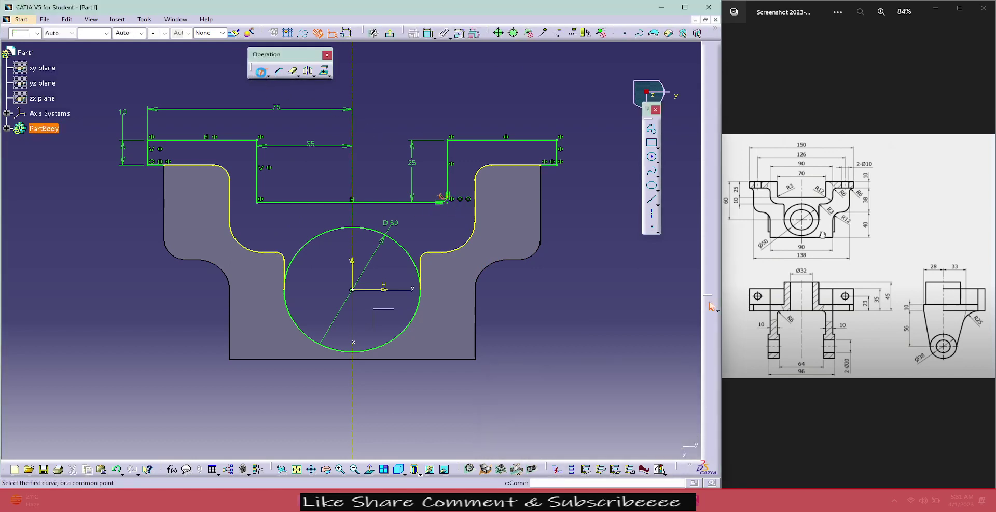
pyautogui.click(264, 199)
pyautogui.doubleClick(270, 191)
pyautogui.write('3')
pyautogui.press('Return')
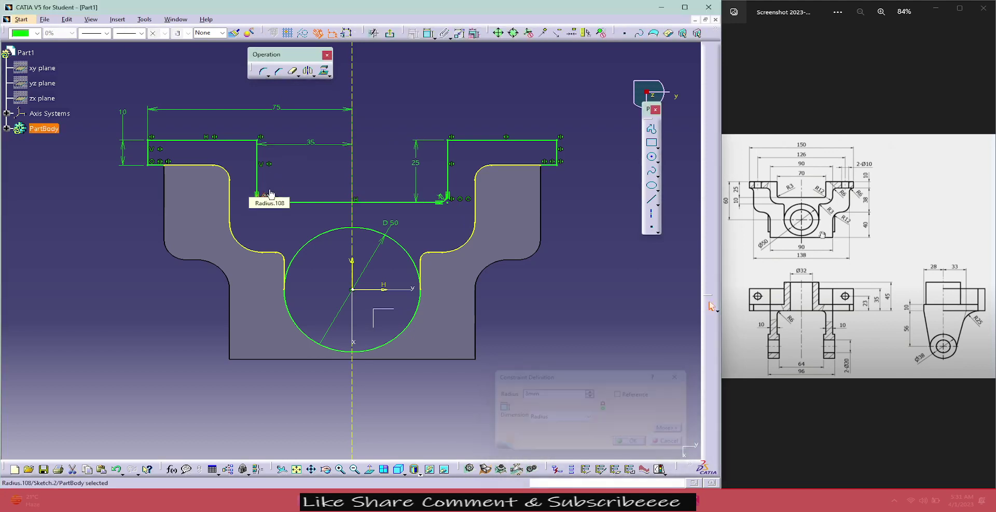
pyautogui.moveTo(266, 199); pyautogui.dragTo(251, 212)
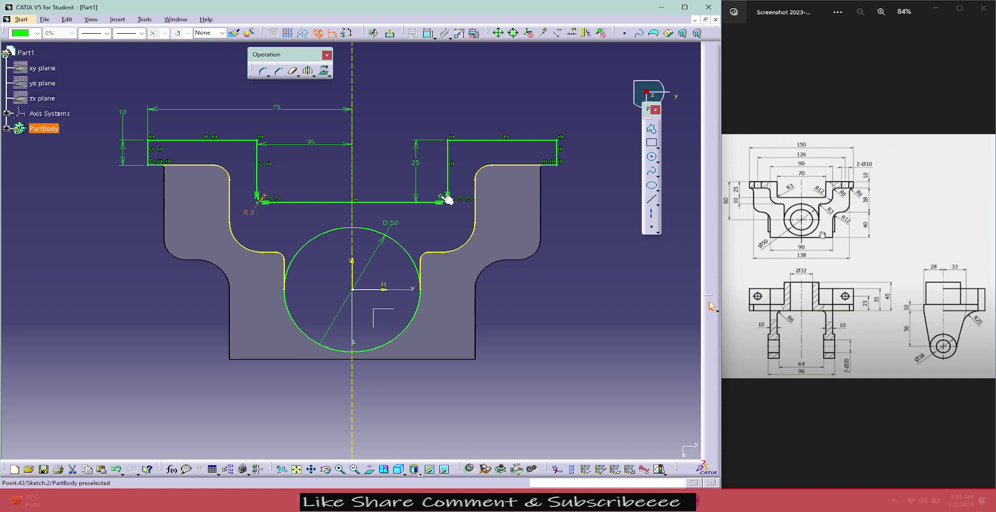
pyautogui.click(609, 278)
pyautogui.click(390, 32)
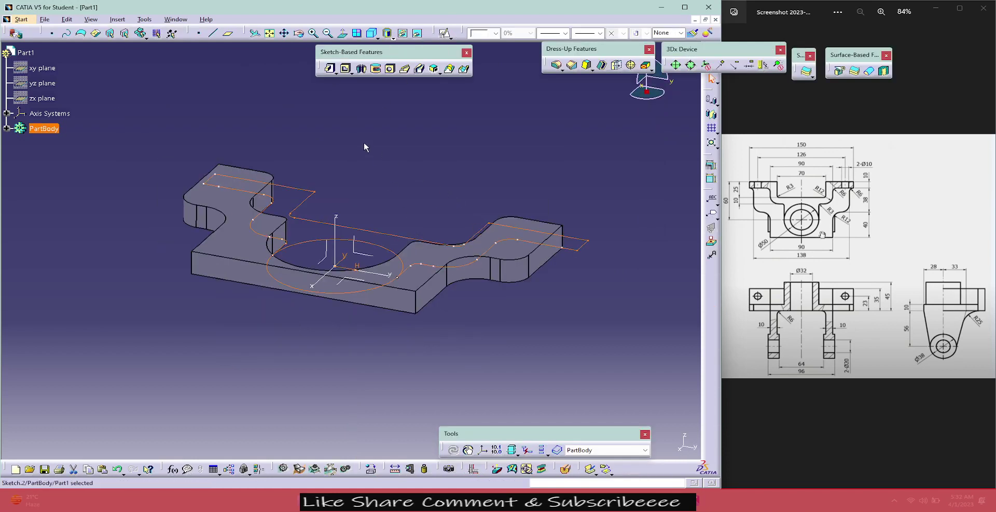
# - Try padding the open-profile Sketch.2, cancel the Pad Definition, and reopen Sketch.2 from the tree
pyautogui.click(329, 68)
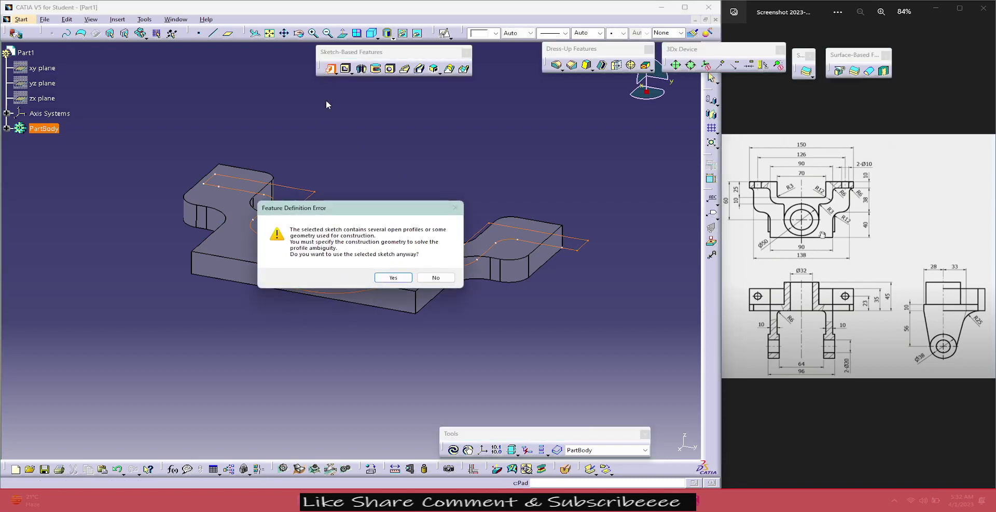
pyautogui.click(393, 278)
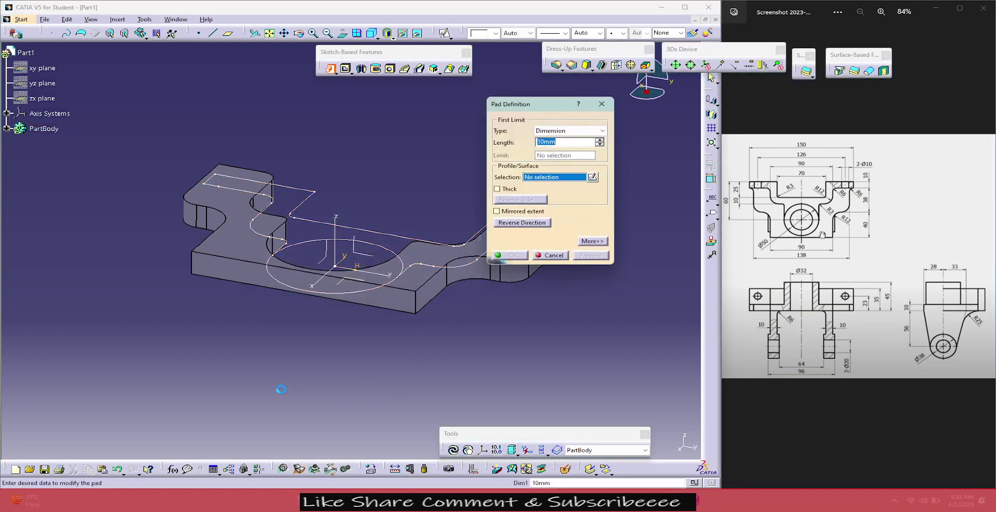
pyautogui.click(546, 256)
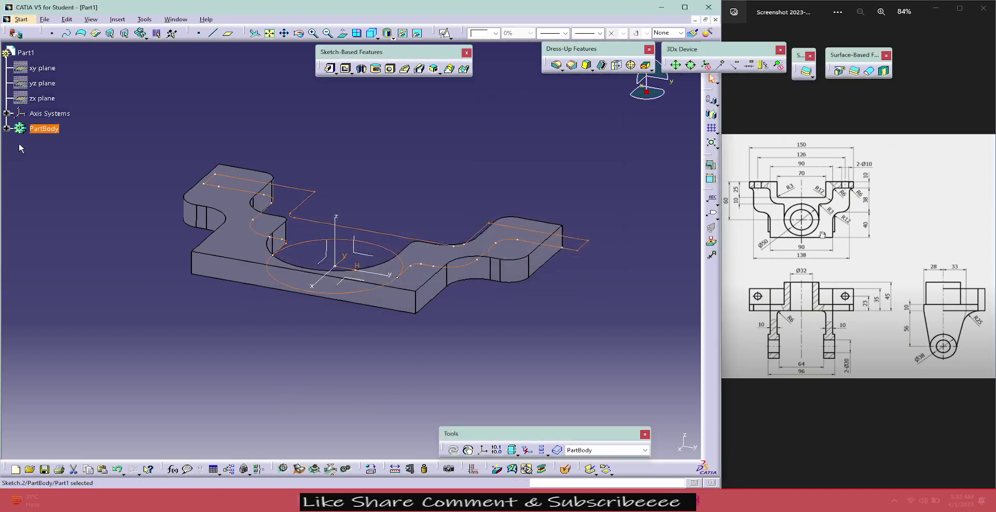
pyautogui.click(9, 129)
pyautogui.doubleClick(52, 174)
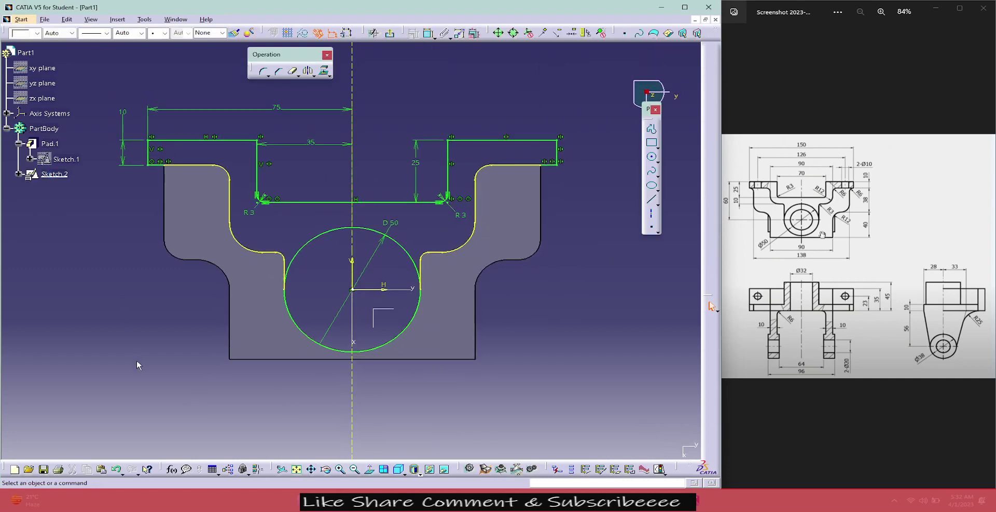
# - Quick Trim the upper part of the D50 circle away
pyautogui.click(293, 71)
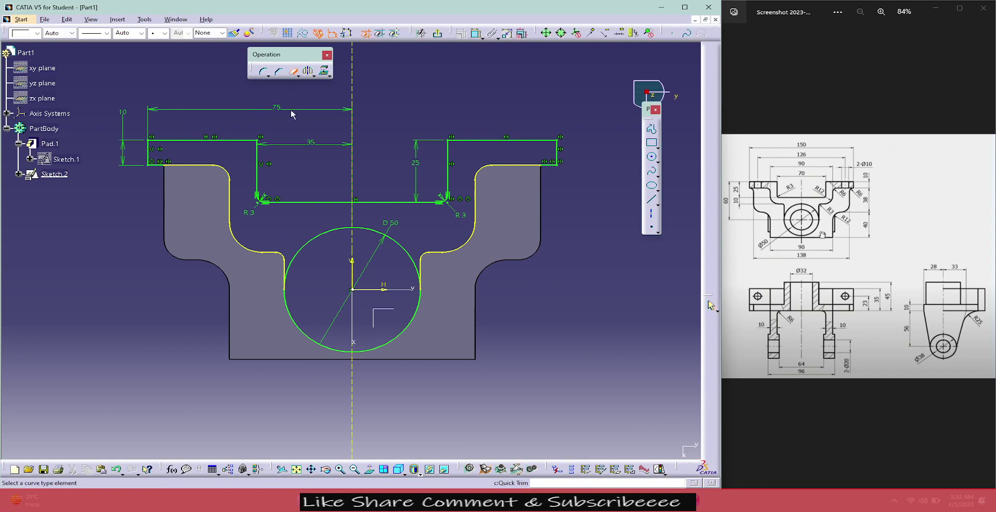
pyautogui.click(322, 230)
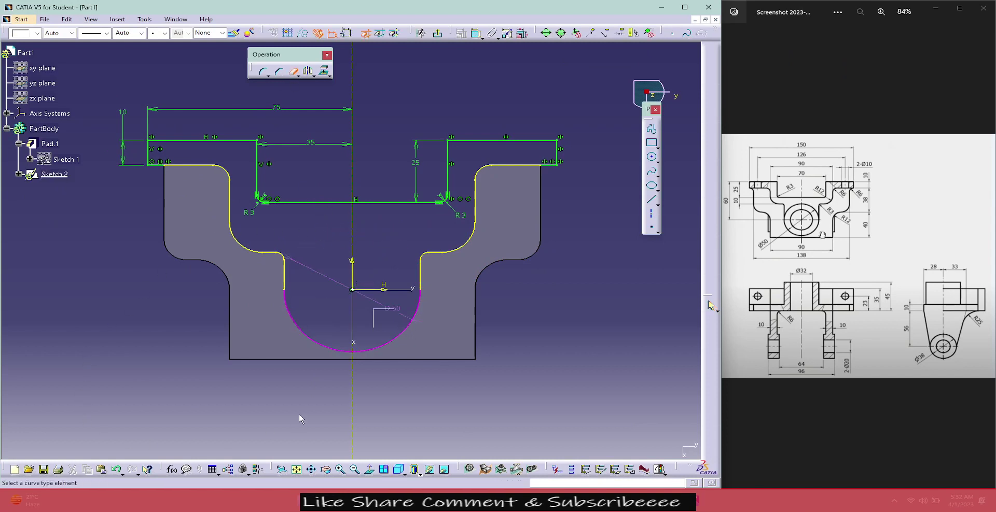
pyautogui.click(371, 357)
# - Project Pad.1's curved bottom edge into Sketch.2 and exit to the 3D view
pyautogui.click(298, 329)
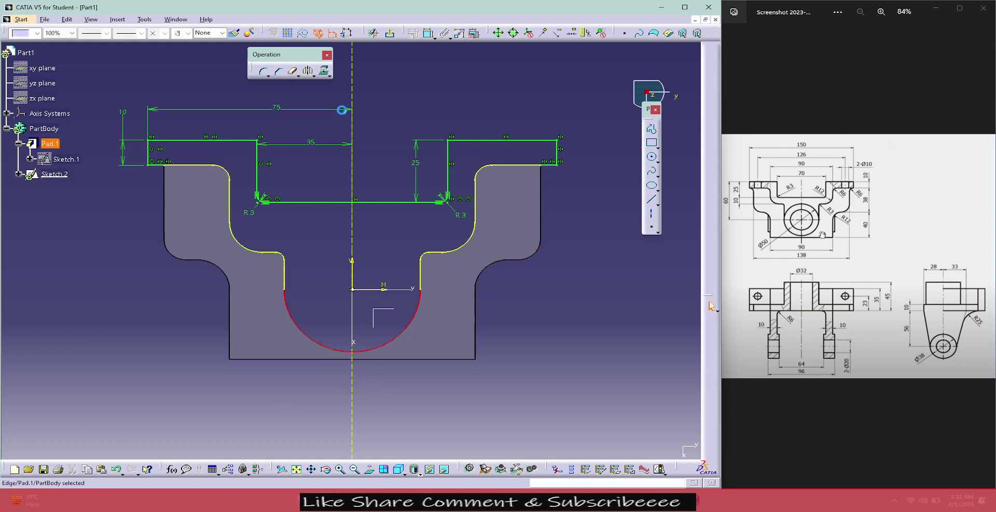
pyautogui.click(324, 71)
pyautogui.click(632, 443)
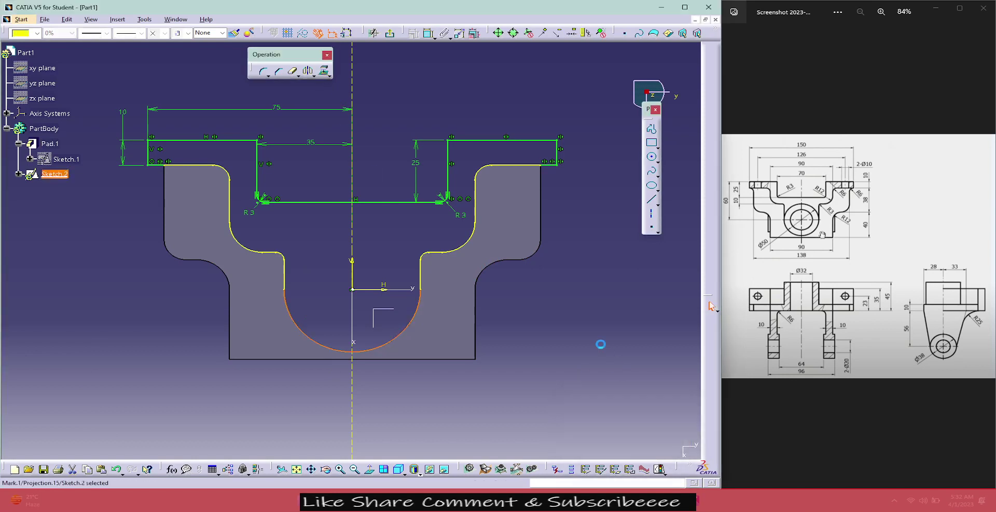
pyautogui.click(390, 33)
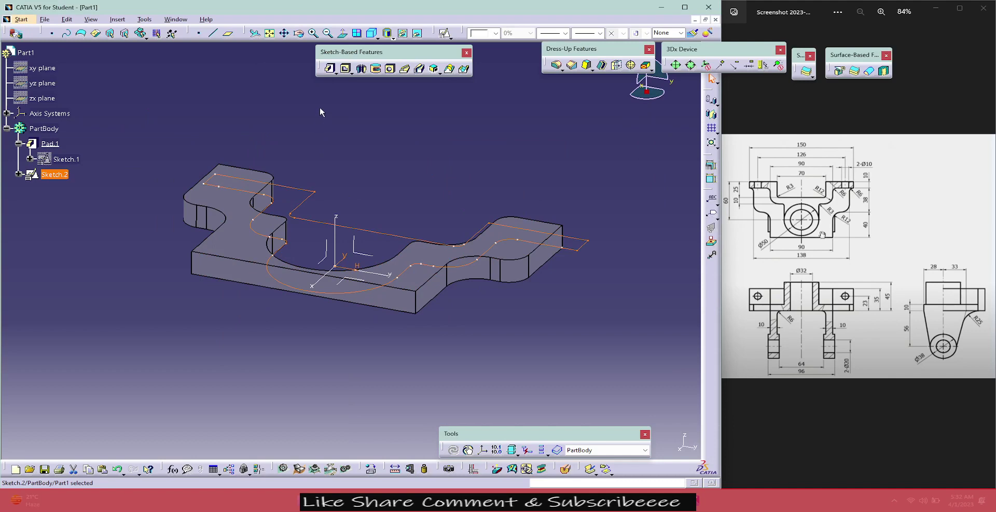
# - Pad Sketch.2 by 3 mm to create the raised Pad.2
pyautogui.click(330, 68)
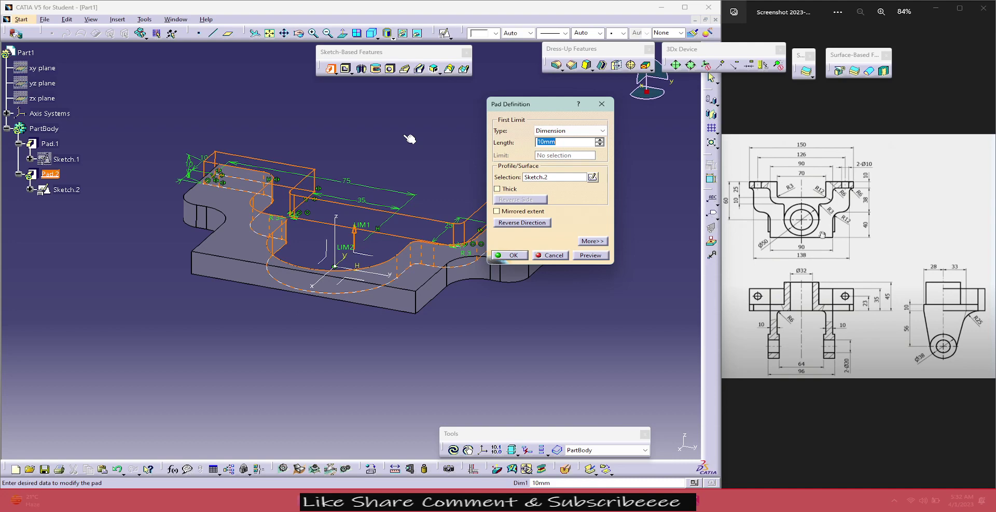
pyautogui.write('35')
pyautogui.press('Return')
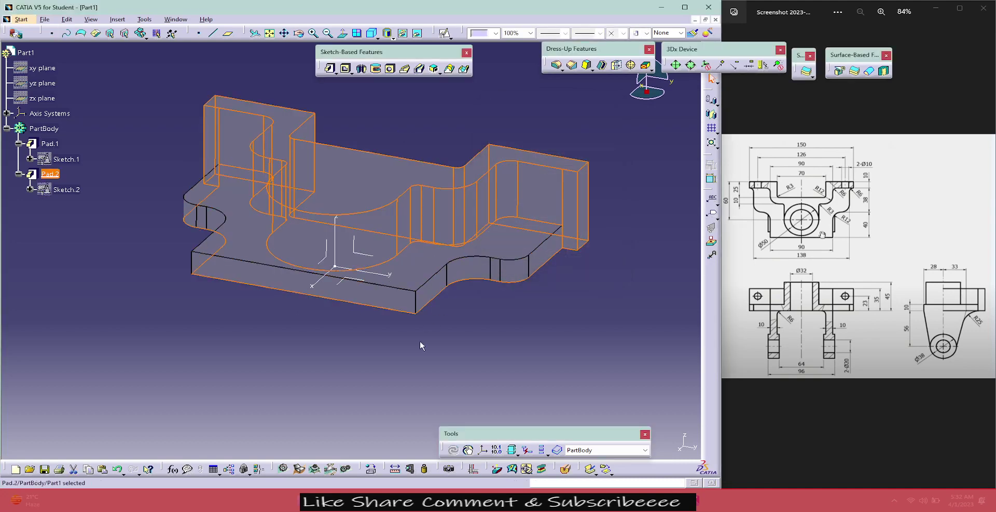
# - Reorient the view of the part and reopen Sketch.2 from the specification tree
pyautogui.click(365, 354)
pyautogui.moveTo(365, 354)
pyautogui.mouseDown(button='middle')
pyautogui.moveTo(379, 332)
pyautogui.moveTo(312, 421)
pyautogui.moveTo(263, 331)
pyautogui.mouseUp(button='middle')
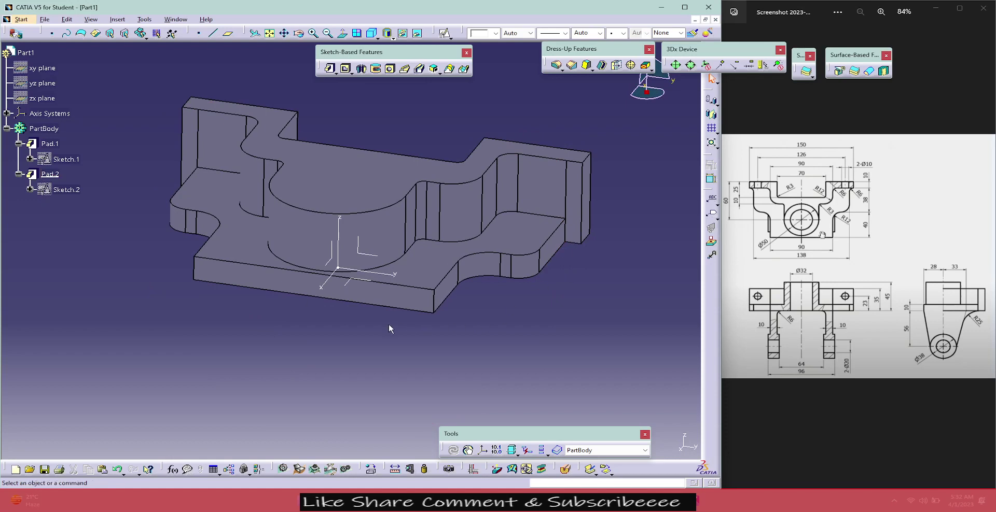
pyautogui.moveTo(356, 333)
pyautogui.mouseDown(button='middle')
pyautogui.moveTo(340, 403)
pyautogui.moveTo(285, 429)
pyautogui.moveTo(375, 391)
pyautogui.moveTo(330, 293)
pyautogui.moveTo(295, 338)
pyautogui.moveTo(327, 362)
pyautogui.mouseUp(button='middle')
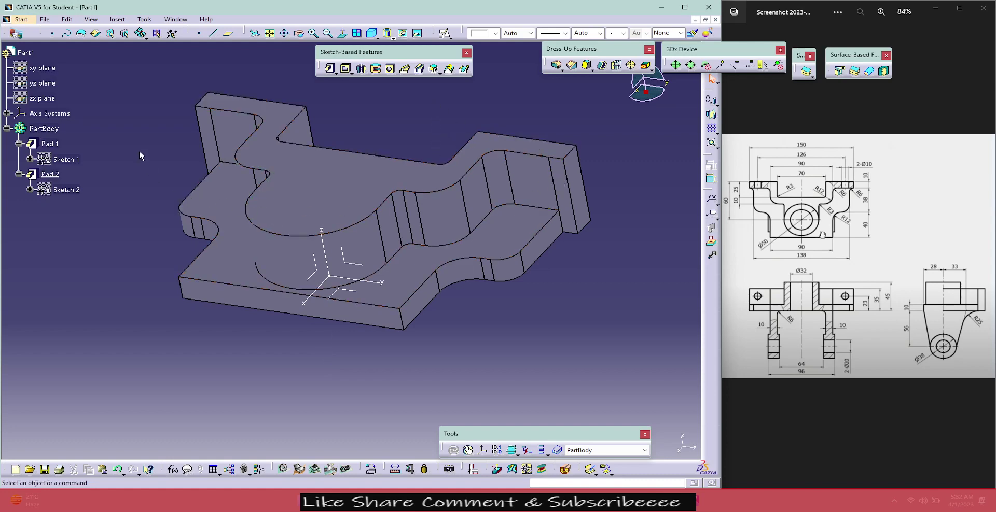
pyautogui.doubleClick(66, 190)
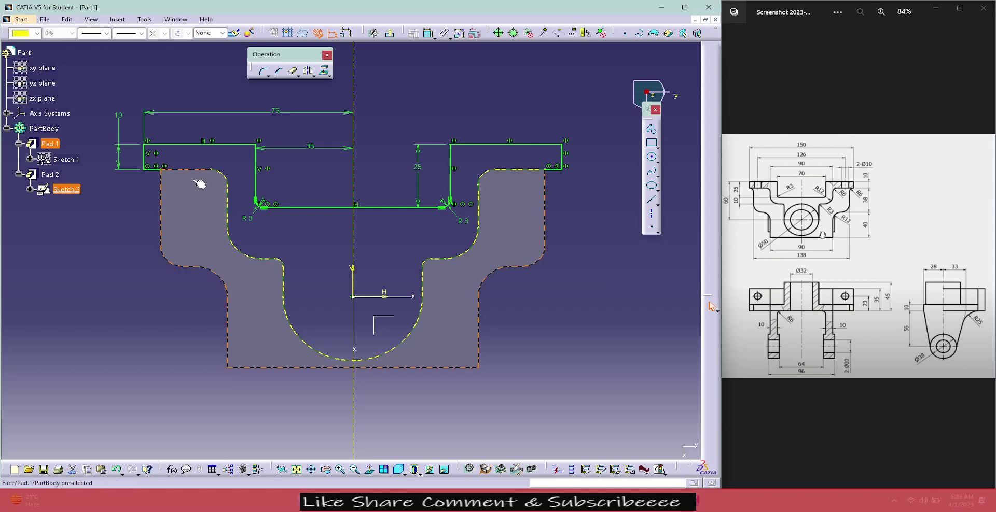
# - Check constraint options on the profile's top-left line without applying any
pyautogui.click(165, 171)
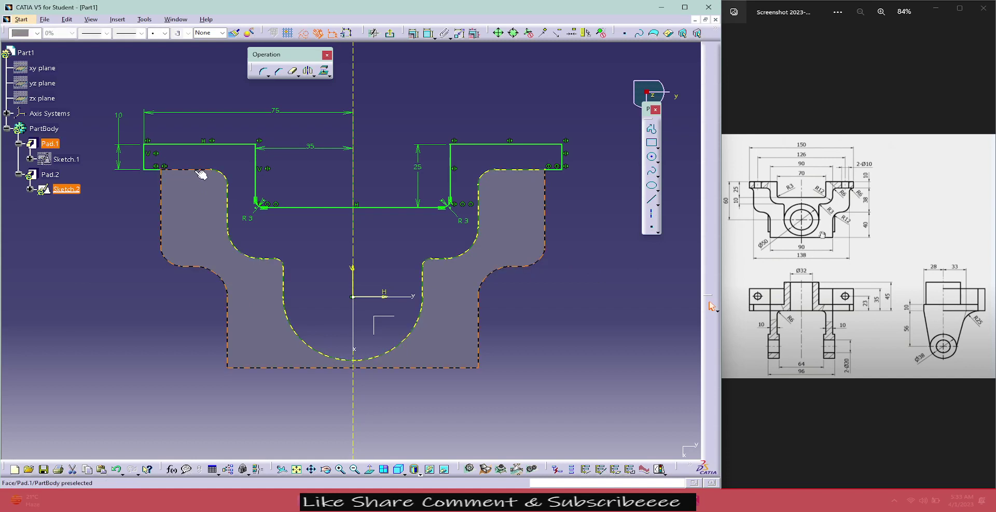
pyautogui.click(421, 35)
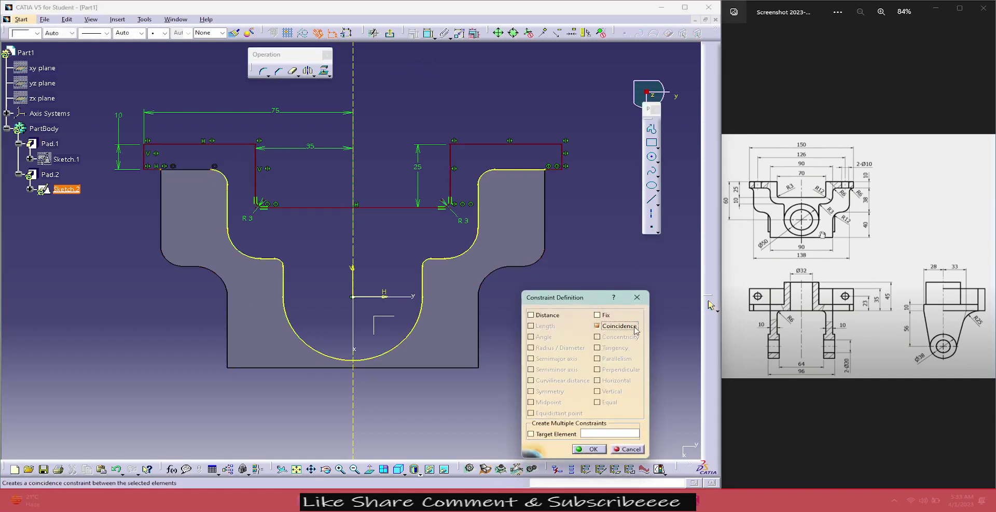
pyautogui.click(628, 449)
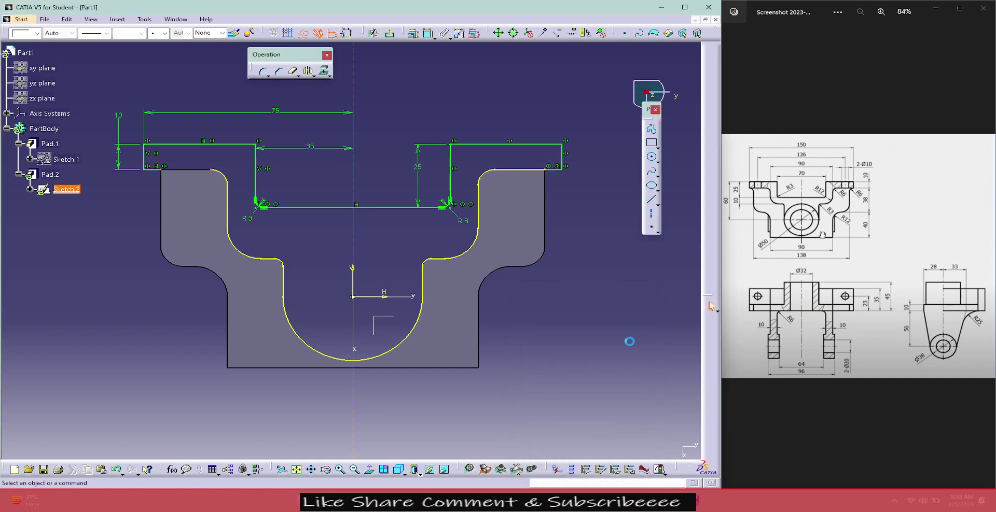
pyautogui.click(155, 170)
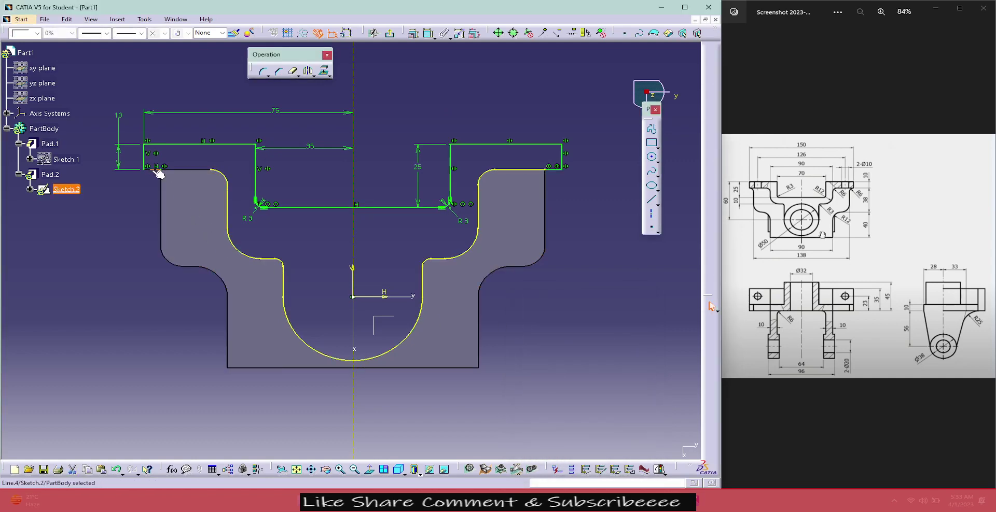
pyautogui.press('Escape')
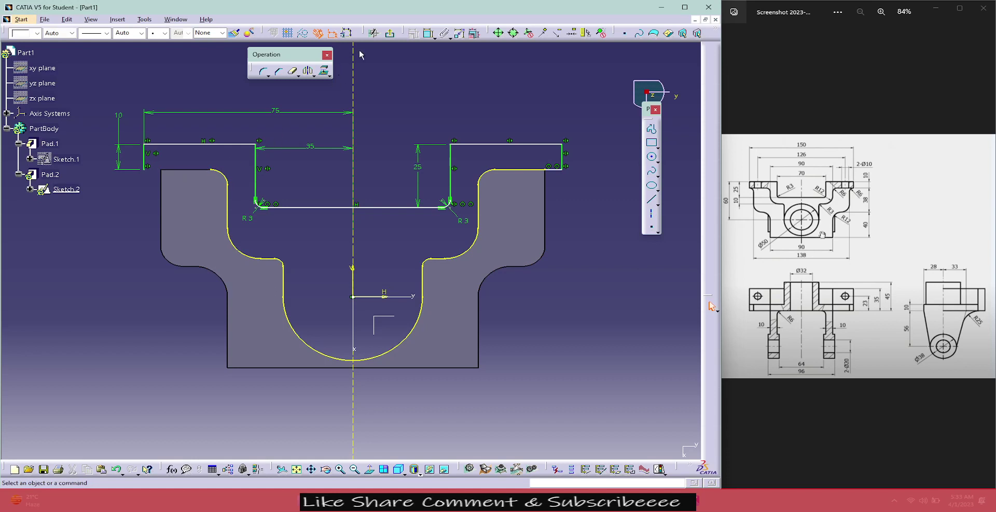
# - Draw a closing line from the profile's left corner to the base outline, and delete the right-end line
pyautogui.click(651, 199)
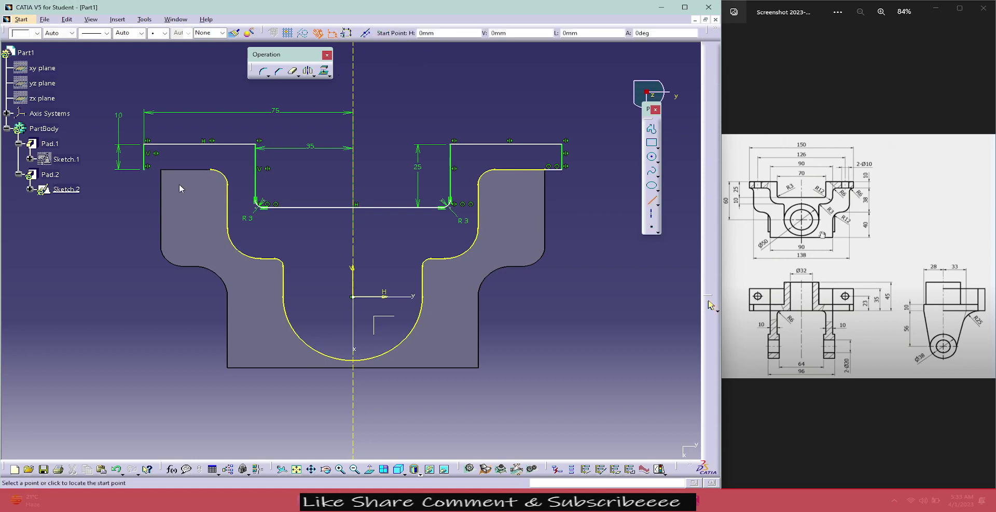
pyautogui.click(149, 172)
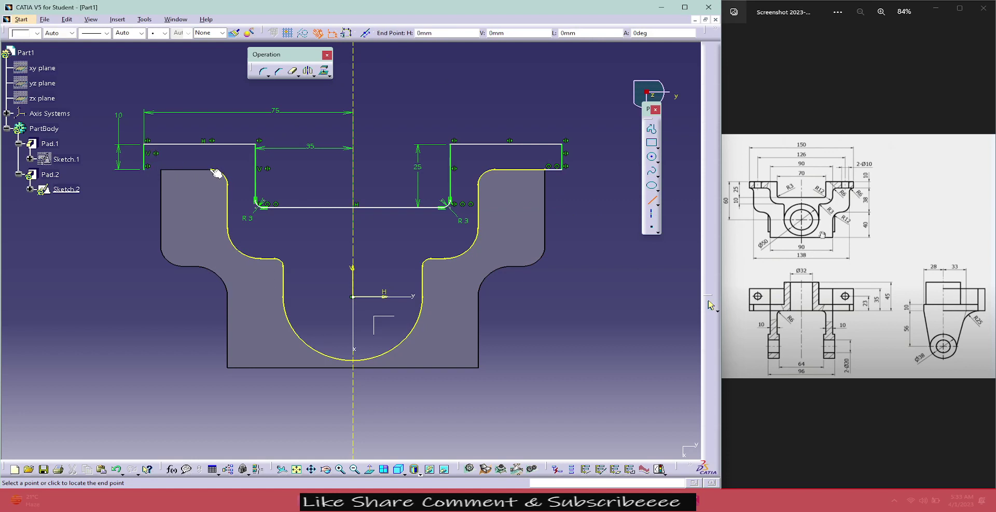
pyautogui.click(211, 169)
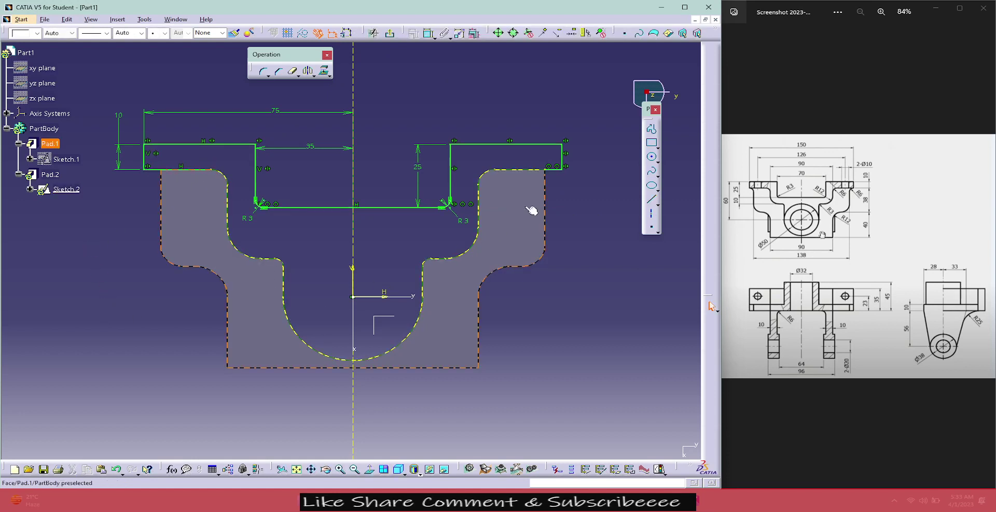
pyautogui.click(553, 174)
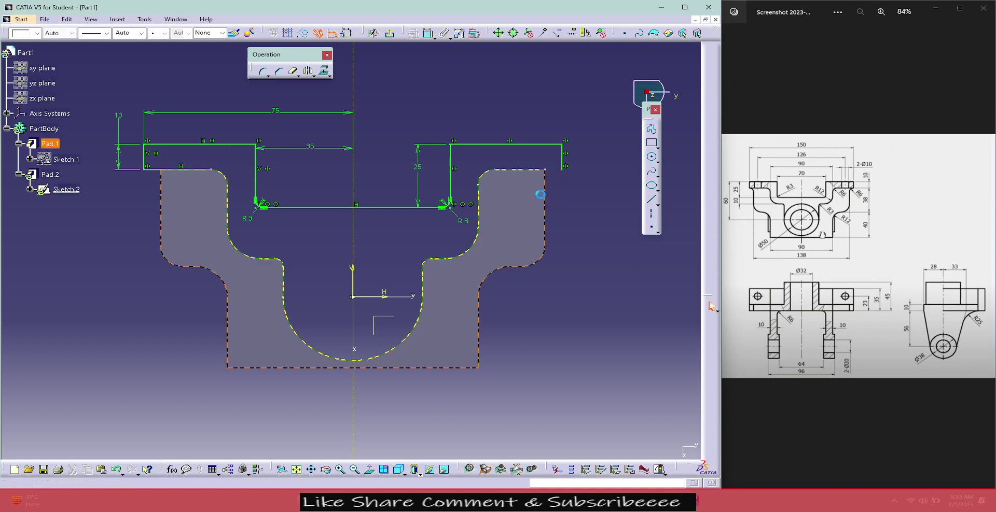
pyautogui.press('Delete')
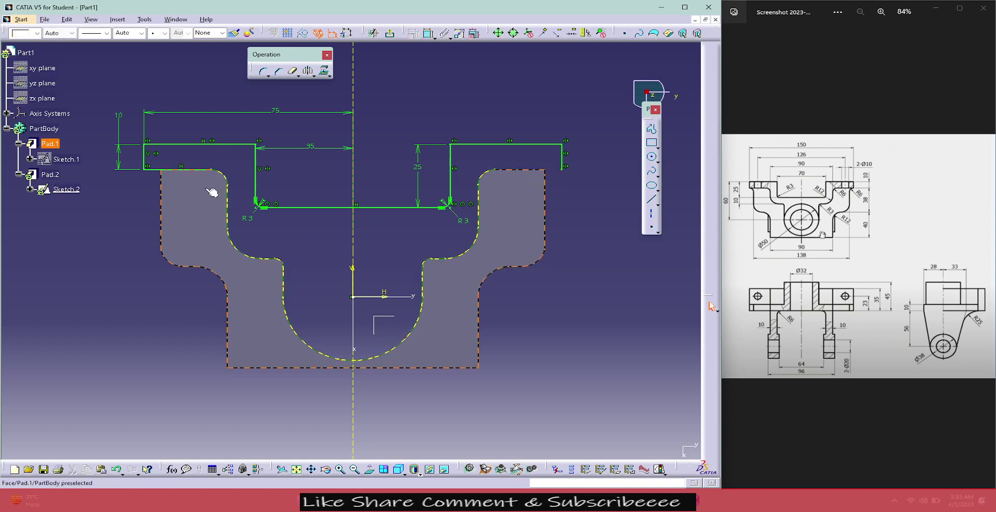
# - Mirror the left closing line about the vertical axis and exit the sketch
pyautogui.click(190, 170)
pyautogui.click(308, 73)
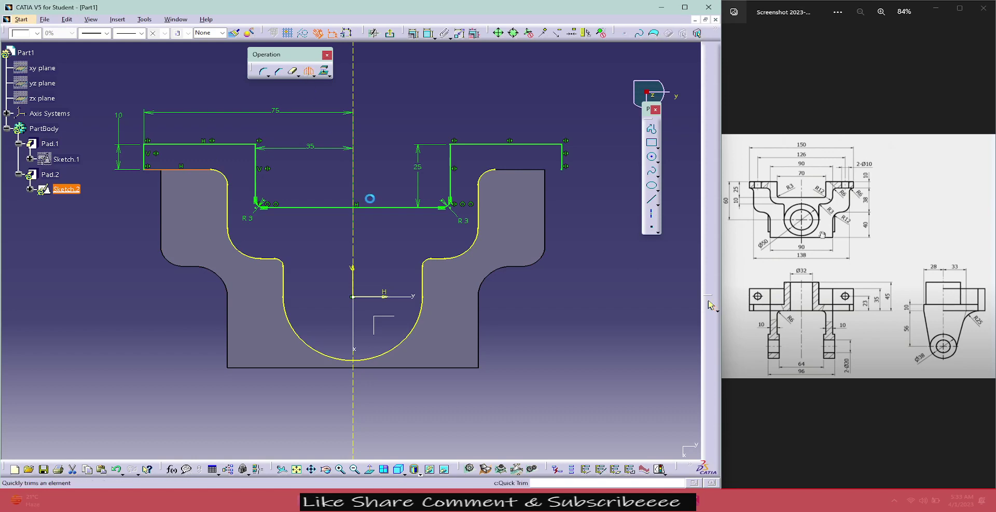
pyautogui.click(355, 173)
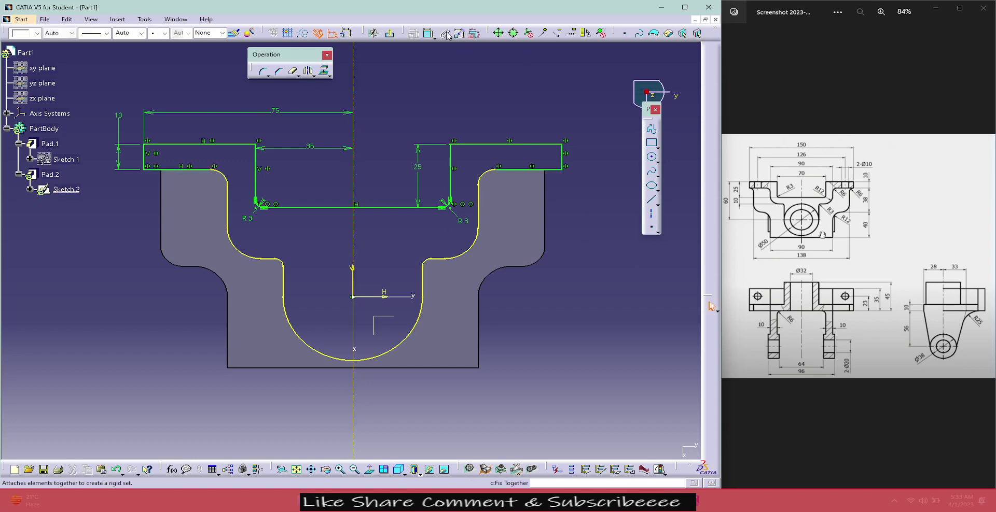
pyautogui.click(390, 32)
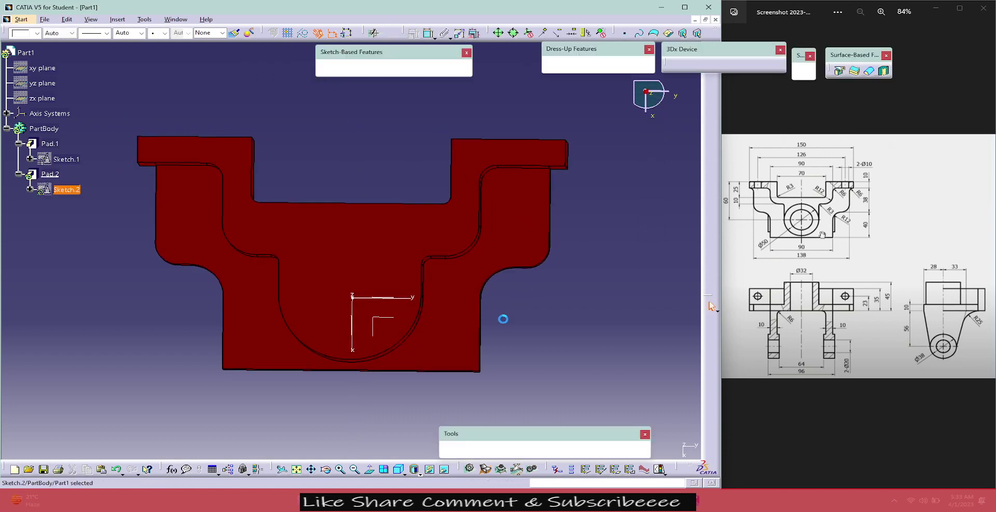
# - Switch the scene lighting to two light sources and orbit the bracket to view it
pyautogui.moveTo(350, 365)
pyautogui.mouseDown(button='middle')
pyautogui.moveTo(368, 250)
pyautogui.moveTo(422, 288)
pyautogui.moveTo(445, 330)
pyautogui.moveTo(440, 368)
pyautogui.moveTo(467, 332)
pyautogui.mouseUp(button='middle')
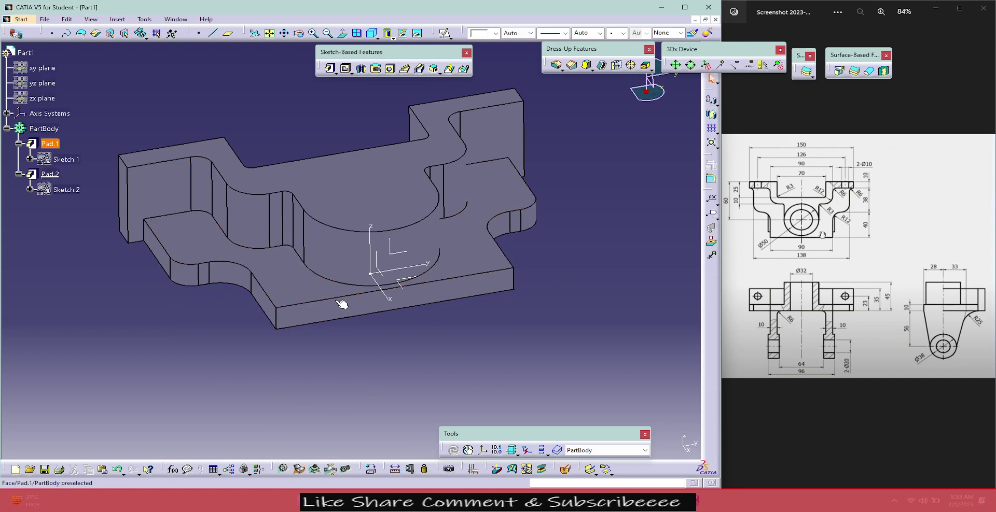
pyautogui.click(90, 19)
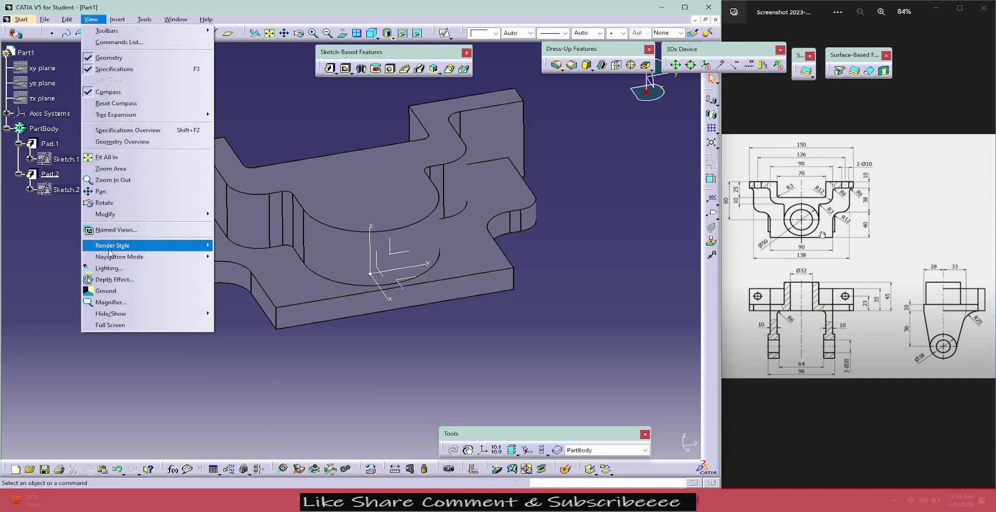
pyautogui.click(117, 265)
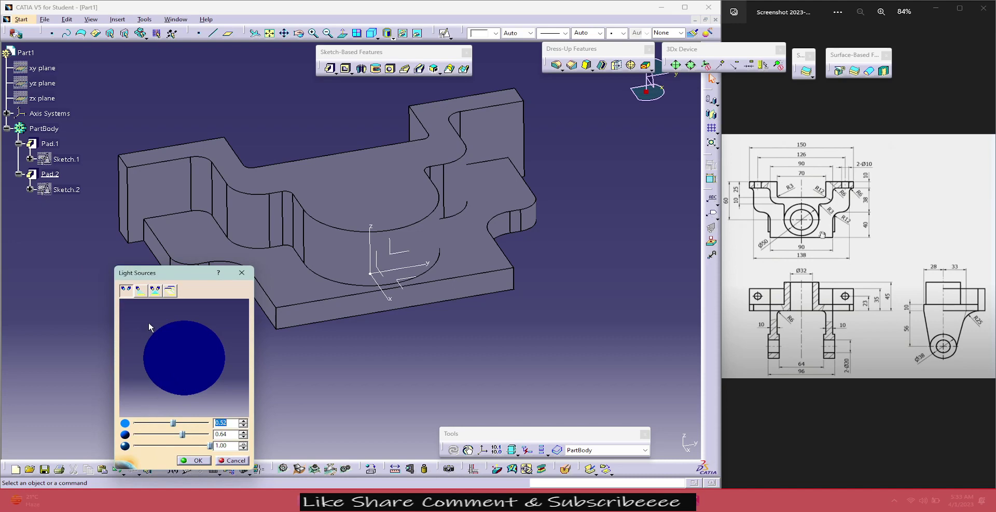
pyautogui.click(151, 294)
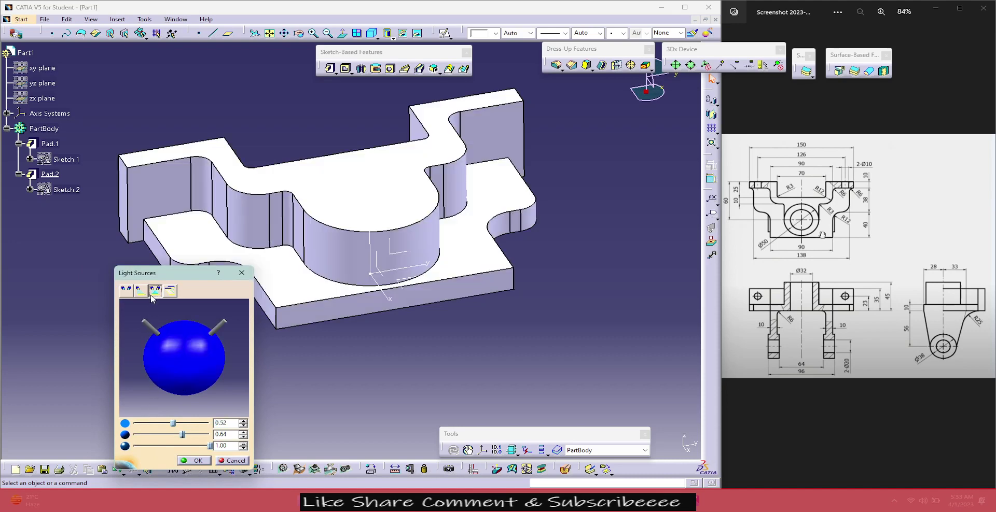
pyautogui.click(198, 461)
pyautogui.moveTo(397, 355); pyautogui.dragTo(232, 379, button='middle')
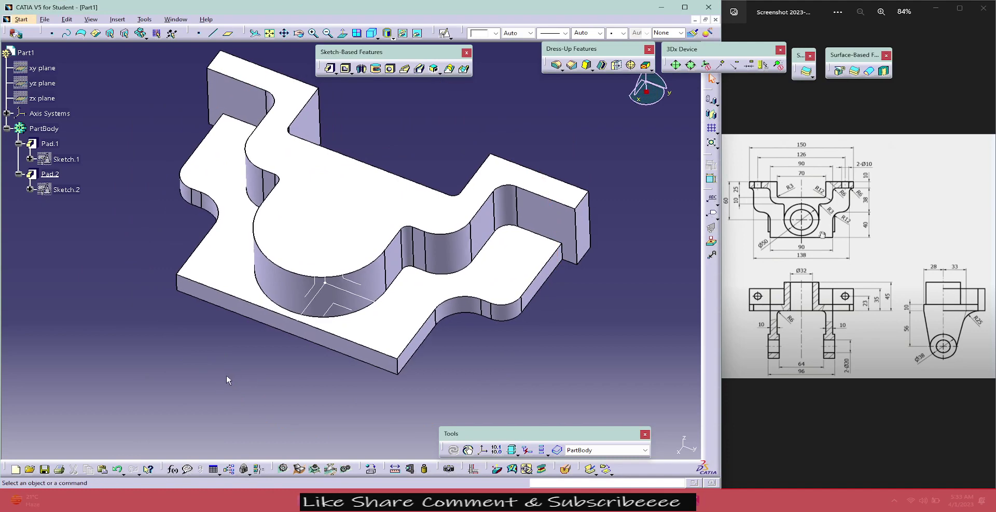
# - Round two edges of the bracket with a 6 mm Edge Fillet
pyautogui.click(555, 65)
pyautogui.write('6')
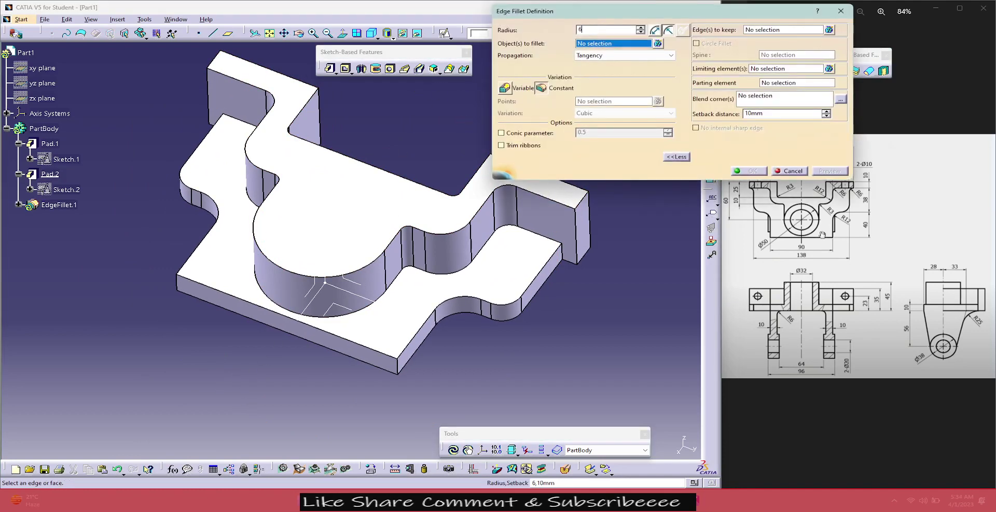
pyautogui.click(567, 254)
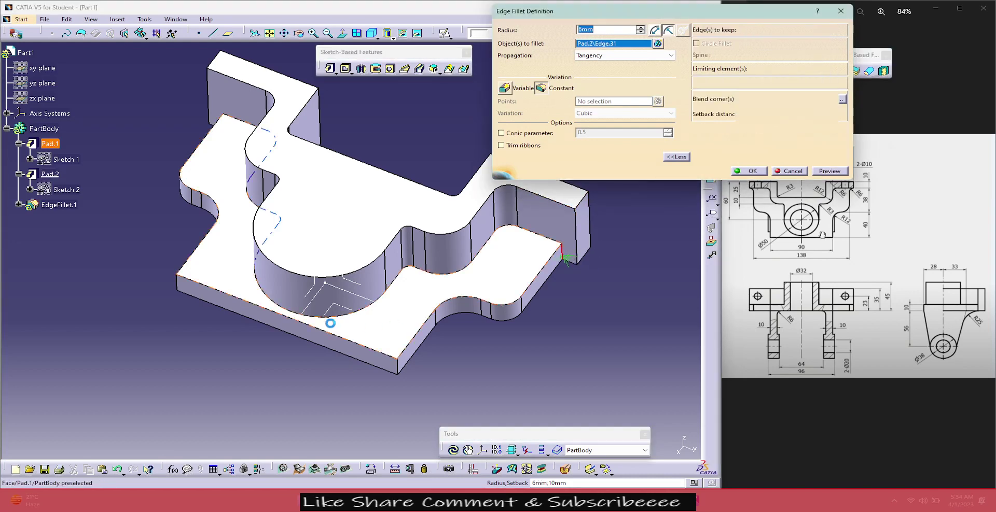
pyautogui.moveTo(329, 324); pyautogui.dragTo(308, 312, button='middle')
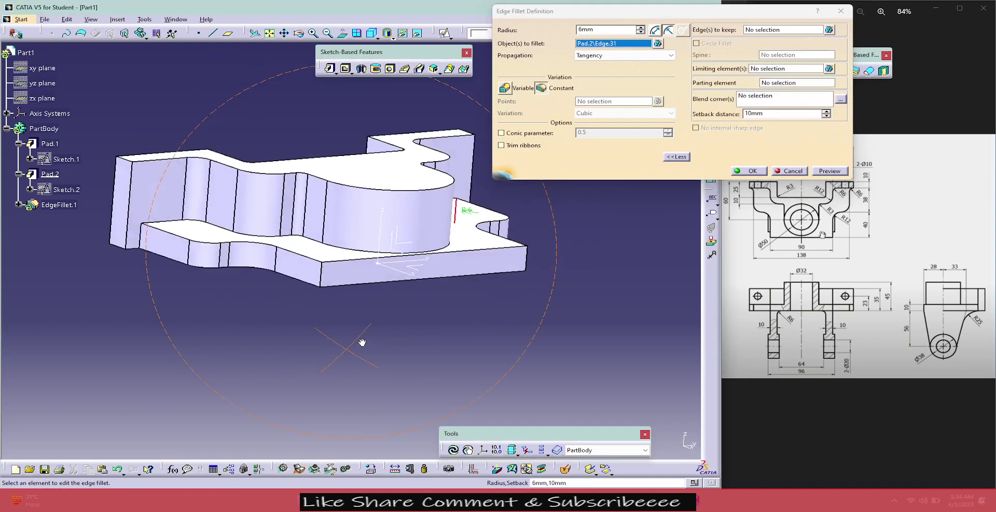
pyautogui.click(141, 254)
pyautogui.click(737, 171)
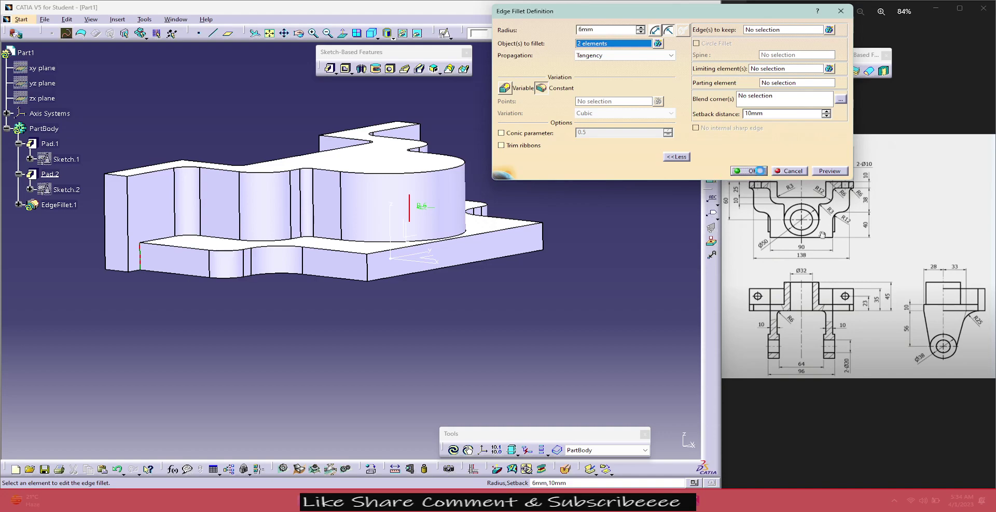
pyautogui.moveTo(477, 167)
pyautogui.mouseDown(button='middle')
pyautogui.moveTo(285, 352)
pyautogui.moveTo(325, 315)
pyautogui.mouseUp(button='middle')
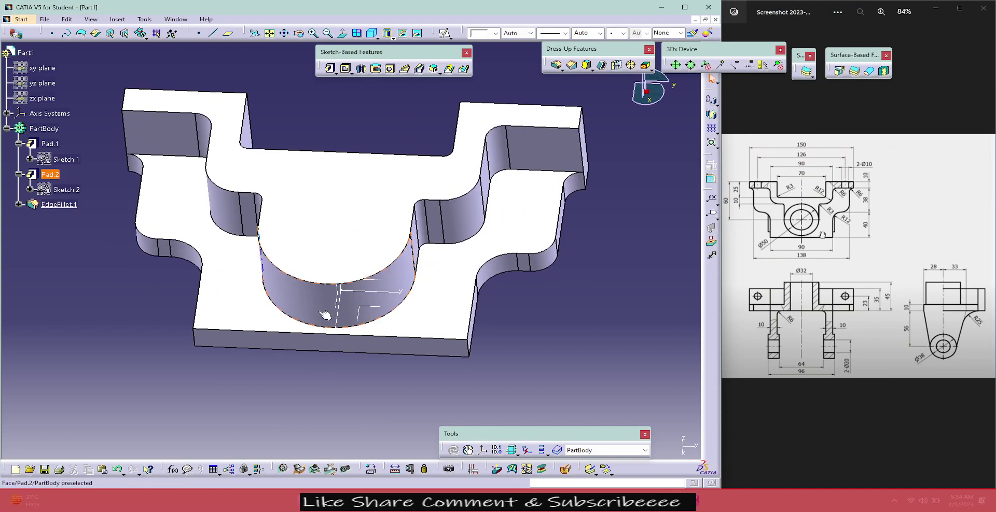
# - Create Sketch.3 on a selected face using Sketch Positioning
pyautogui.click(371, 36)
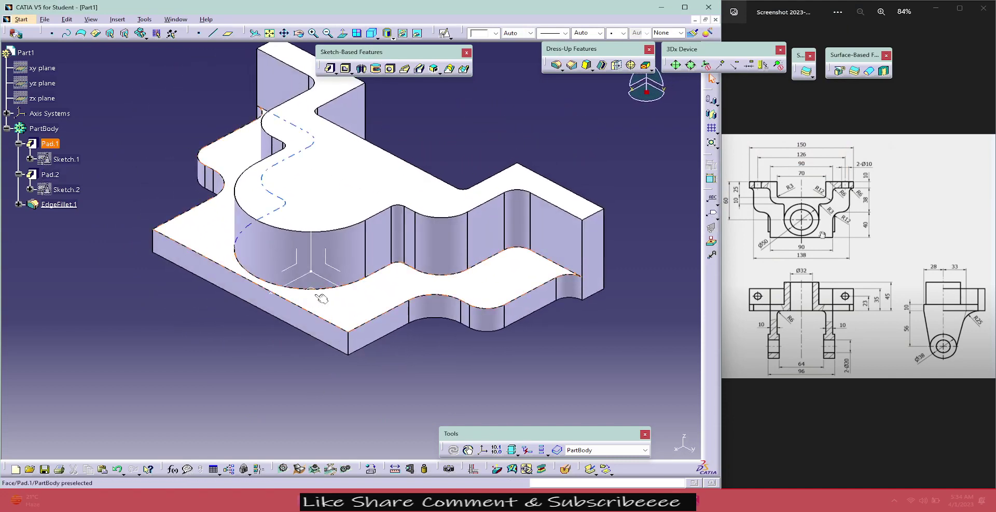
pyautogui.click(256, 288)
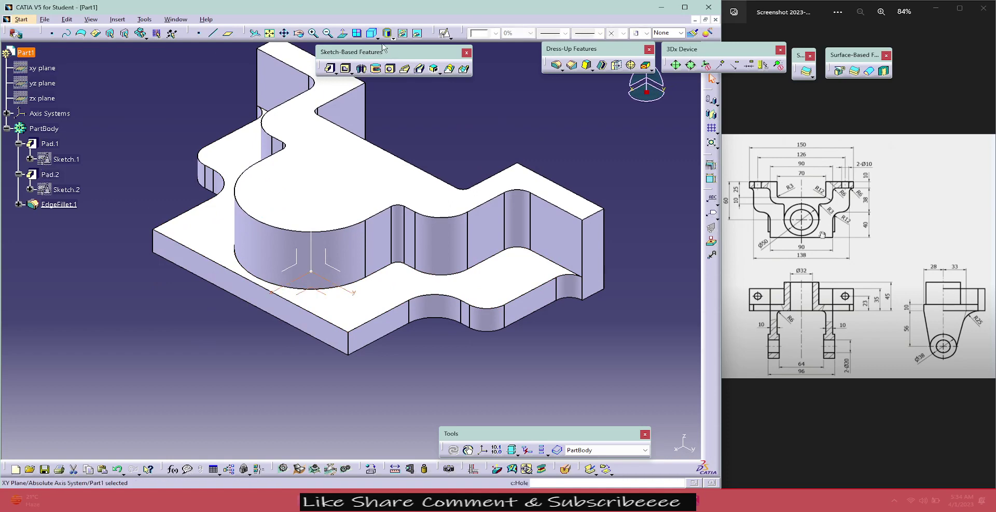
pyautogui.click(444, 34)
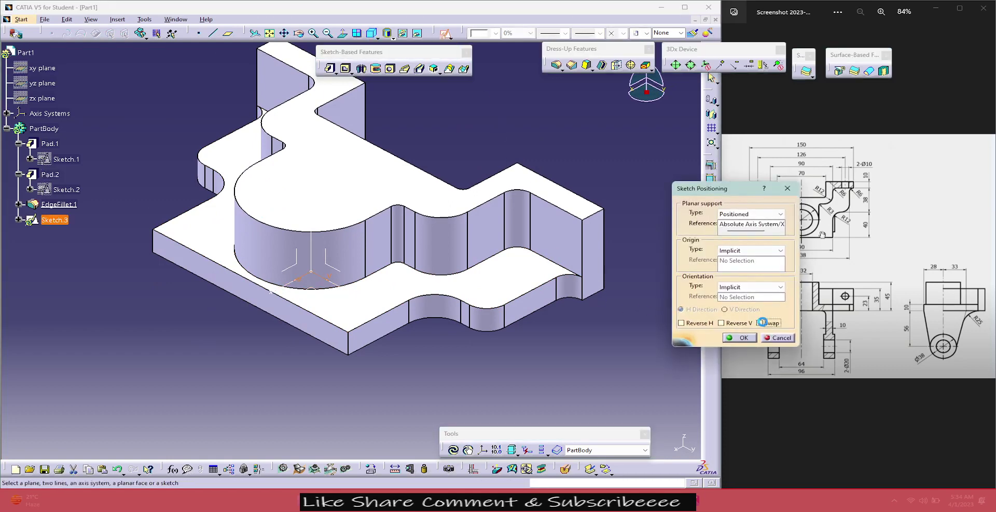
pyautogui.click(740, 338)
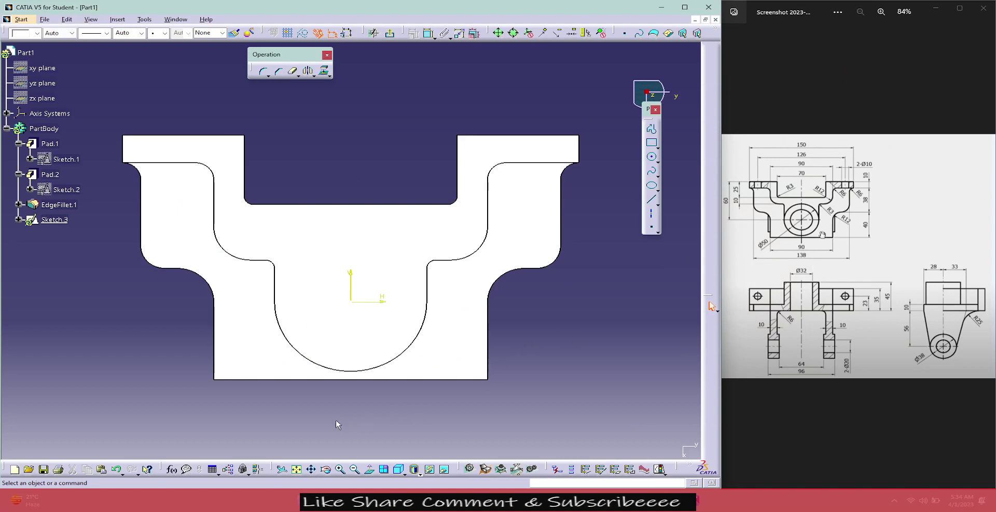
# - Switch to Normal View and draw a circle centred on the sketch origin
pyautogui.moveTo(338, 425)
pyautogui.mouseDown(button='middle')
pyautogui.moveTo(445, 318)
pyautogui.moveTo(272, 214)
pyautogui.moveTo(280, 343)
pyautogui.mouseUp(button='middle')
pyautogui.click(369, 469)
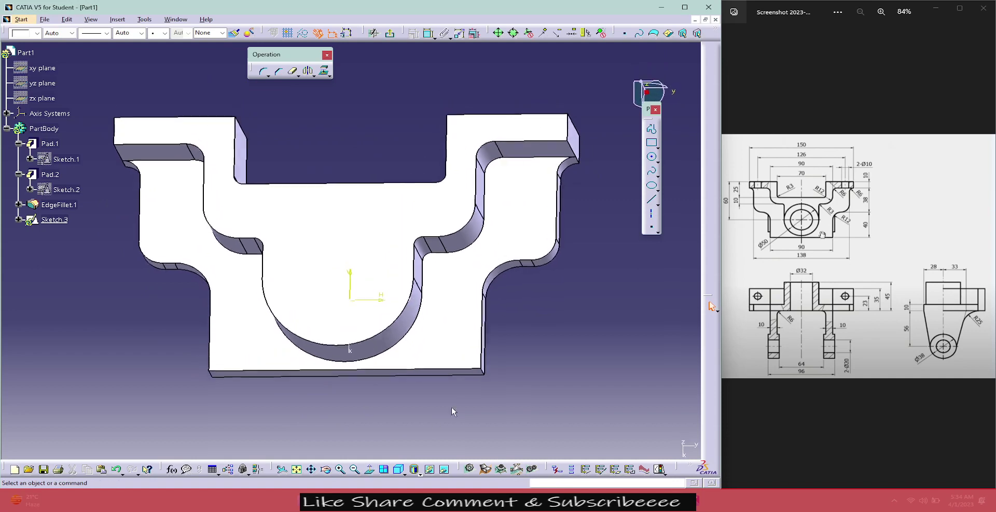
pyautogui.click(652, 157)
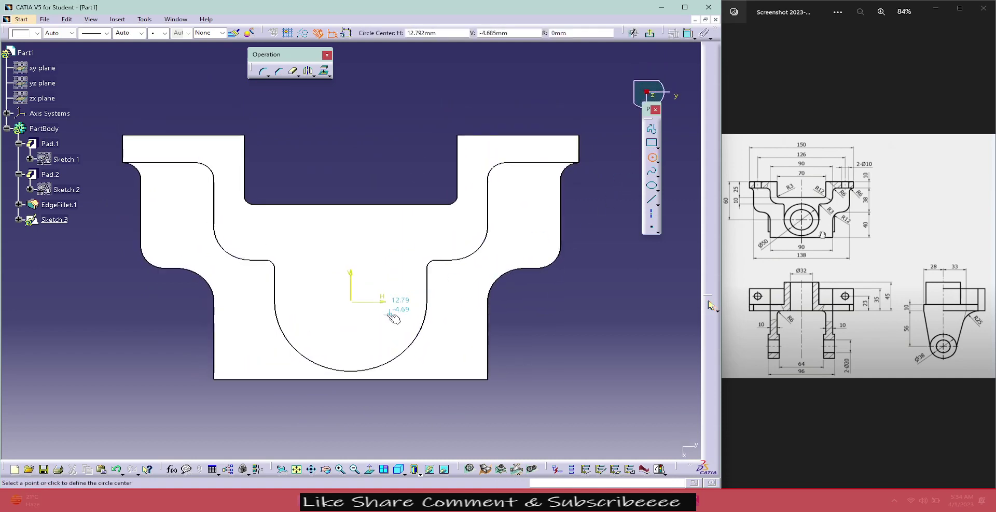
pyautogui.click(353, 301)
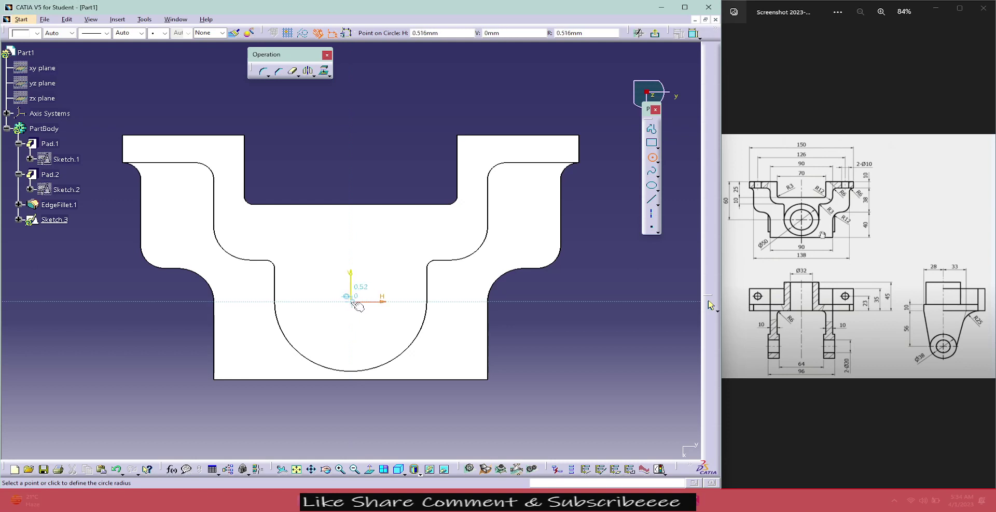
pyautogui.click(374, 332)
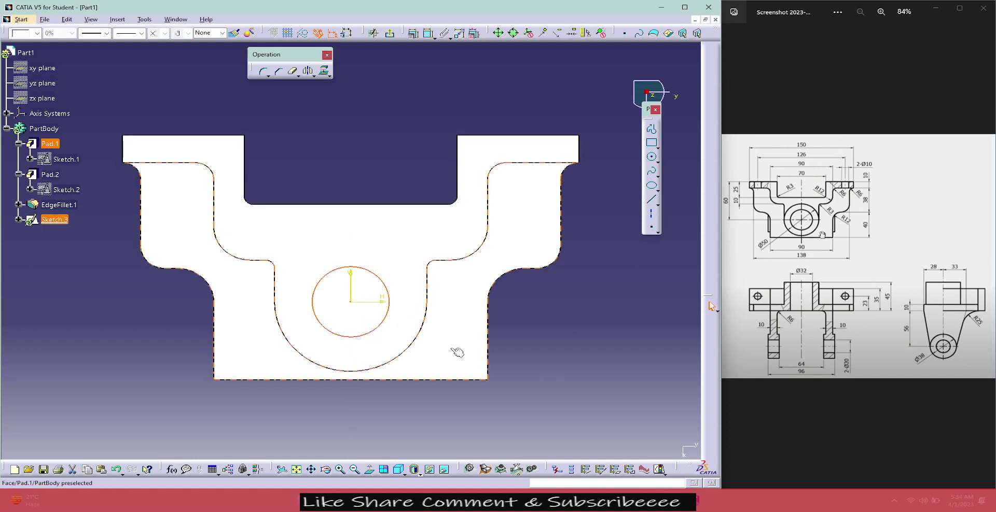
# - Dimension the first circle's diameter and set it to 50 mm
pyautogui.click(417, 345)
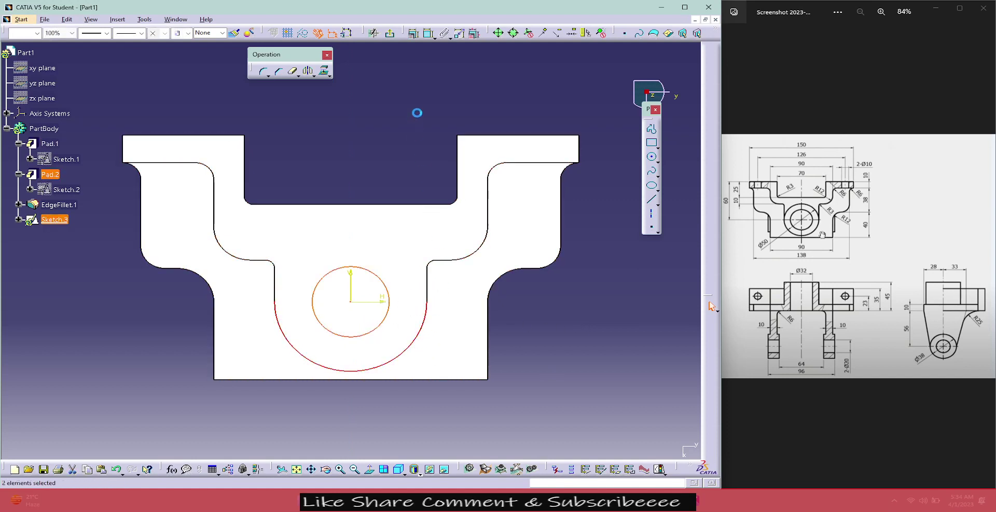
pyautogui.click(413, 33)
pyautogui.click(625, 338)
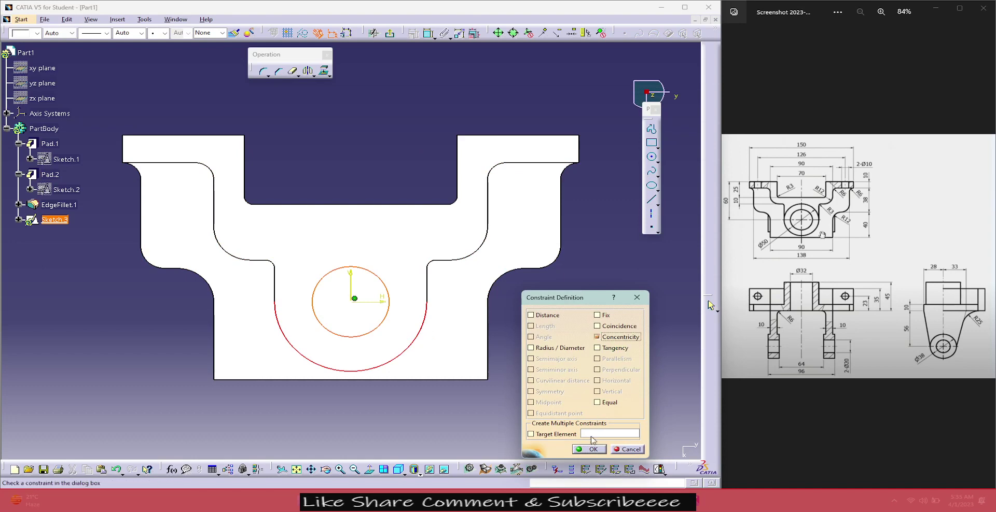
pyautogui.click(589, 449)
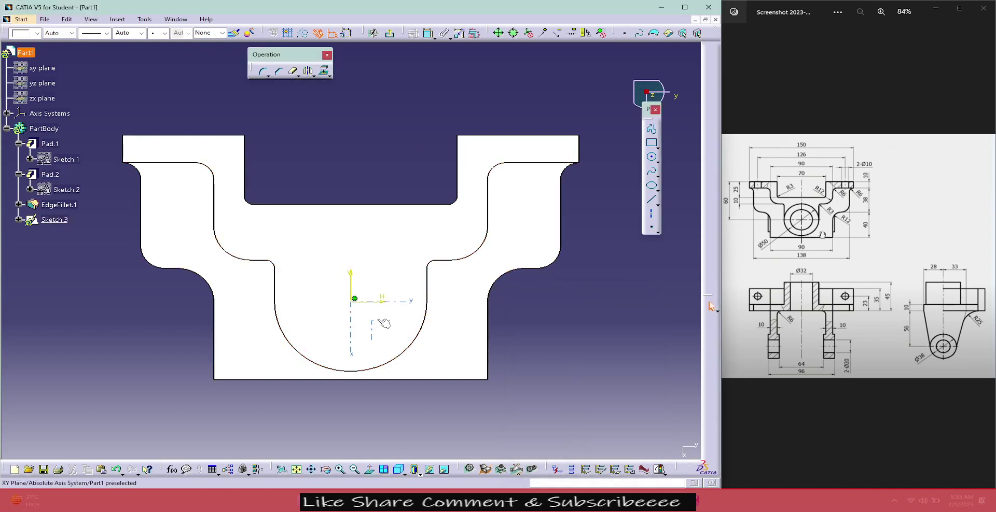
pyautogui.click(355, 299)
pyautogui.click(389, 307)
pyautogui.click(429, 32)
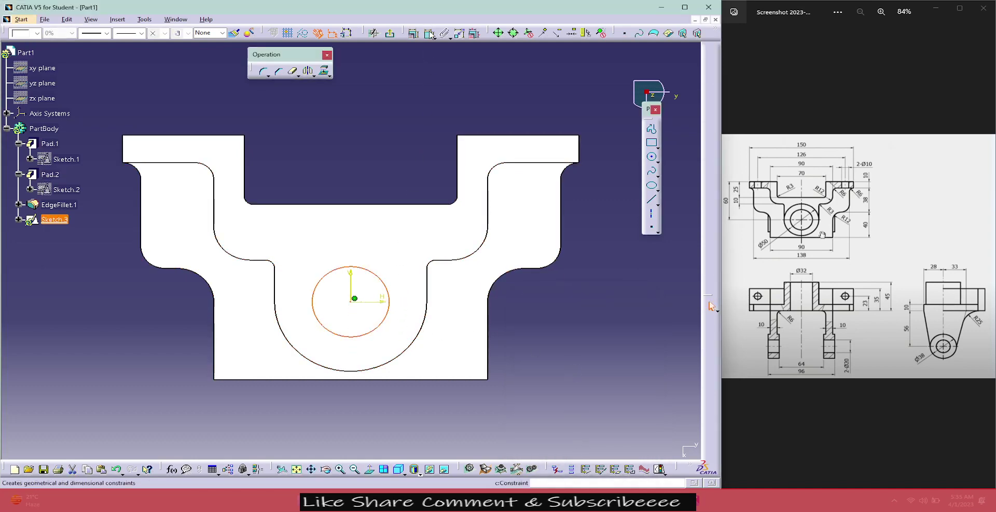
pyautogui.click(435, 156)
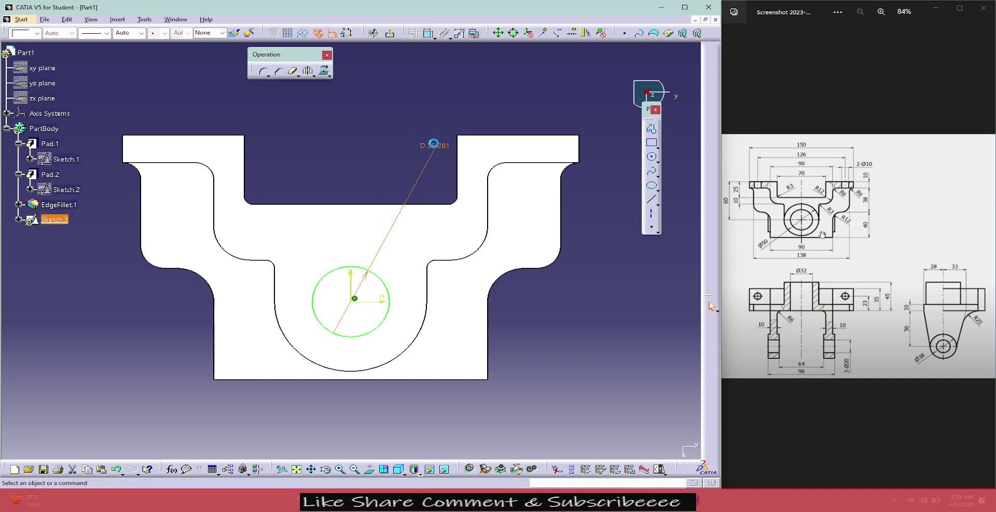
pyautogui.doubleClick(434, 145)
pyautogui.write('50')
pyautogui.press('Return')
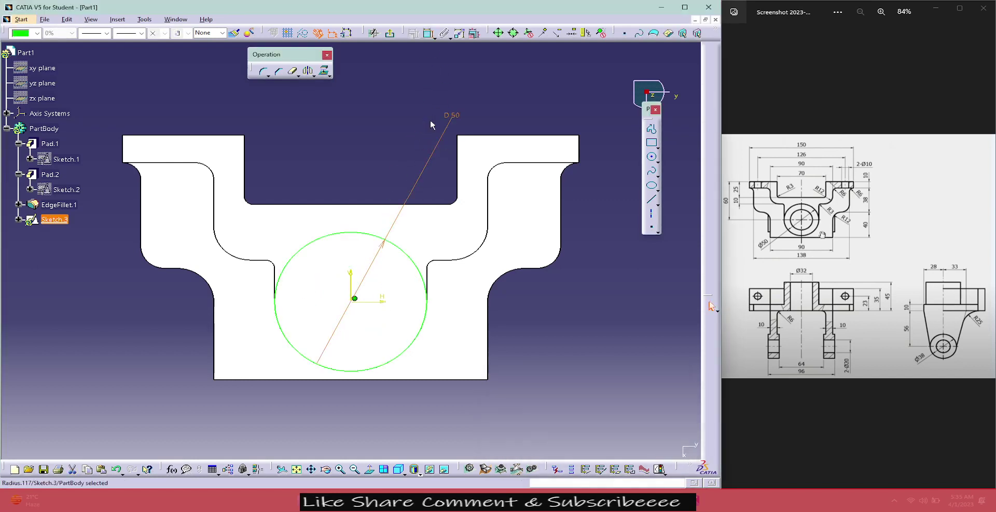
pyautogui.press('Escape')
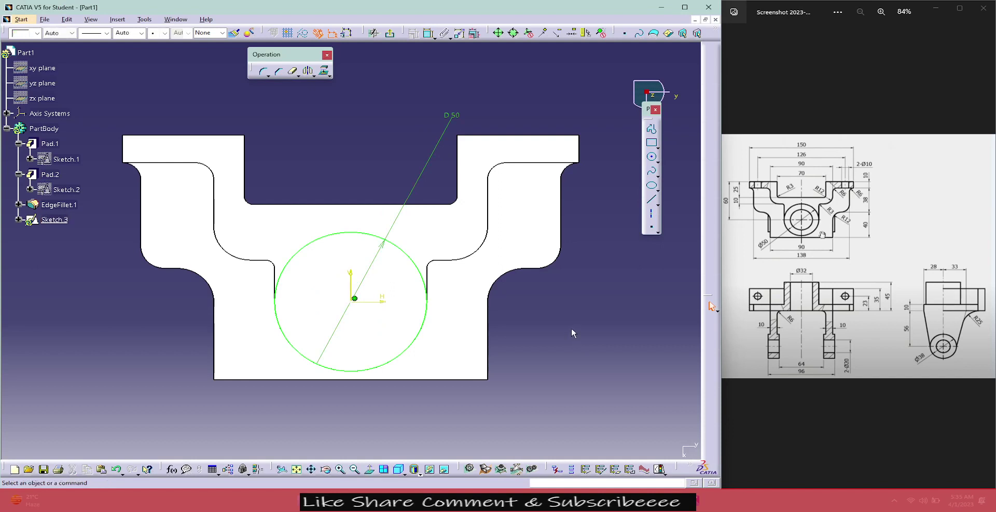
# - Draw a concentric circle at the origin and set its diameter to 32 mm
pyautogui.click(652, 156)
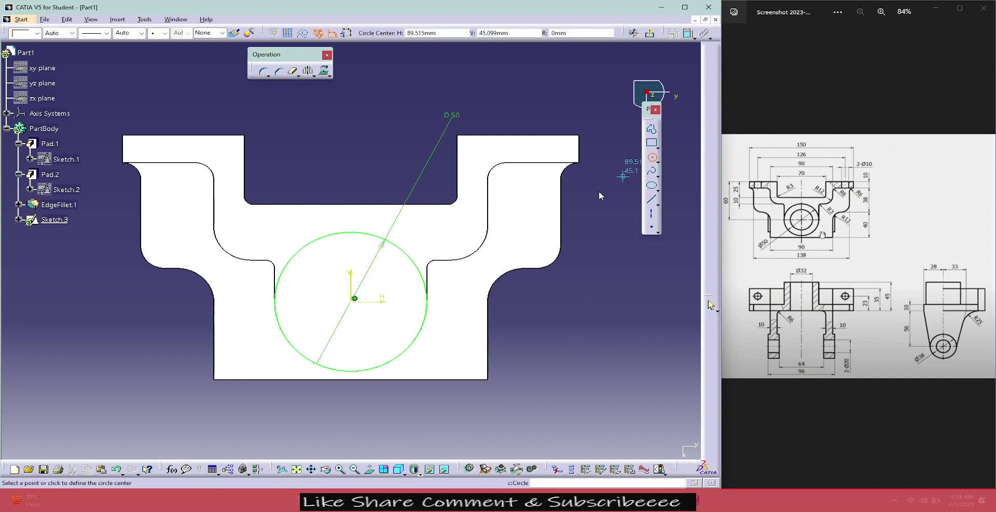
pyautogui.click(354, 299)
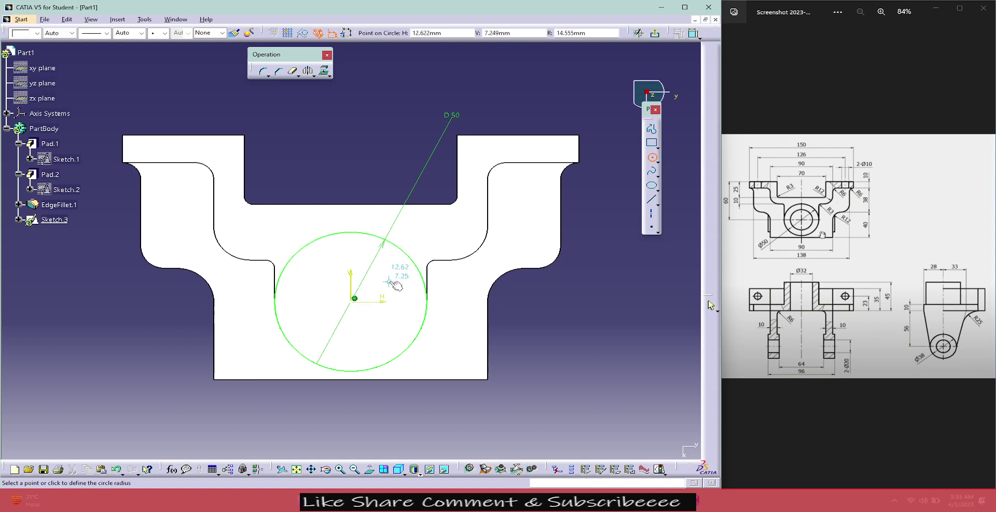
pyautogui.click(390, 280)
pyautogui.click(428, 33)
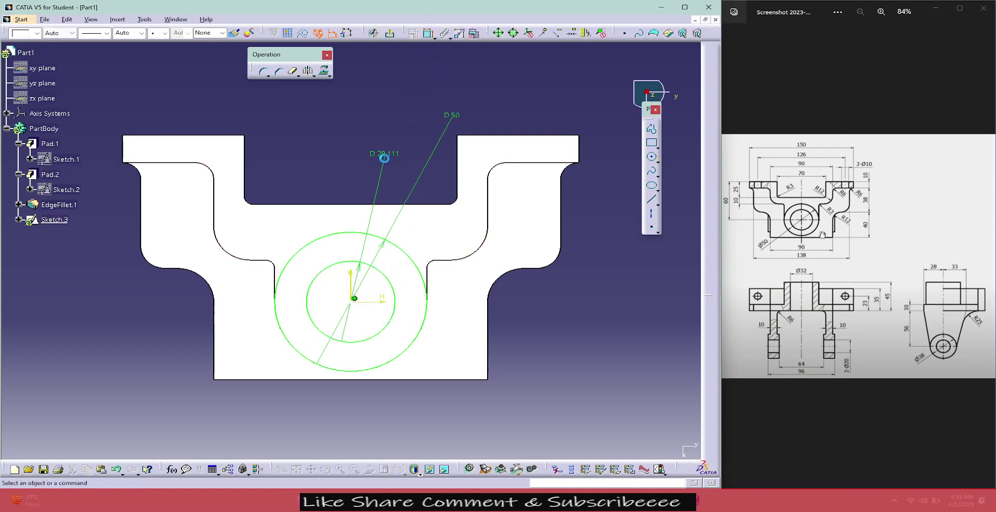
pyautogui.click(390, 151)
pyautogui.doubleClick(389, 151)
pyautogui.write('32')
pyautogui.press('Return')
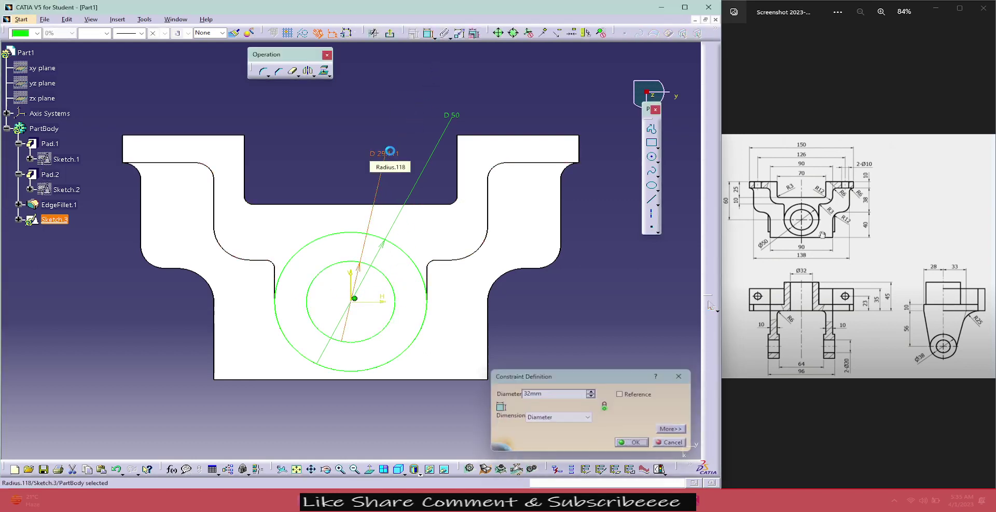
# - Exit the sketch and pad the two circles 45 mm into Pad.3
pyautogui.click(389, 34)
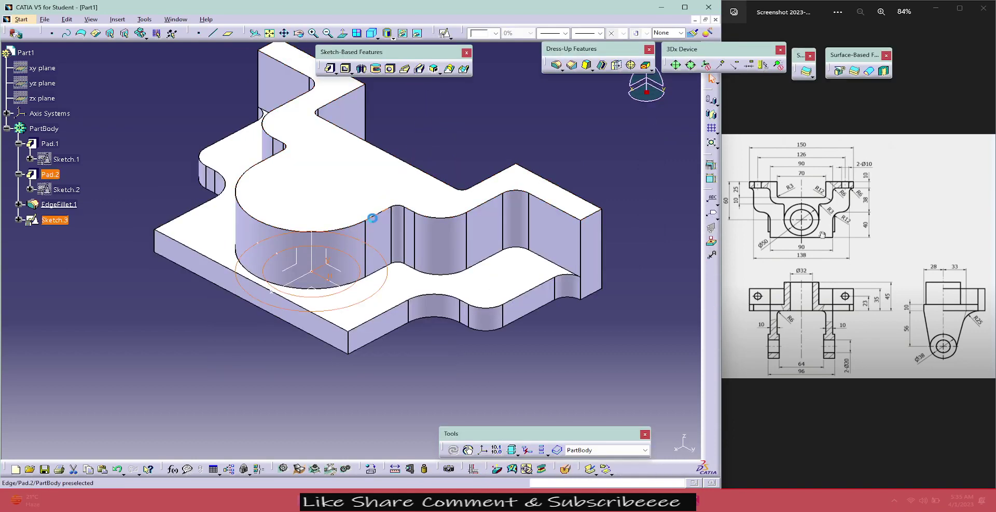
pyautogui.click(330, 68)
pyautogui.write('45')
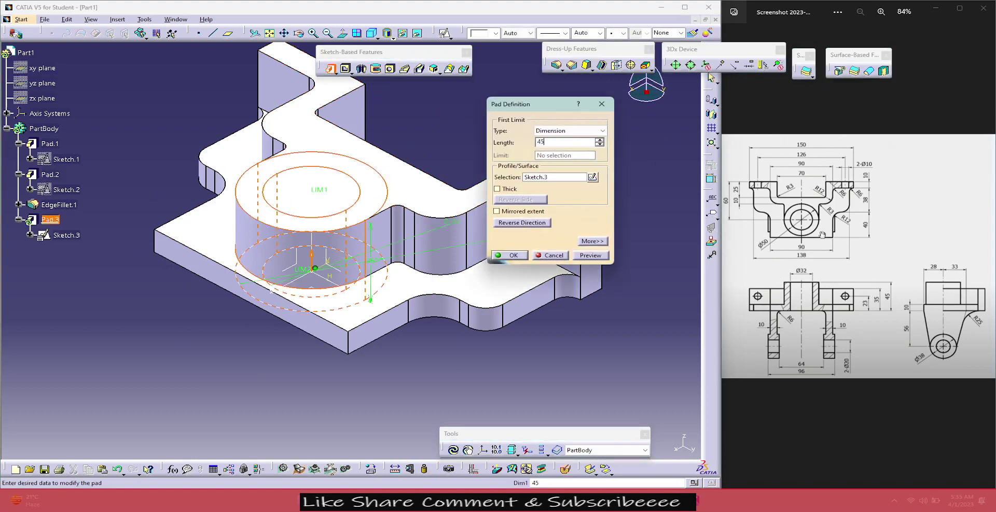
pyautogui.press('Return')
# - Reopen Sketch.2 from the specification tree for editing
pyautogui.click(460, 129)
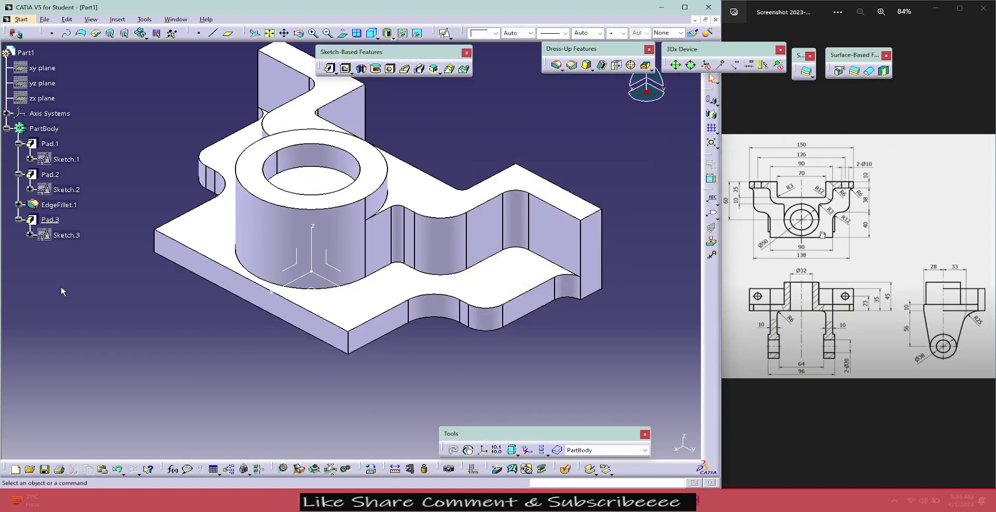
pyautogui.click(64, 191)
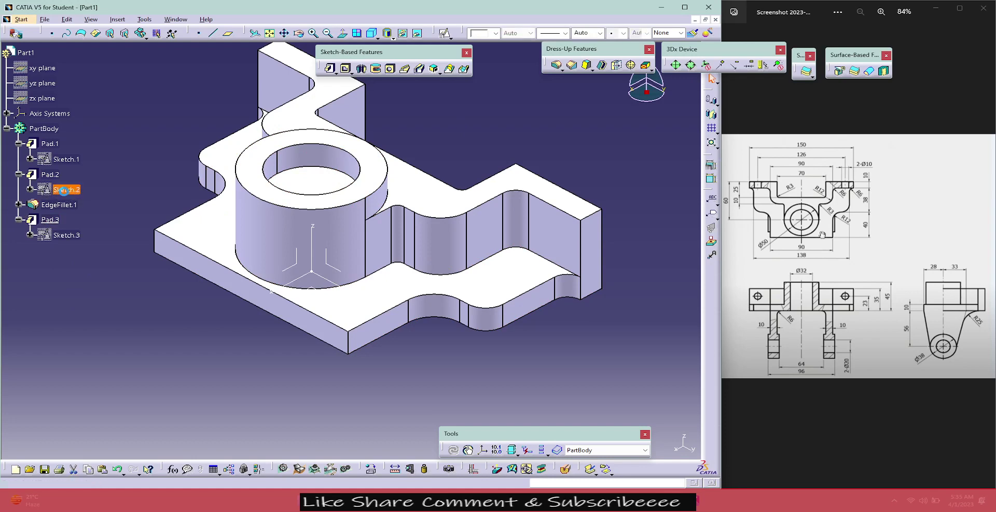
pyautogui.doubleClick(63, 191)
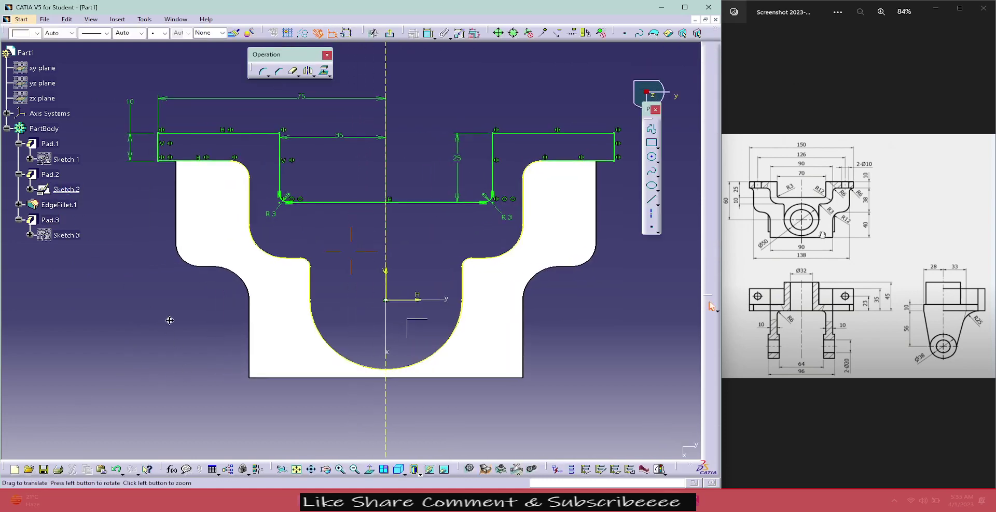
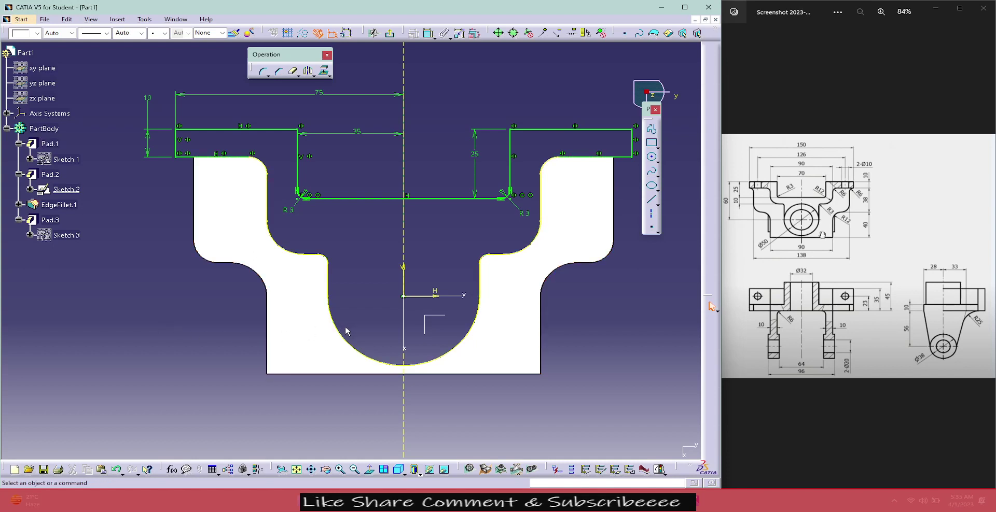
# - Draw a circle centred on the sketch origin and make it concentric with the lower arc
pyautogui.click(351, 345)
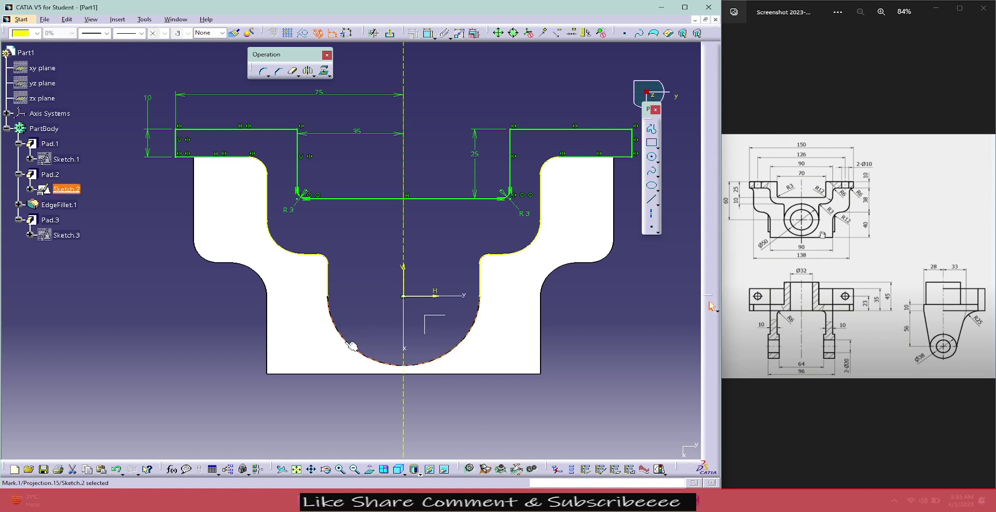
pyautogui.press('Escape')
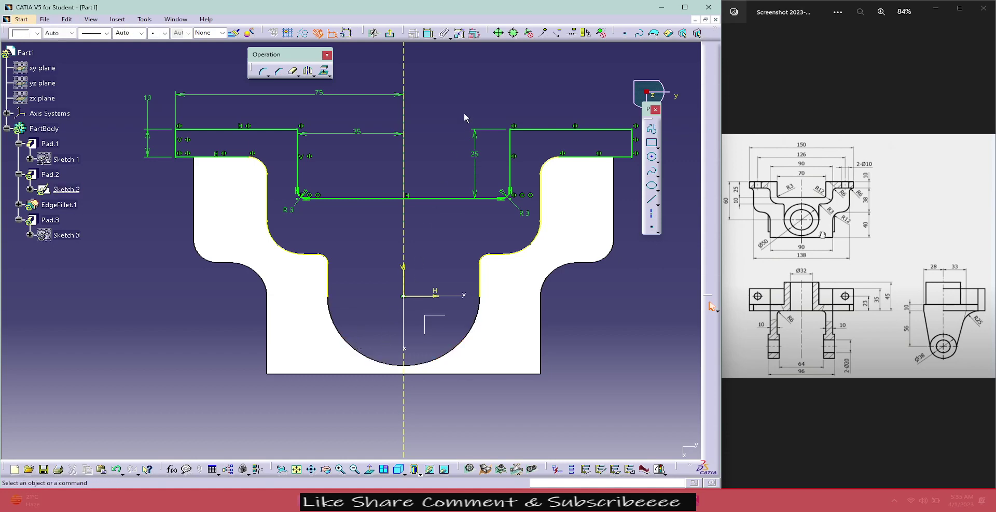
pyautogui.click(652, 156)
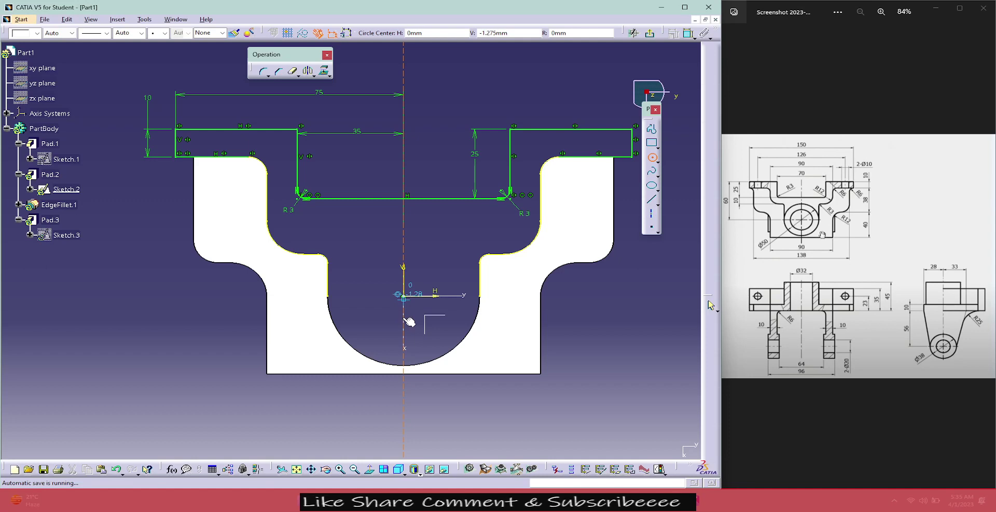
pyautogui.click(445, 267)
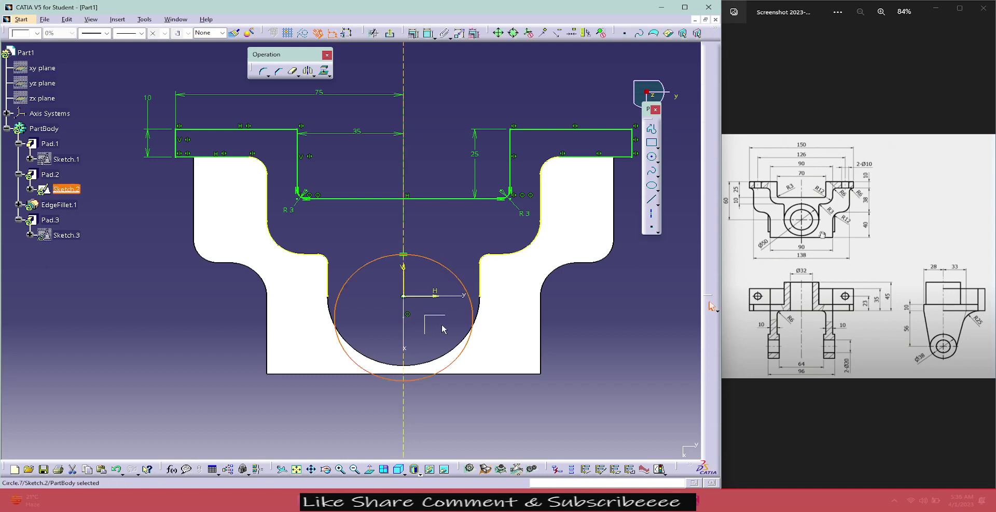
pyautogui.keyDown('ctrl'); pyautogui.click(453, 353); pyautogui.keyUp('ctrl')
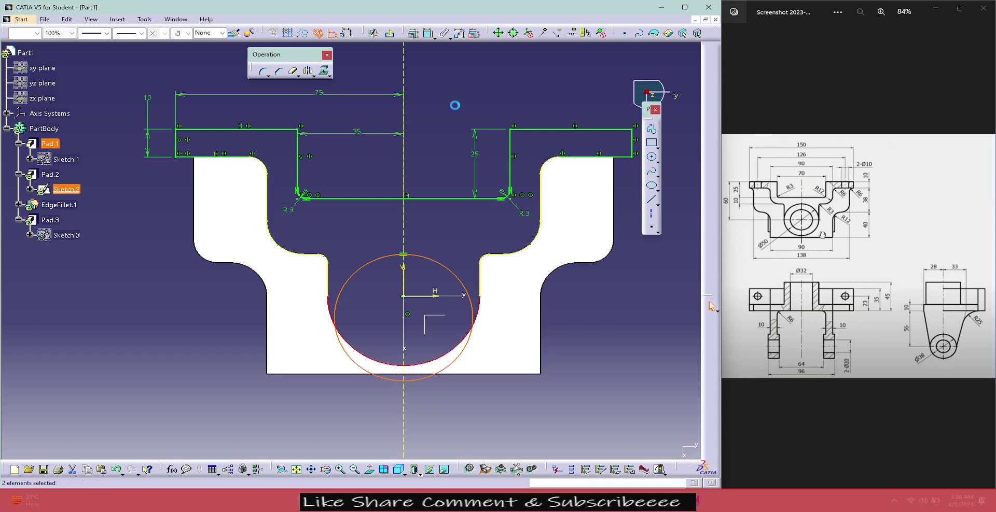
pyautogui.click(413, 33)
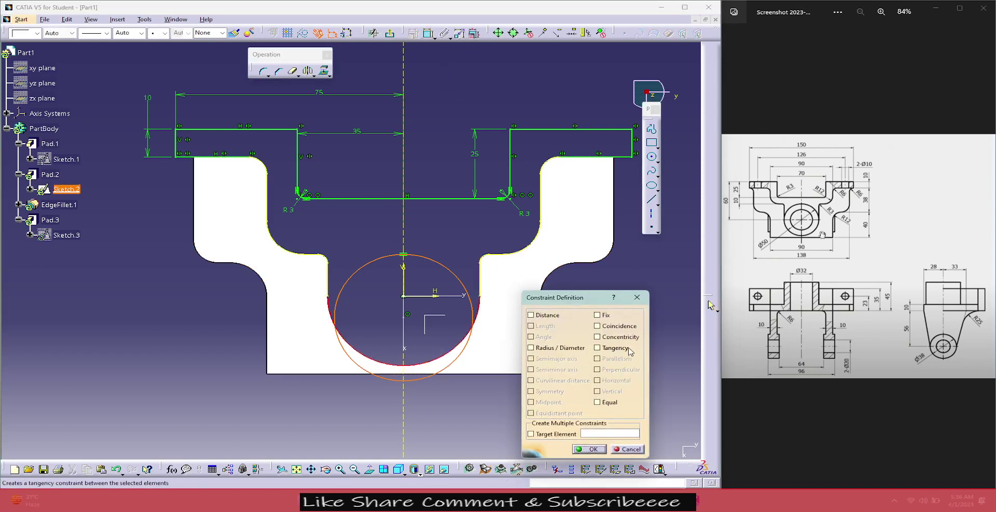
pyautogui.click(618, 337)
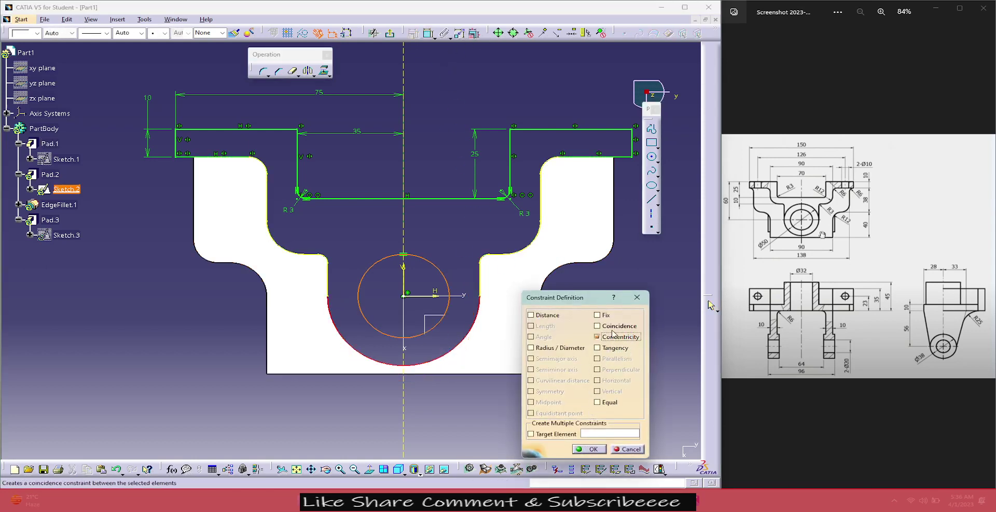
pyautogui.click(613, 330)
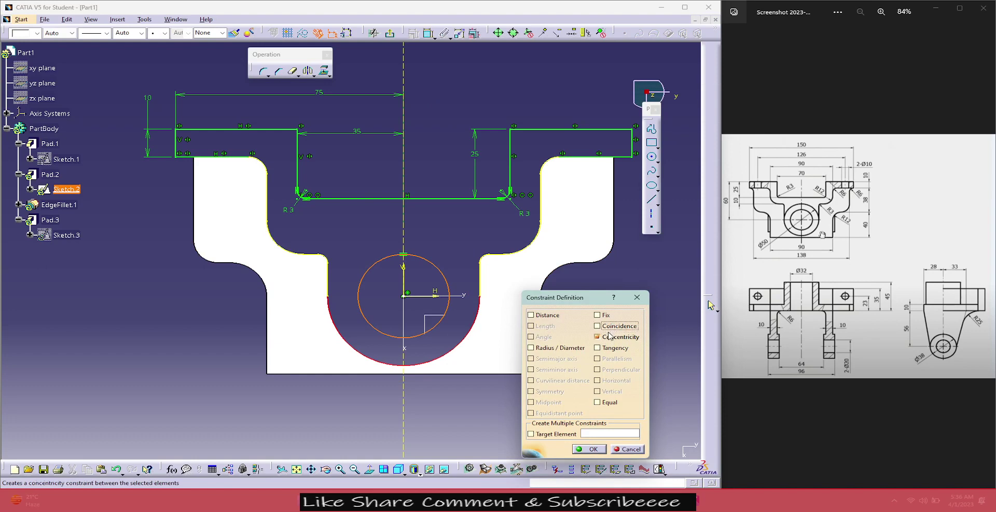
pyautogui.click(617, 337)
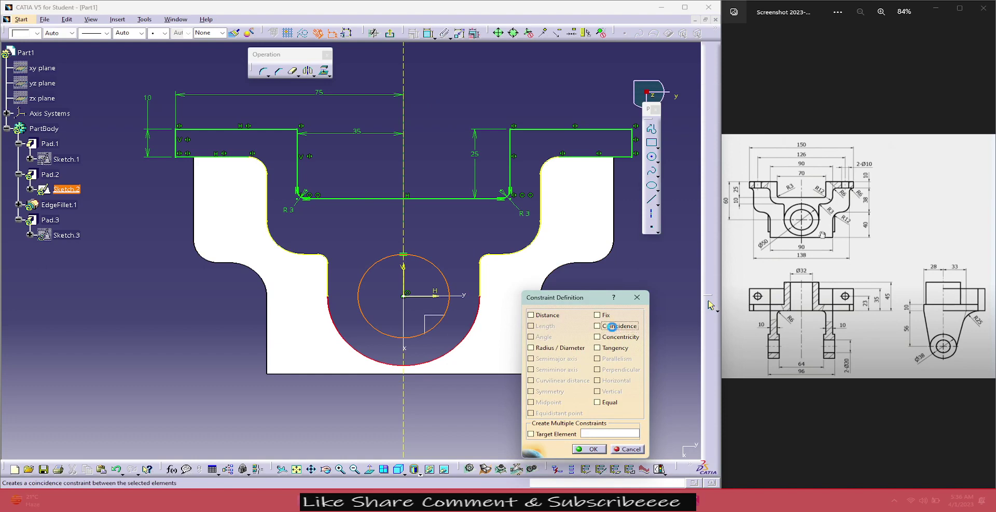
pyautogui.click(589, 450)
# - Dimension the circle's diameter to 50
pyautogui.click(428, 33)
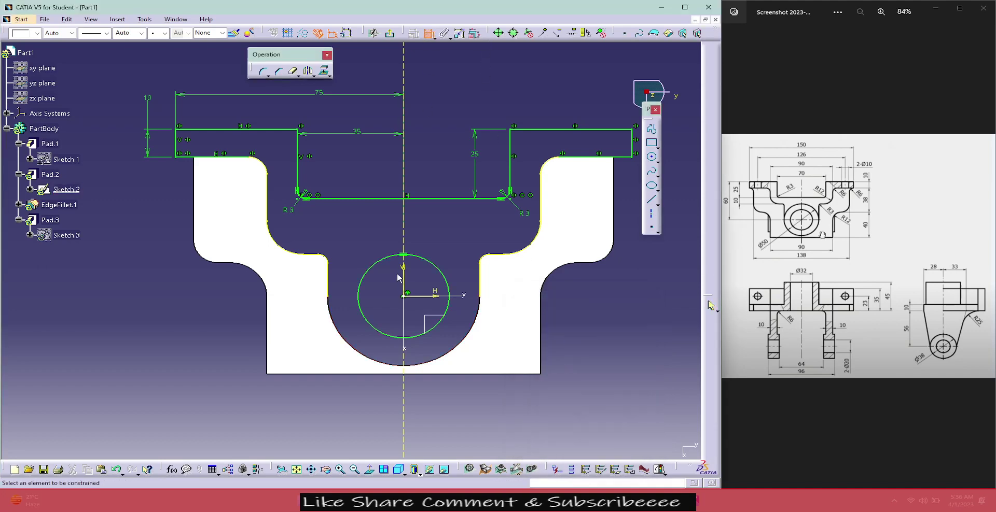
pyautogui.click(435, 266)
pyautogui.click(444, 236)
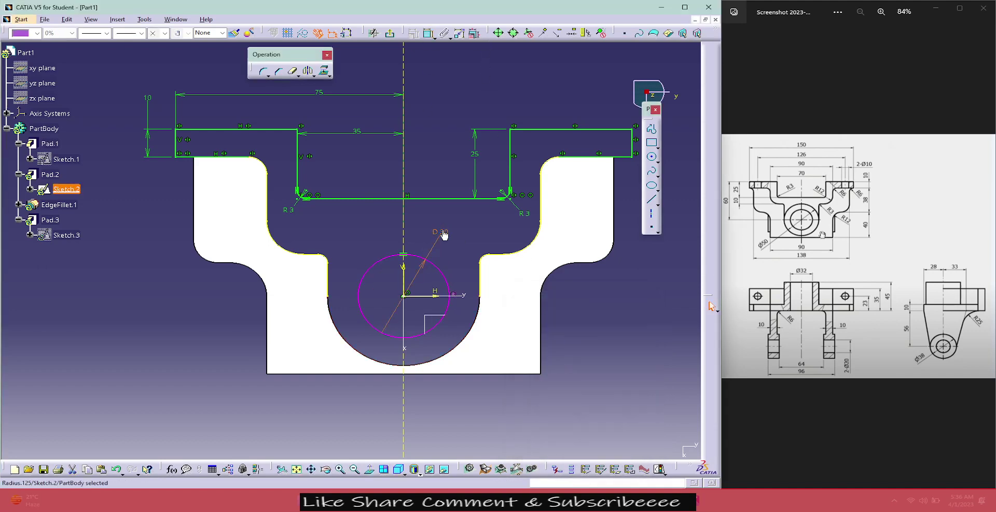
pyautogui.doubleClick(440, 233)
pyautogui.write('50')
pyautogui.press('Return')
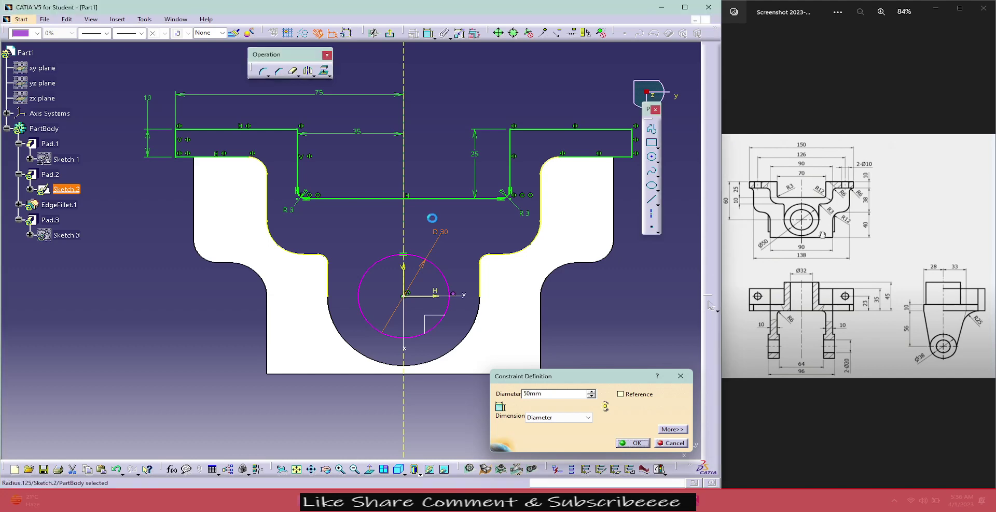
# - Delete the concentricity constraint, then try a coincidence between circle and lower arc and cancel it
pyautogui.rightClick(452, 294)
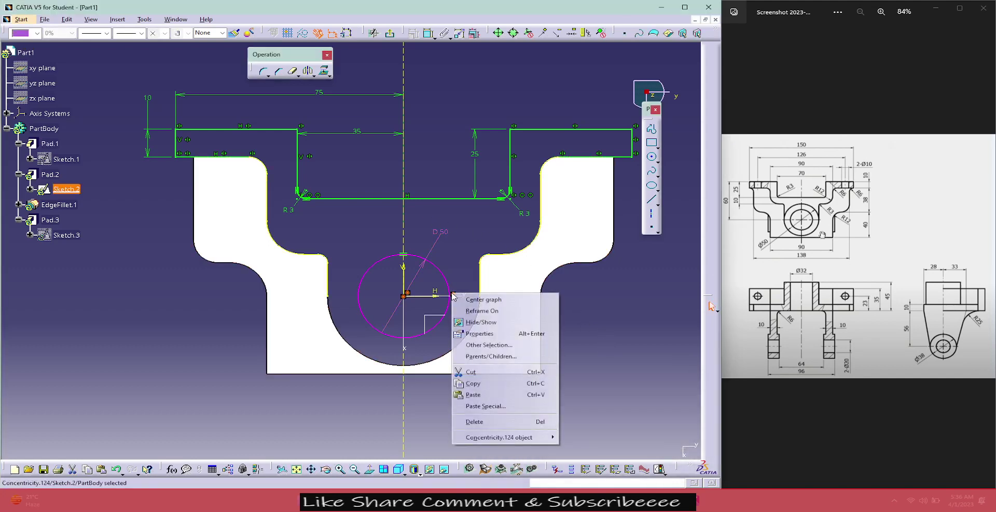
pyautogui.click(478, 422)
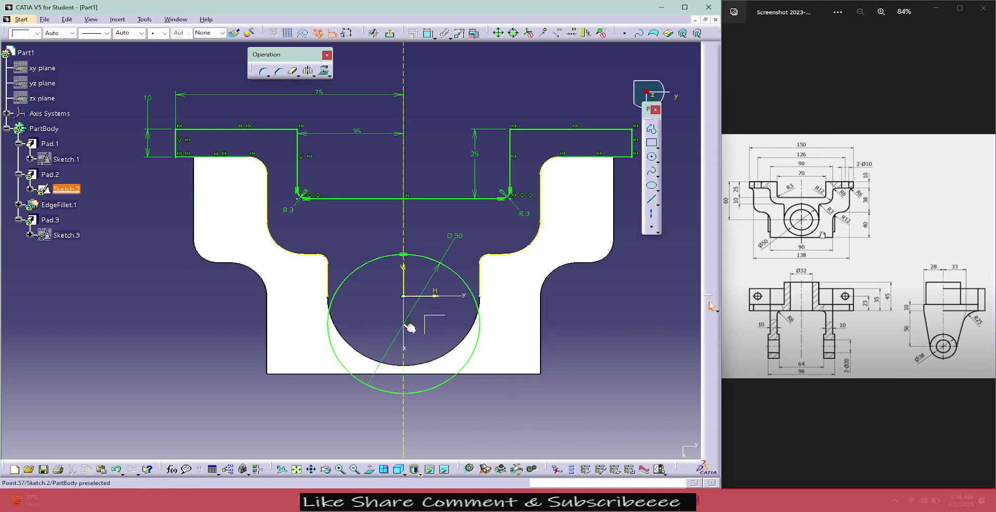
pyautogui.click(438, 384)
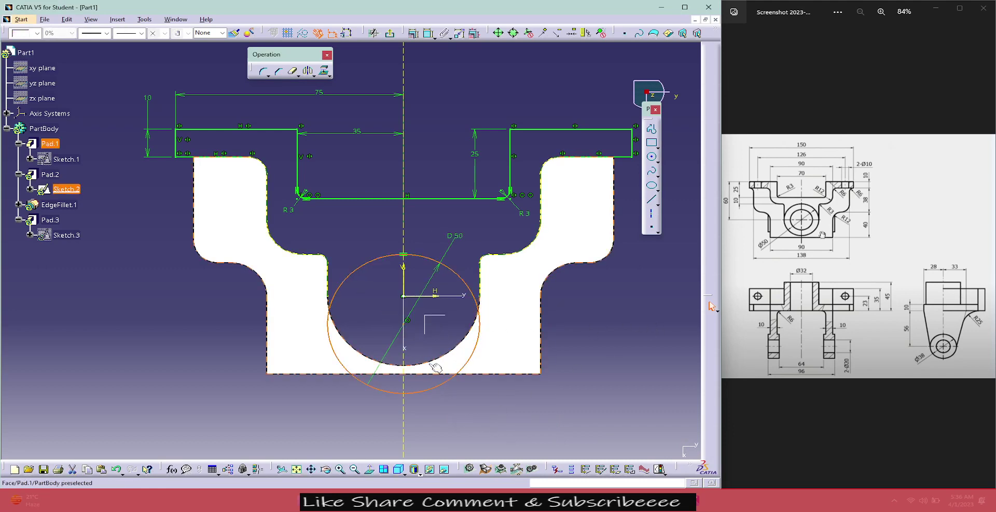
pyautogui.keyDown('ctrl'); pyautogui.click(435, 367); pyautogui.keyUp('ctrl')
pyautogui.click(413, 33)
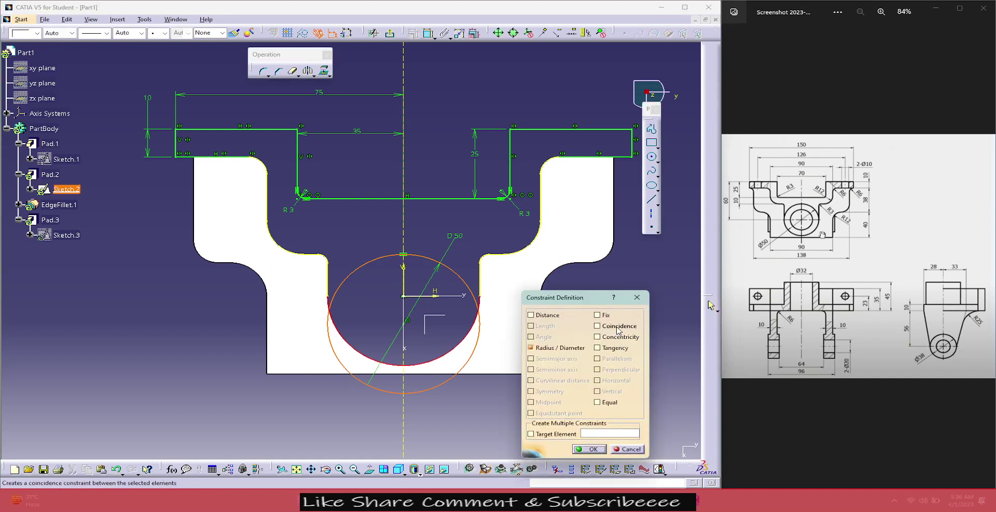
pyautogui.click(617, 337)
pyautogui.click(614, 327)
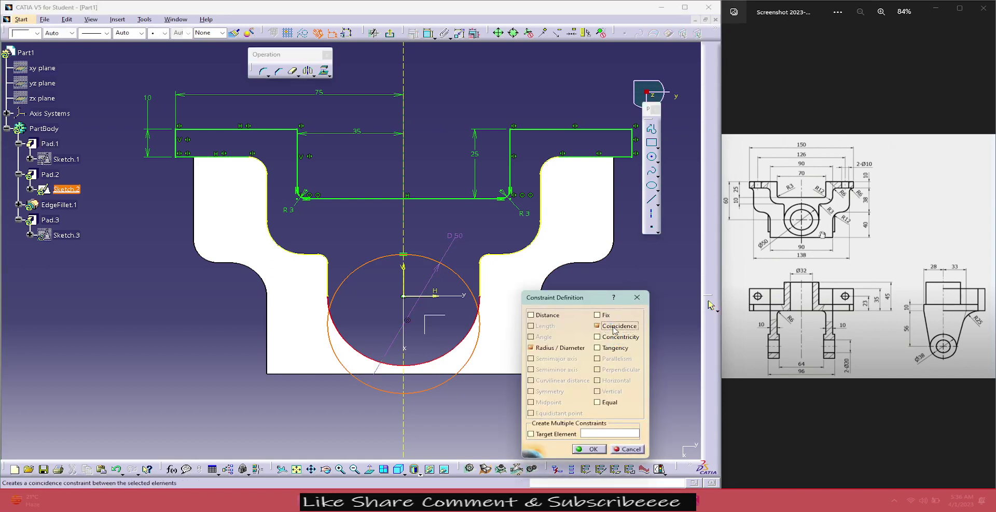
pyautogui.click(633, 450)
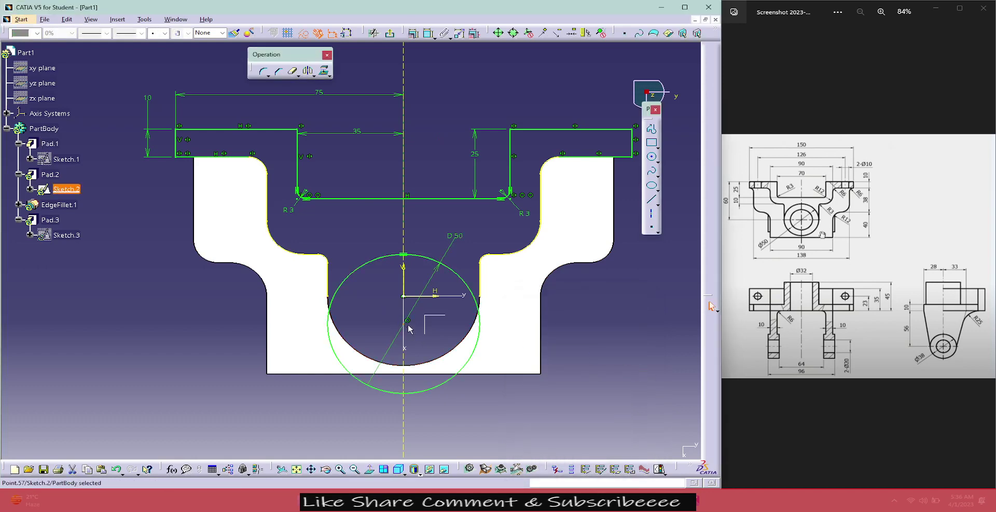
# - Try a coincidence on the circle's centre, cancel it, then delete the 50-diameter circle
pyautogui.click(410, 301)
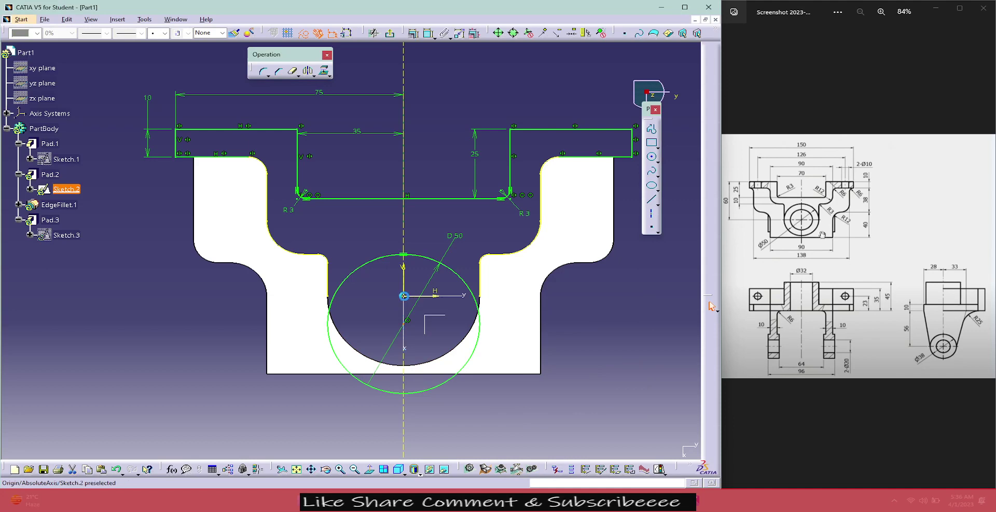
pyautogui.click(413, 33)
pyautogui.click(632, 327)
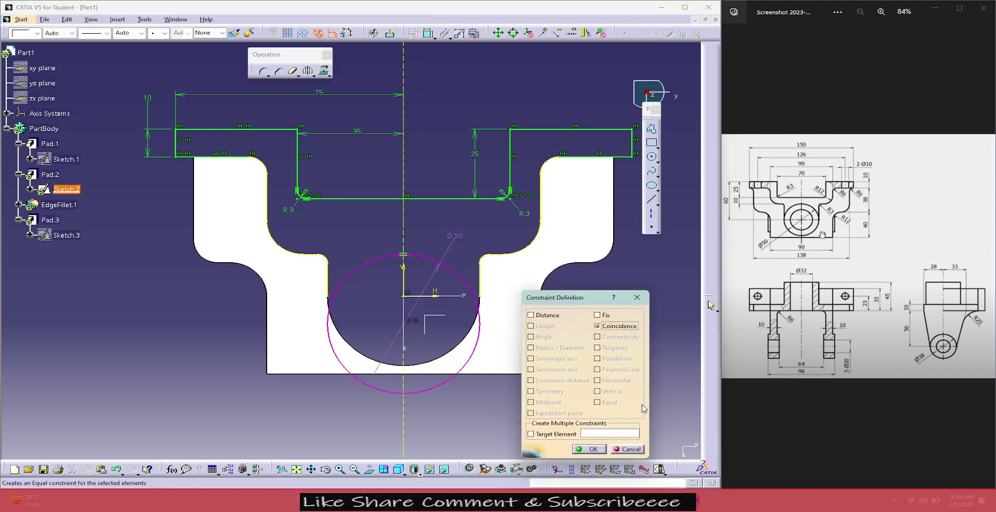
pyautogui.click(627, 450)
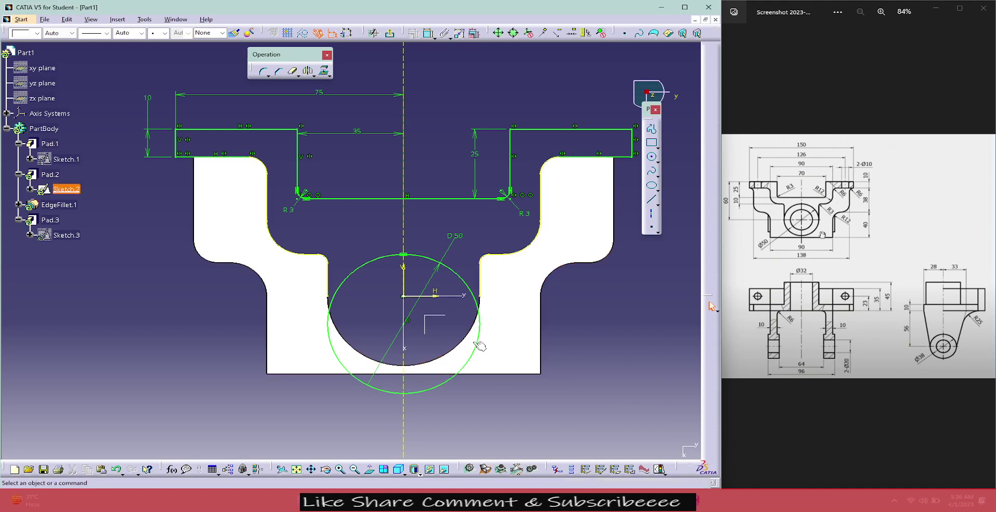
pyautogui.click(428, 259)
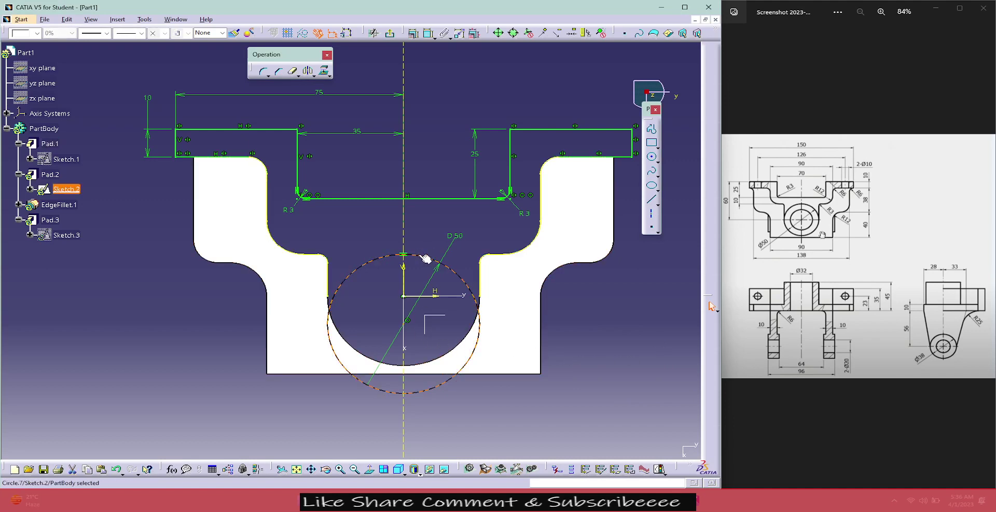
pyautogui.press('Delete')
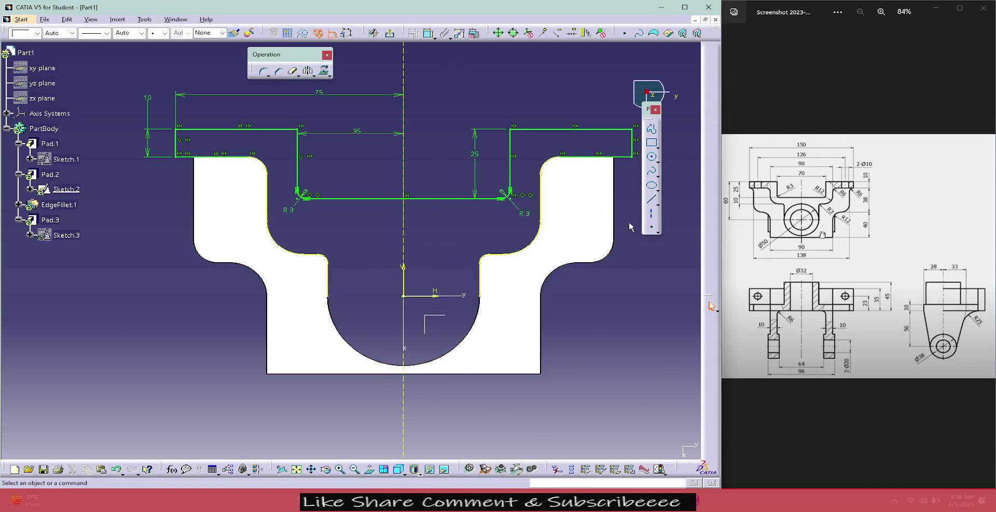
# - Draw a new circle around the sketch origin with a 50 diameter dimension
pyautogui.click(652, 158)
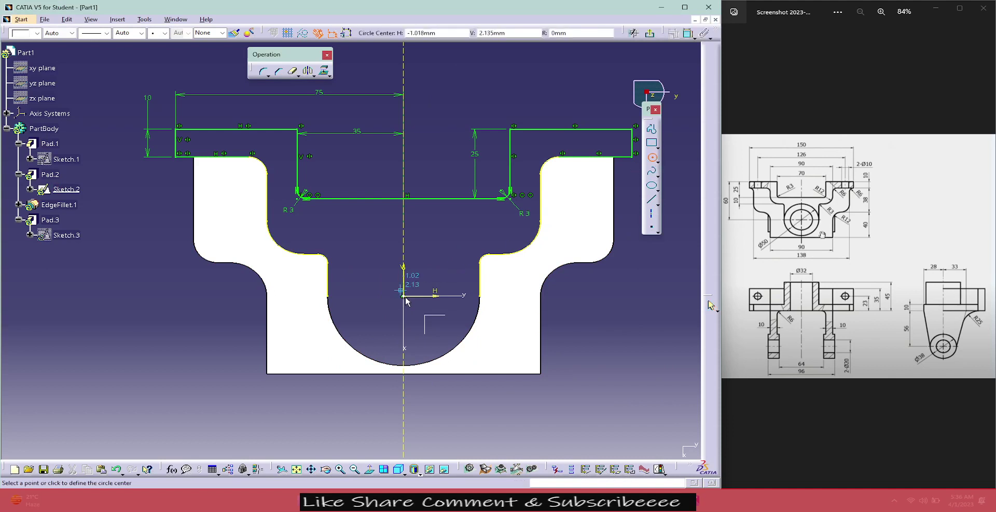
pyautogui.click(447, 239)
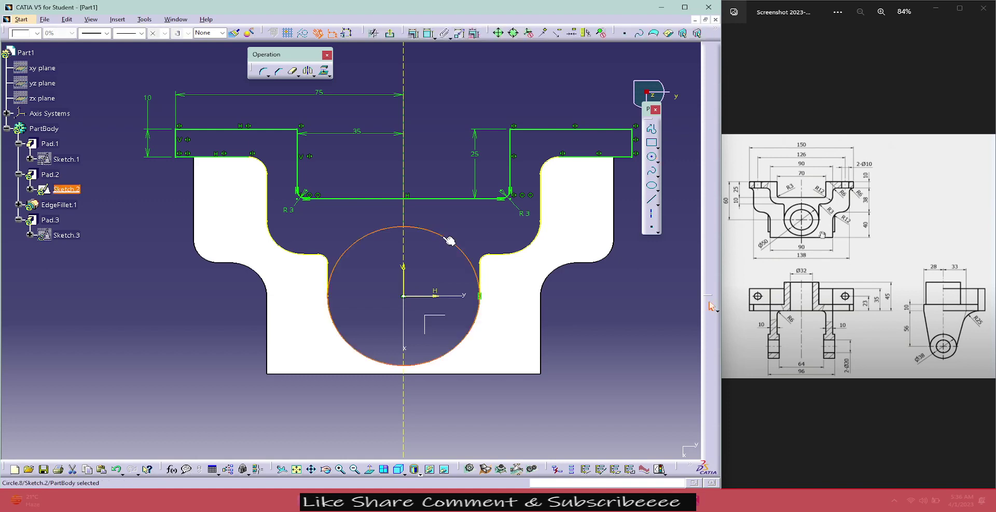
pyautogui.click(429, 33)
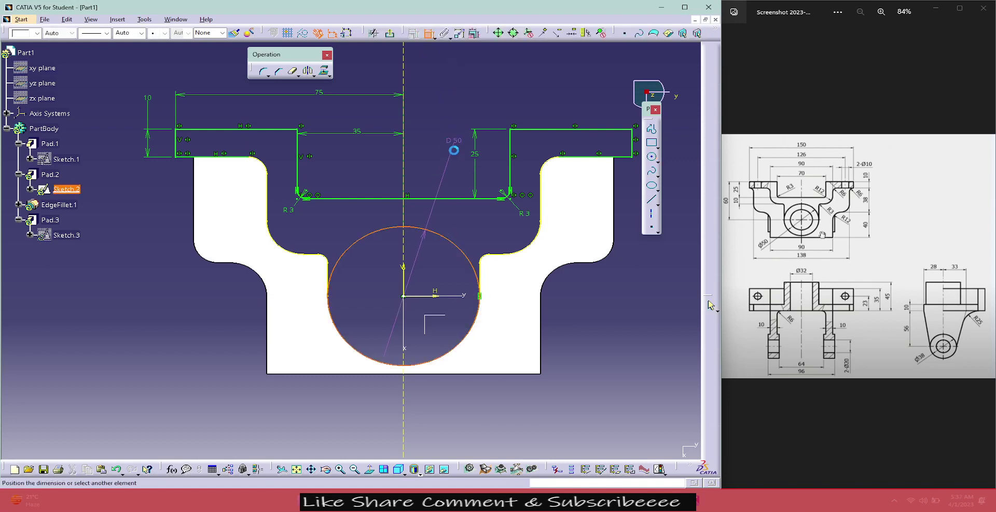
pyautogui.click(447, 171)
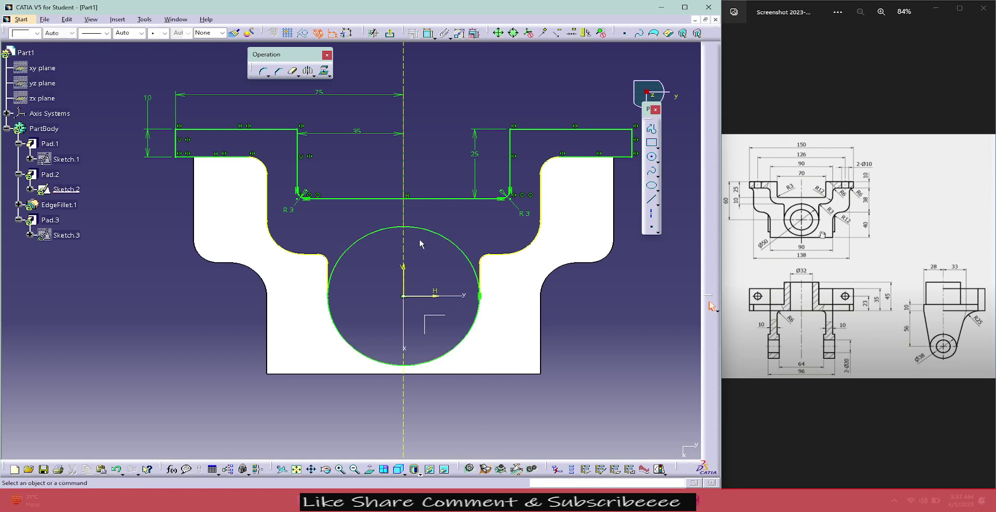
# - Quick Trim the circle's lower-left and lower-right arcs, then exit the sketch
pyautogui.click(292, 72)
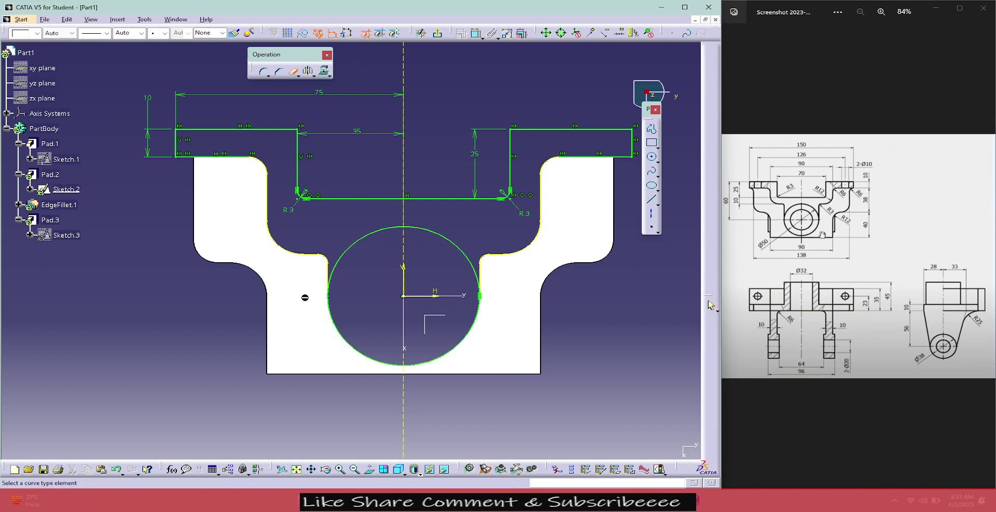
pyautogui.click(331, 310)
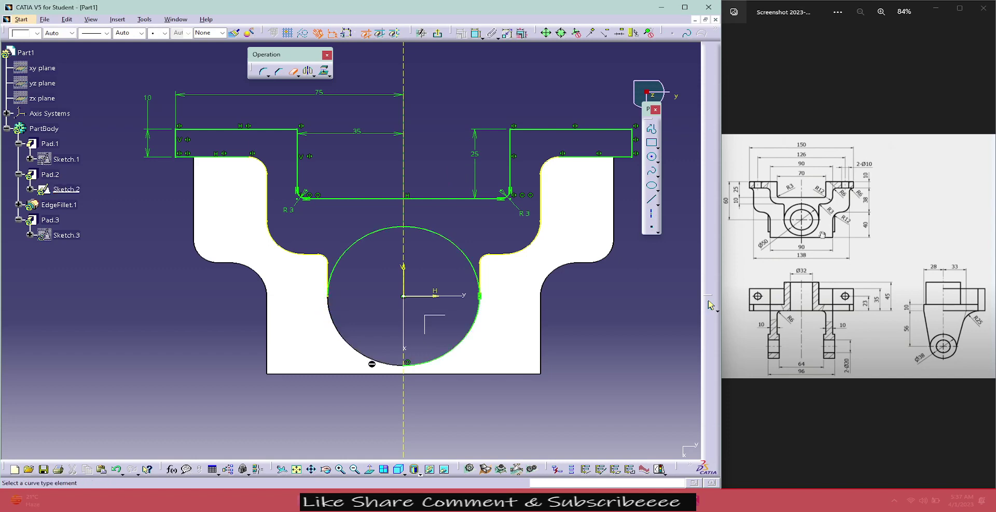
pyautogui.click(472, 337)
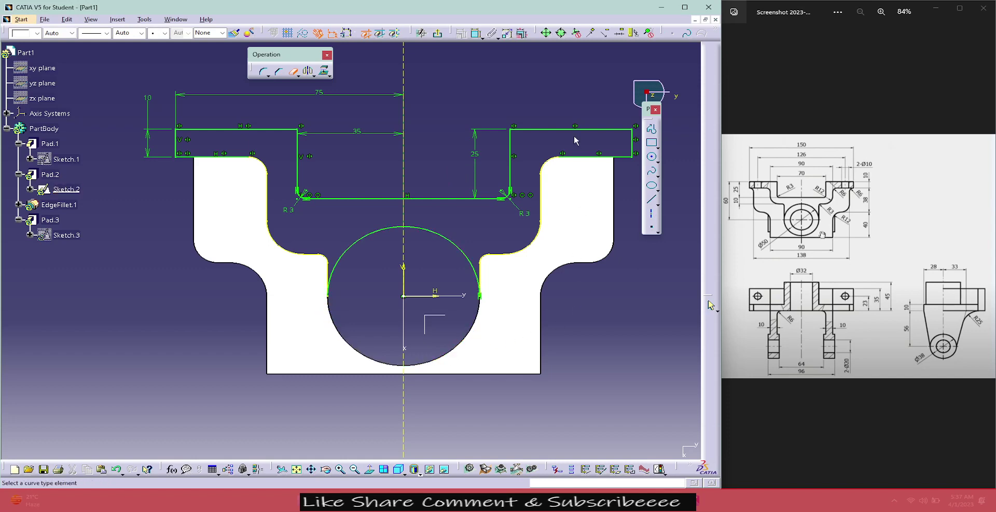
pyautogui.click(438, 34)
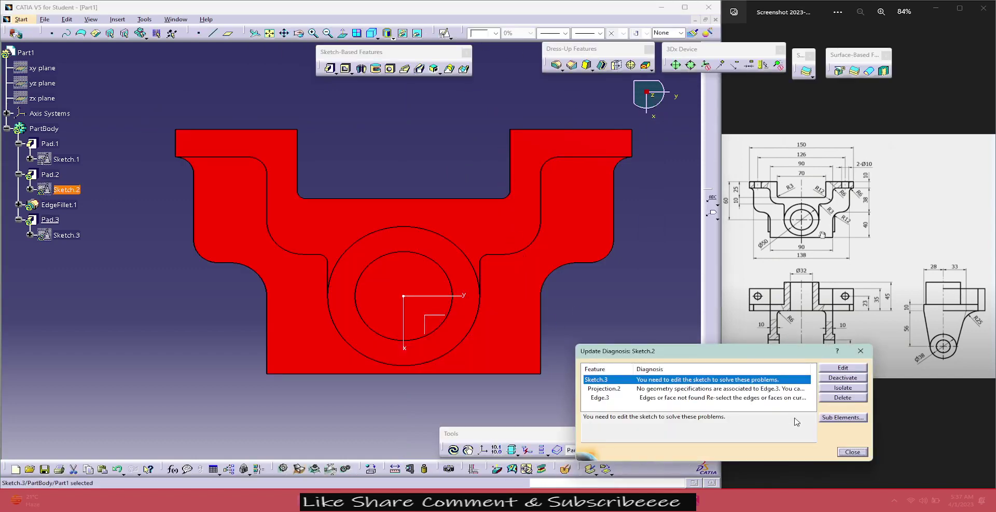
# - Close the update error, reopen and exit Sketch.3, dismiss the error again, and cancel the pad
pyautogui.click(852, 452)
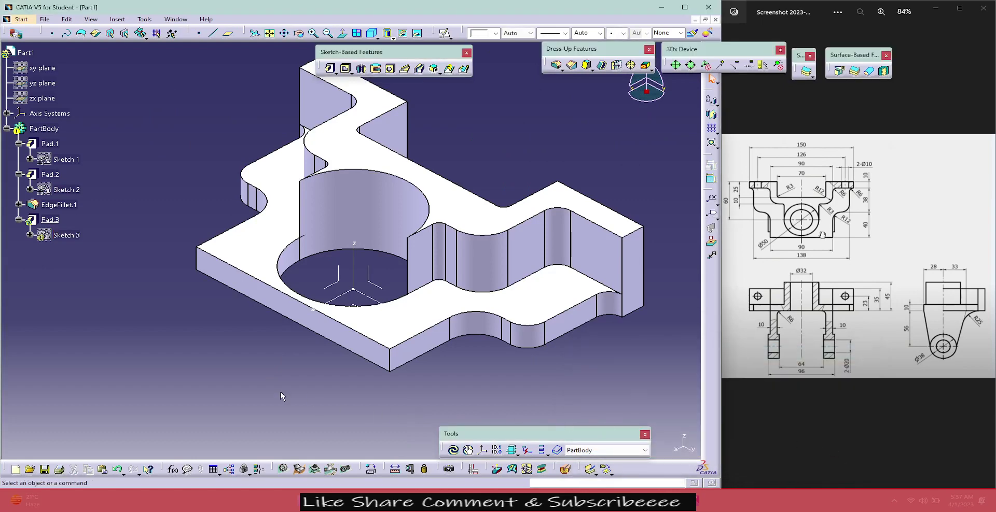
pyautogui.doubleClick(59, 236)
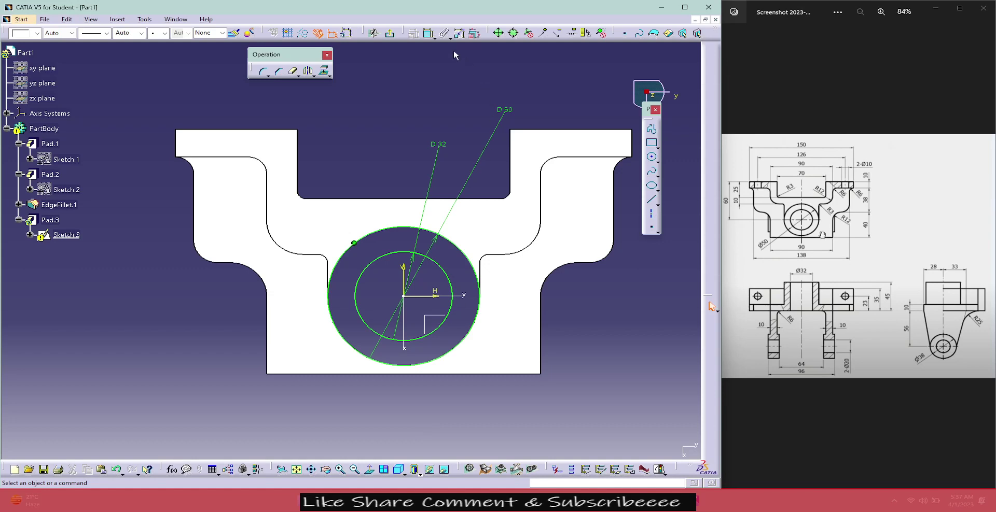
pyautogui.click(389, 33)
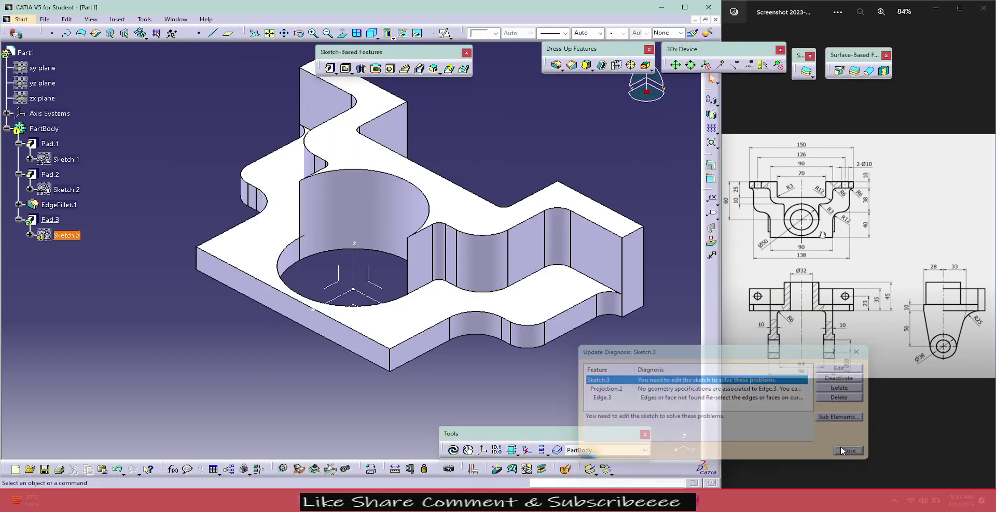
pyautogui.click(847, 452)
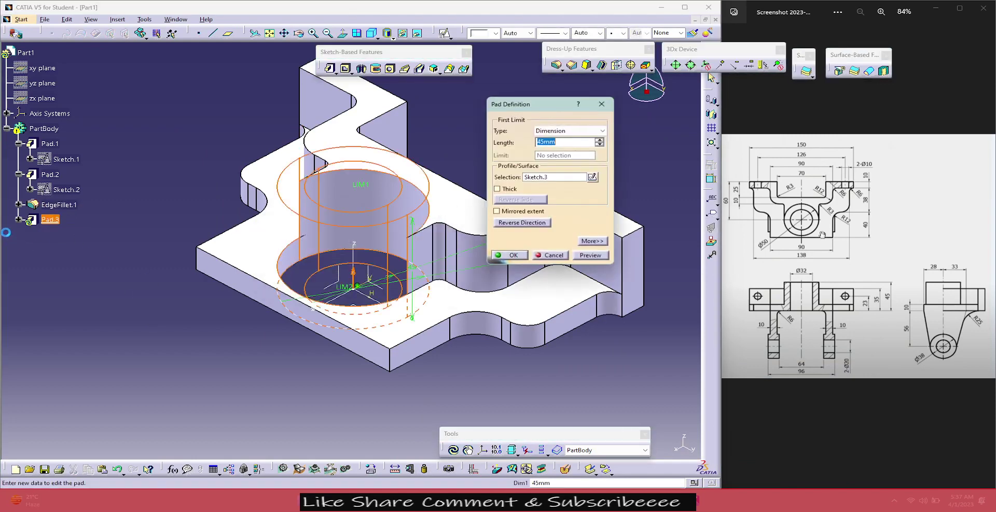
pyautogui.click(554, 255)
# - Open Sketch.3 and delete its outer circle with its dimension
pyautogui.doubleClick(59, 236)
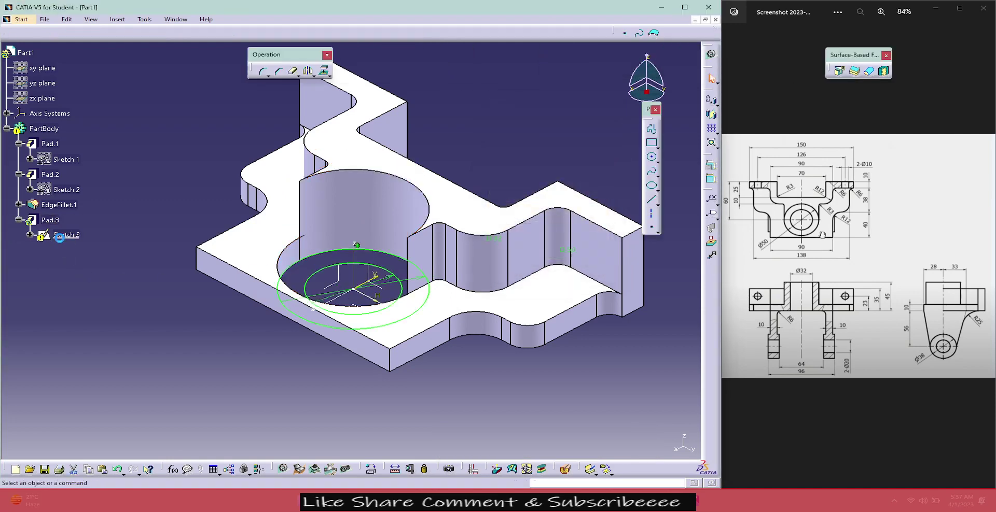
pyautogui.click(344, 252)
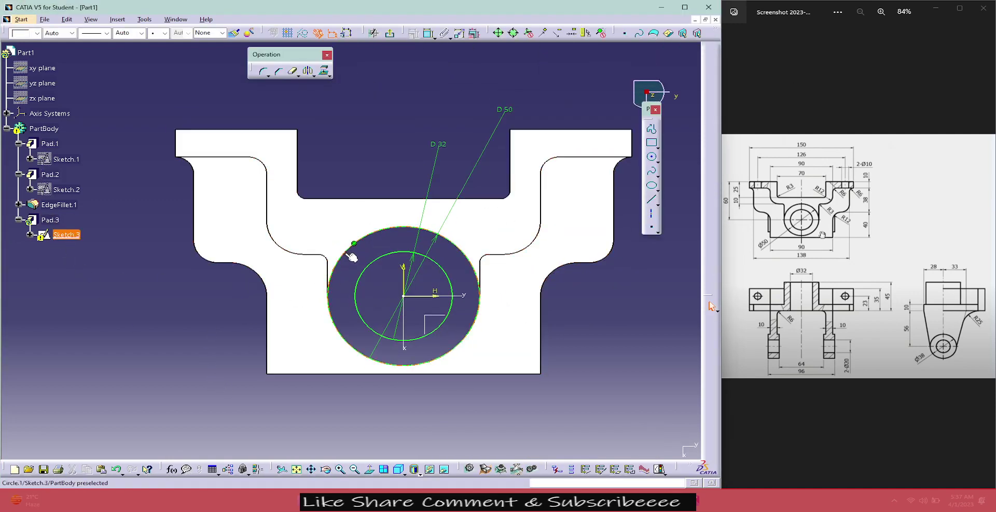
pyautogui.press('Delete')
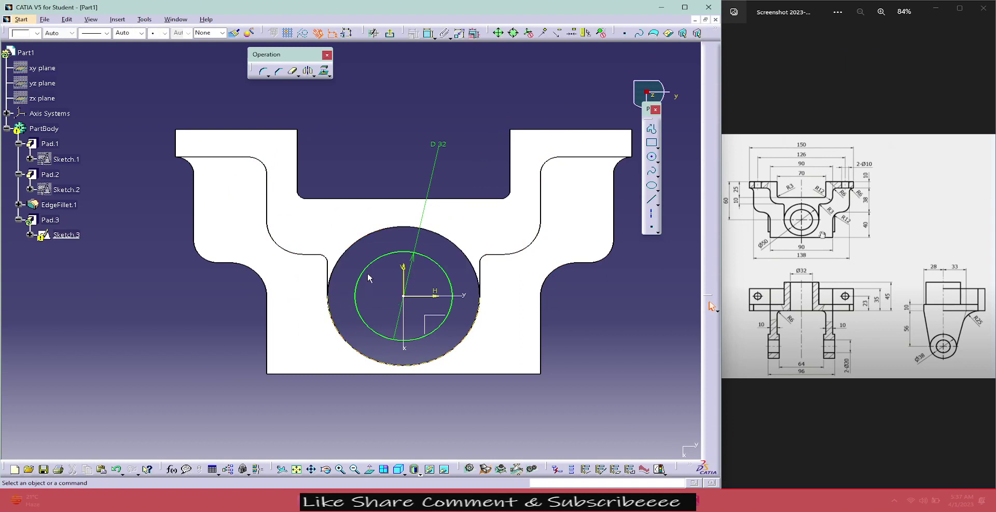
# - Draw a new origin-centred circle, set its diameter to 50, and exit the sketch
pyautogui.click(652, 159)
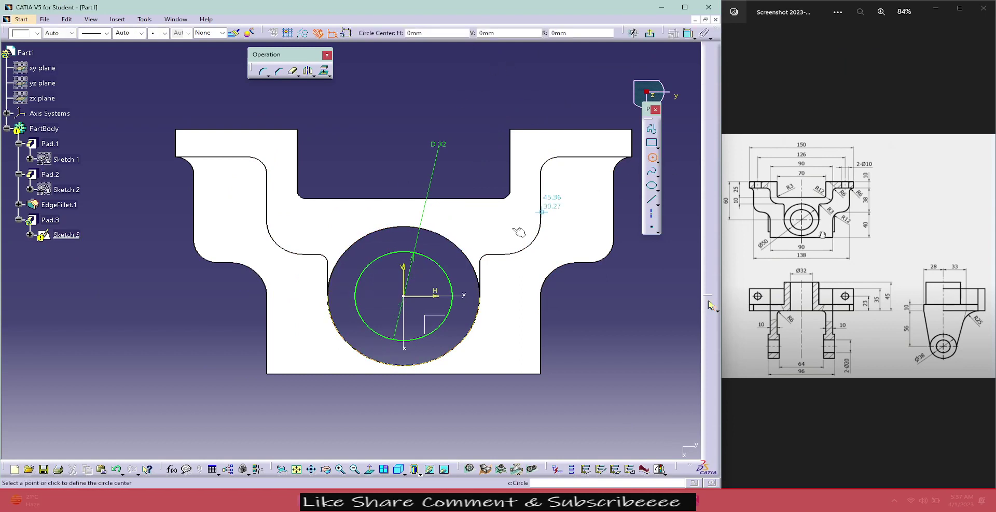
pyautogui.click(404, 297)
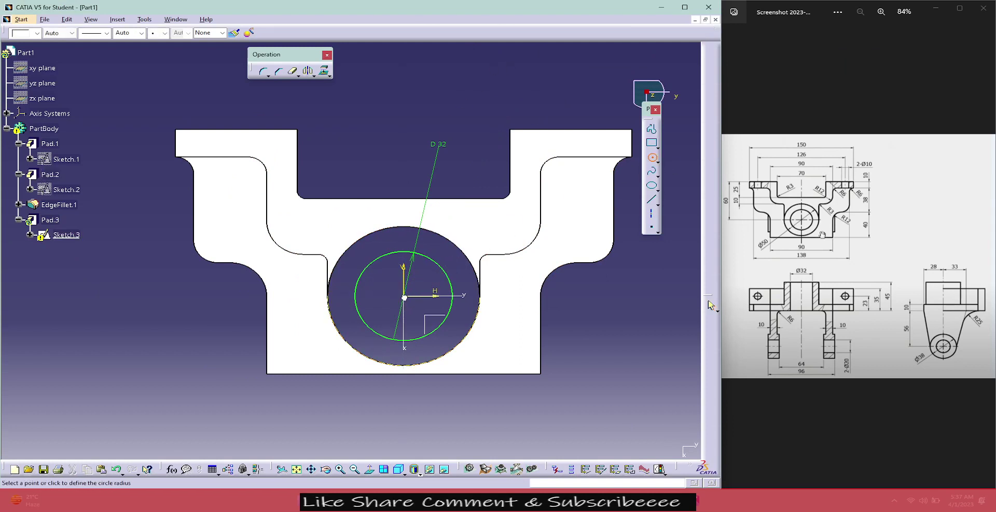
pyautogui.click(459, 268)
pyautogui.click(428, 35)
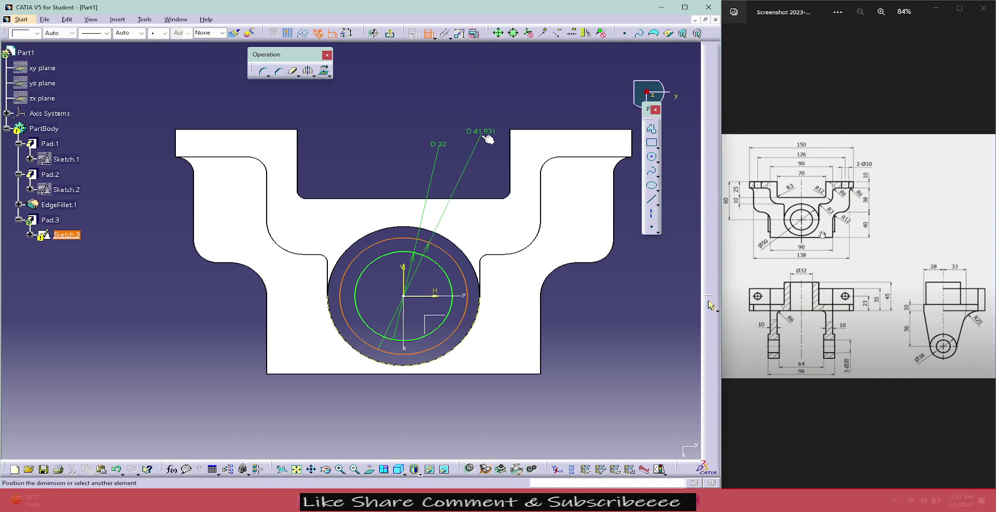
pyautogui.doubleClick(483, 136)
pyautogui.write('50')
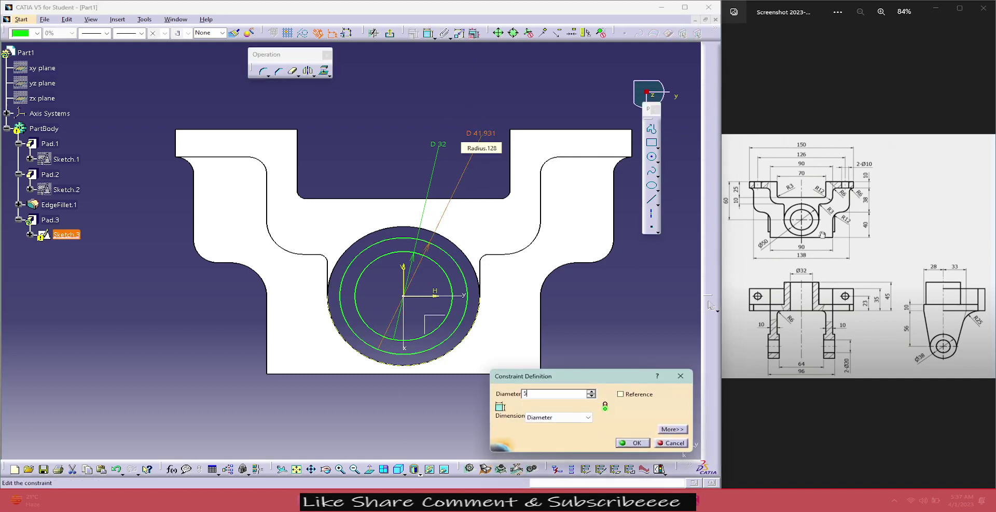
pyautogui.press('Return')
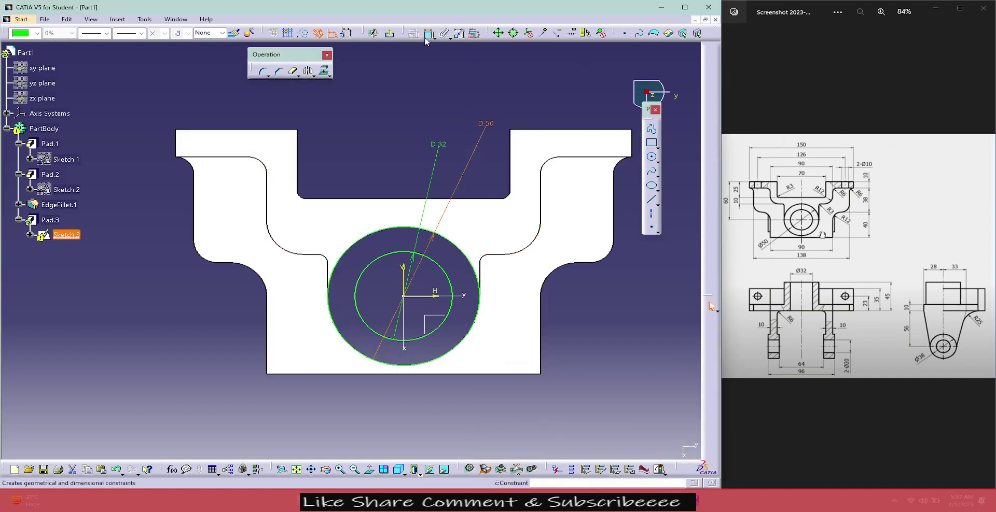
pyautogui.click(390, 33)
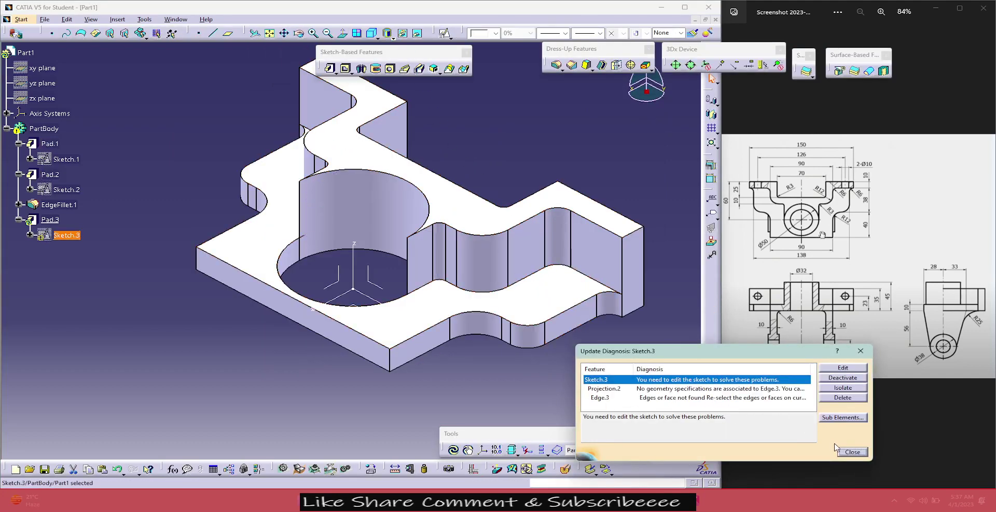
# - Dismiss the Sketch.3 update error, reopen and exit Sketch.3, then close the error report again
pyautogui.click(847, 454)
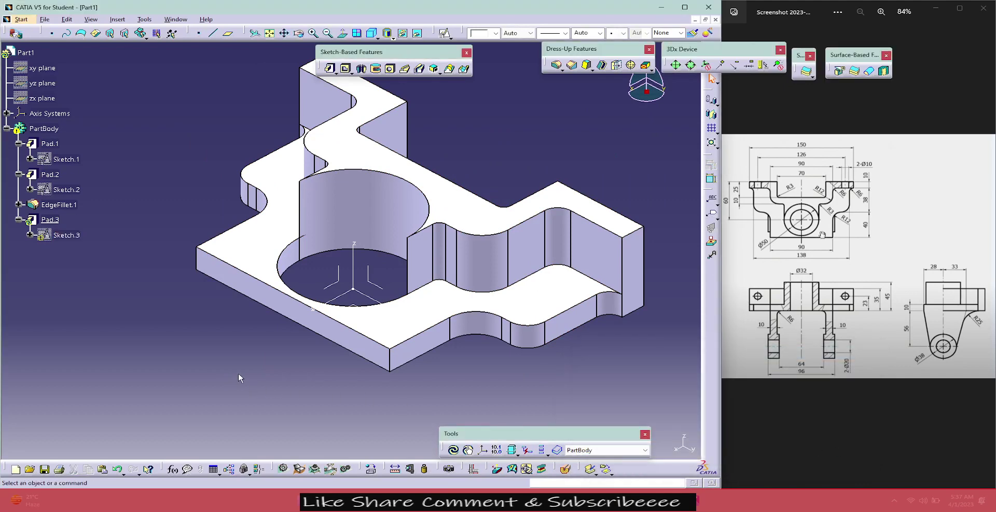
pyautogui.click(61, 235)
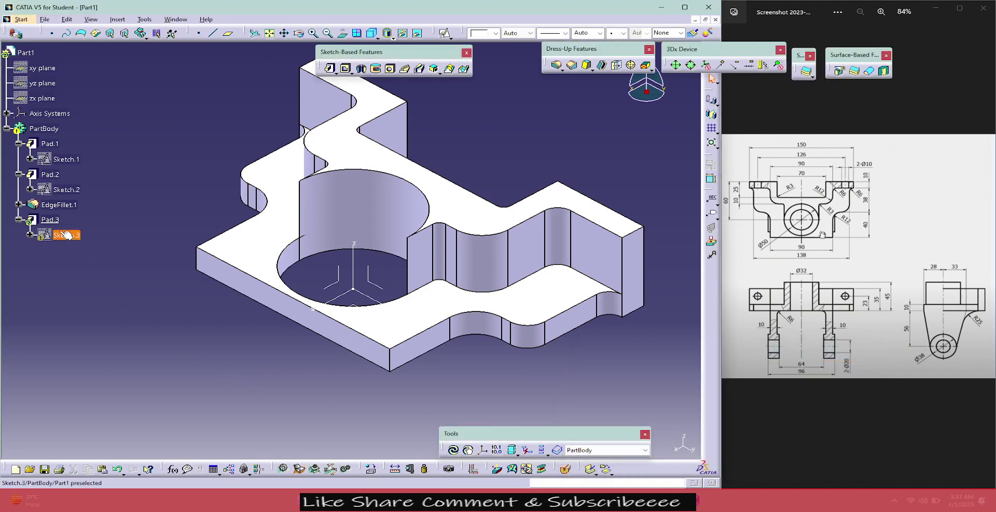
pyautogui.doubleClick(61, 235)
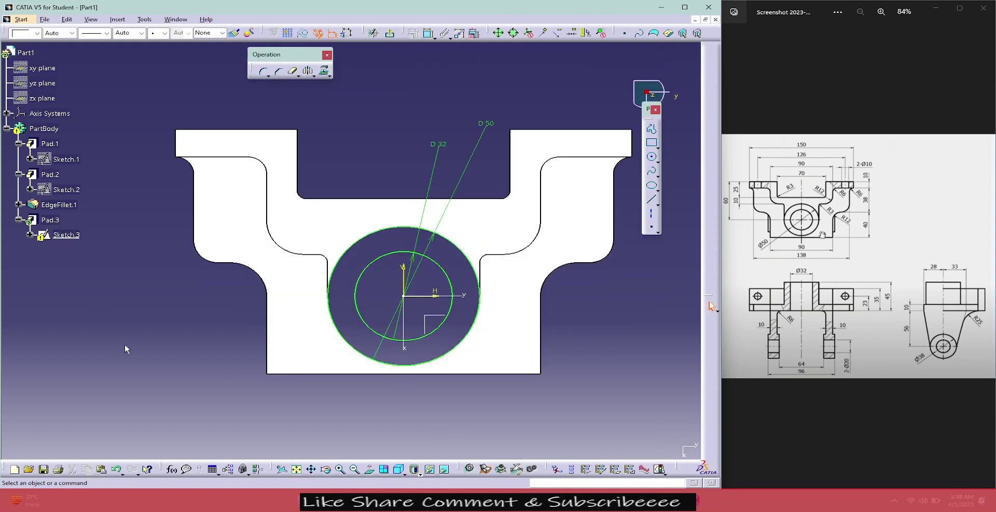
pyautogui.click(390, 33)
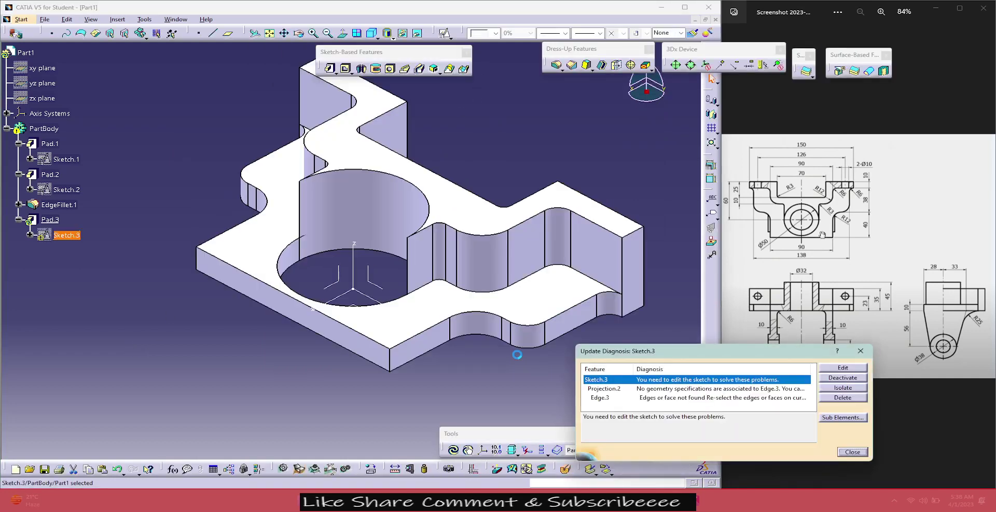
pyautogui.click(841, 453)
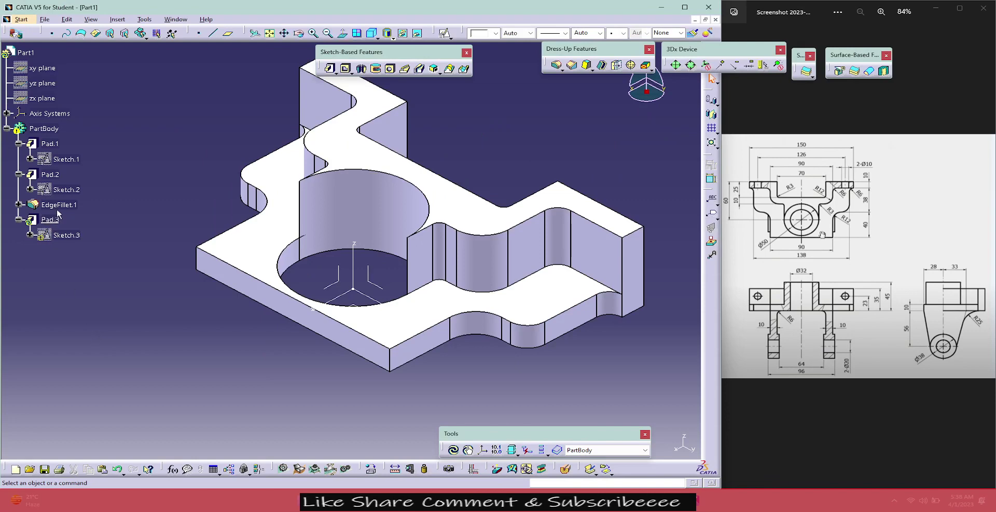
# - Open Sketch.2, confirm its solving status is Iso-Constrained, and exit back to the part
pyautogui.doubleClick(62, 190)
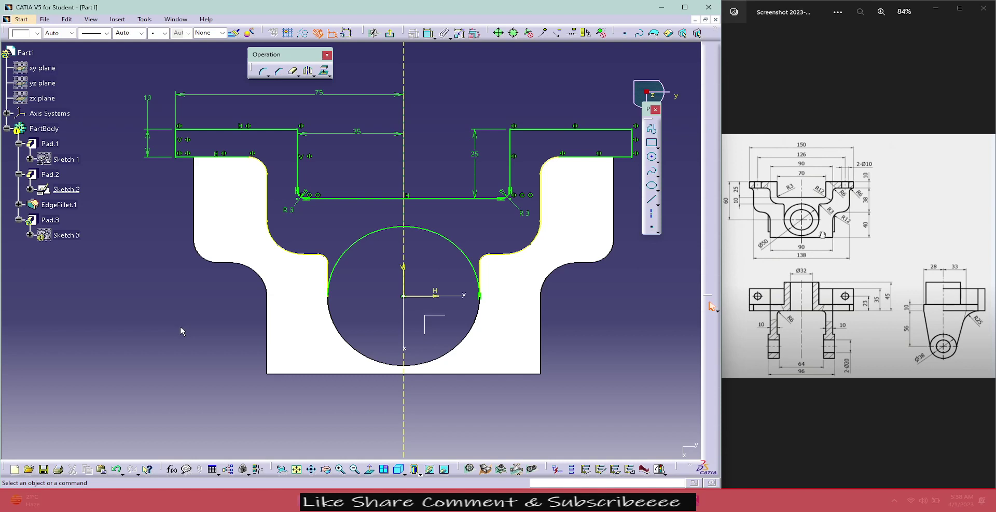
pyautogui.click(660, 470)
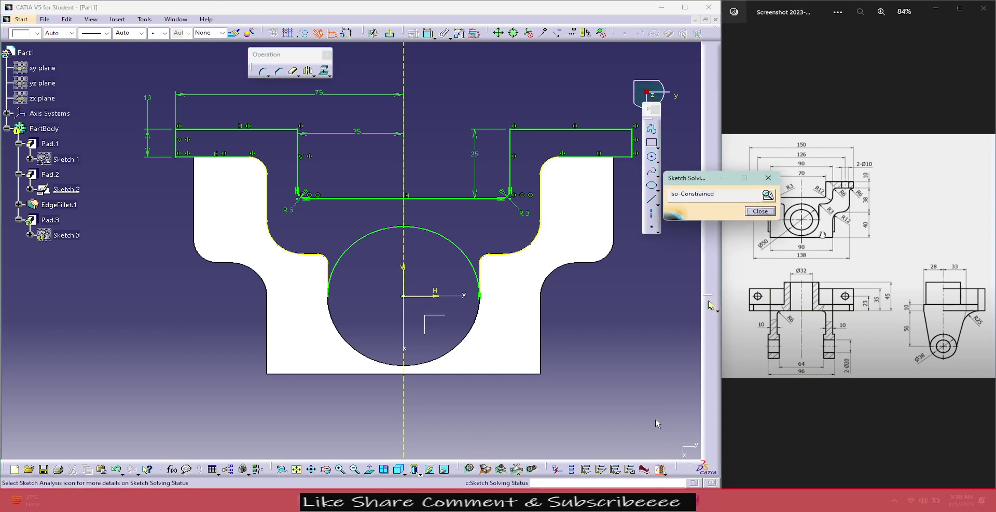
pyautogui.click(761, 211)
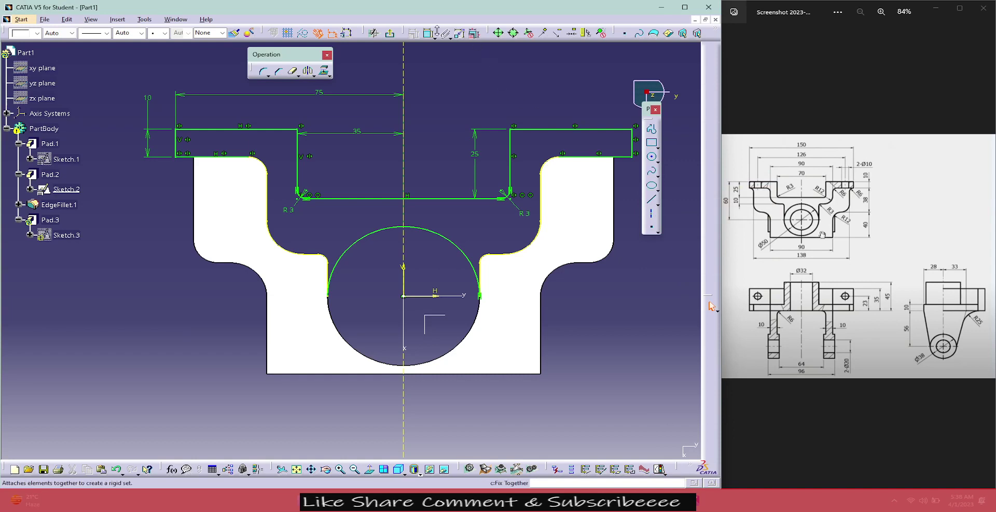
pyautogui.click(389, 34)
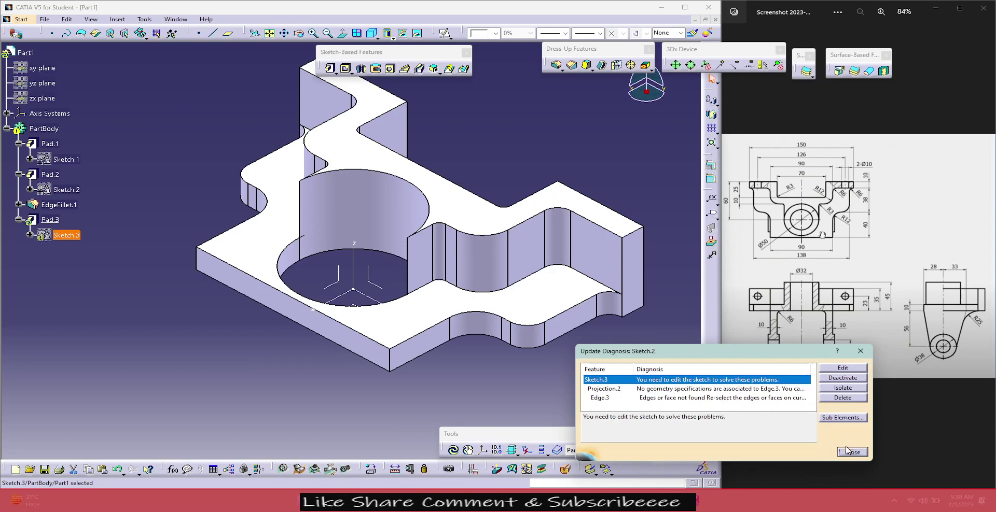
# - Inspect the Projection.2 and Edge.3 errors in the update diagnosis, then close it
pyautogui.click(806, 389)
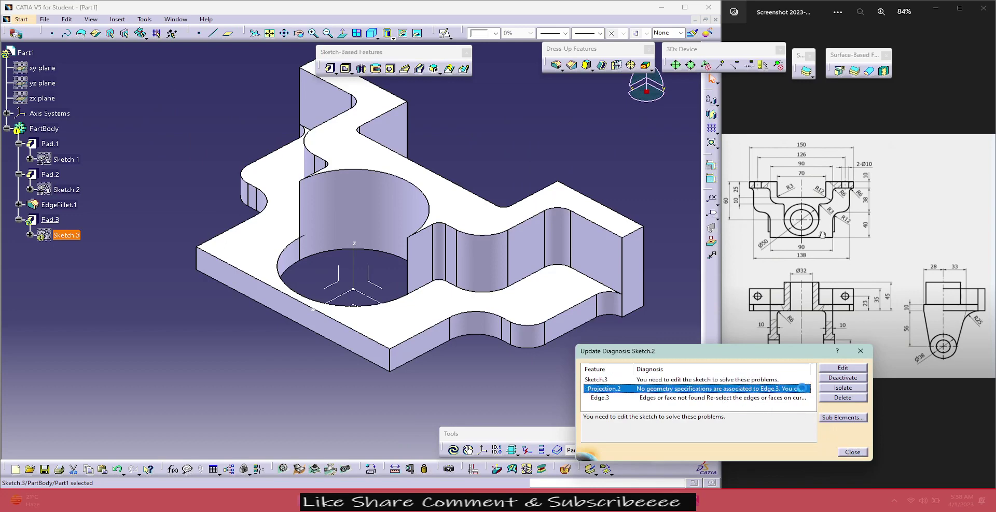
pyautogui.click(772, 398)
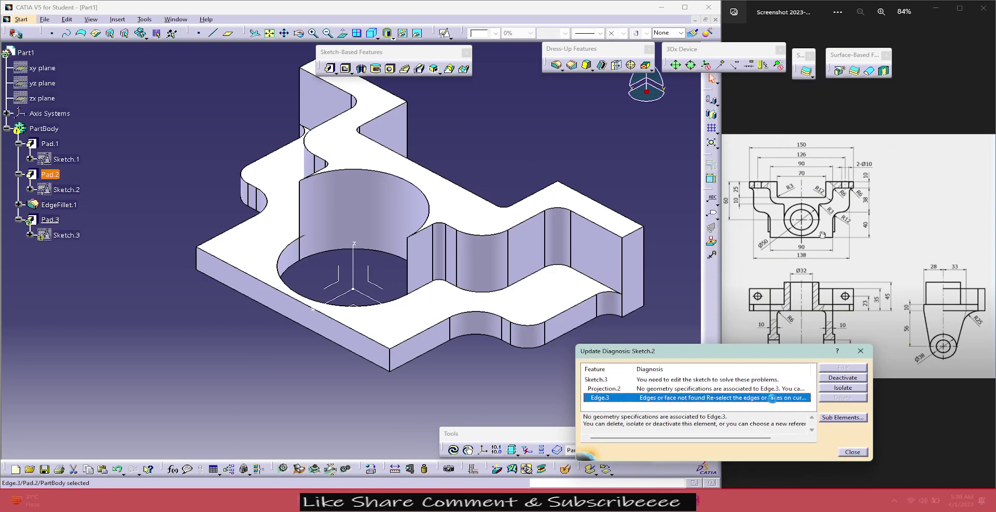
pyautogui.click(851, 453)
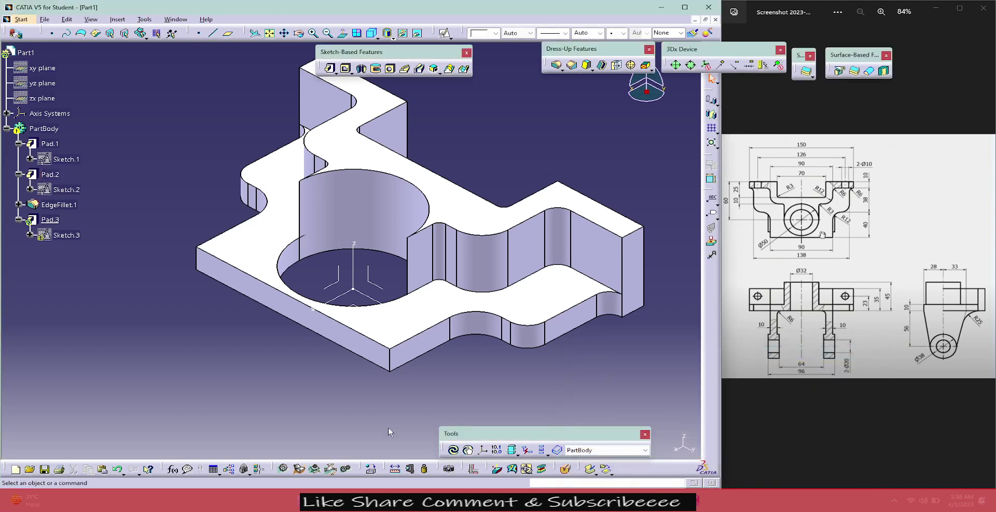
# - Open Pad.3's definition, acknowledge the warnings, accept it, and expand Pad.3 in the tree
pyautogui.click(69, 230)
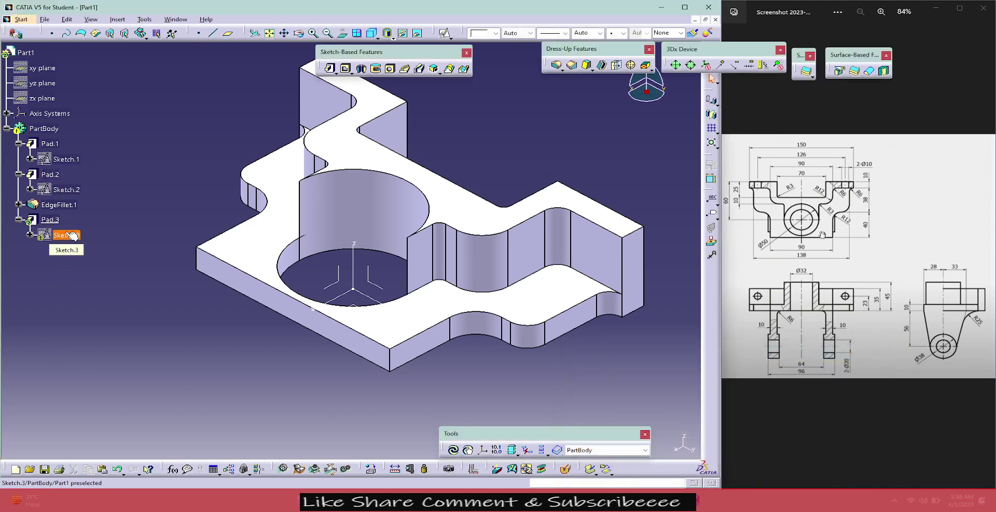
pyautogui.doubleClick(51, 220)
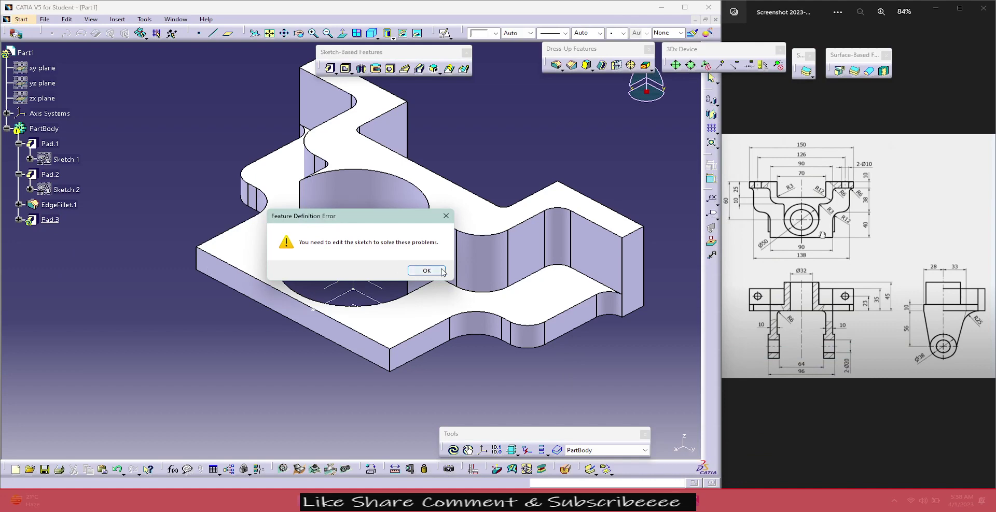
pyautogui.click(420, 270)
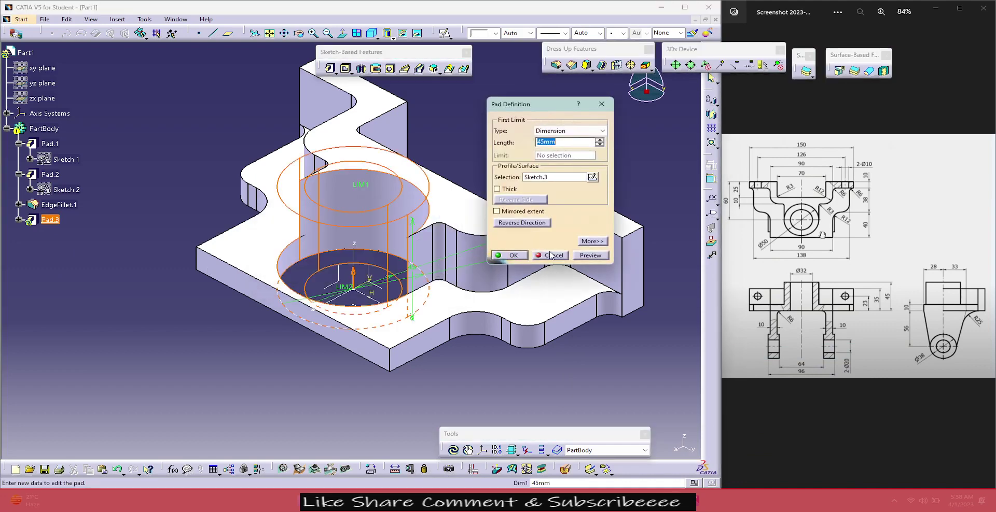
pyautogui.click(593, 257)
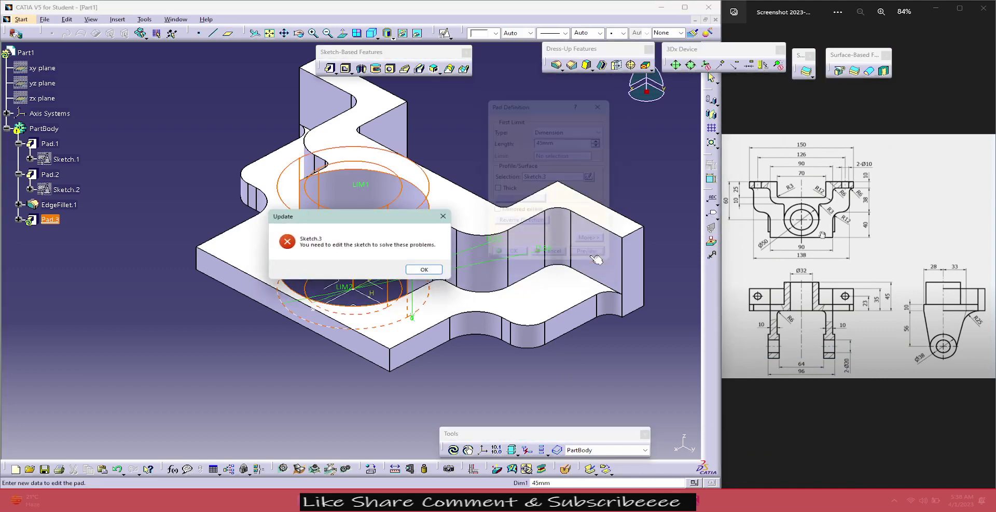
pyautogui.click(423, 271)
pyautogui.click(512, 256)
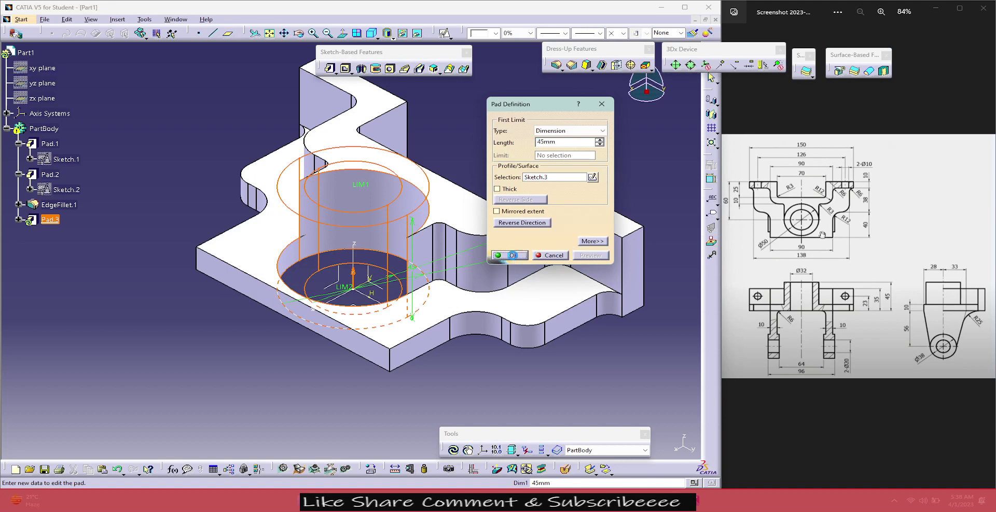
pyautogui.click(850, 453)
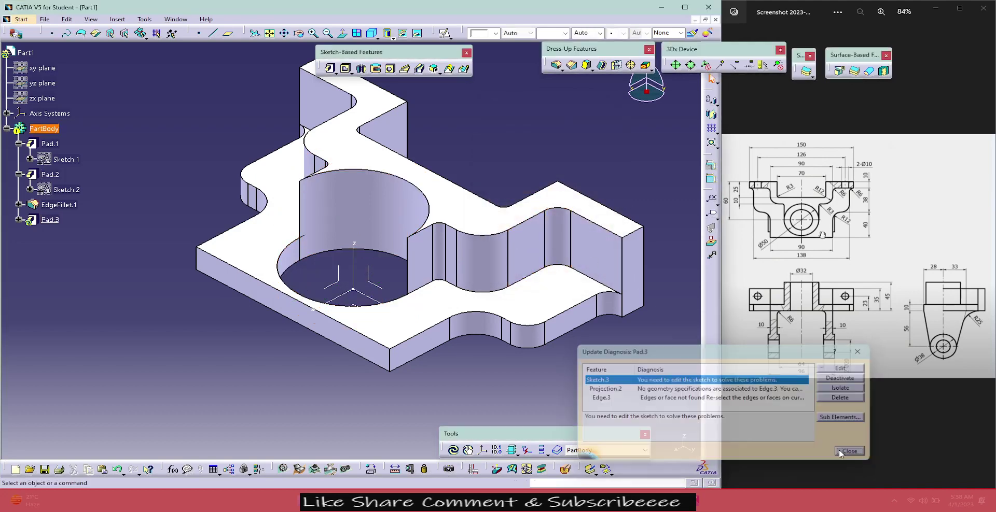
pyautogui.click(50, 220)
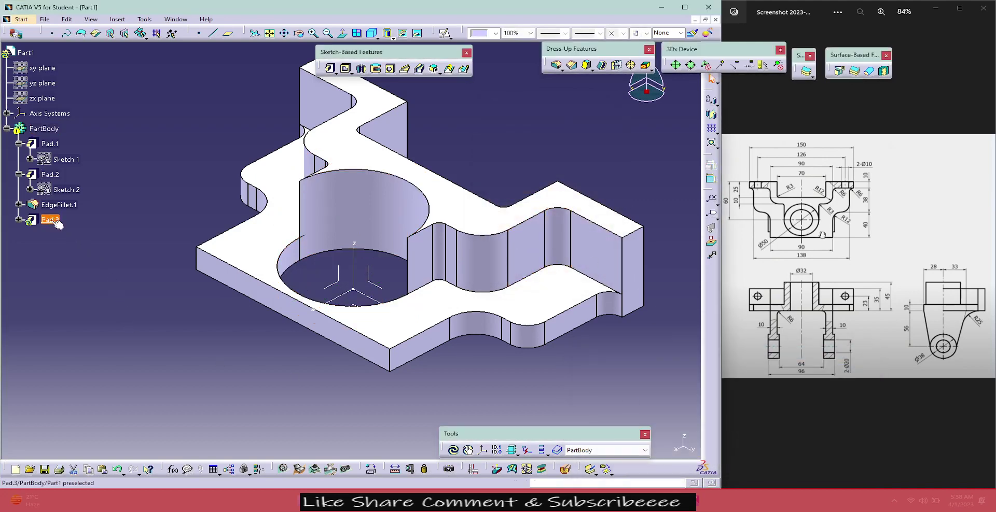
# - Open Sketch.3, confirm it is Iso-Constrained, and exit to the part, raising the update diagnosis
pyautogui.click(18, 220)
pyautogui.doubleClick(48, 236)
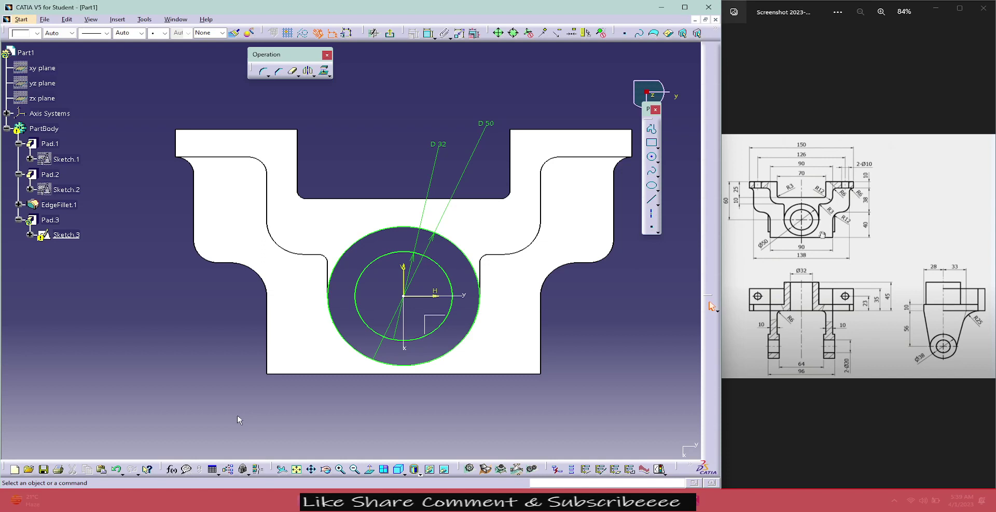
pyautogui.click(658, 468)
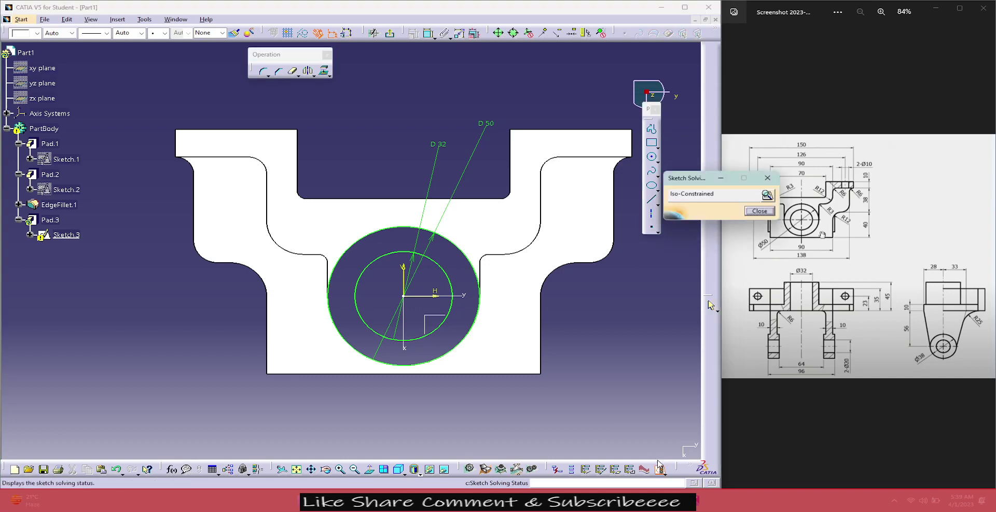
pyautogui.click(750, 212)
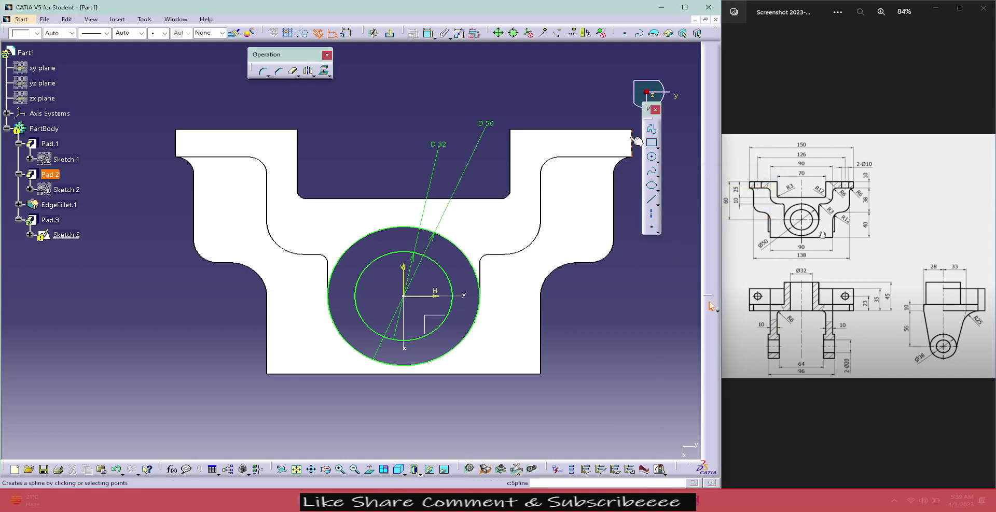
pyautogui.click(389, 33)
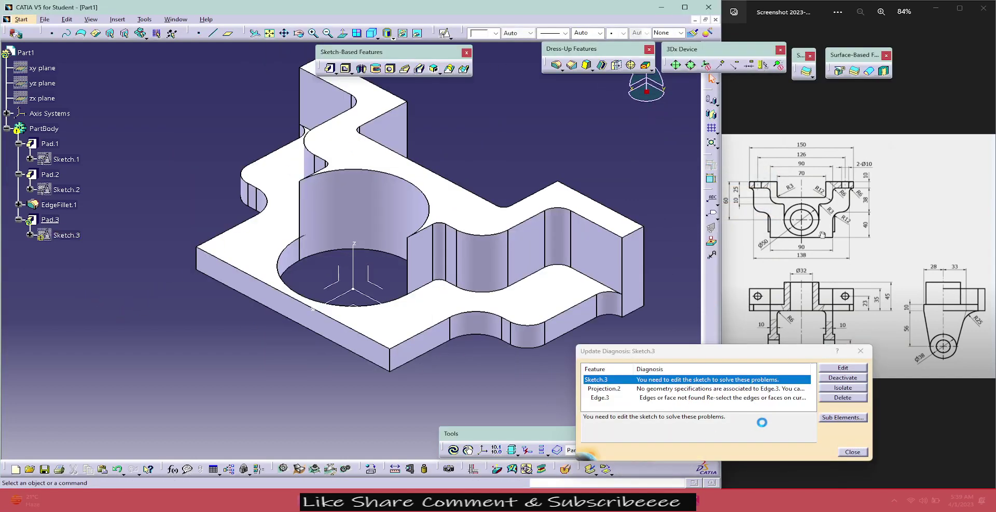
# - Dismiss the update error and delete the failed Pad.3
pyautogui.click(852, 452)
pyautogui.rightClick(56, 220)
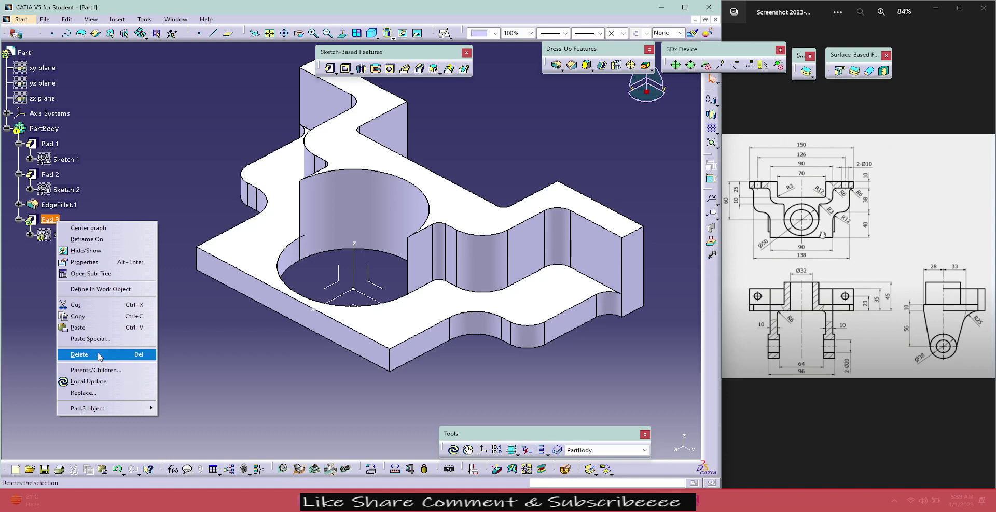
pyautogui.click(96, 354)
pyautogui.click(629, 442)
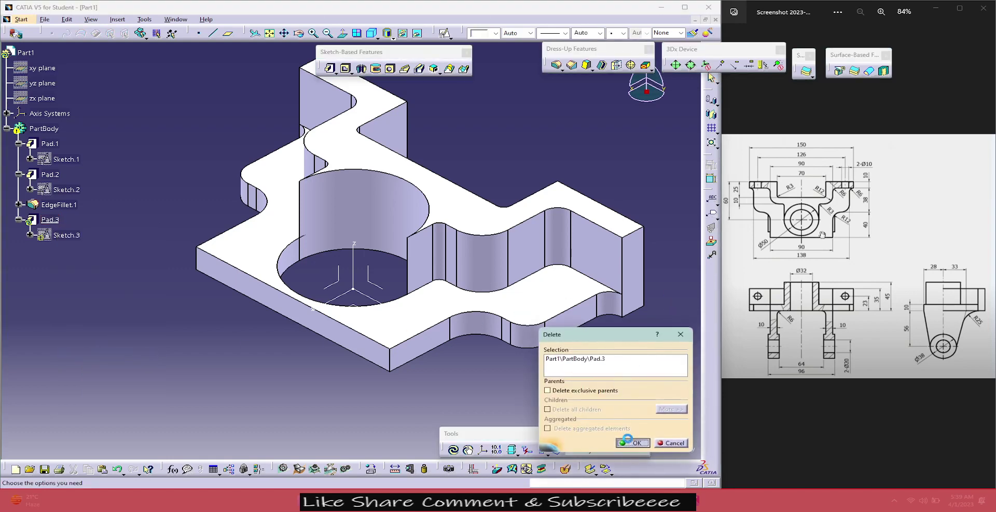
# - Dismiss the Sketch.3 error report and delete the leftover Sketch.3
pyautogui.click(843, 453)
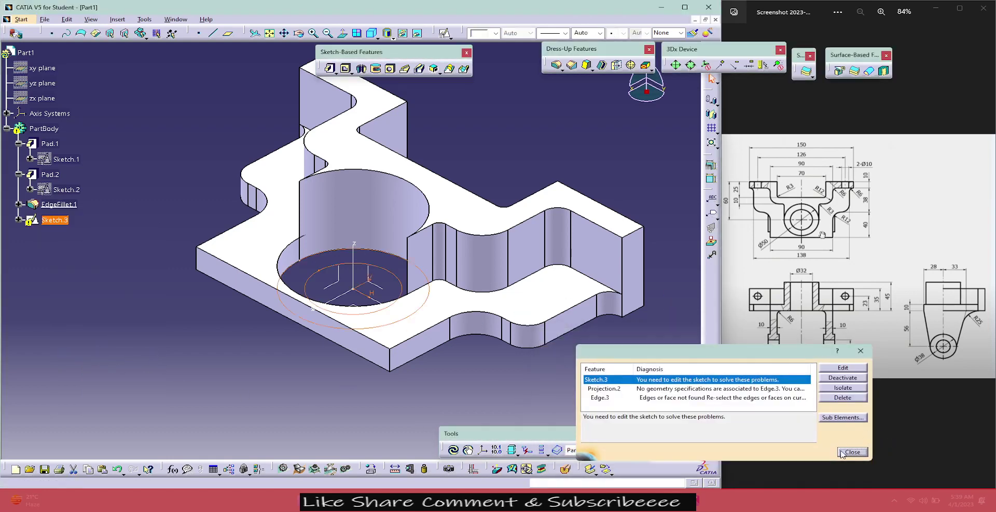
pyautogui.rightClick(56, 220)
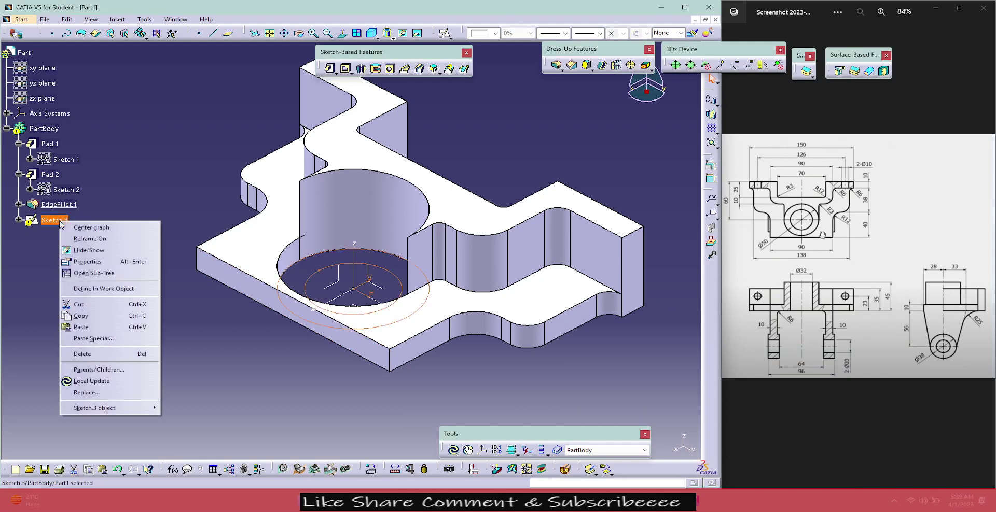
pyautogui.click(78, 354)
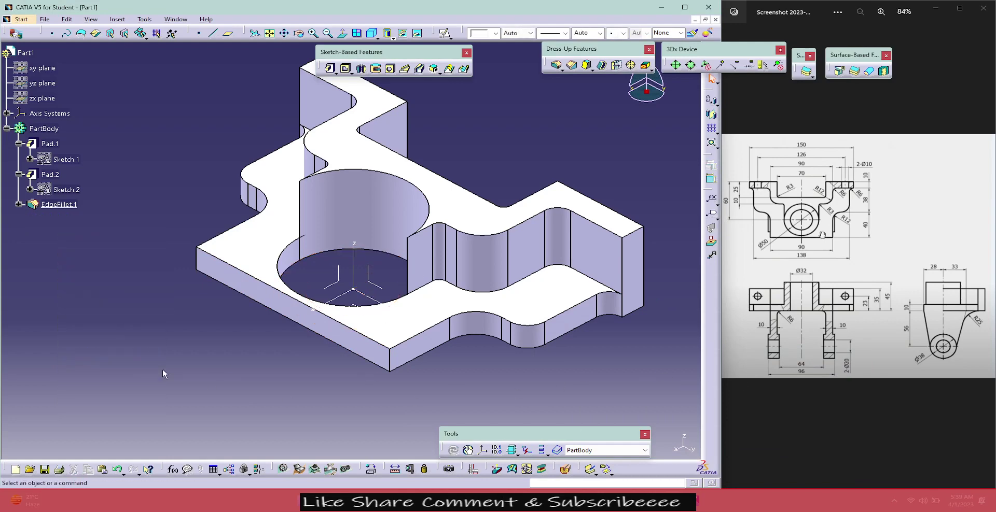
# - Start a positioned Sketch.4 on the origin plane with swapped axes and draw two concentric circles at the origin
pyautogui.click(357, 306)
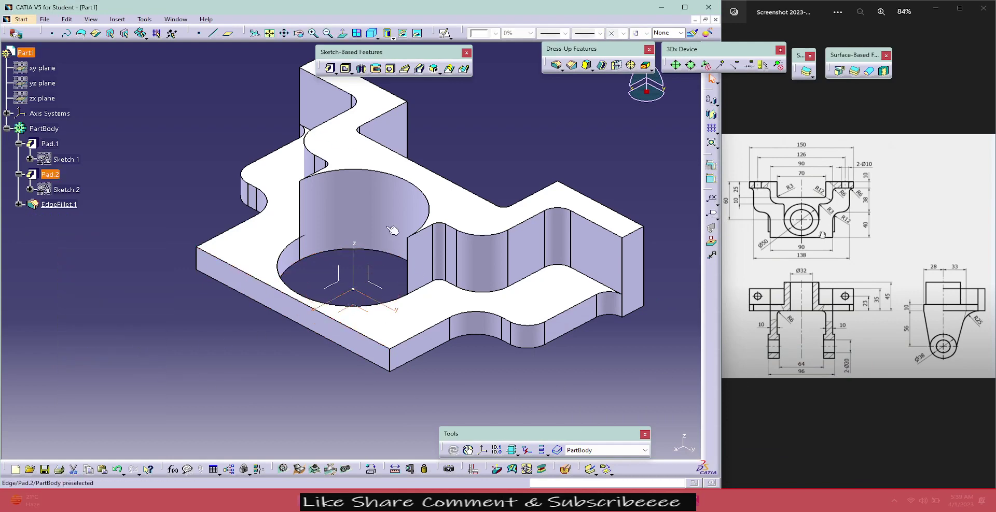
pyautogui.click(805, 72)
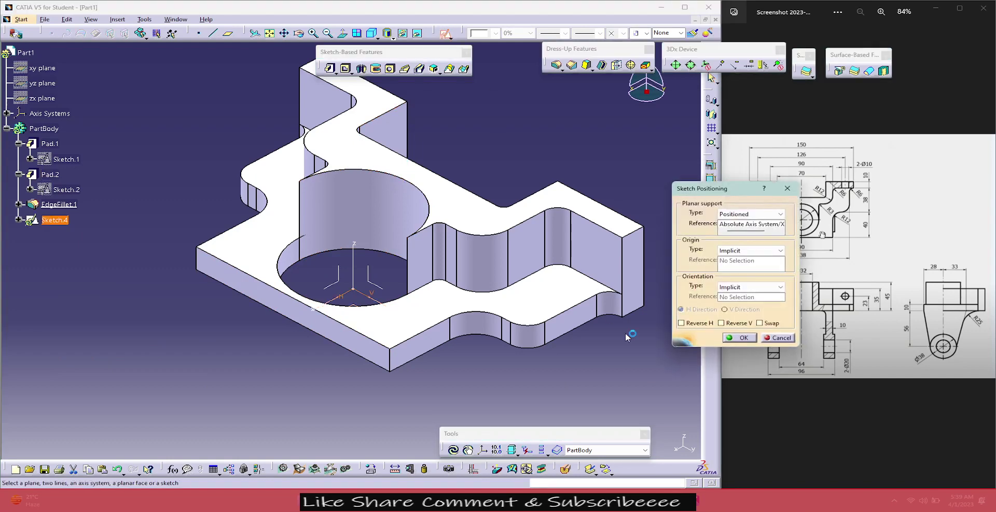
pyautogui.click(759, 323)
pyautogui.click(735, 340)
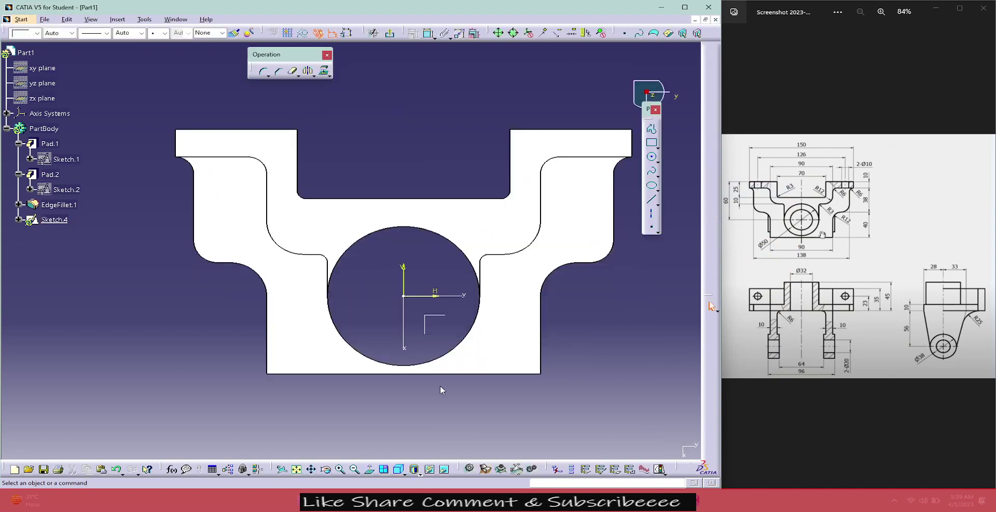
pyautogui.click(651, 156)
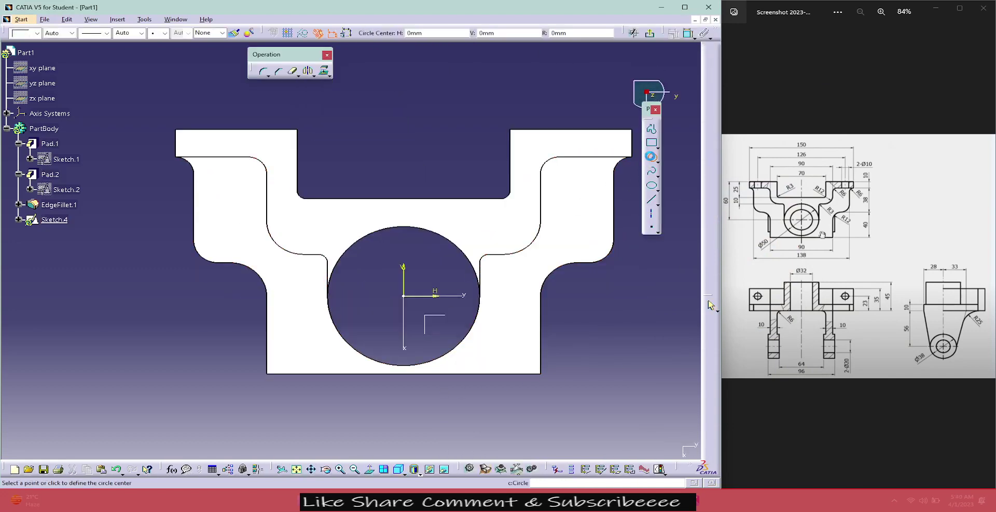
pyautogui.click(403, 296)
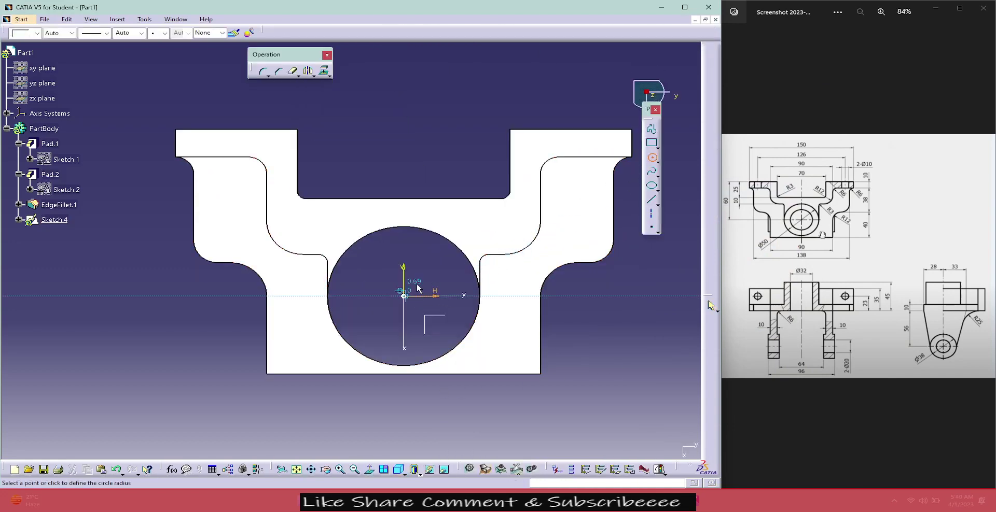
pyautogui.click(437, 262)
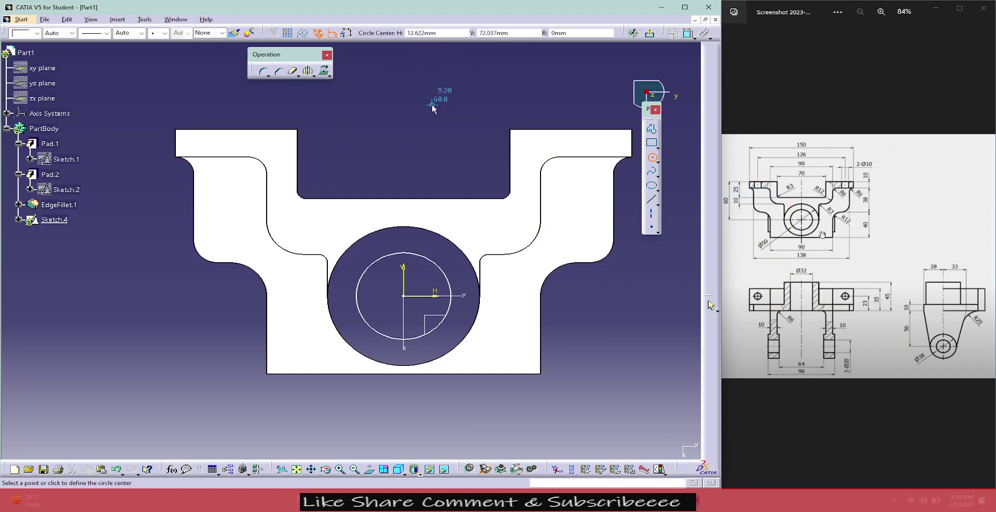
pyautogui.click(404, 297)
pyautogui.click(429, 283)
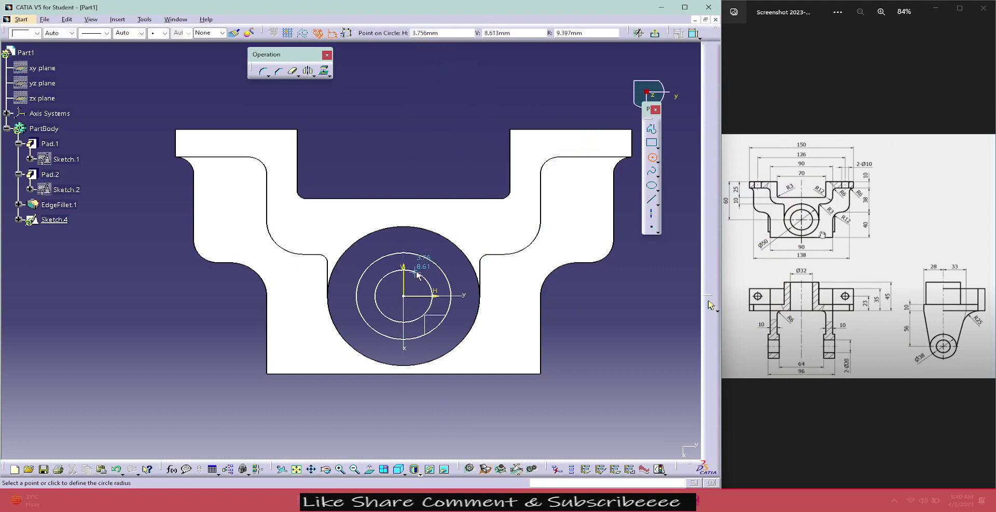
# - Constrain the outer circle to diameter 50 and the inner to 32, then exit the sketcher
pyautogui.click(653, 158)
pyautogui.click(429, 35)
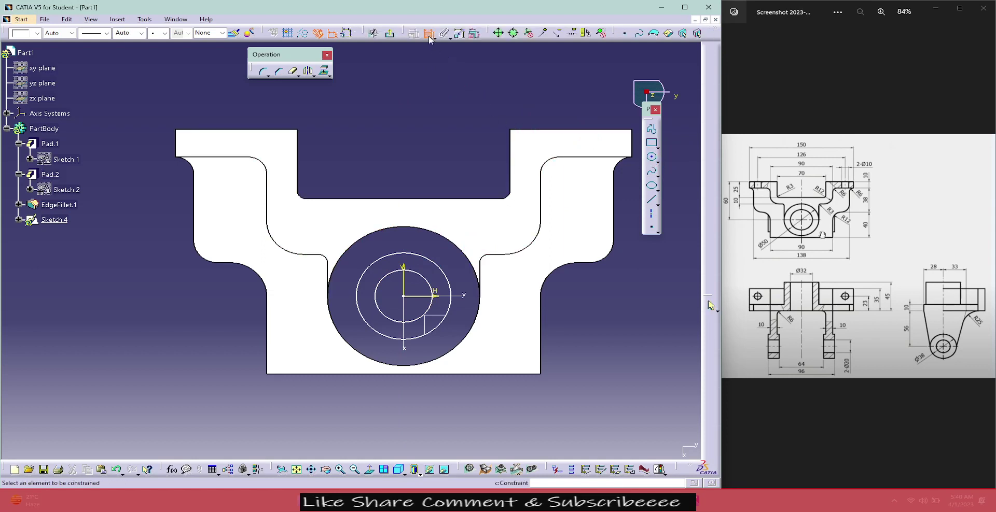
pyautogui.click(426, 257)
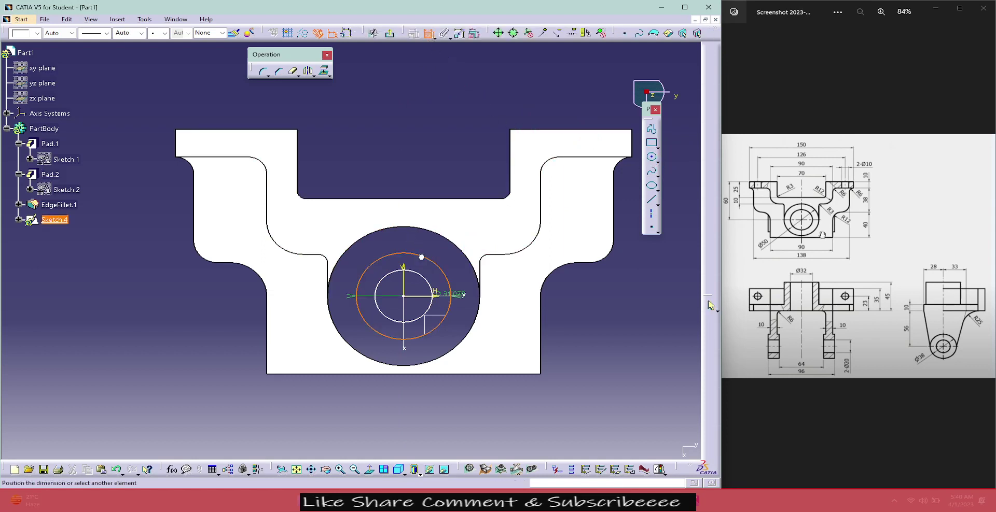
pyautogui.doubleClick(478, 151)
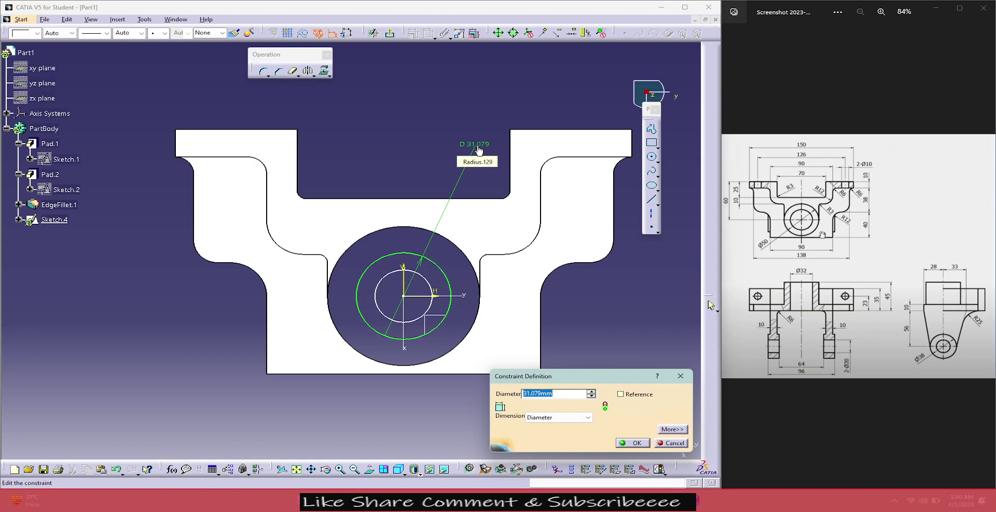
pyautogui.write('50')
pyautogui.press('Return')
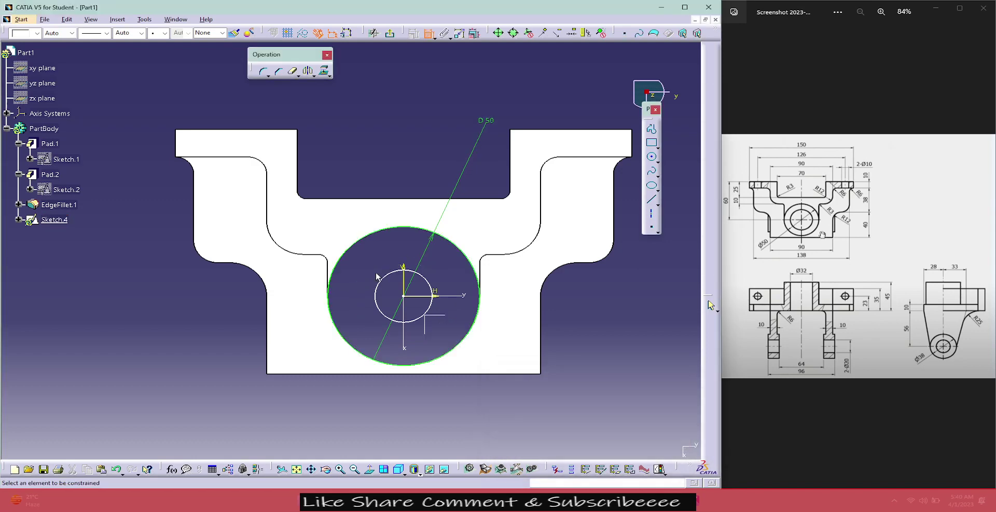
pyautogui.click(384, 274)
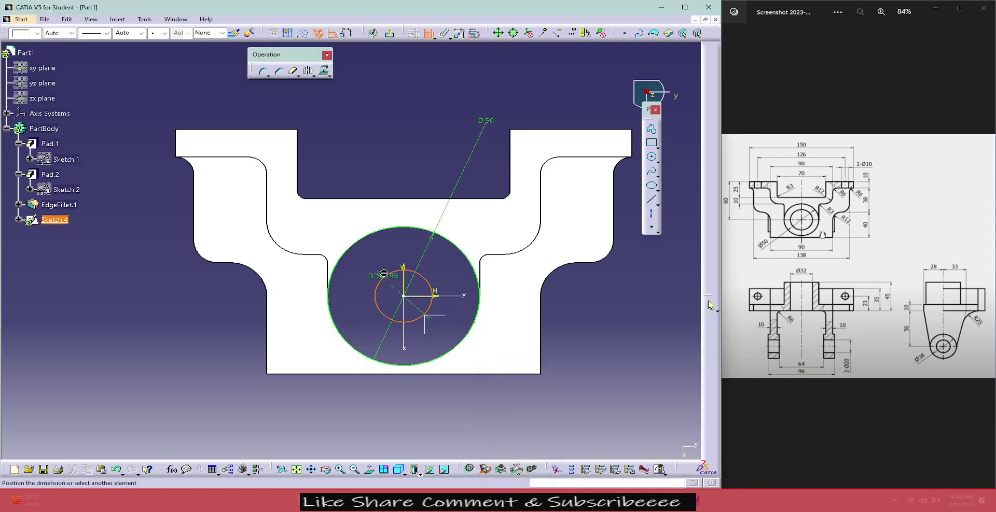
pyautogui.doubleClick(359, 155)
pyautogui.write('32')
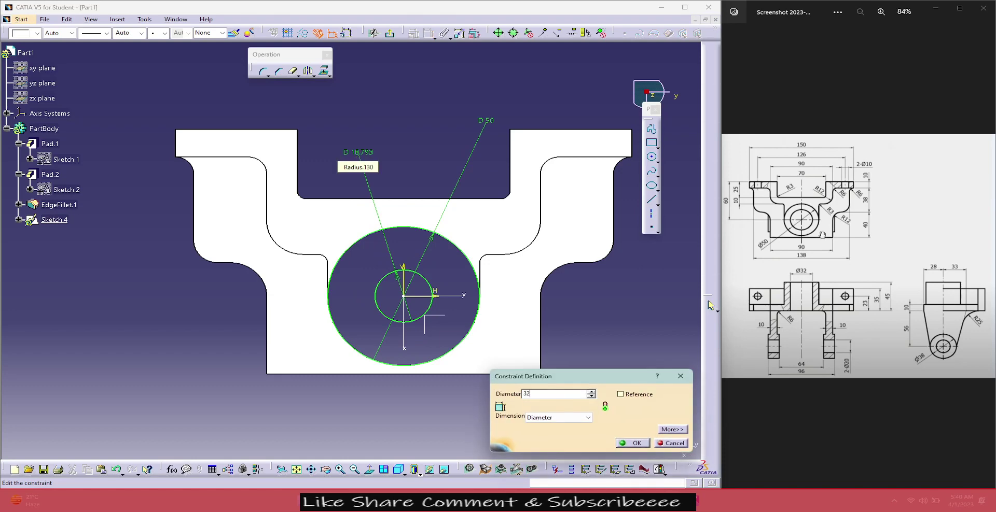
pyautogui.press('Return')
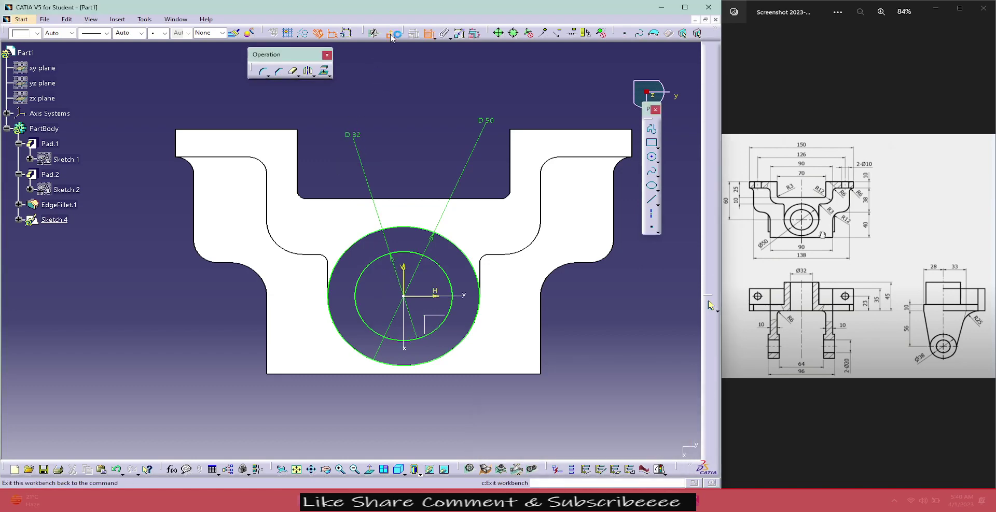
pyautogui.click(390, 33)
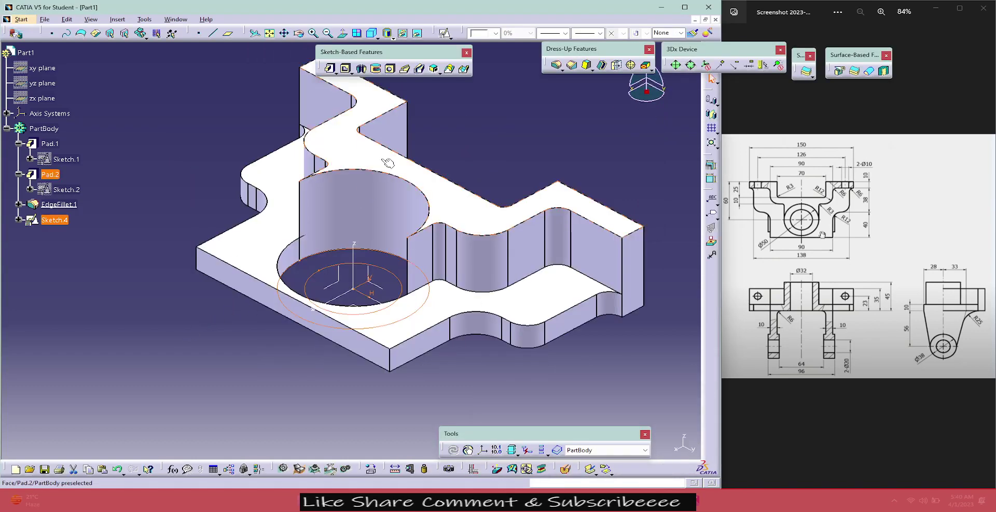
# - Pad Sketch.4's concentric circles 45 mm into Pad.4 and orbit to inspect the boss
pyautogui.click(331, 69)
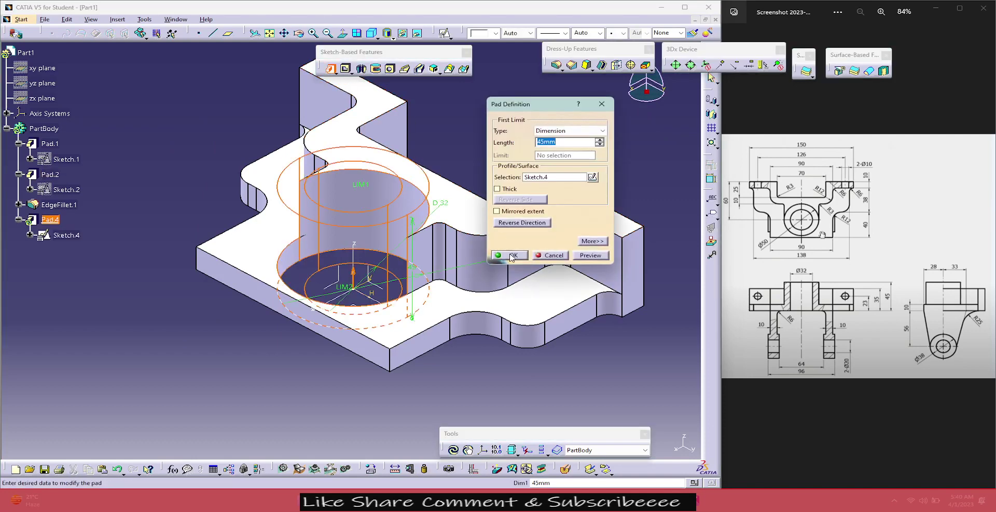
pyautogui.click(510, 255)
pyautogui.moveTo(263, 383)
pyautogui.mouseDown(button='middle')
pyautogui.moveTo(382, 159)
pyautogui.moveTo(306, 355)
pyautogui.mouseUp(button='middle')
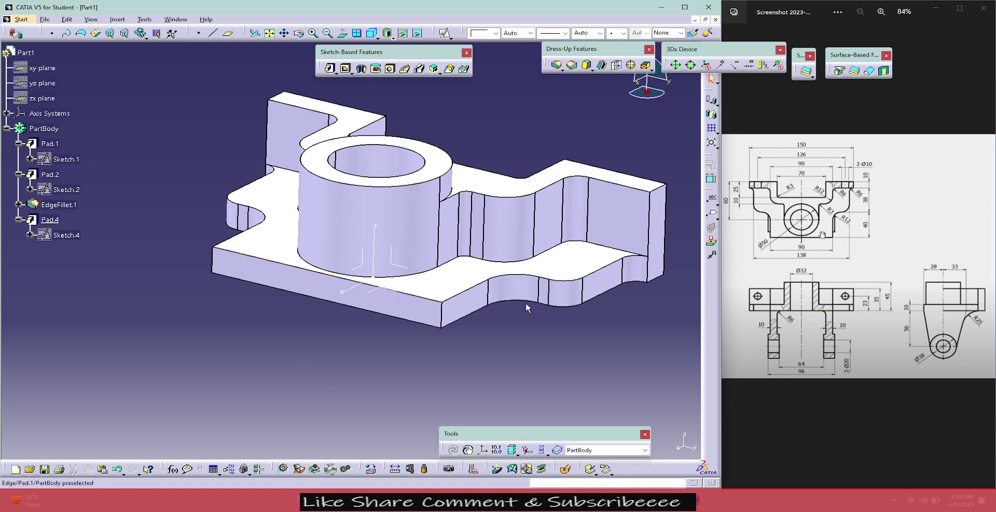
# - Place positioned Sketch.5 on Pad.1's front face and pan the view up-left
pyautogui.click(479, 300)
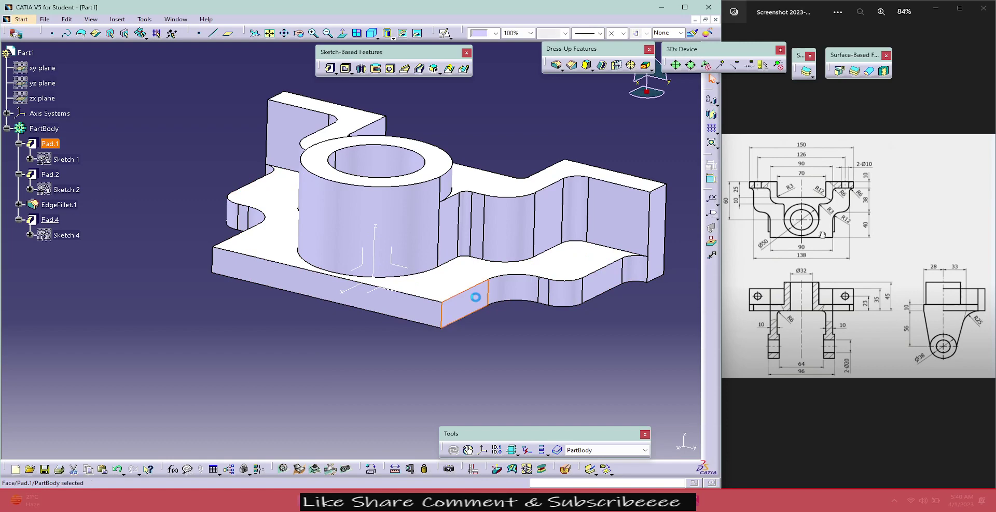
pyautogui.click(445, 33)
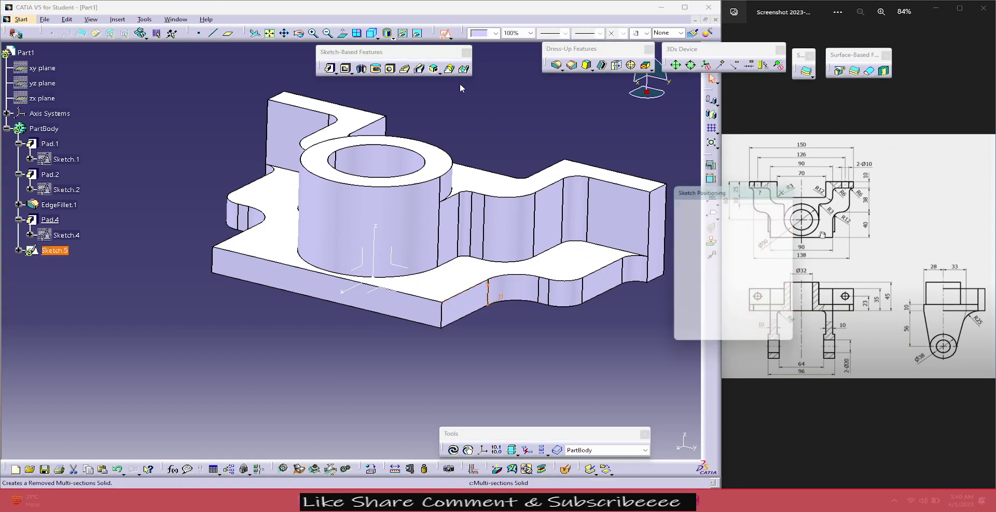
pyautogui.click(745, 341)
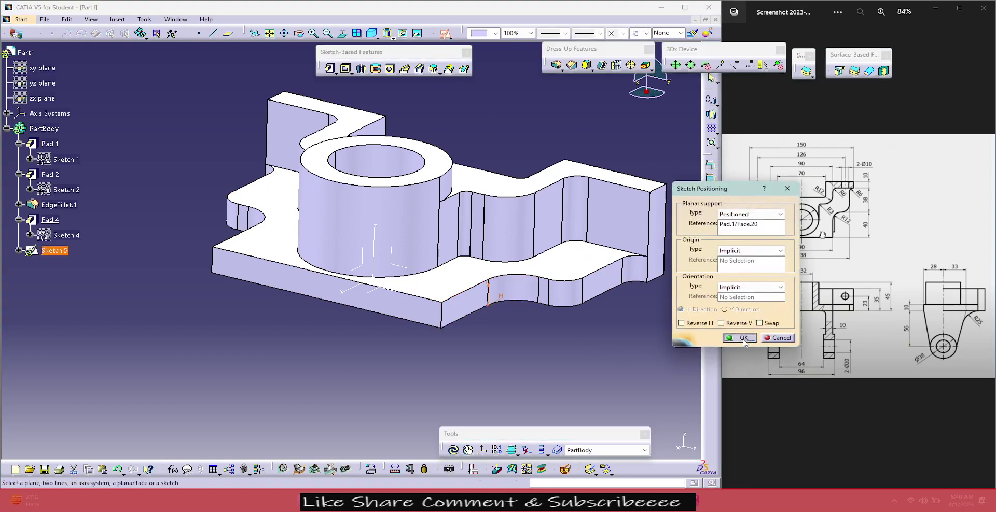
pyautogui.moveTo(574, 339)
pyautogui.mouseDown(button='middle')
pyautogui.moveTo(208, 212)
pyautogui.moveTo(206, 242)
pyautogui.mouseUp(button='middle')
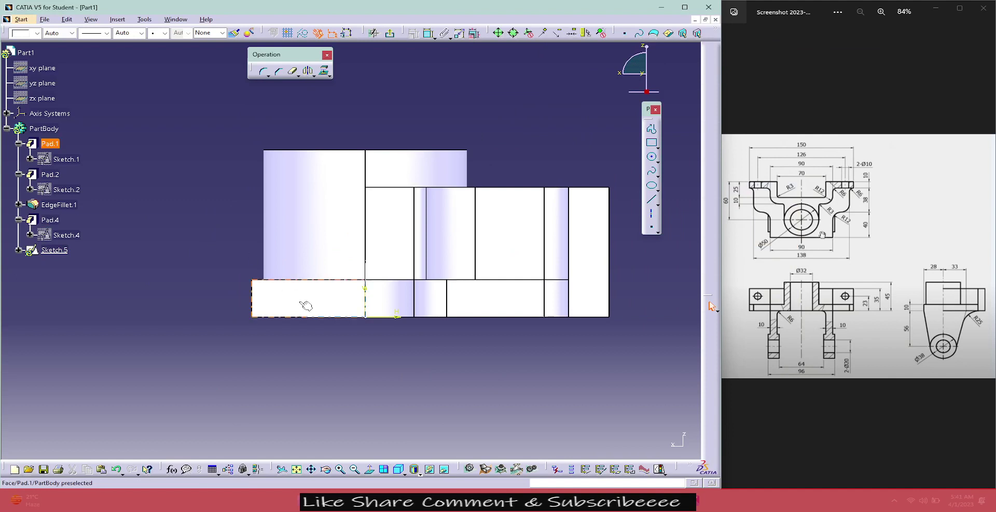
# - Draw two concentric circles centred below the part outline
pyautogui.moveTo(378, 360); pyautogui.dragTo(340, 323, button='middle')
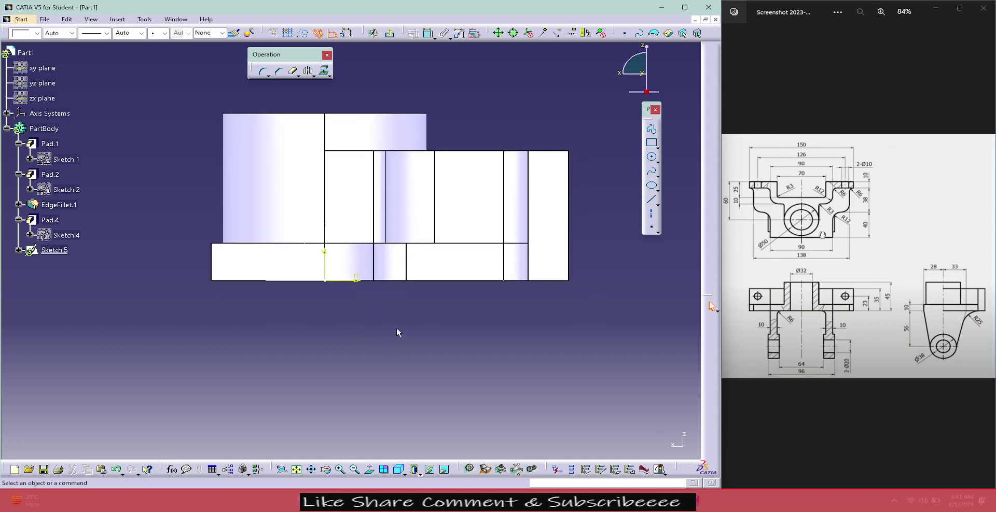
pyautogui.click(652, 157)
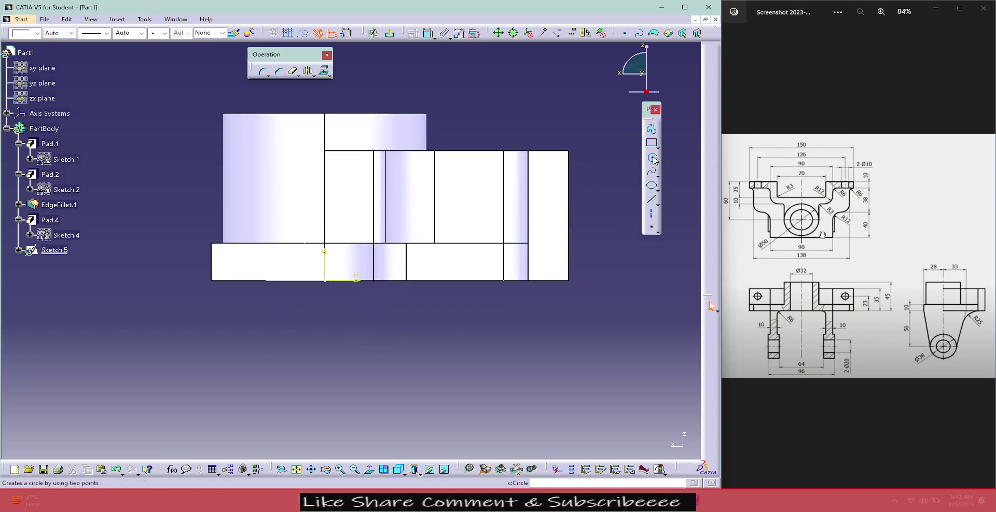
pyautogui.click(328, 372)
pyautogui.click(355, 351)
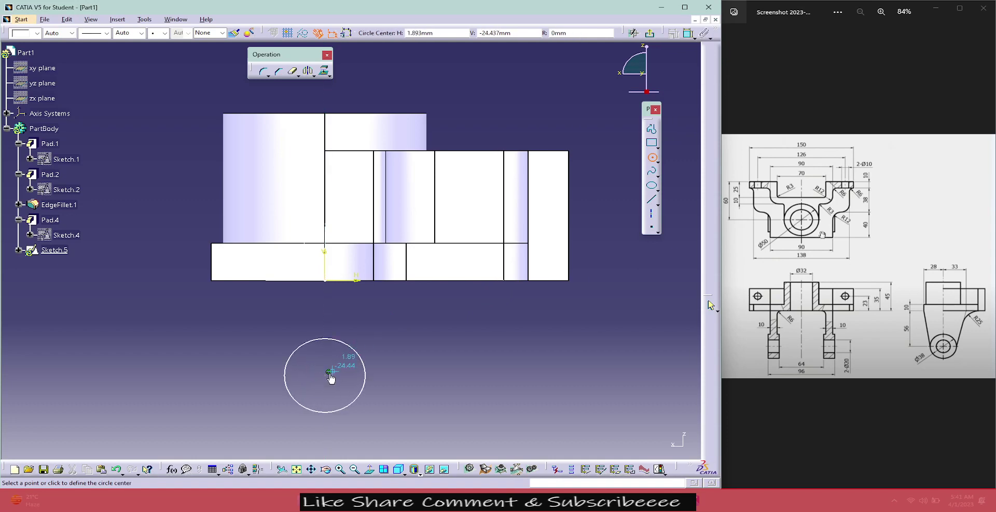
pyautogui.click(329, 372)
pyautogui.click(340, 361)
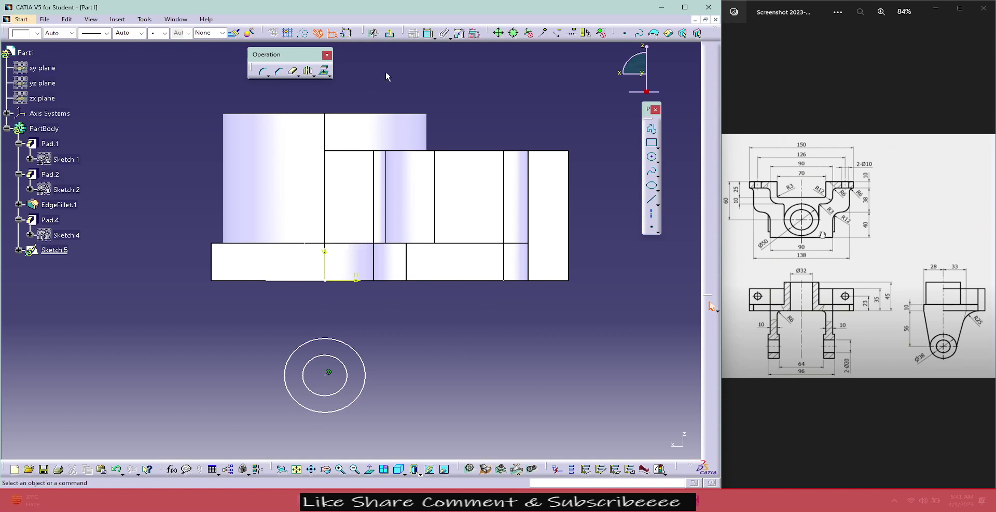
# - Dimension the inner circle to Ø20 and the outer circle to Ø38
pyautogui.click(429, 35)
pyautogui.click(346, 369)
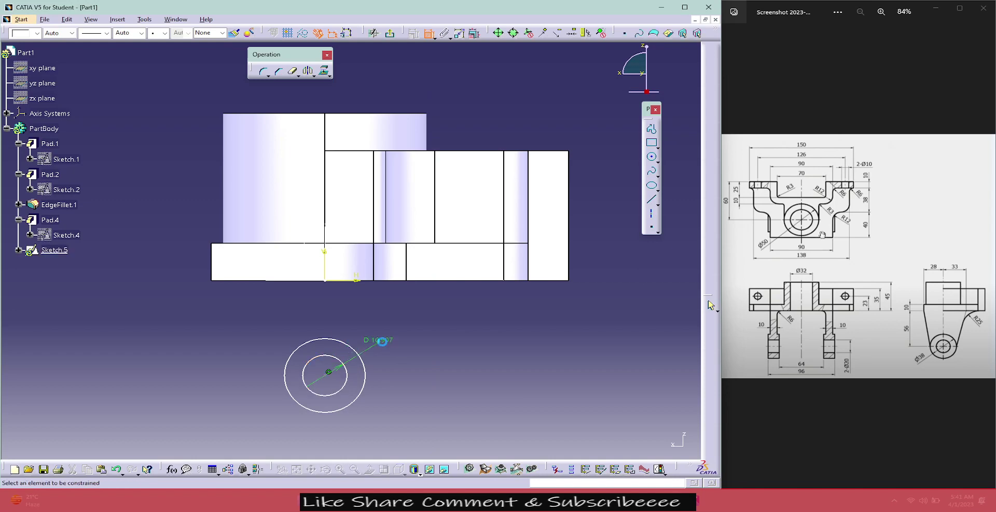
pyautogui.doubleClick(383, 340)
pyautogui.write('20')
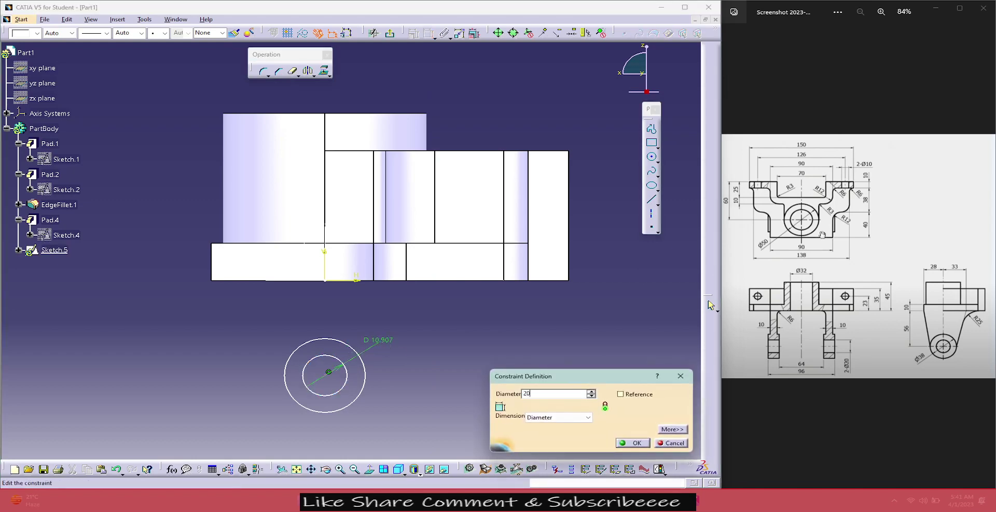
pyautogui.press('Return')
pyautogui.click(364, 370)
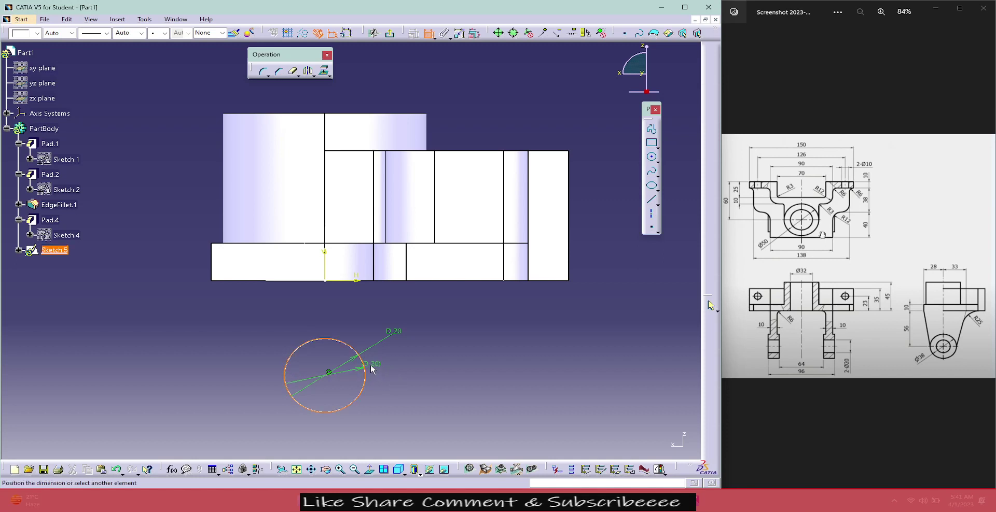
pyautogui.press('Escape')
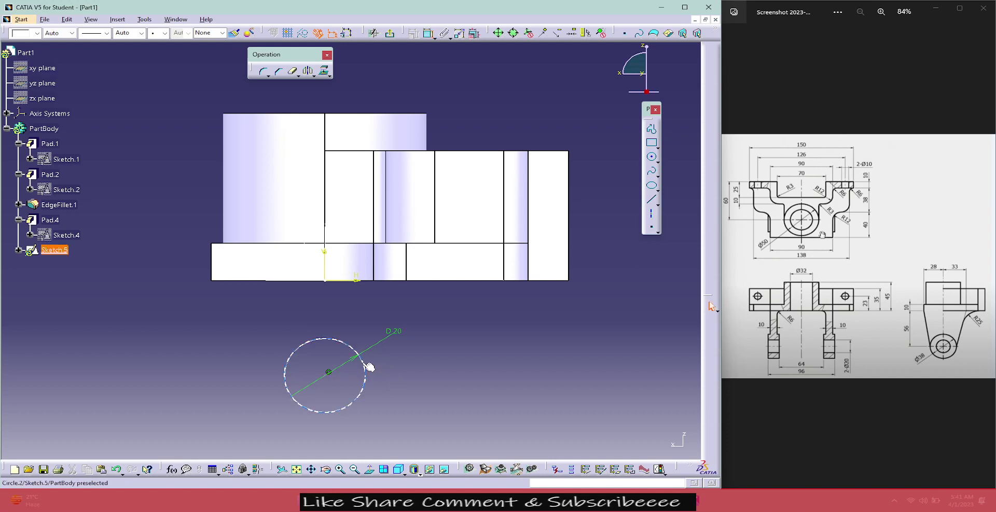
pyautogui.click(400, 399)
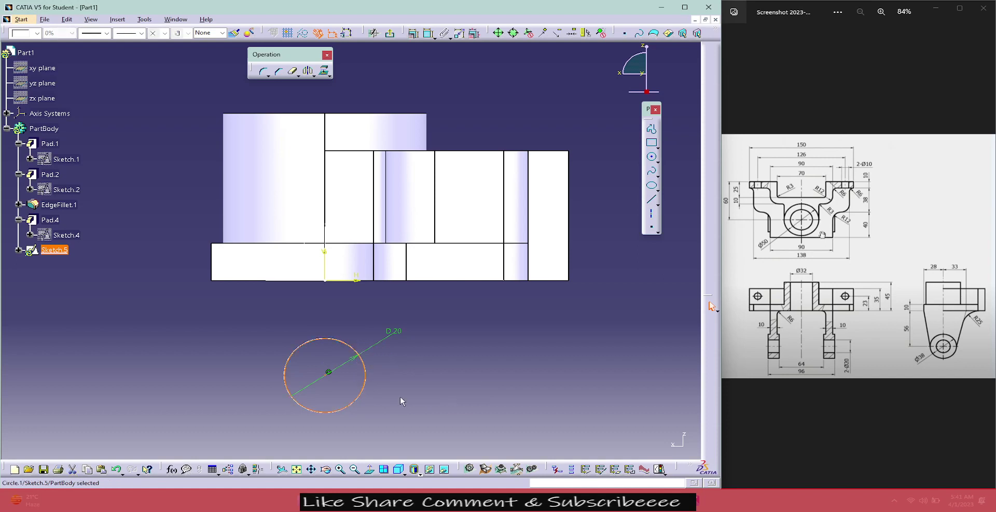
pyautogui.press('Escape')
pyautogui.doubleClick(424, 368)
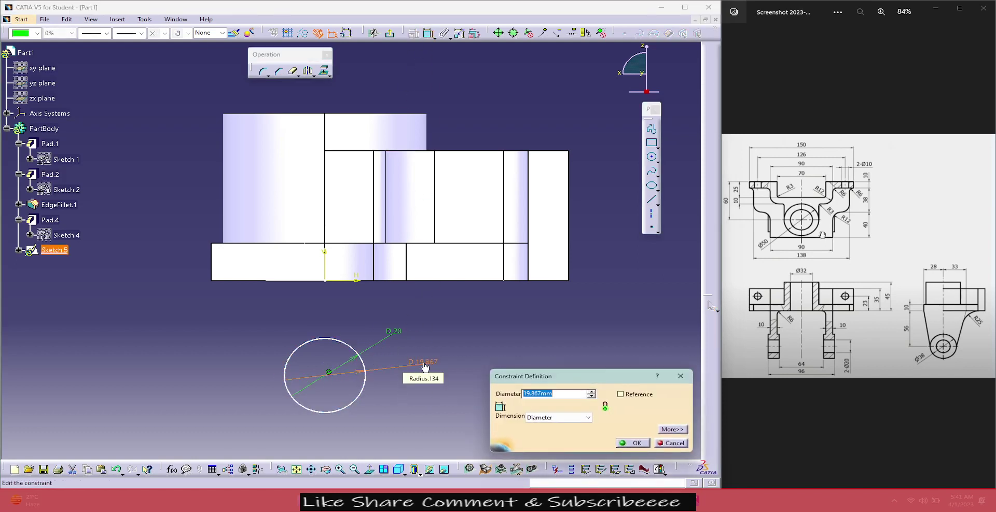
pyautogui.write('38')
pyautogui.press('Return')
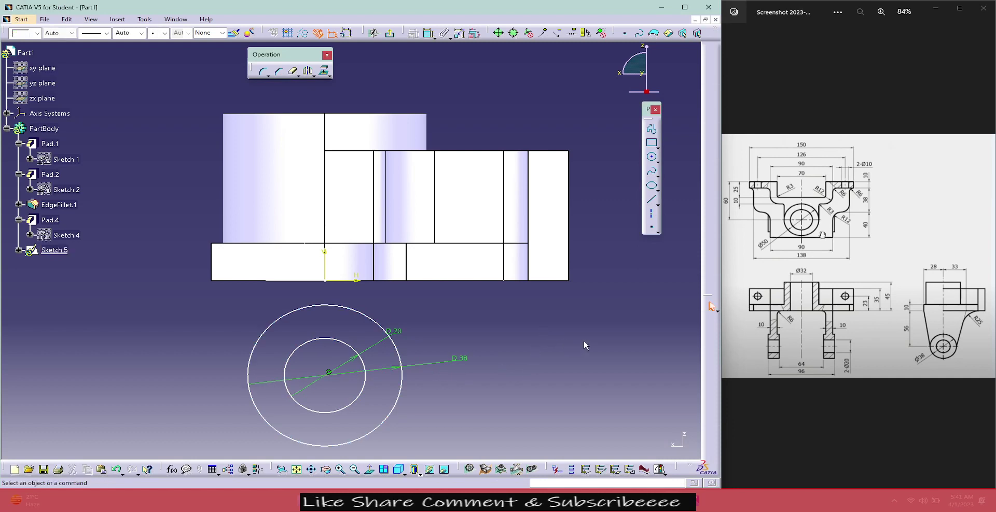
# - Set a 56 mm vertical distance from the part's bottom edge to the circles' centre
pyautogui.click(428, 32)
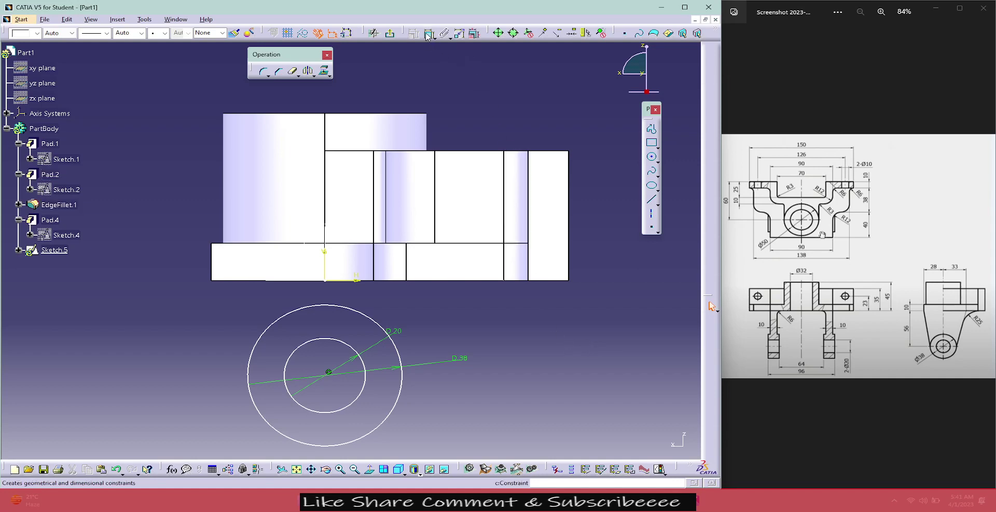
pyautogui.click(325, 376)
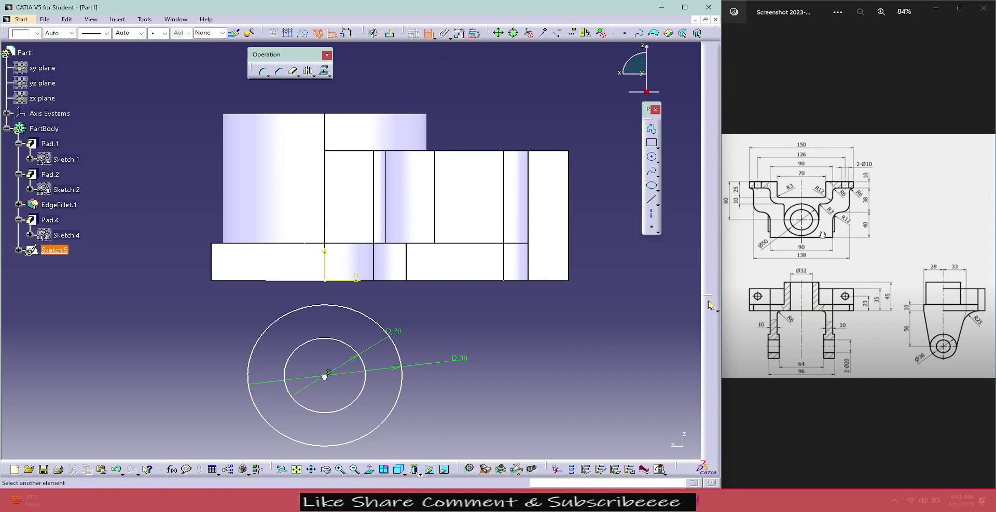
pyautogui.click(274, 281)
pyautogui.click(160, 326)
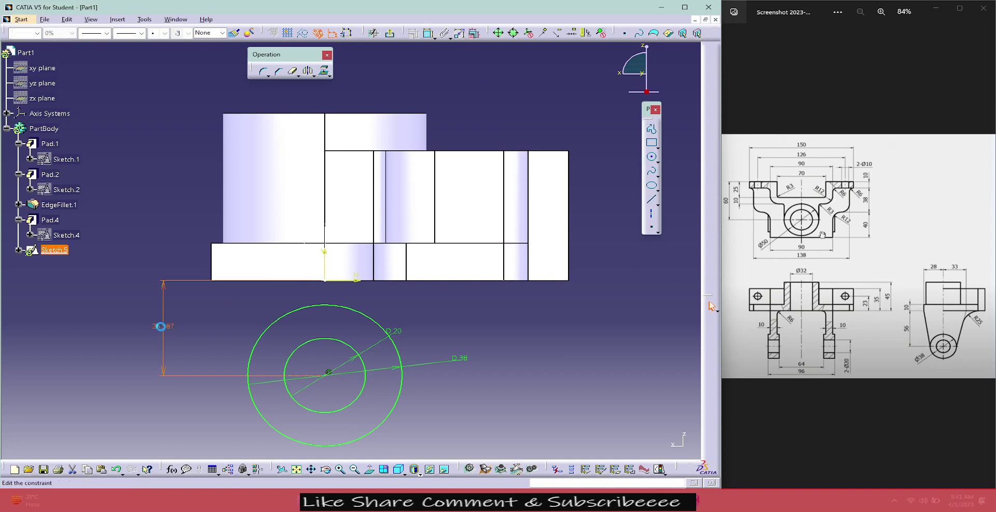
pyautogui.doubleClick(161, 326)
pyautogui.write('56mm')
pyautogui.press('Return')
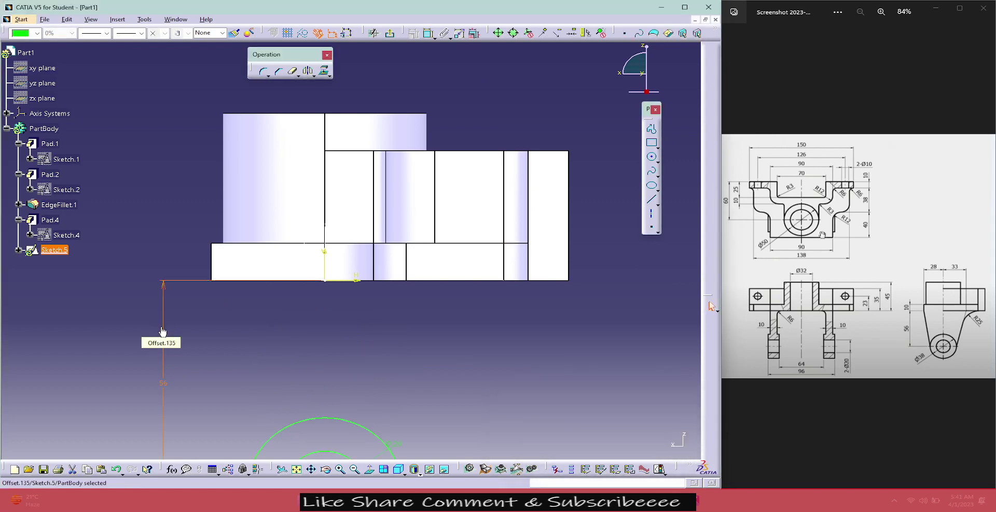
pyautogui.moveTo(333, 329); pyautogui.dragTo(344, 302, button='middle')
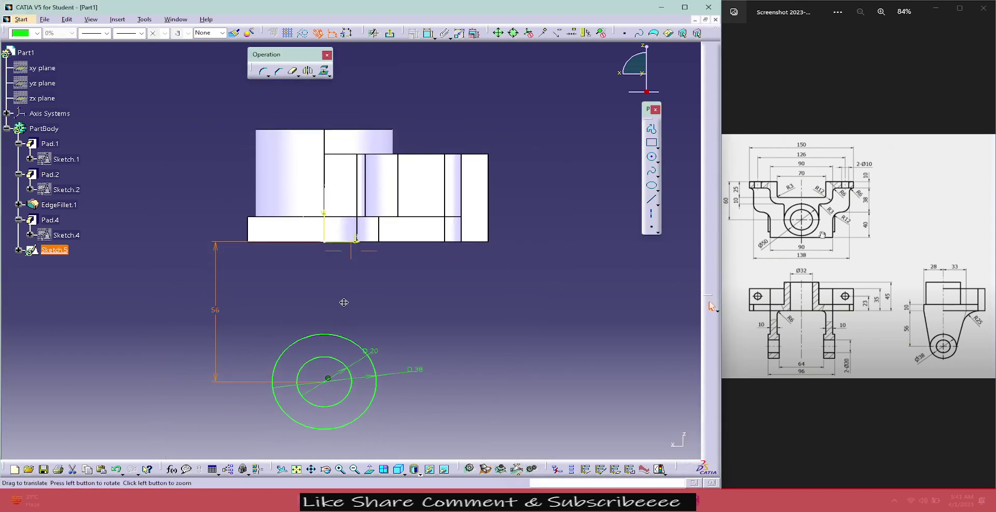
# - Draw a line from the Ø38 circle up to the part's bottom-left corner
pyautogui.click(462, 329)
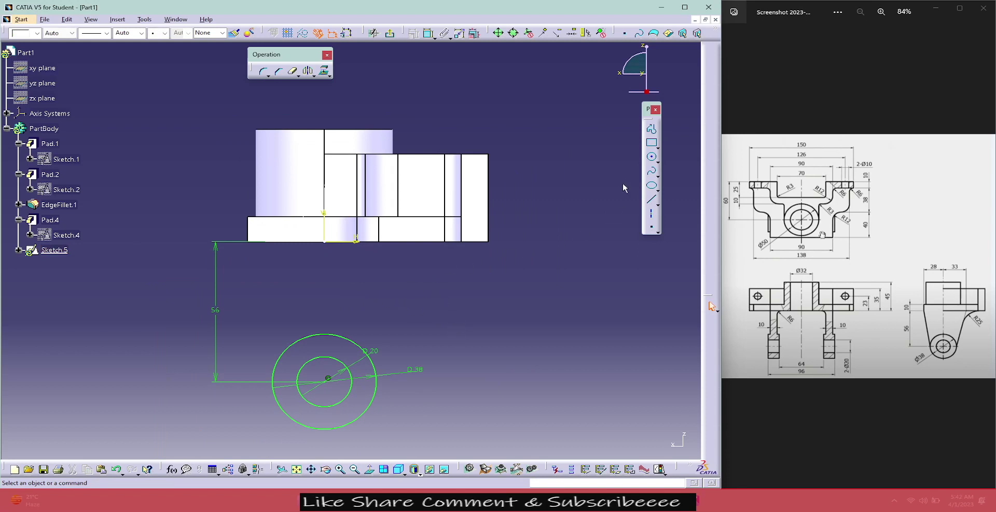
pyautogui.click(651, 200)
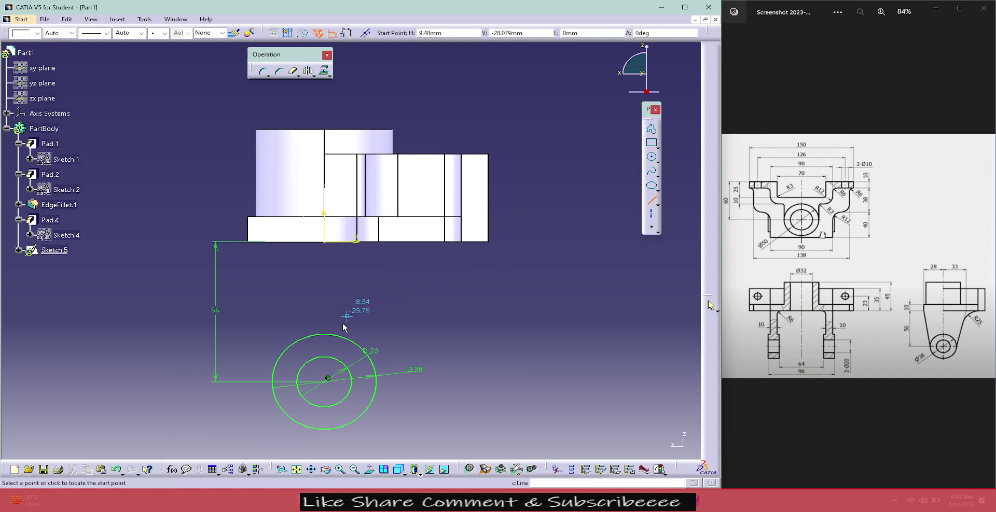
pyautogui.click(281, 356)
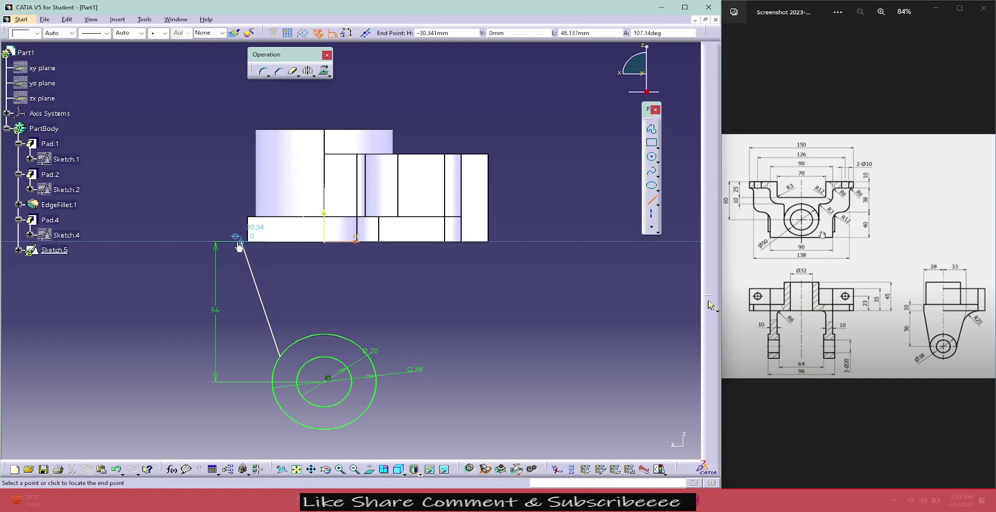
pyautogui.click(238, 238)
# - Make the line's upper endpoint coincident with the part's bottom-left edge
pyautogui.click(439, 279)
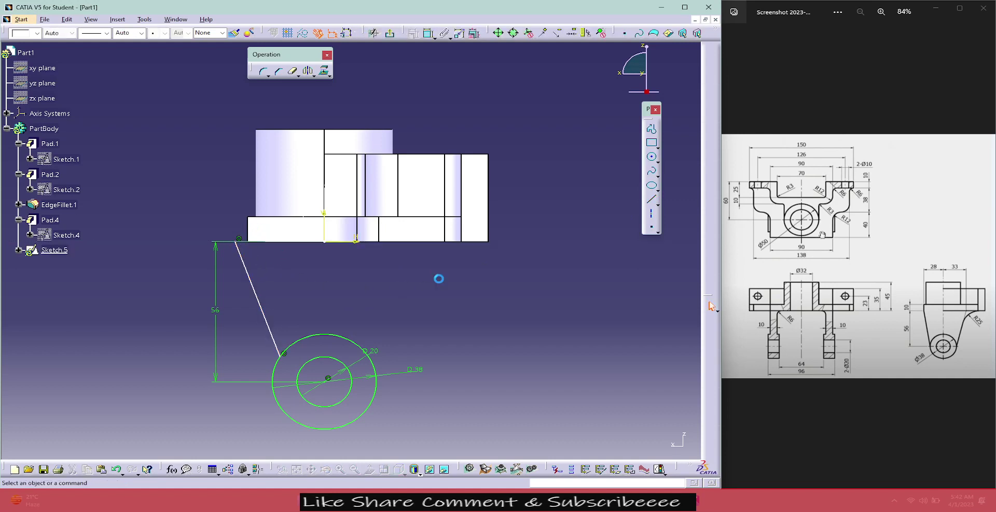
pyautogui.click(250, 230)
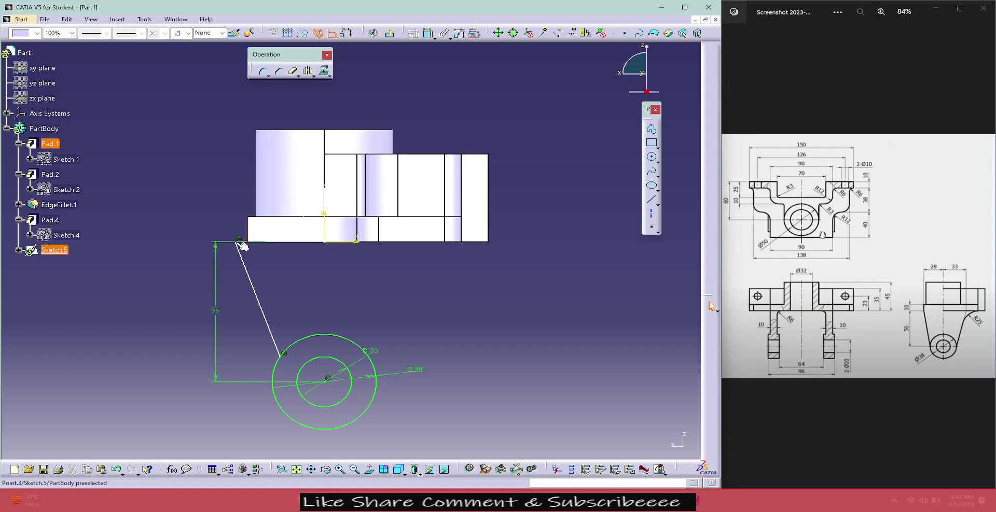
pyautogui.keyDown('ctrl'); pyautogui.click(239, 240); pyautogui.keyUp('ctrl')
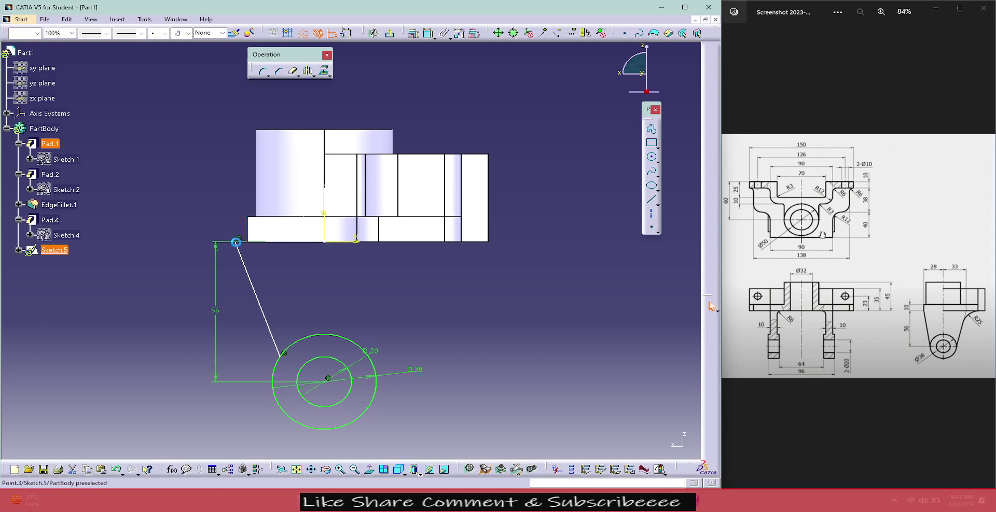
pyautogui.click(412, 35)
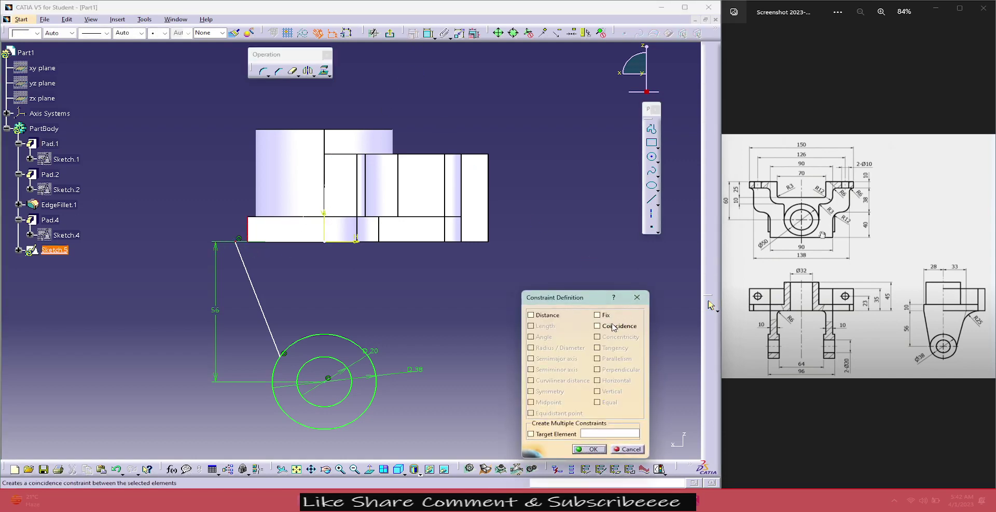
pyautogui.click(612, 327)
pyautogui.click(588, 450)
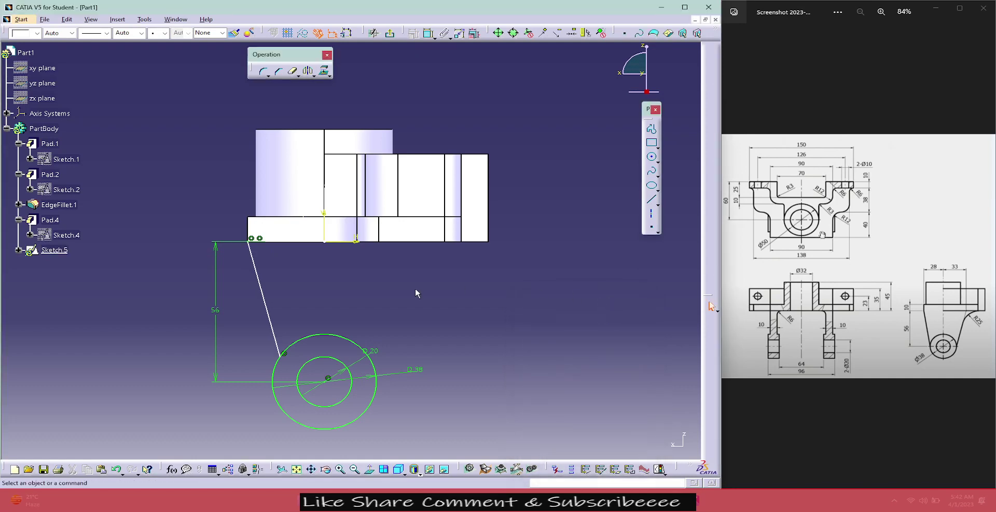
# - Constrain the slanted line tangent to the Ø38 circle
pyautogui.click(267, 300)
pyautogui.keyDown('ctrl'); pyautogui.click(273, 377); pyautogui.keyUp('ctrl')
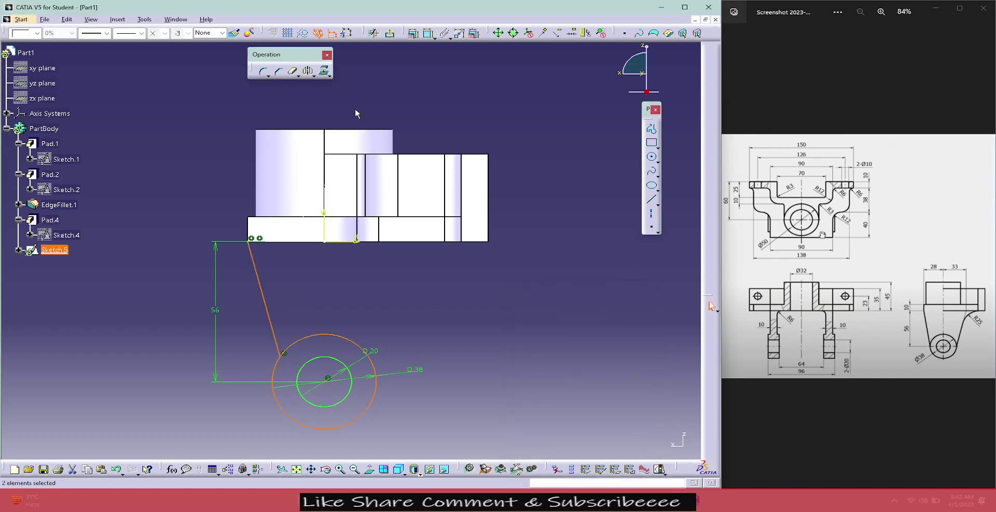
pyautogui.click(412, 34)
pyautogui.click(612, 349)
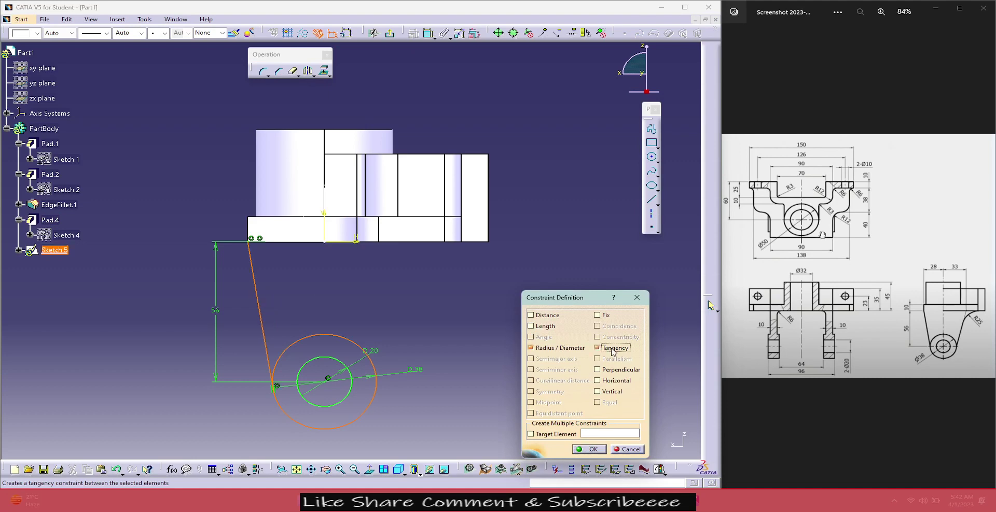
pyautogui.click(597, 450)
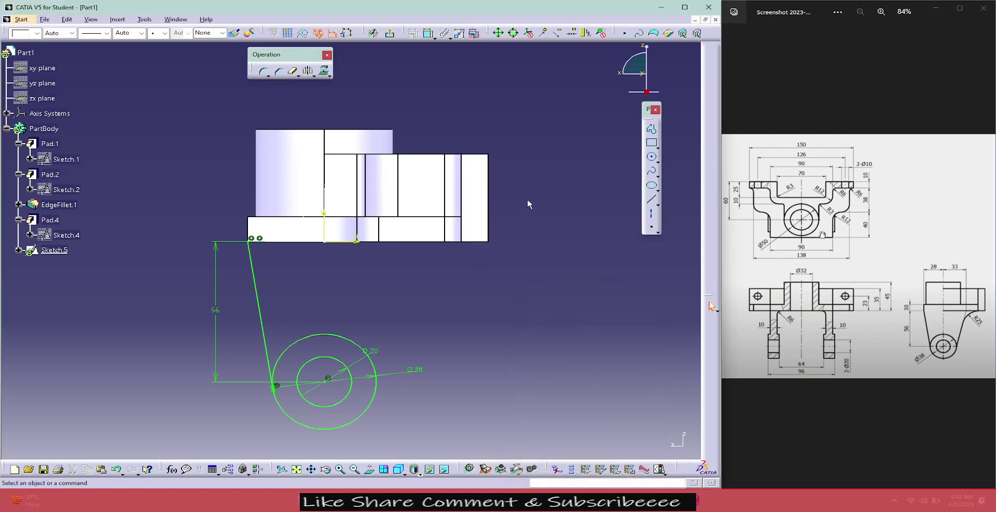
pyautogui.click(650, 200)
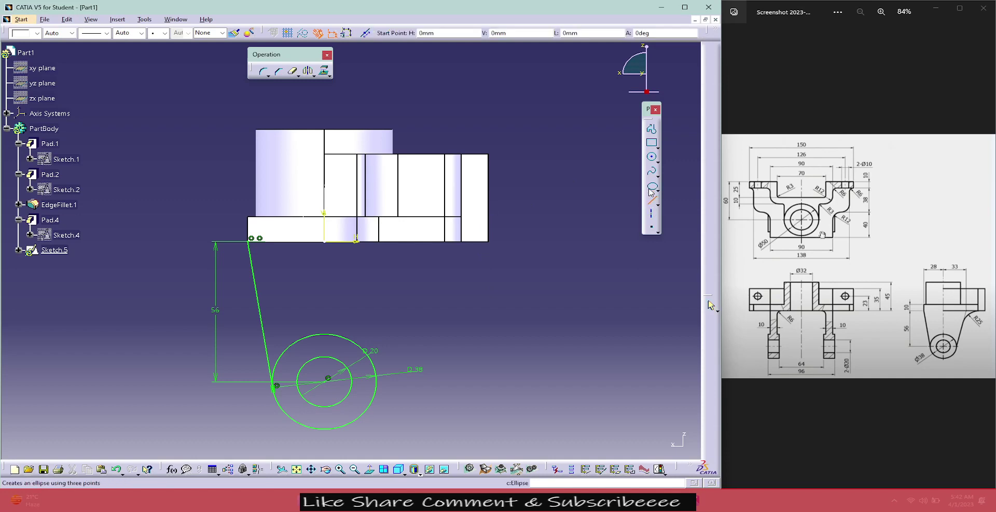
# - Draw a profile from the Ø38 circle up to the bottom edge, plus a short horizontal segment
pyautogui.click(651, 129)
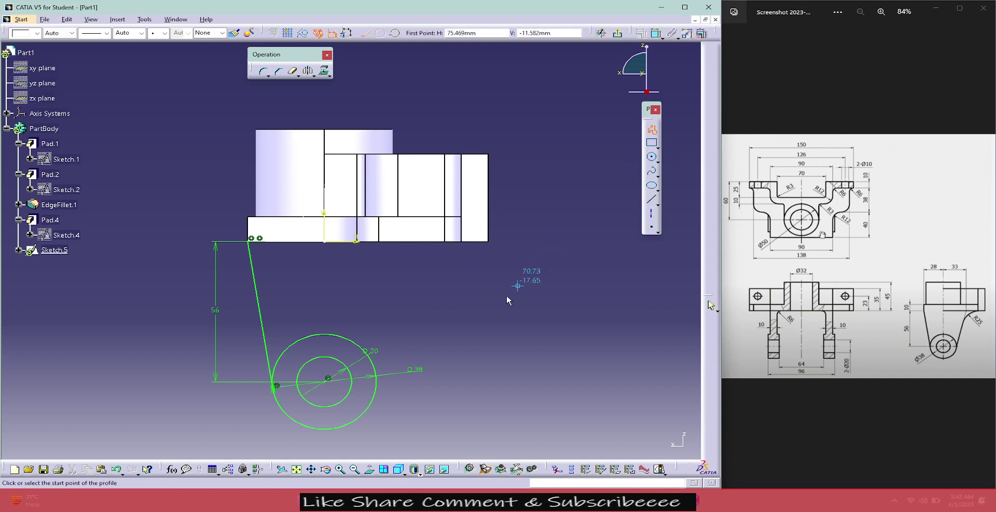
pyautogui.click(377, 362)
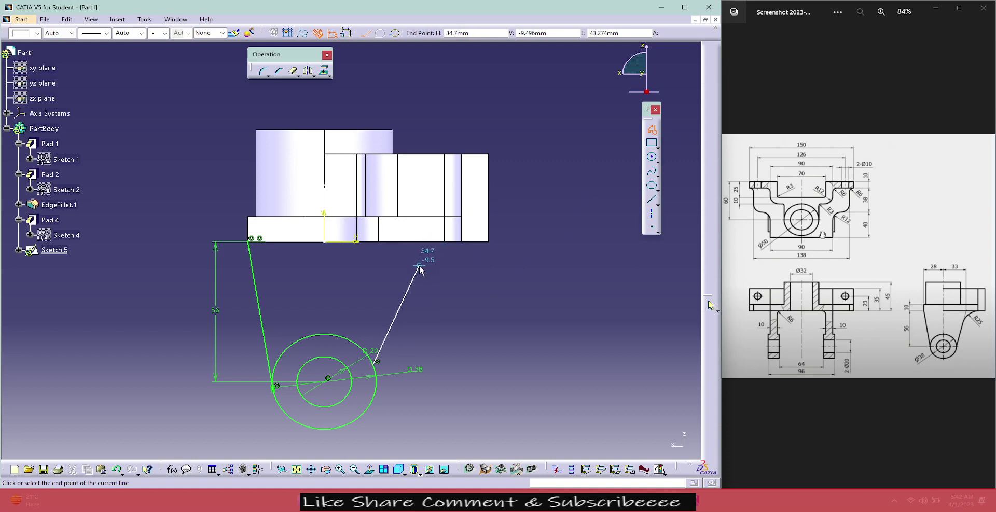
pyautogui.click(439, 241)
pyautogui.click(512, 242)
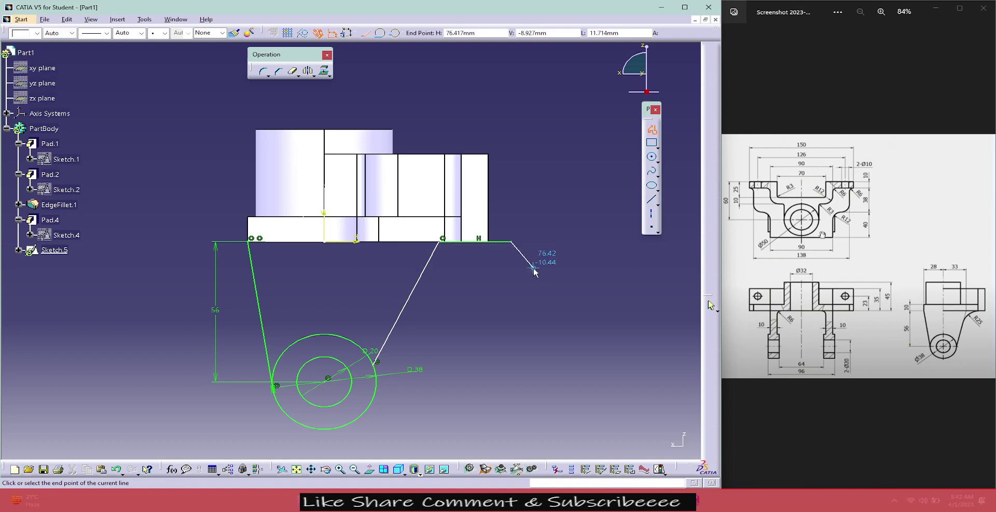
pyautogui.press('Escape')
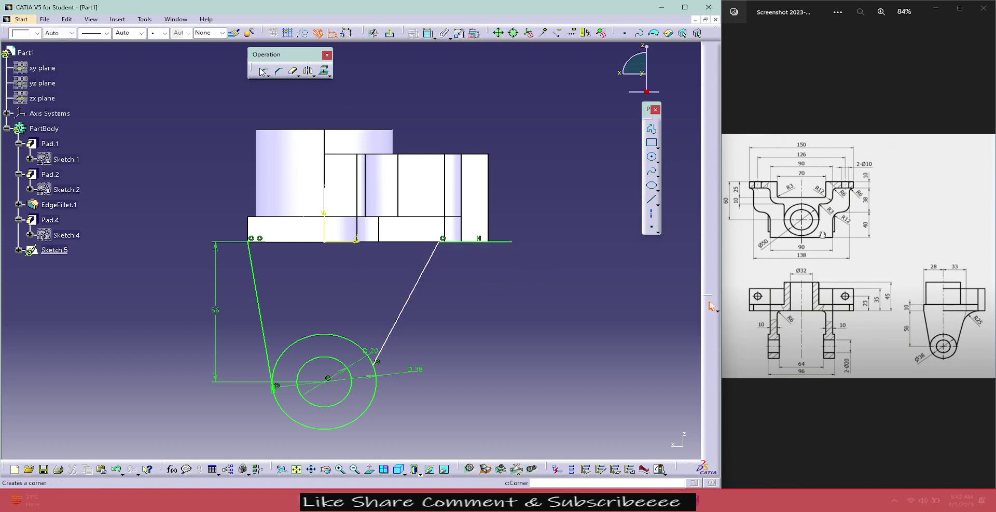
# - Round the corner between the slanted and horizontal lines with an R25 fillet
pyautogui.click(262, 72)
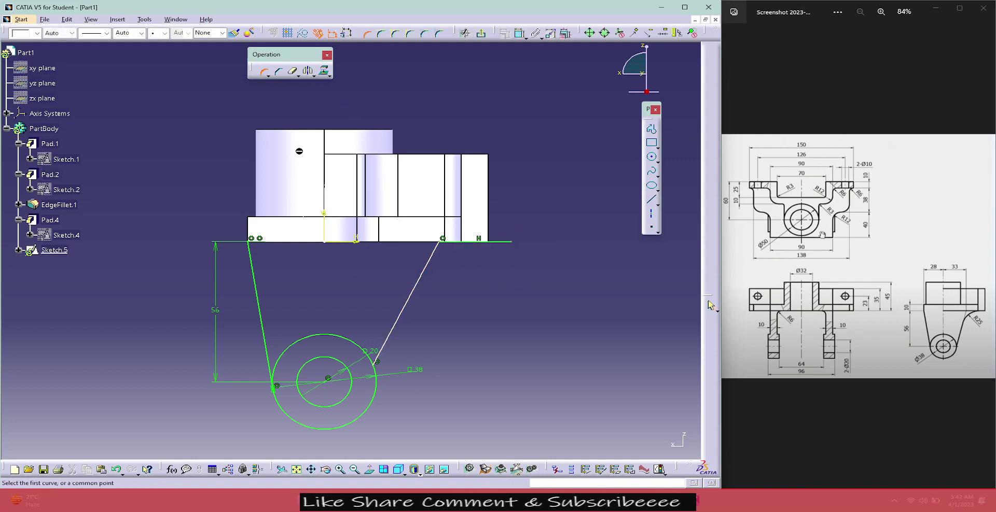
pyautogui.click(443, 240)
pyautogui.click(451, 257)
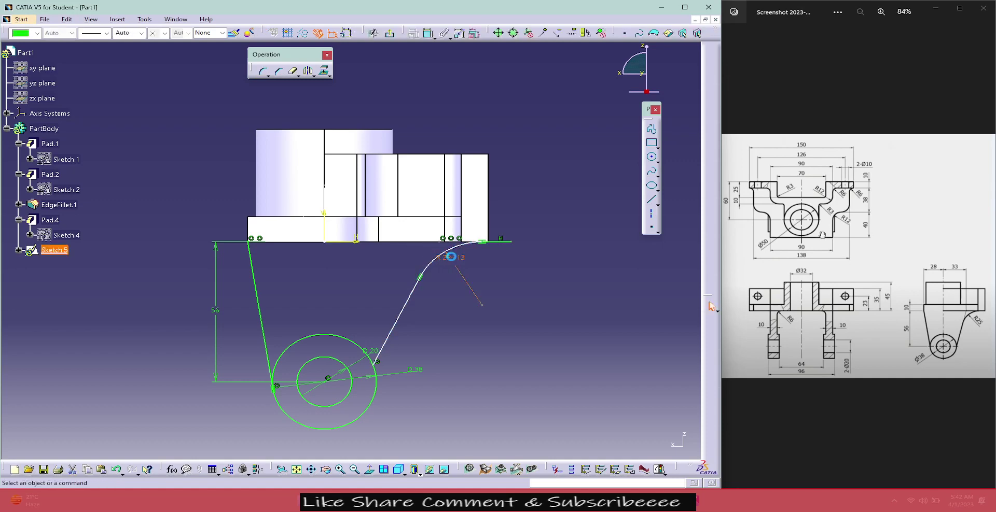
pyautogui.doubleClick(451, 257)
pyautogui.write('25')
pyautogui.press('Return')
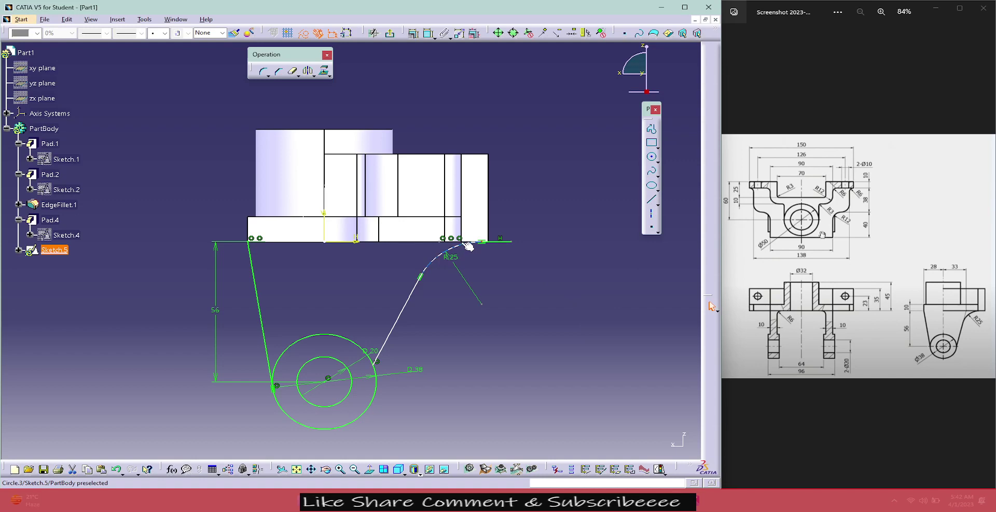
pyautogui.click(468, 243)
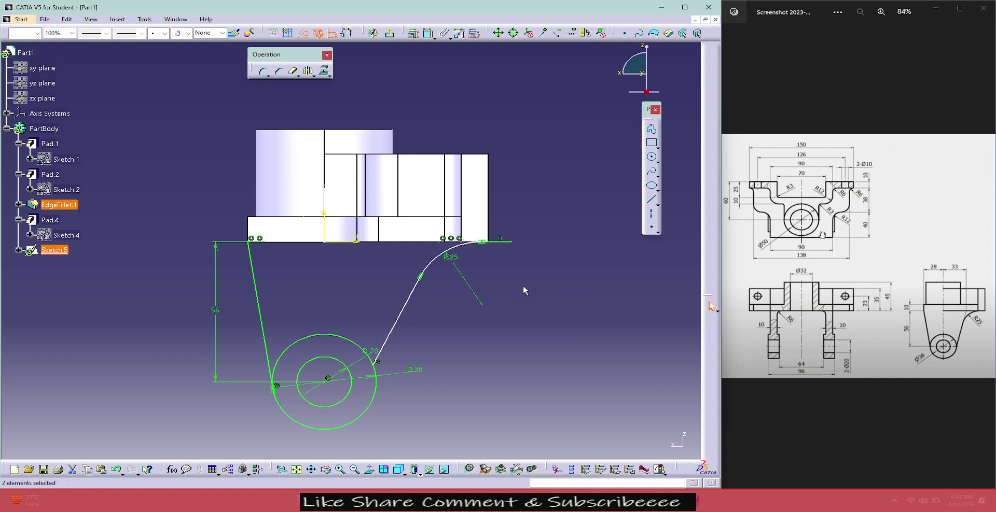
# - Make the R25 arc end coincident with its point and turn the short top line into construction
pyautogui.click(413, 33)
pyautogui.click(620, 326)
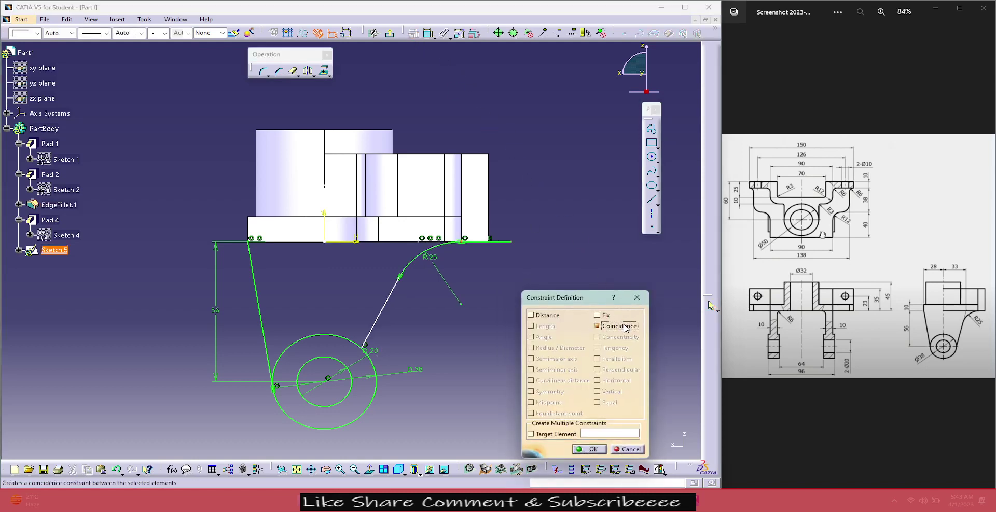
pyautogui.click(594, 450)
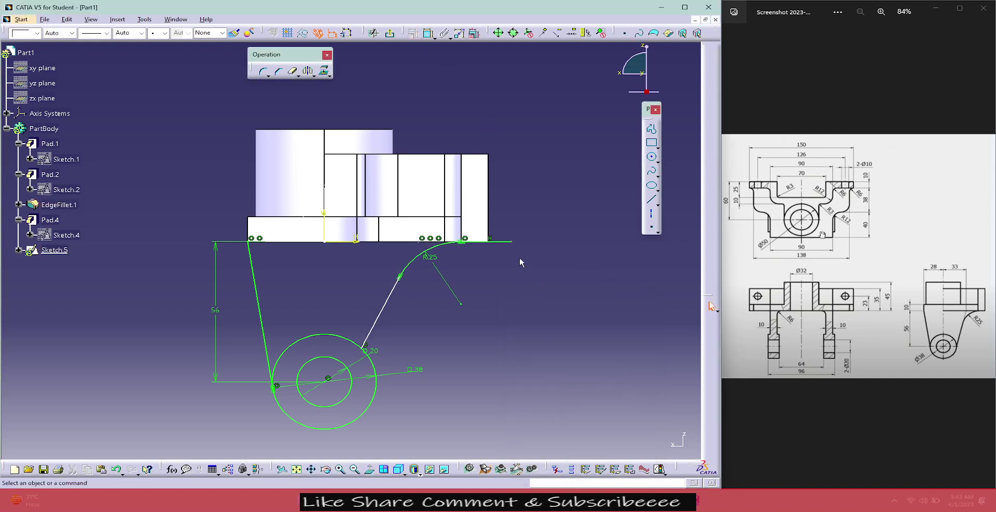
pyautogui.click(507, 242)
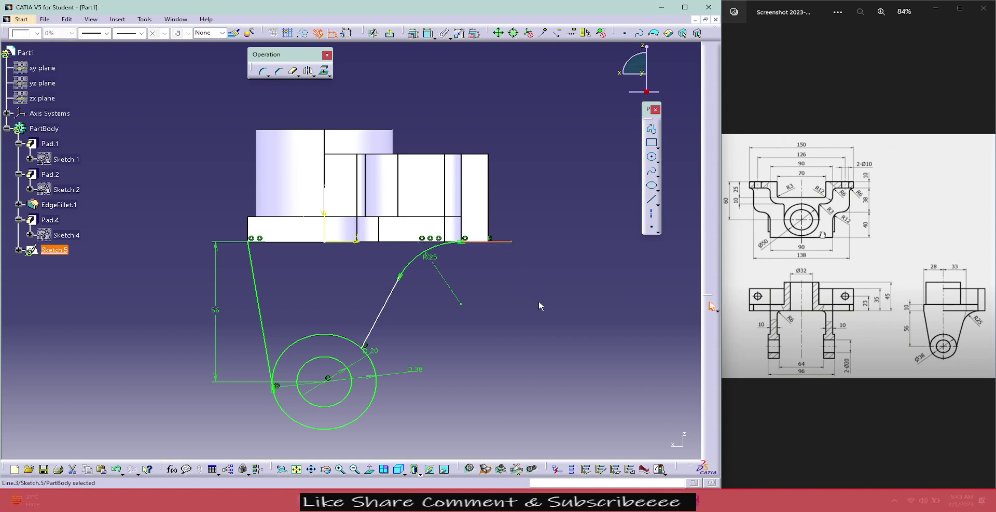
pyautogui.click(303, 33)
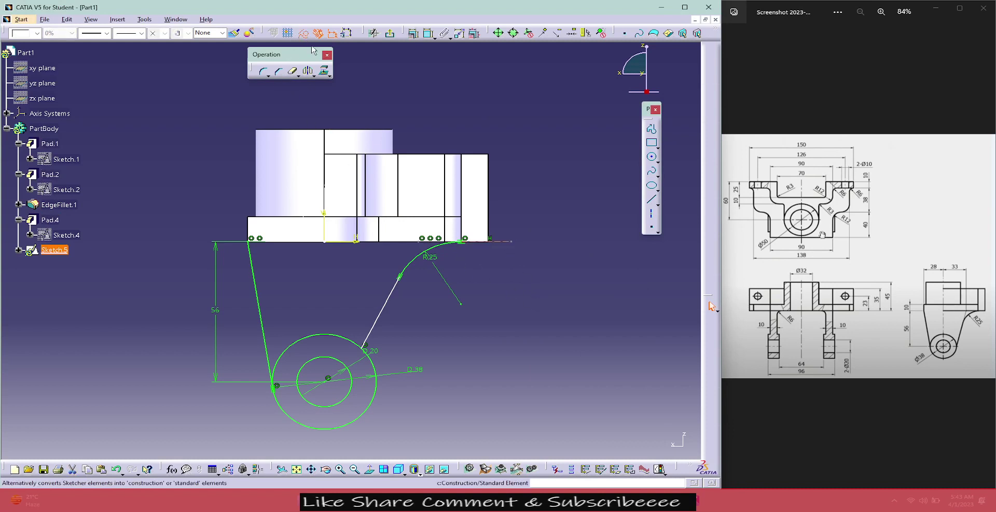
# - Constrain the right leg line tangent to the Ø38 circle
pyautogui.click(371, 332)
pyautogui.keyDown('ctrl'); pyautogui.click(375, 369); pyautogui.keyUp('ctrl')
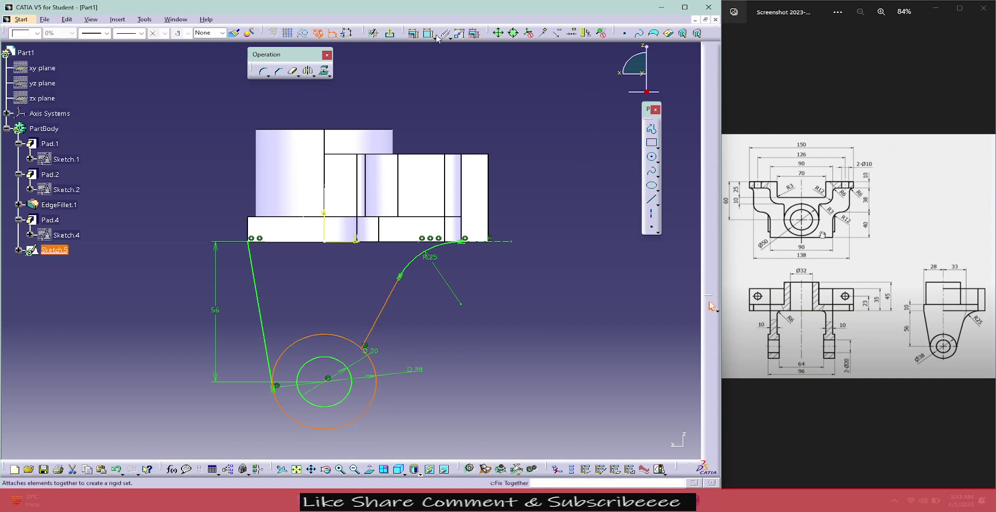
pyautogui.click(413, 32)
pyautogui.click(614, 348)
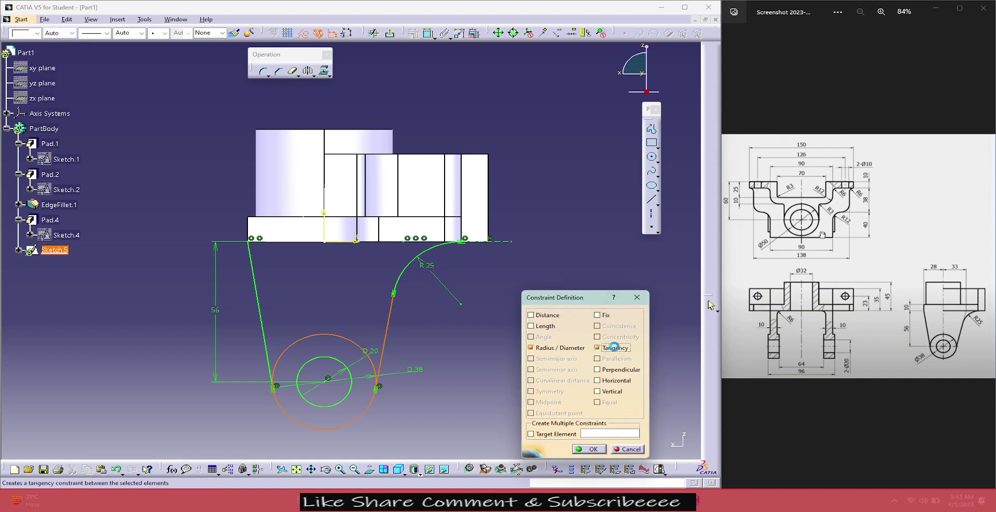
pyautogui.click(593, 449)
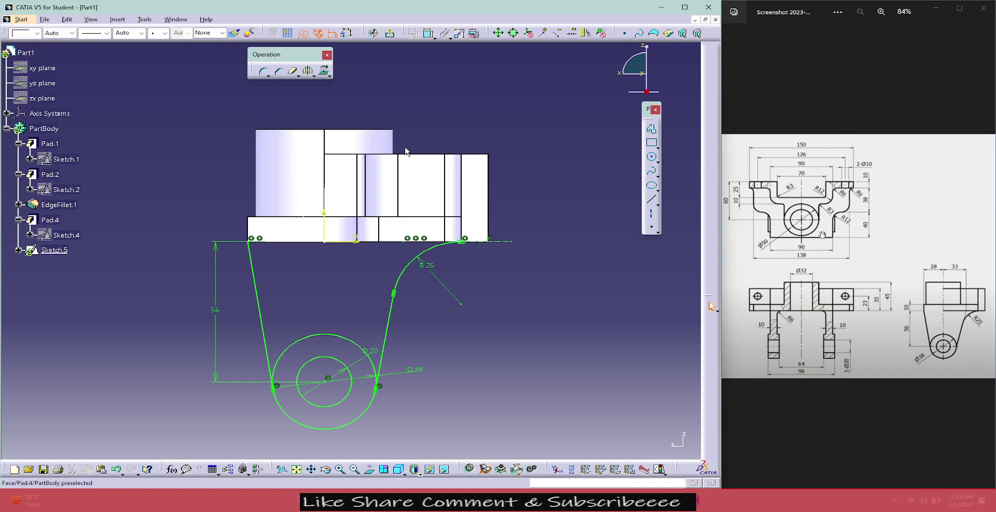
# - Draw a line from the left leg's top corner to the R25 arc's end
pyautogui.click(650, 200)
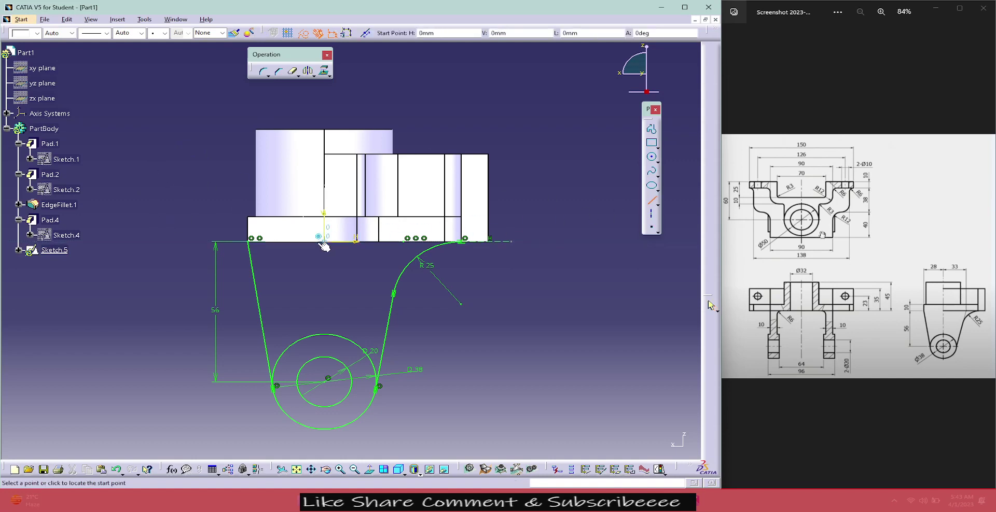
pyautogui.click(246, 241)
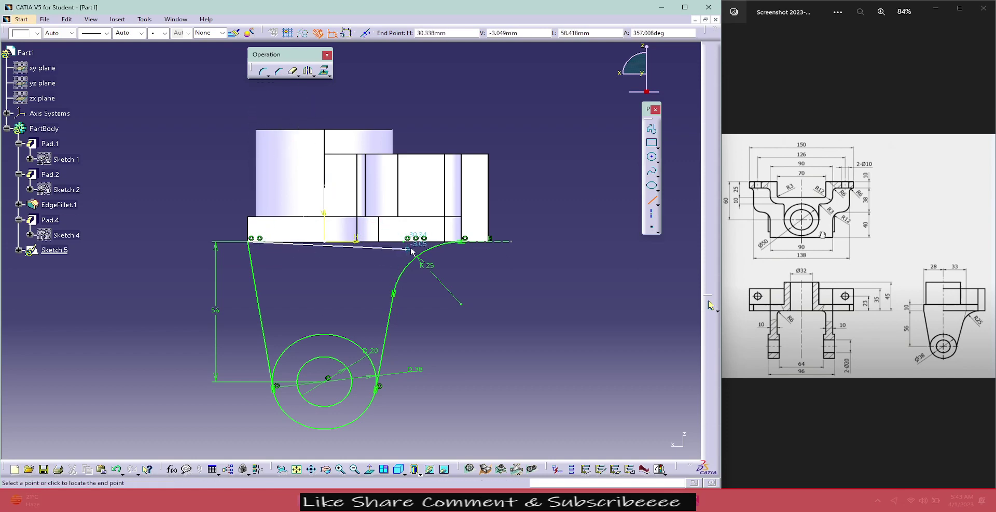
pyautogui.click(464, 243)
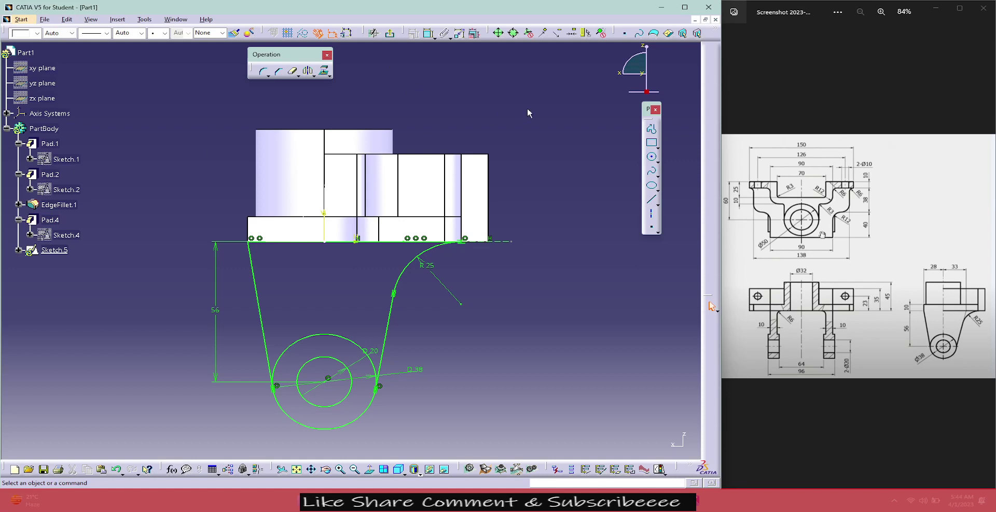
# - Toggle the Ø38 and Ø20 circles to construction geometry, then revert them to standard
pyautogui.click(317, 336)
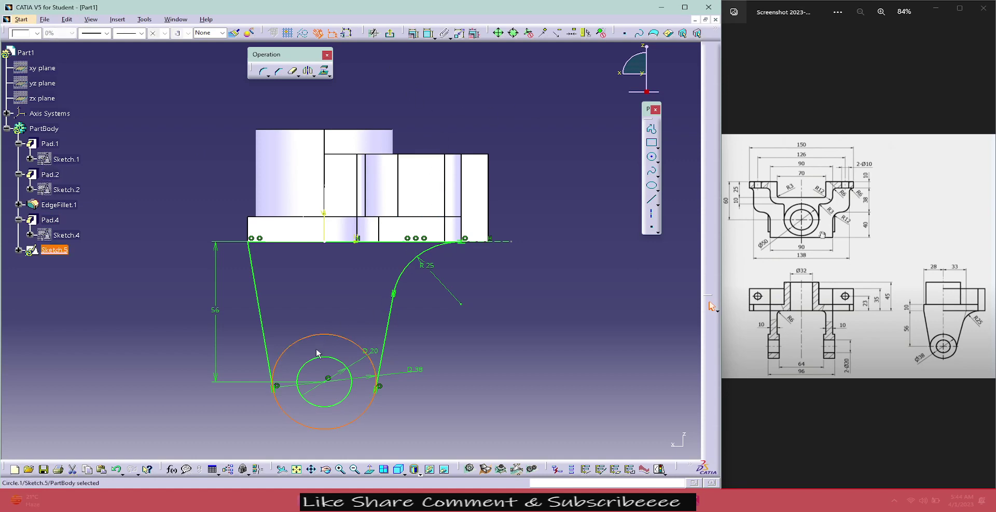
pyautogui.keyDown('ctrl'); pyautogui.click(320, 365); pyautogui.keyUp('ctrl')
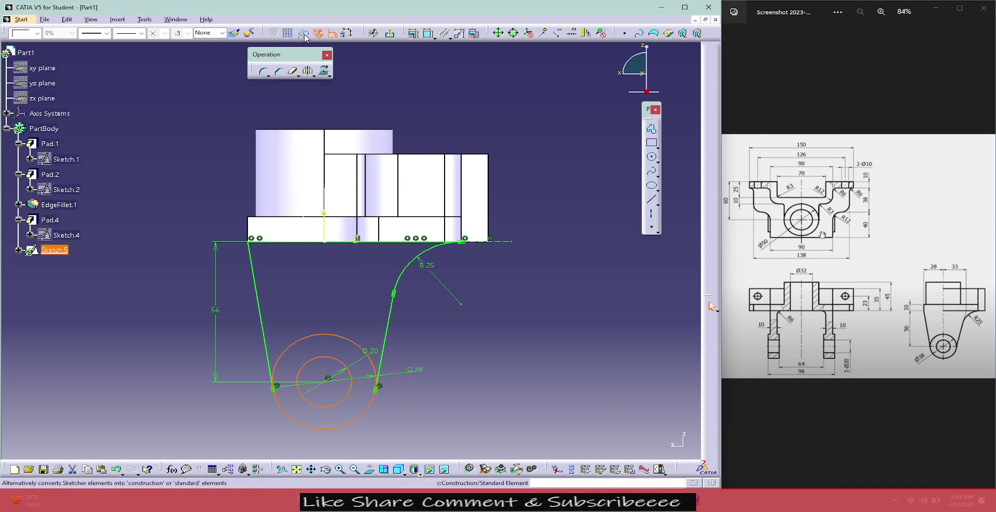
pyautogui.click(557, 336)
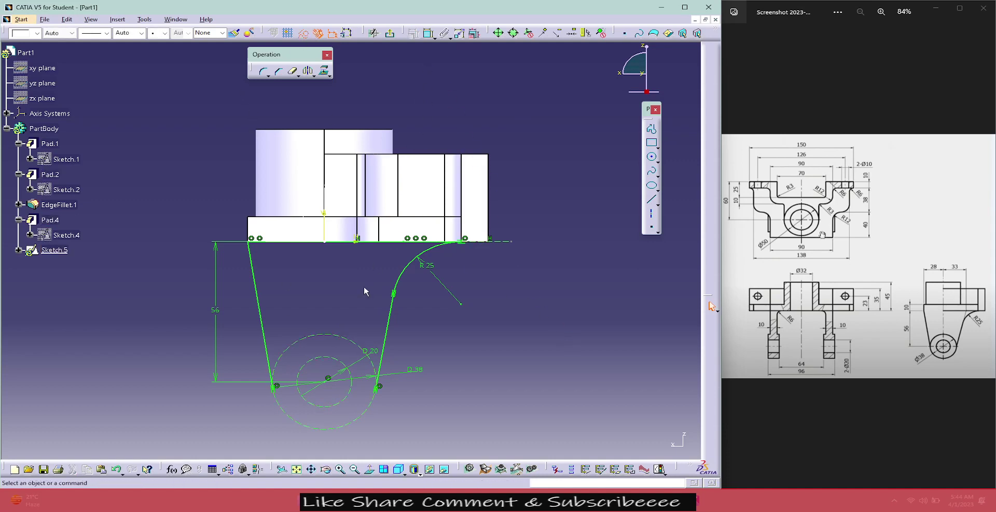
pyautogui.click(318, 353)
pyautogui.click(456, 345)
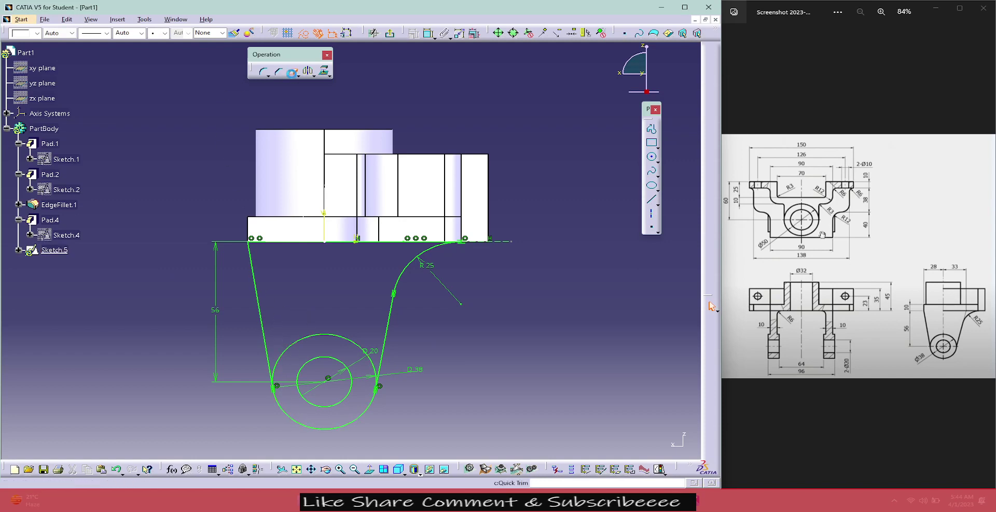
# - Trim away the Ø38 circle's lower arc and make the Ø20 circle construction
pyautogui.click(292, 73)
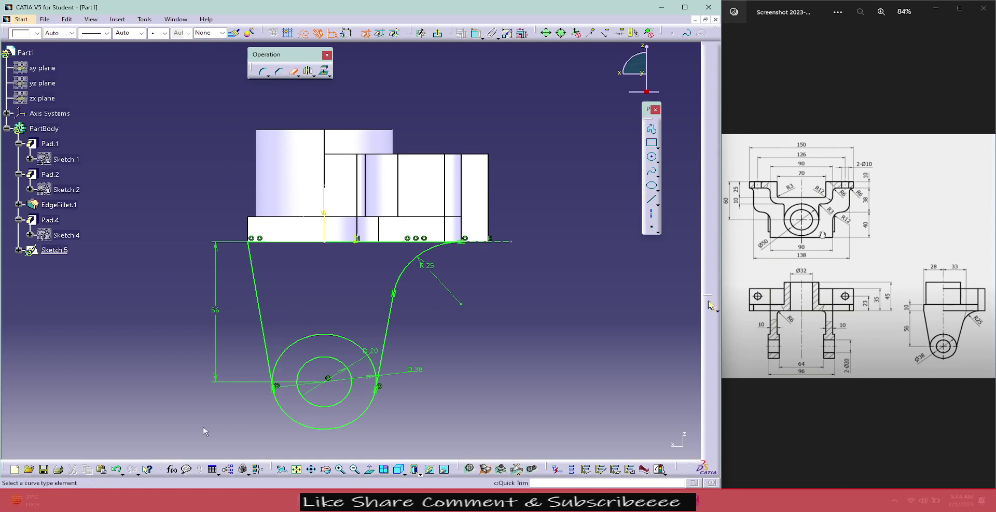
pyautogui.click(296, 418)
pyautogui.click(350, 390)
pyautogui.click(303, 33)
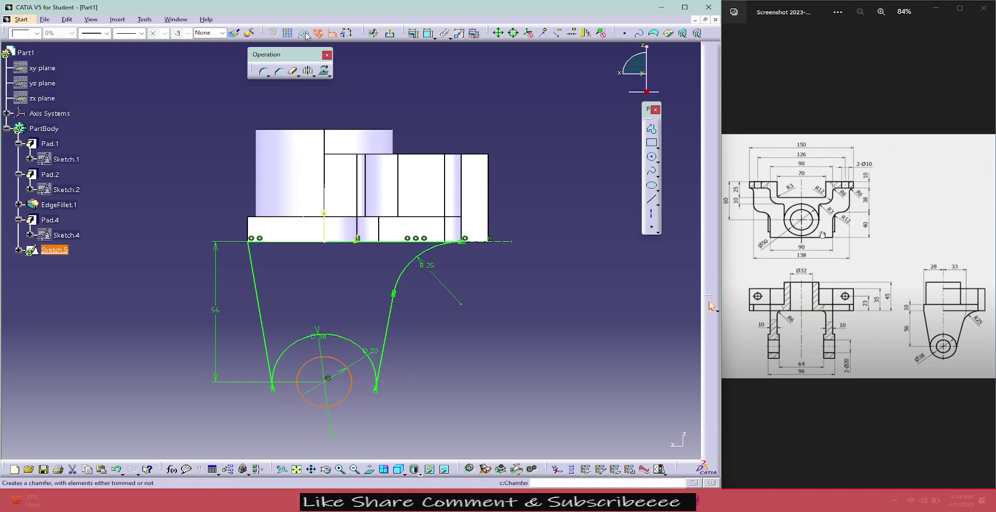
# - Exit the sketcher and pad Sketch.5 in the reversed direction as Pad.5
pyautogui.click(390, 33)
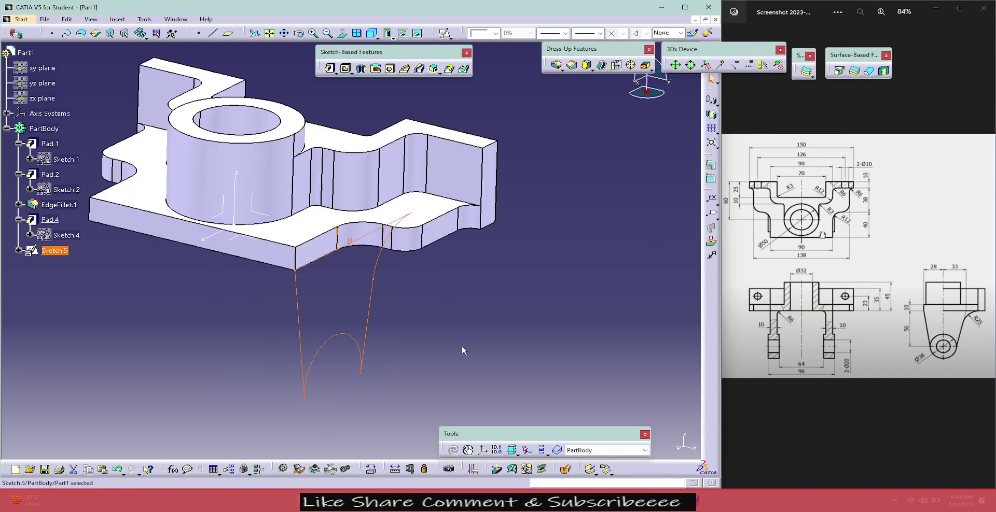
pyautogui.click(330, 68)
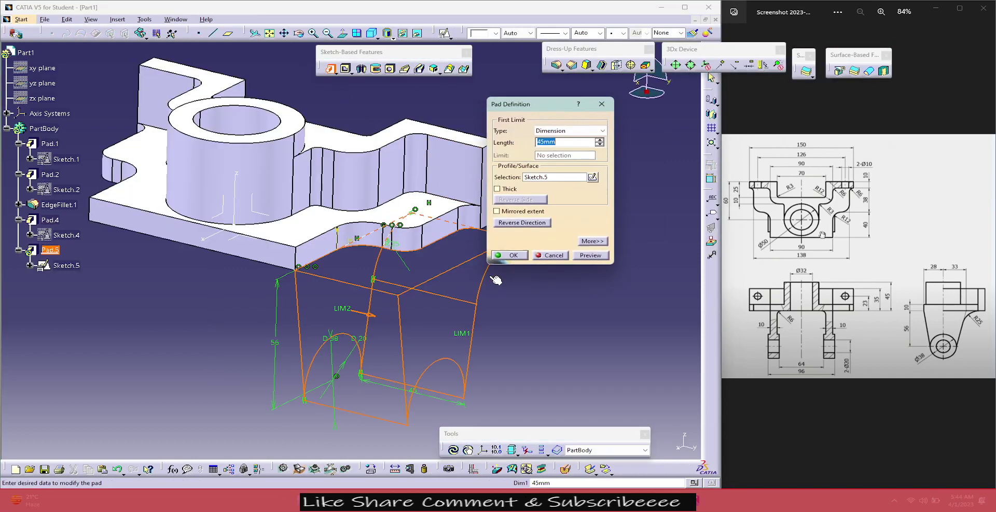
pyautogui.click(534, 223)
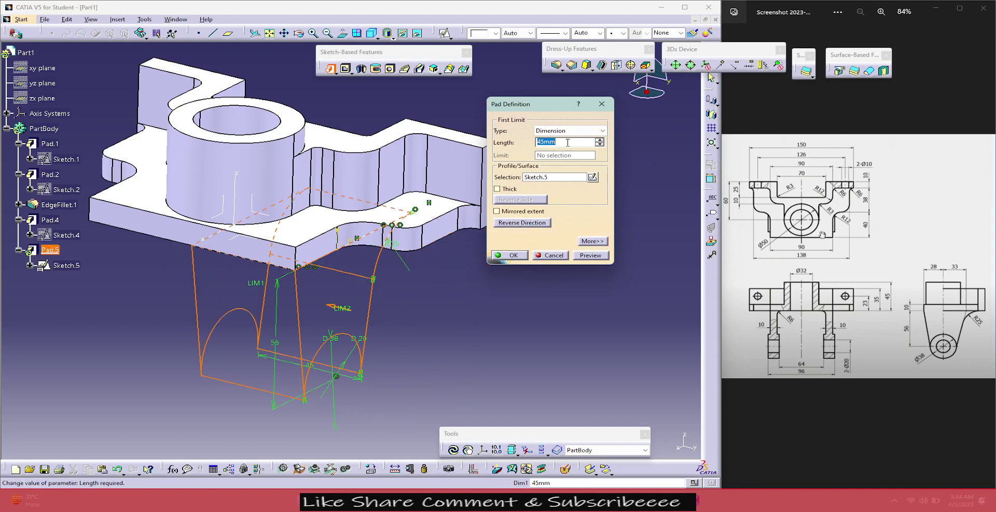
pyautogui.write('10')
pyautogui.press('Return')
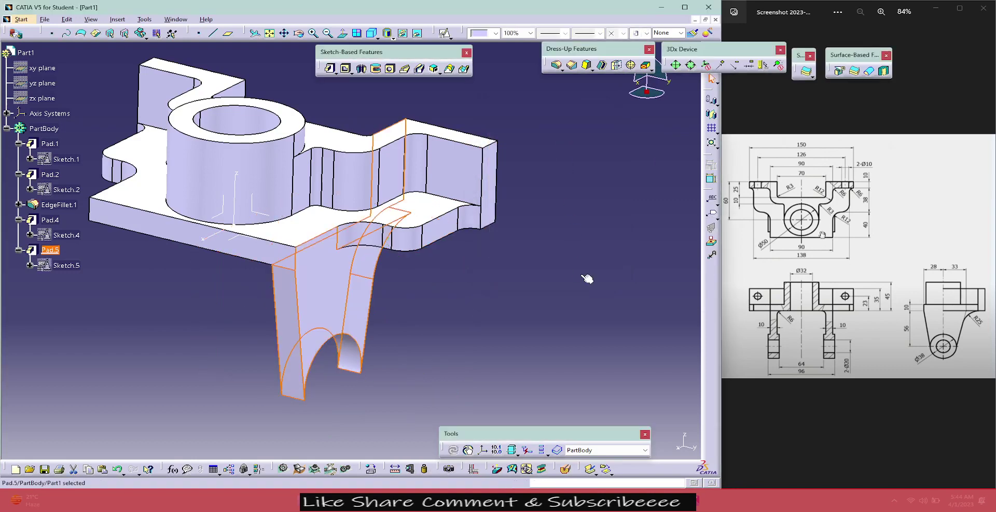
# - Copy Sketch.5 from the tree and paste it as Sketch.6
pyautogui.click(65, 266)
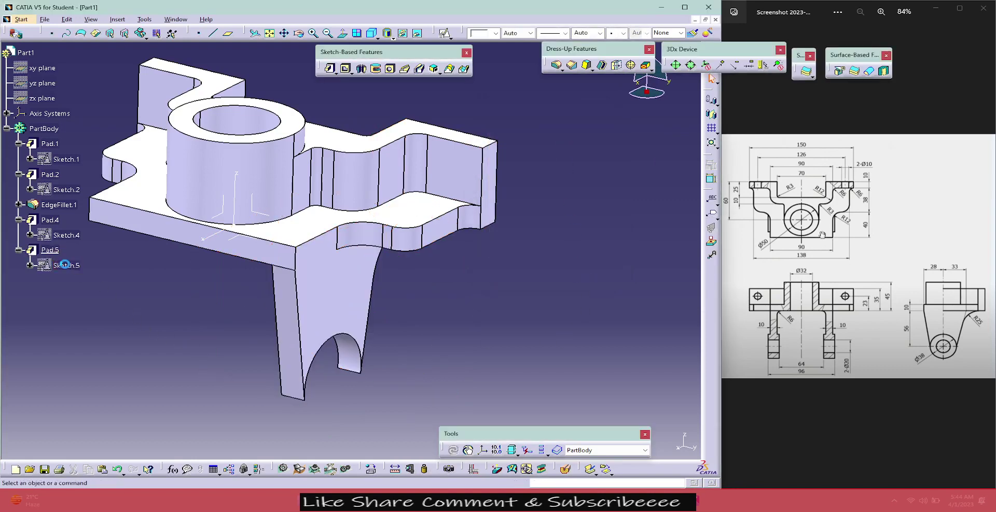
pyautogui.rightClick(65, 265)
pyautogui.click(99, 360)
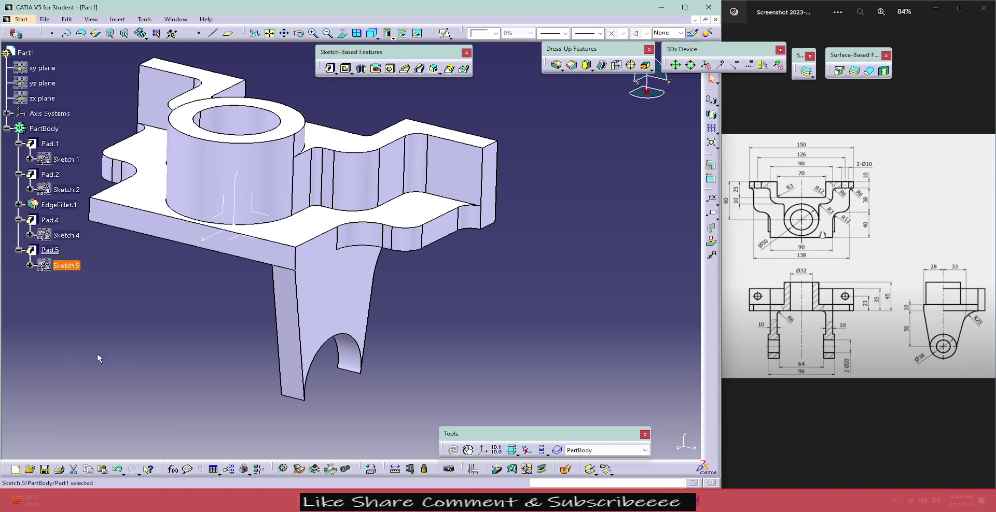
pyautogui.hotkey('ctrl', 'v')
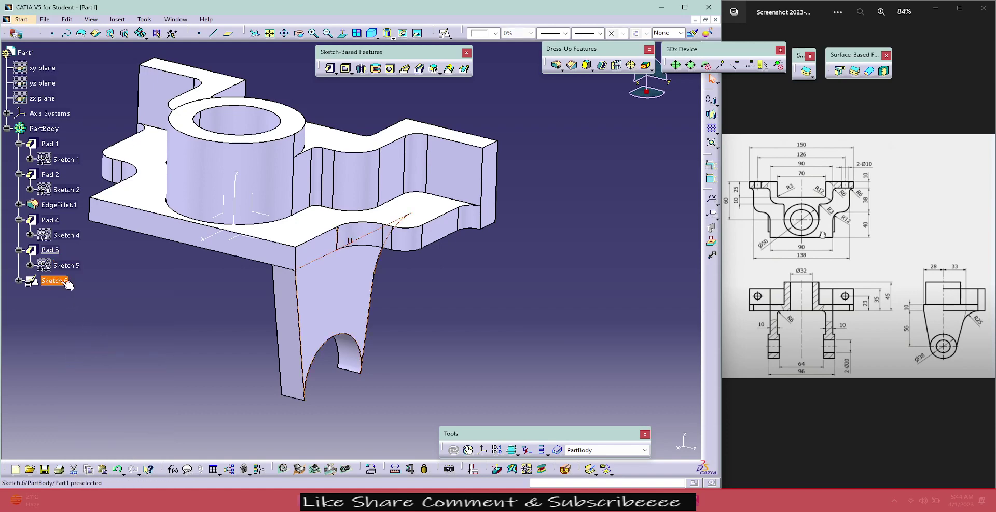
# - Reopen Sketch.6 and turn its dashed Ø20 construction circle into a standard circle
pyautogui.doubleClick(65, 281)
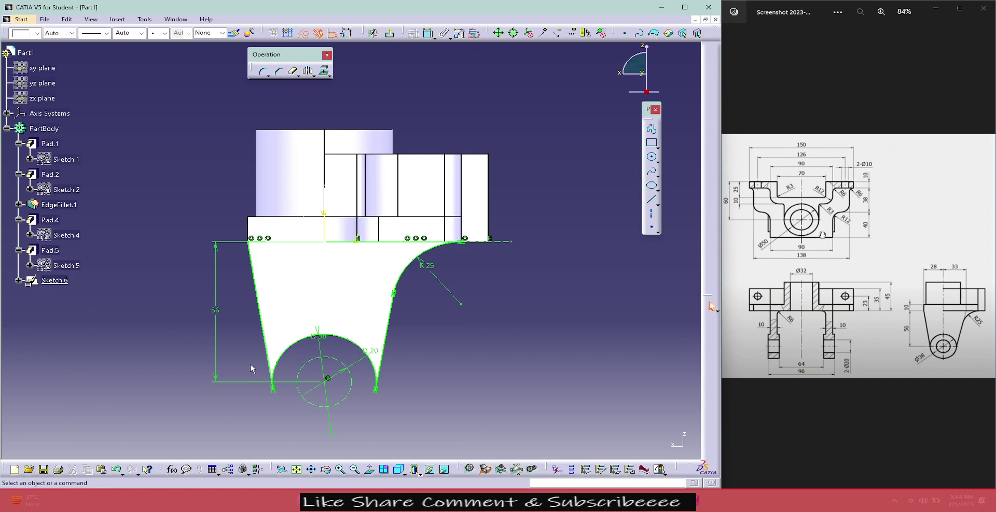
pyautogui.click(307, 370)
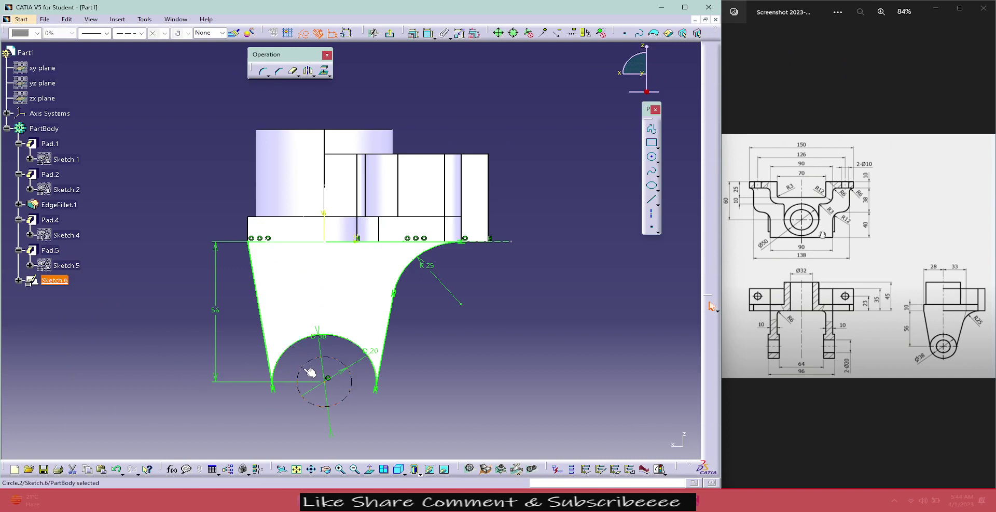
pyautogui.click(304, 33)
pyautogui.click(467, 356)
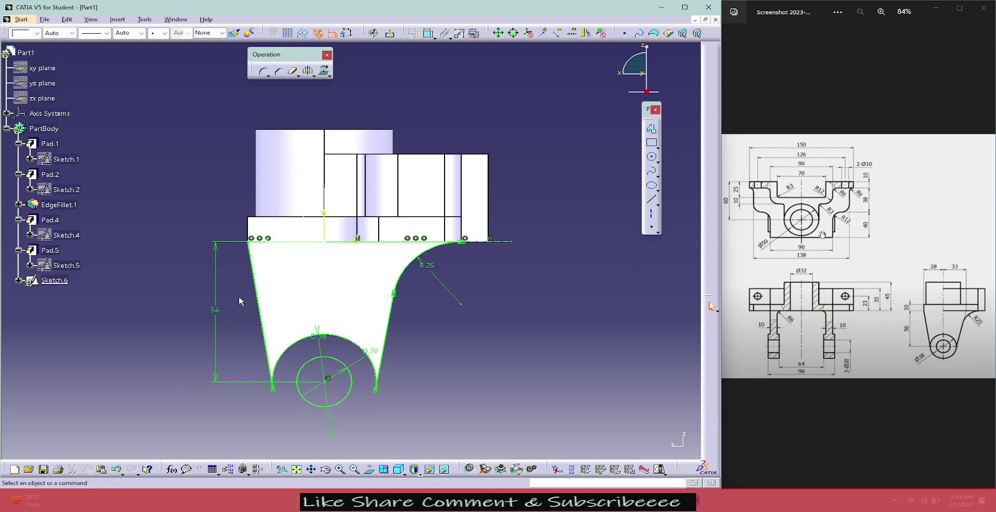
# - Box-select the sketch's elements, corner constraints, top line and R25 arc to inspect them
pyautogui.moveTo(214, 219); pyautogui.dragTo(519, 396)
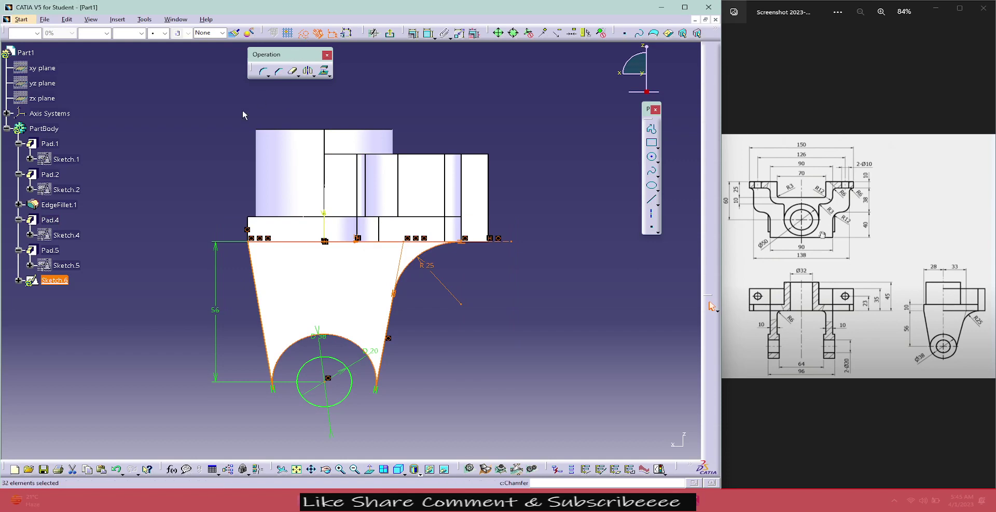
pyautogui.click(208, 156)
pyautogui.moveTo(176, 170); pyautogui.dragTo(292, 360)
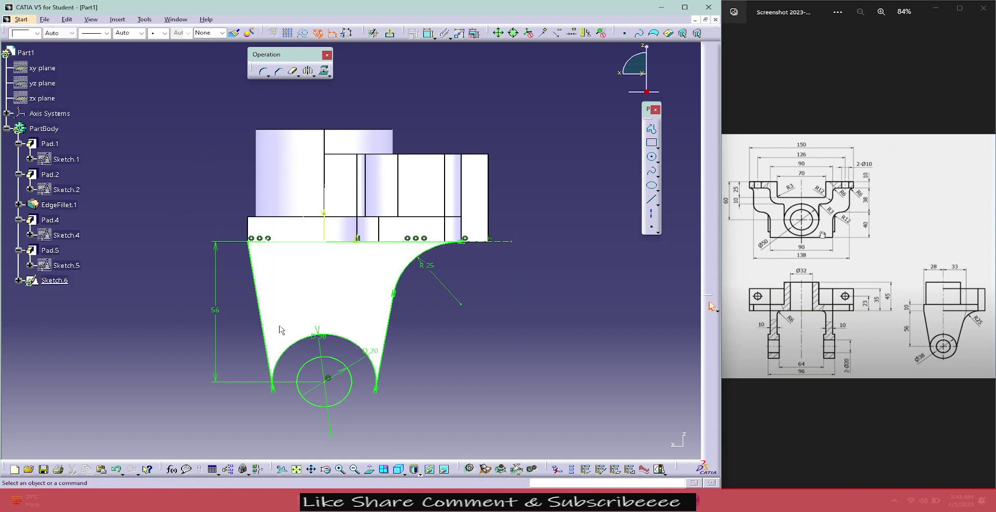
pyautogui.moveTo(526, 369); pyautogui.dragTo(182, 188)
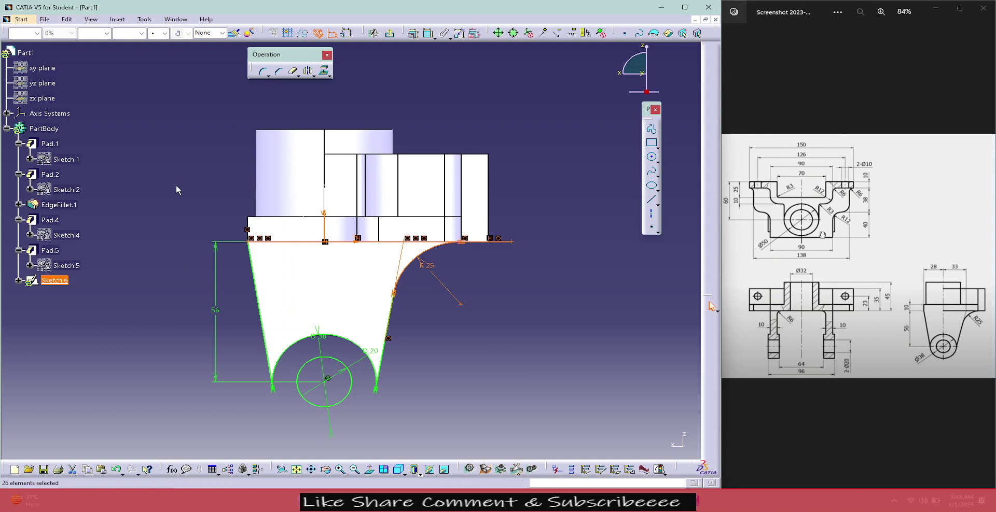
pyautogui.click(168, 228)
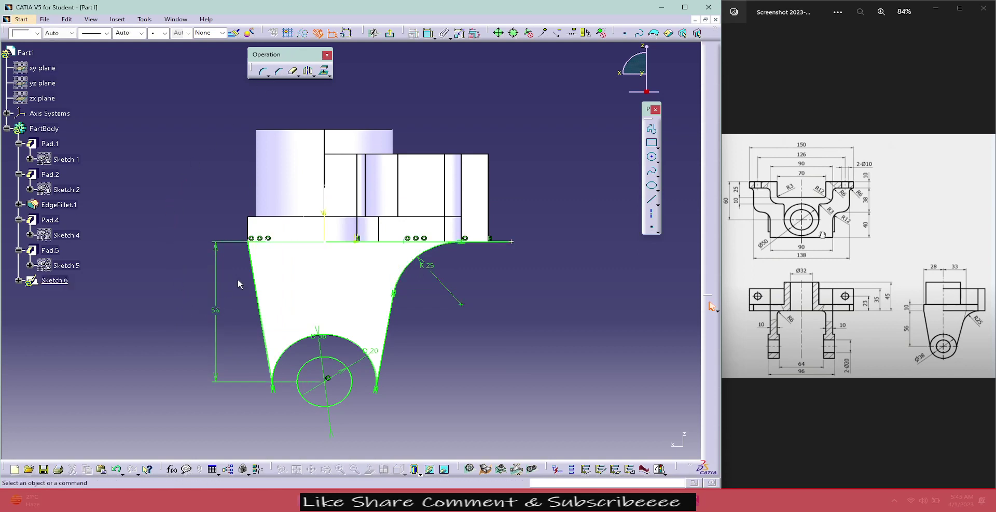
# - Convert the leg outline's slanted lines, R25 arc, bottom arc and top edge to construction geometry
pyautogui.click(253, 293)
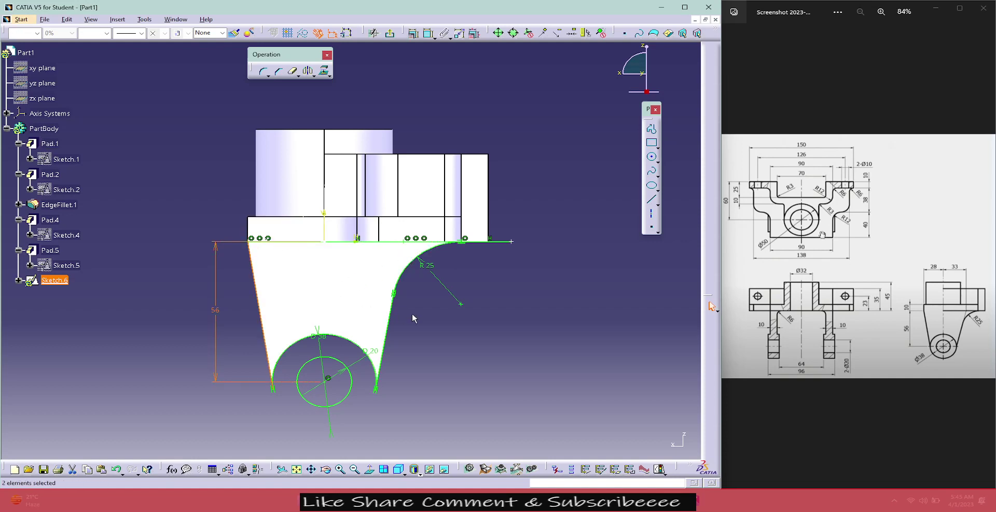
pyautogui.press('Escape')
pyautogui.click(388, 246)
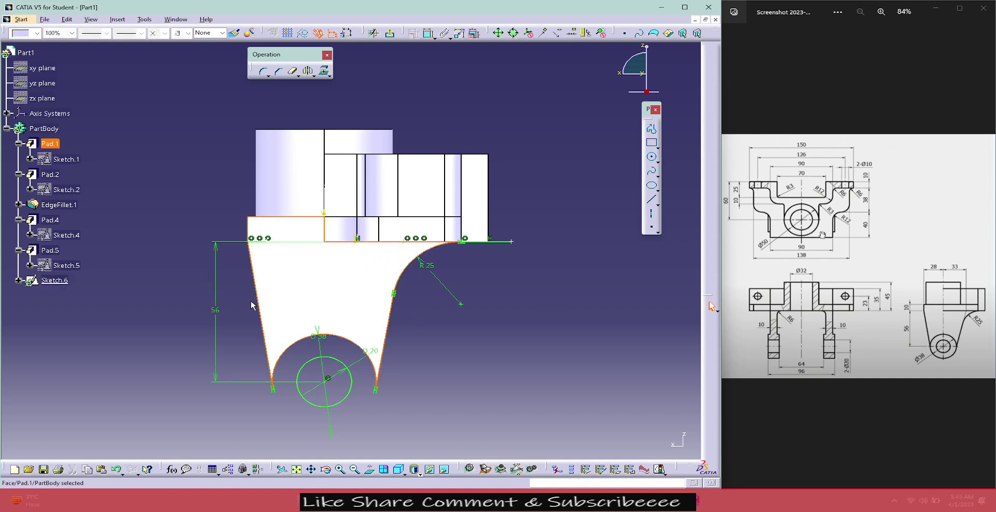
pyautogui.click(404, 268)
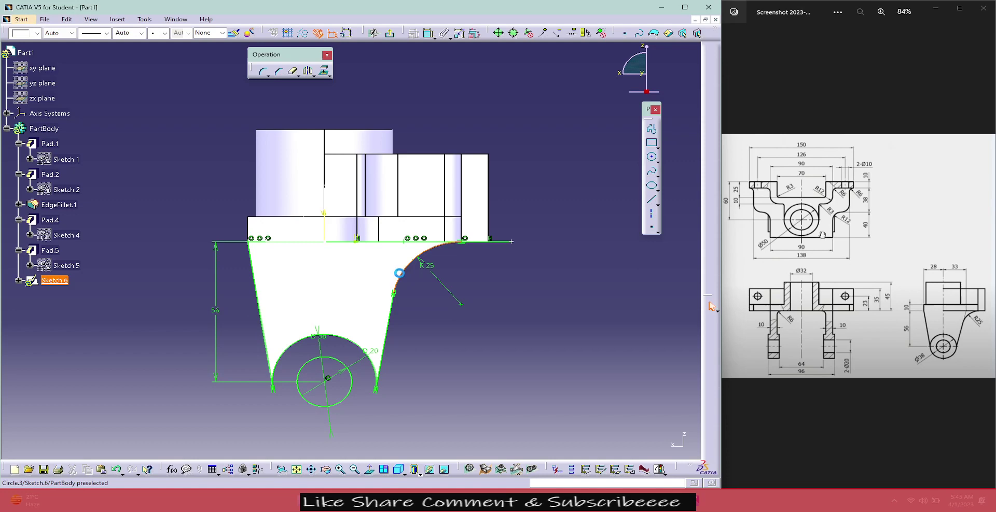
pyautogui.keyDown('ctrl'); pyautogui.click(393, 312); pyautogui.keyUp('ctrl')
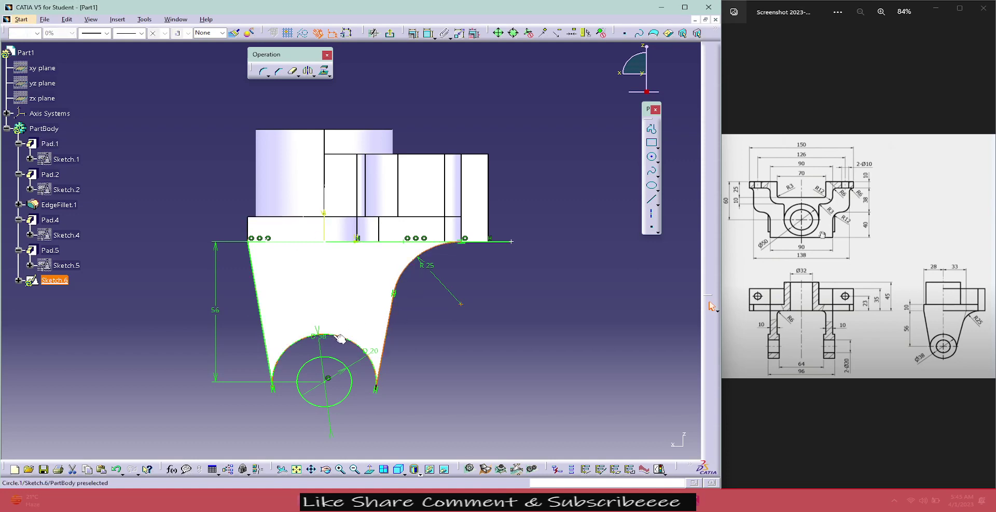
pyautogui.keyDown('ctrl'); pyautogui.click(338, 335); pyautogui.keyUp('ctrl')
pyautogui.keyDown('ctrl'); pyautogui.click(262, 337); pyautogui.keyUp('ctrl')
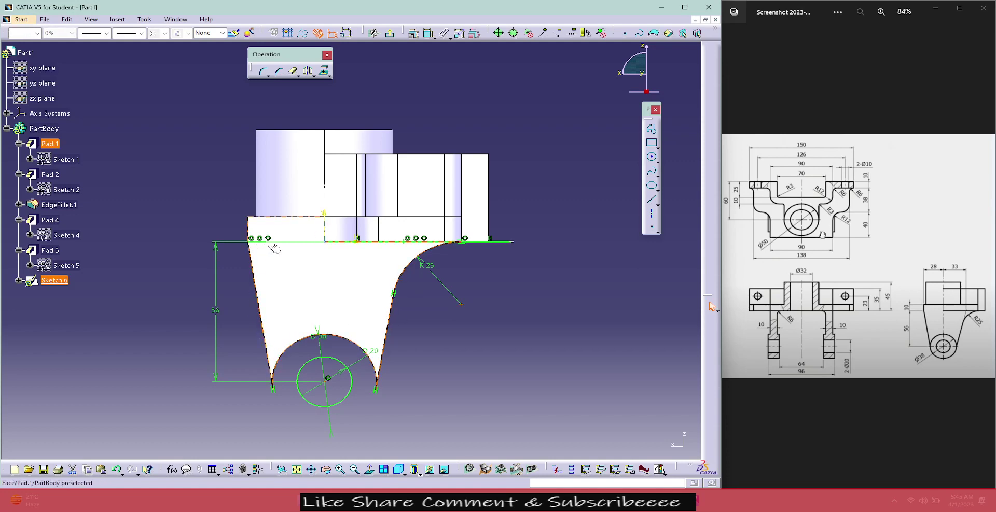
pyautogui.keyDown('ctrl'); pyautogui.click(269, 242); pyautogui.keyUp('ctrl')
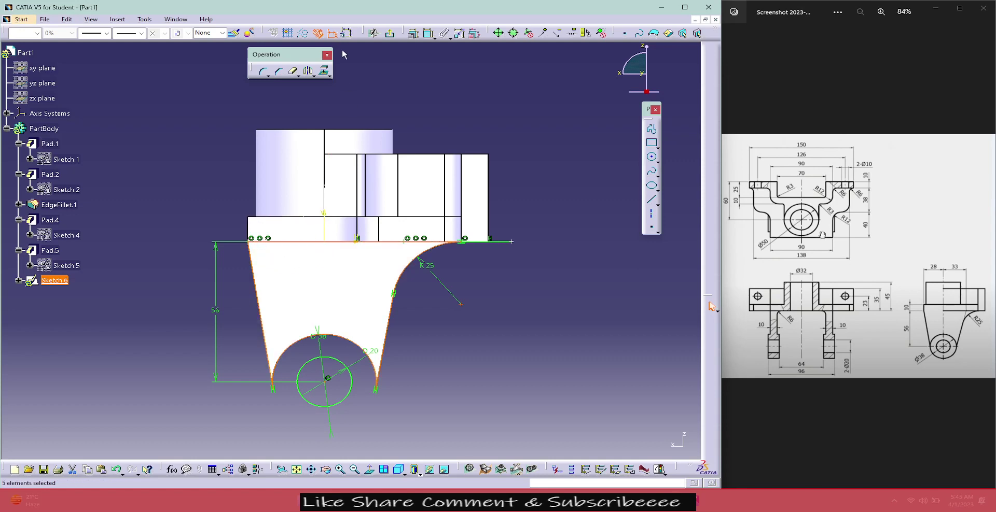
pyautogui.click(304, 37)
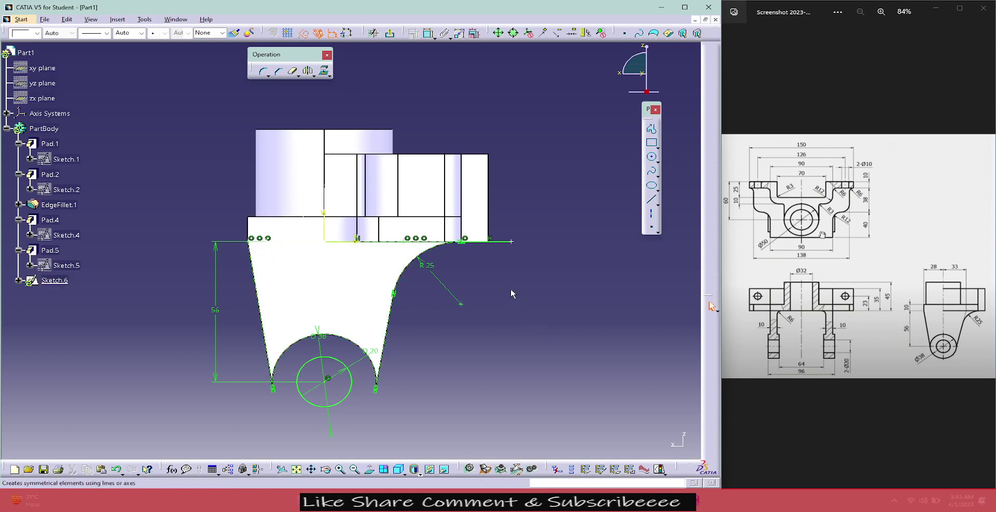
# - Draw a new circle concentric with the Ø20 hole
pyautogui.click(505, 242)
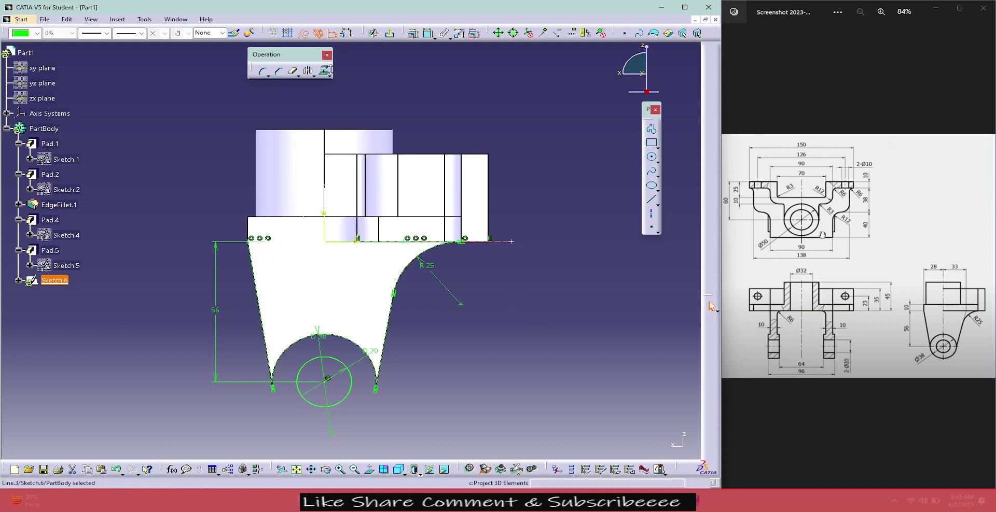
pyautogui.click(518, 338)
pyautogui.moveTo(509, 216); pyautogui.dragTo(556, 321)
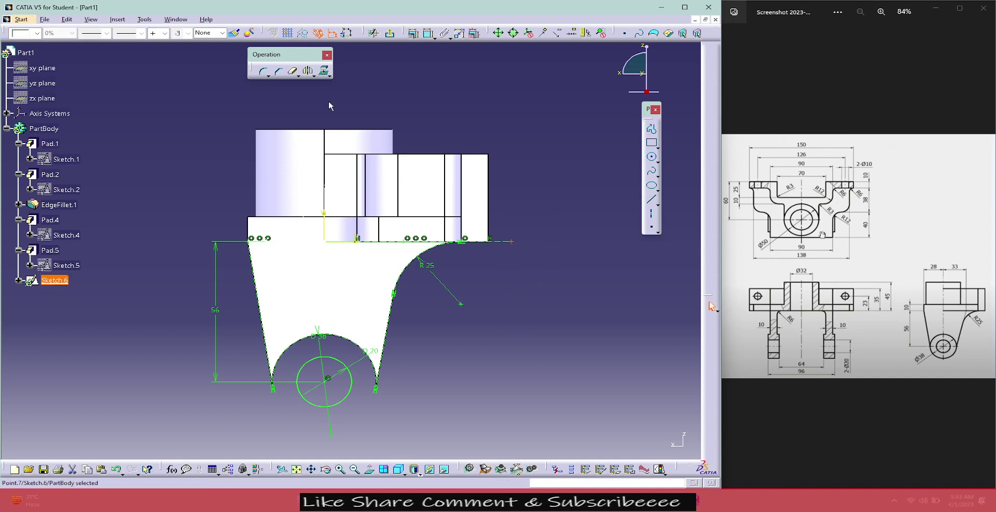
pyautogui.click(540, 160)
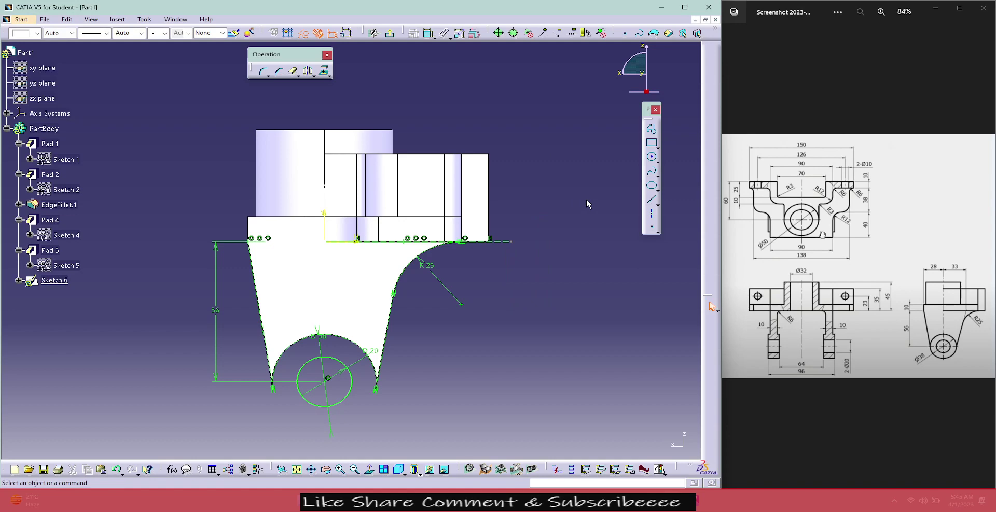
pyautogui.click(651, 157)
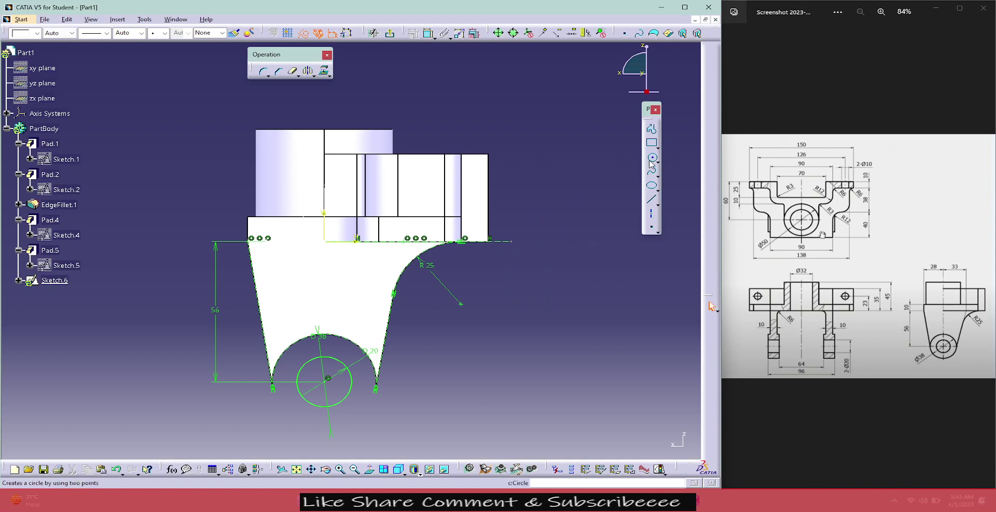
pyautogui.click(328, 378)
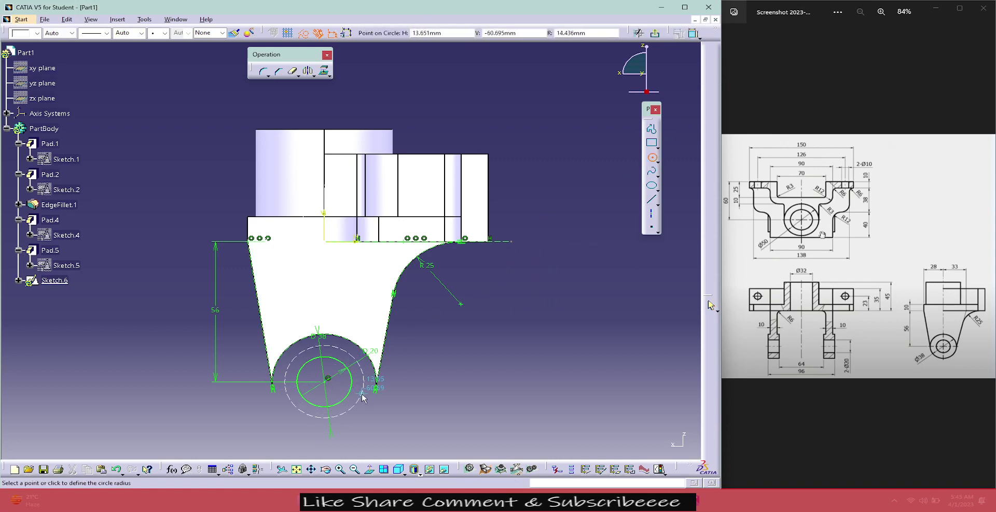
pyautogui.click(361, 397)
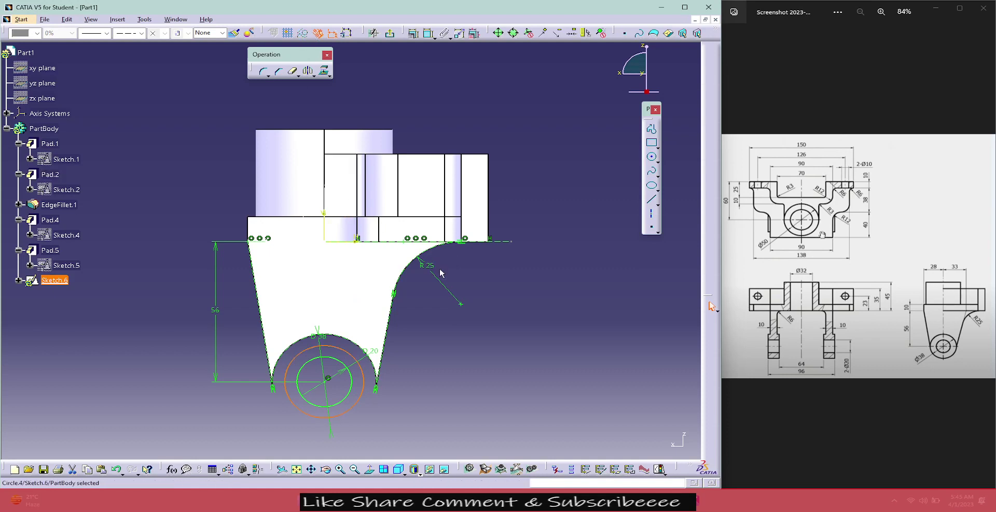
# - Constrain the new circle's diameter to 38 mm and exit back to the 3D part
pyautogui.click(428, 33)
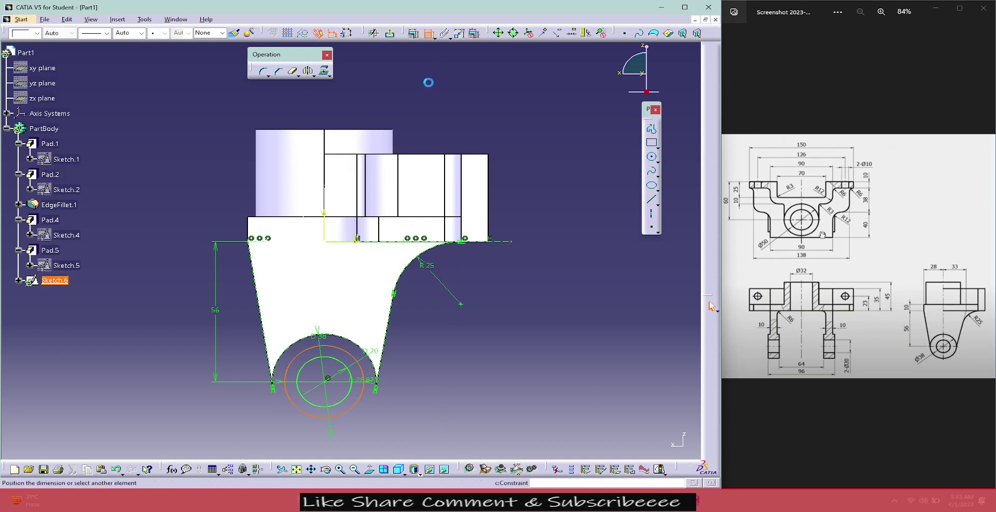
pyautogui.click(439, 382)
pyautogui.doubleClick(438, 380)
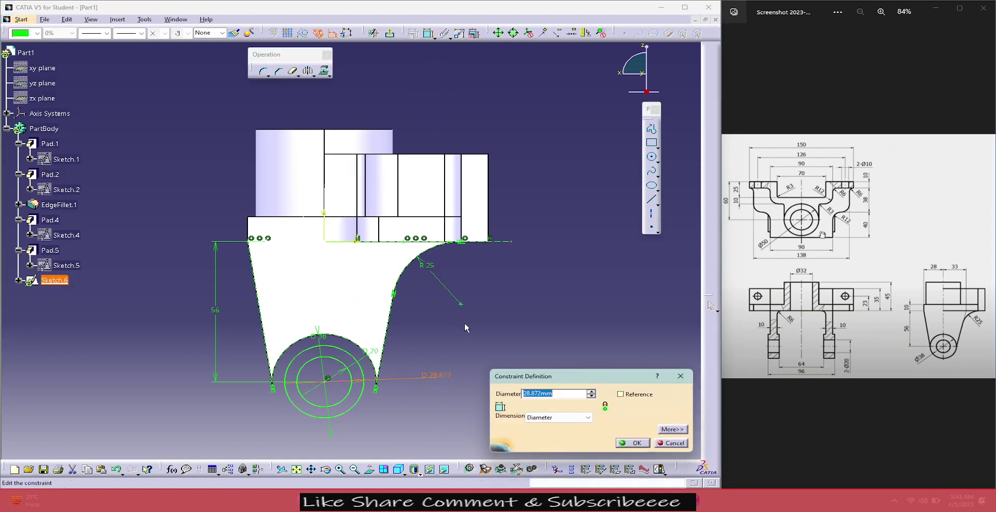
pyautogui.write('38')
pyautogui.press('Return')
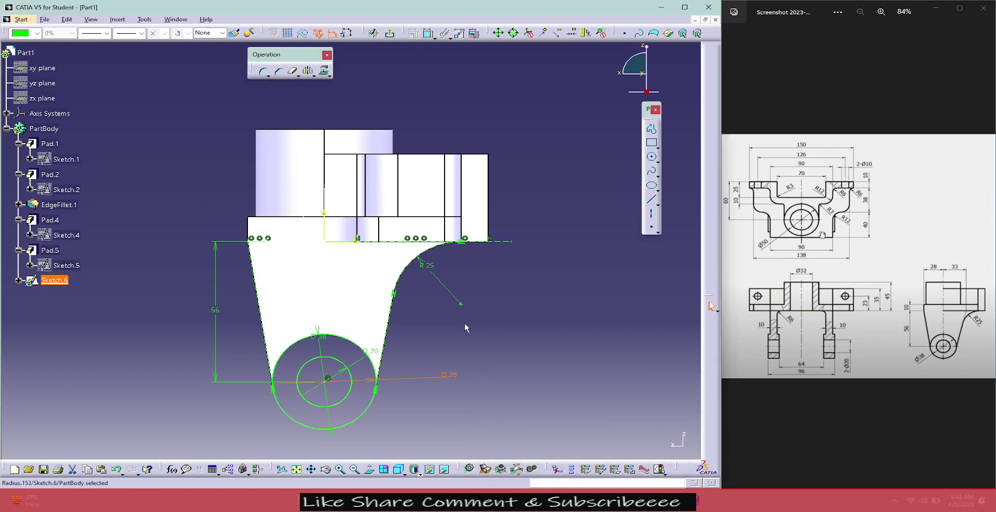
pyautogui.click(393, 34)
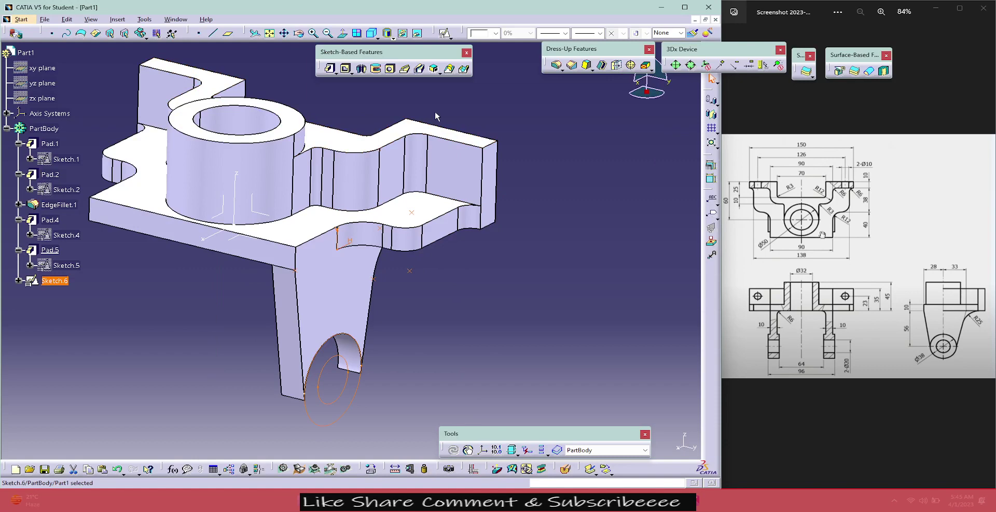
# - Try padding Sketch.6, cancel after the standard-points warning, and reopen the sketch
pyautogui.click(330, 68)
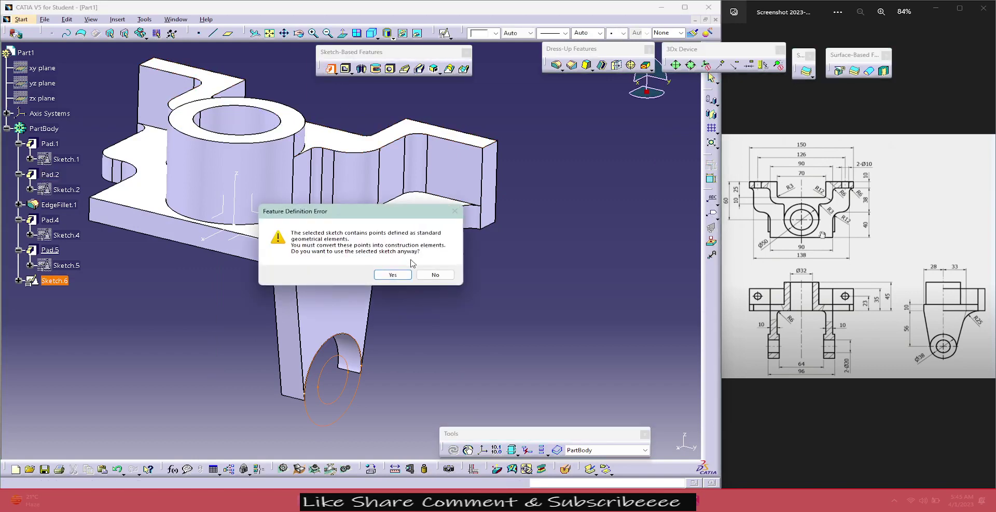
pyautogui.click(392, 275)
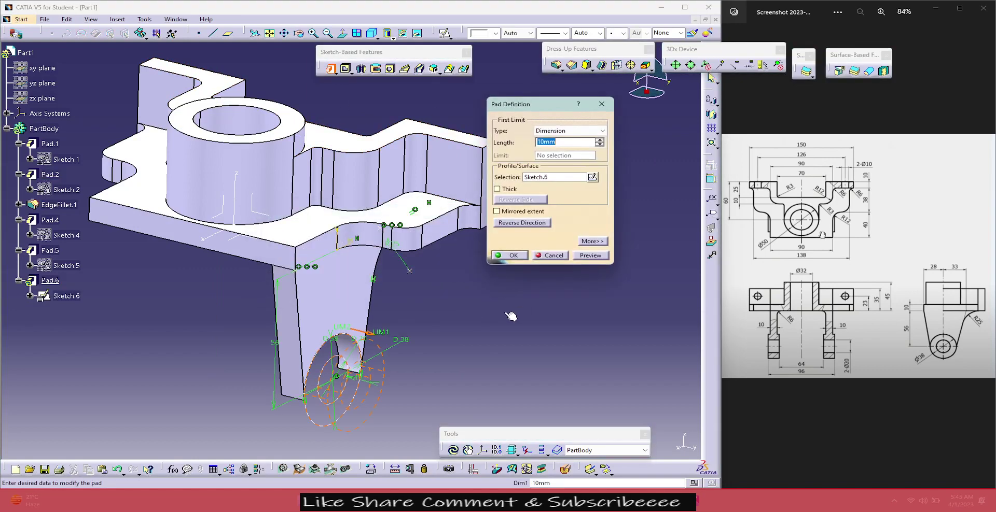
pyautogui.click(551, 255)
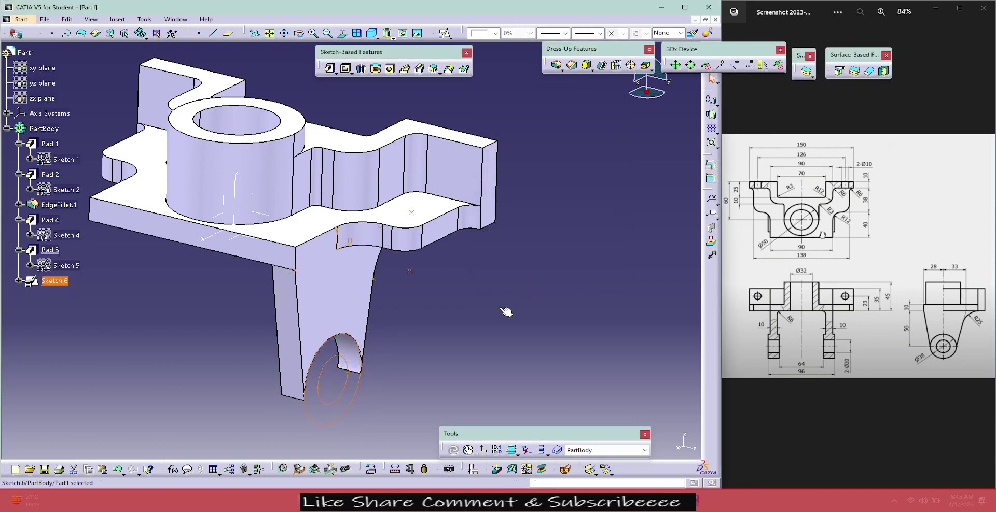
pyautogui.doubleClick(61, 283)
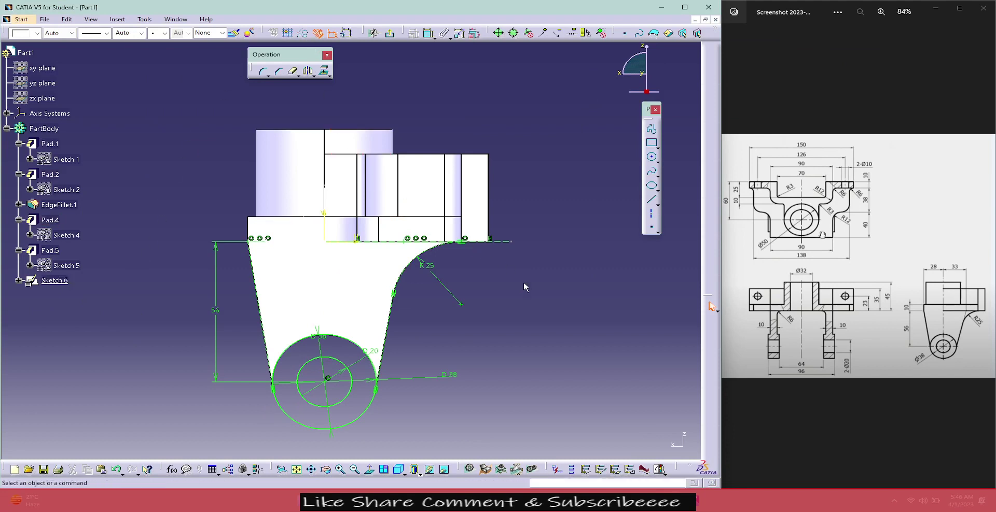
# - Toggle the box-selected sketch elements between construction and standard geometry
pyautogui.moveTo(537, 308)
pyautogui.mouseDown()
pyautogui.moveTo(486, 315)
pyautogui.moveTo(134, 167)
pyautogui.mouseUp()
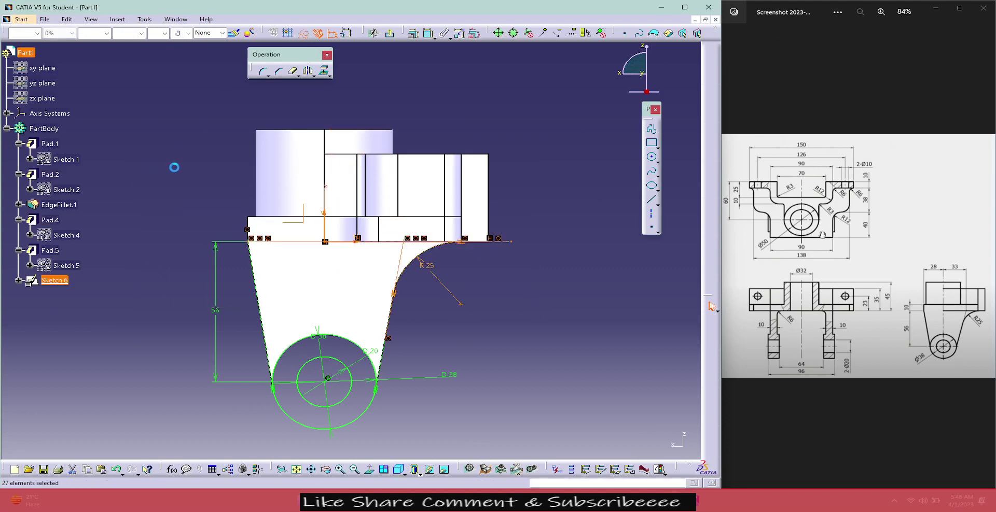
pyautogui.click(304, 36)
pyautogui.click(173, 171)
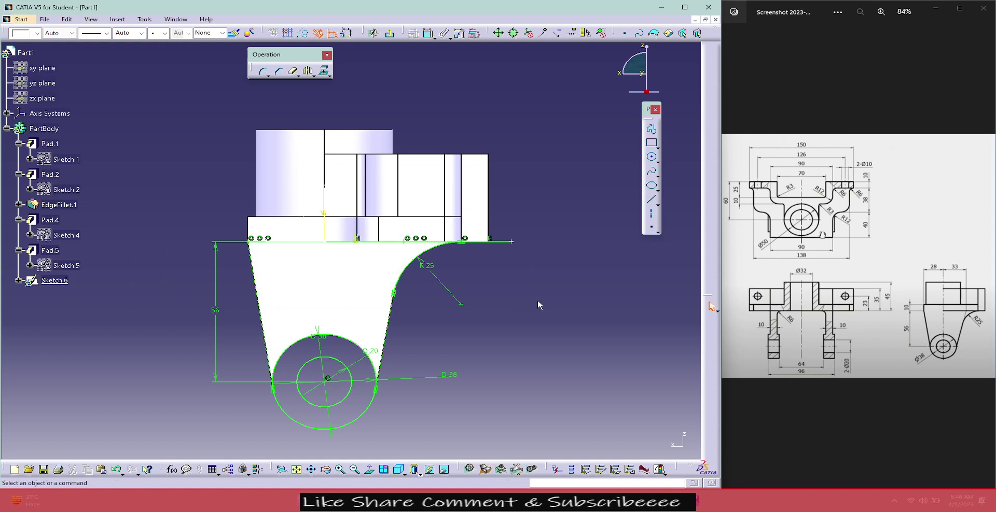
pyautogui.moveTo(205, 204); pyautogui.dragTo(573, 320)
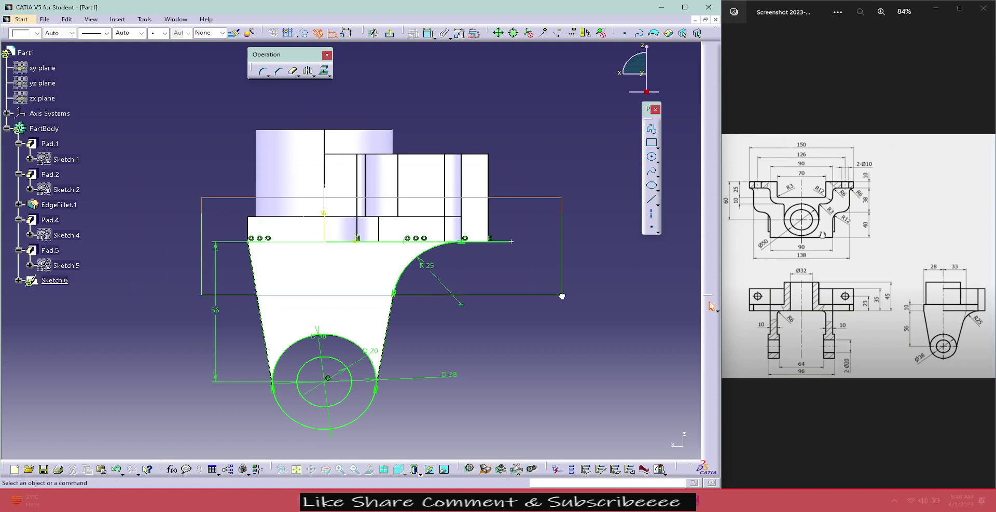
pyautogui.click(302, 33)
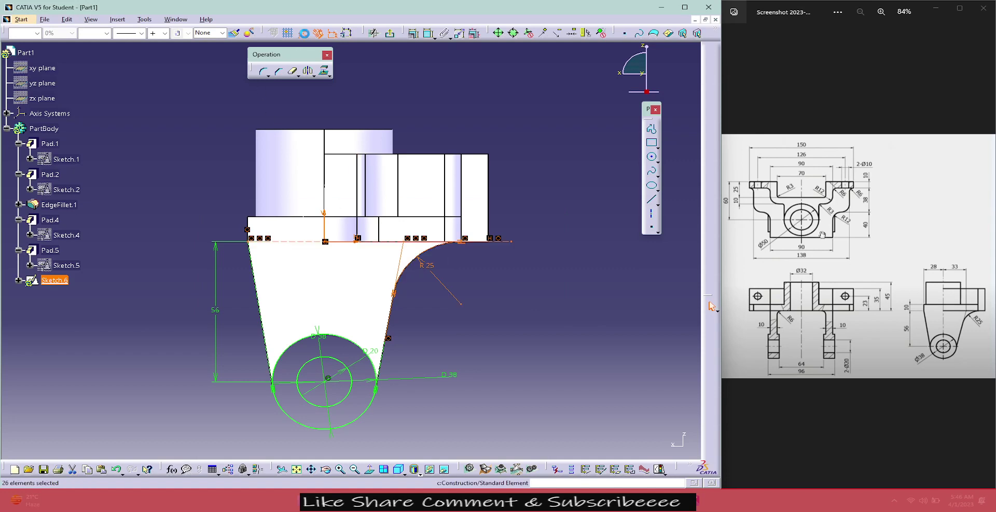
pyautogui.click(574, 165)
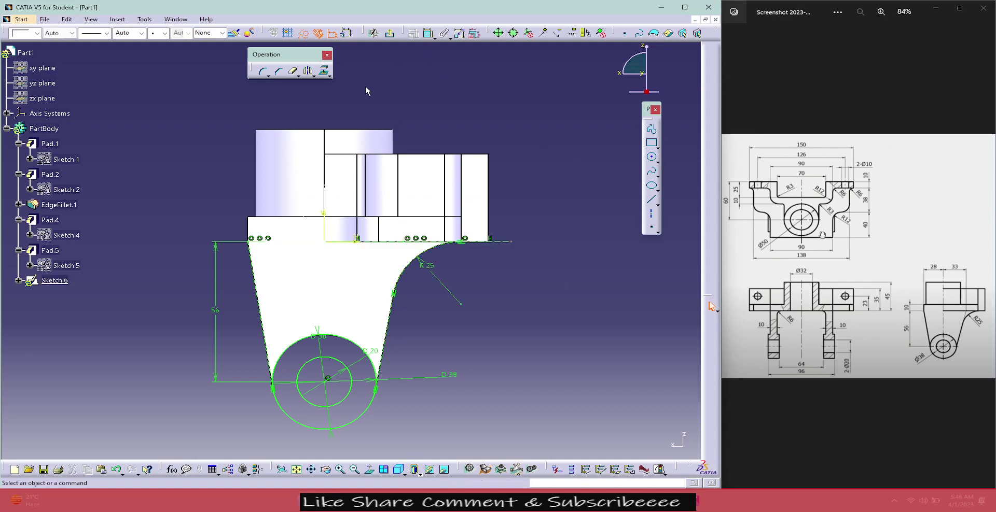
pyautogui.moveTo(366, 91); pyautogui.dragTo(413, 126, button='middle')
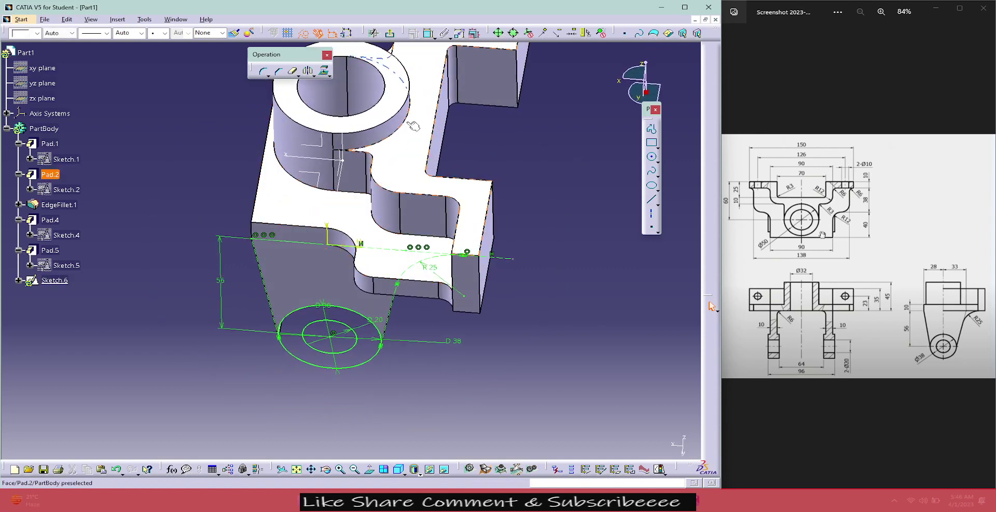
# - Pad Sketch.6 by 3 mm with a 13 mm second limit, then view under the top plate
pyautogui.click(388, 33)
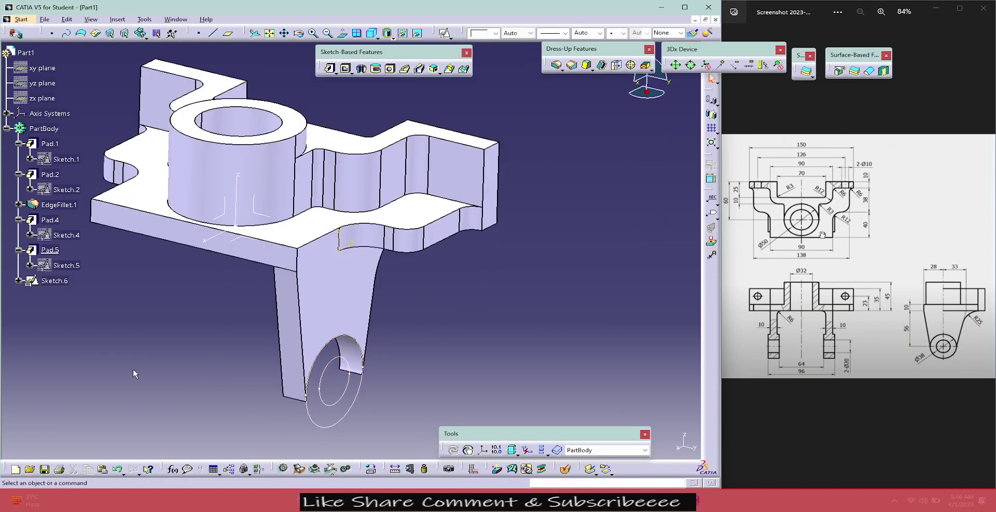
pyautogui.click(54, 280)
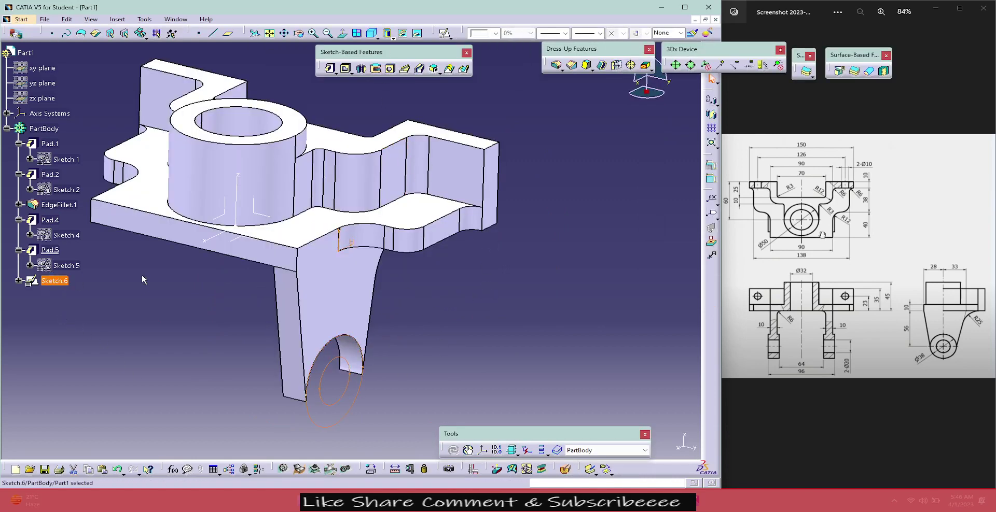
pyautogui.click(329, 69)
pyautogui.write('3')
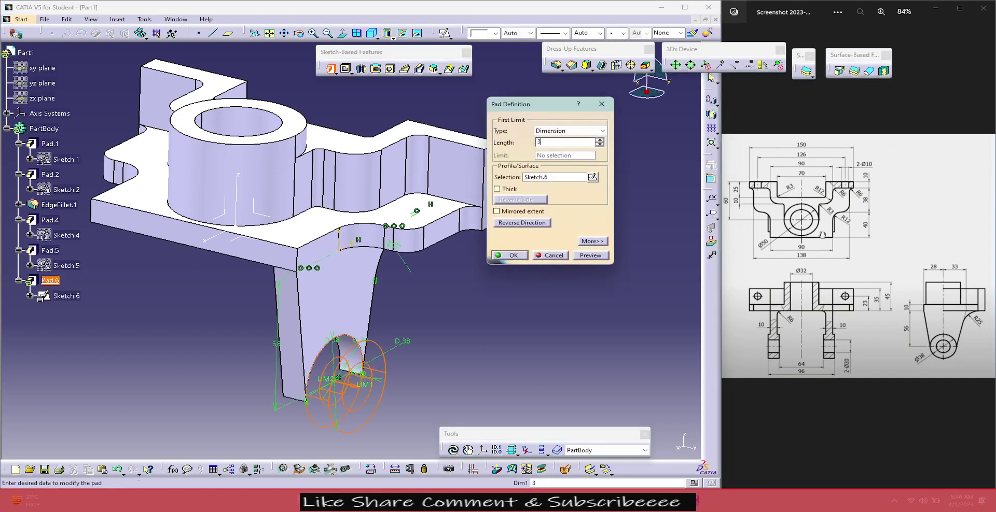
pyautogui.click(592, 241)
pyautogui.moveTo(665, 139); pyautogui.dragTo(636, 145)
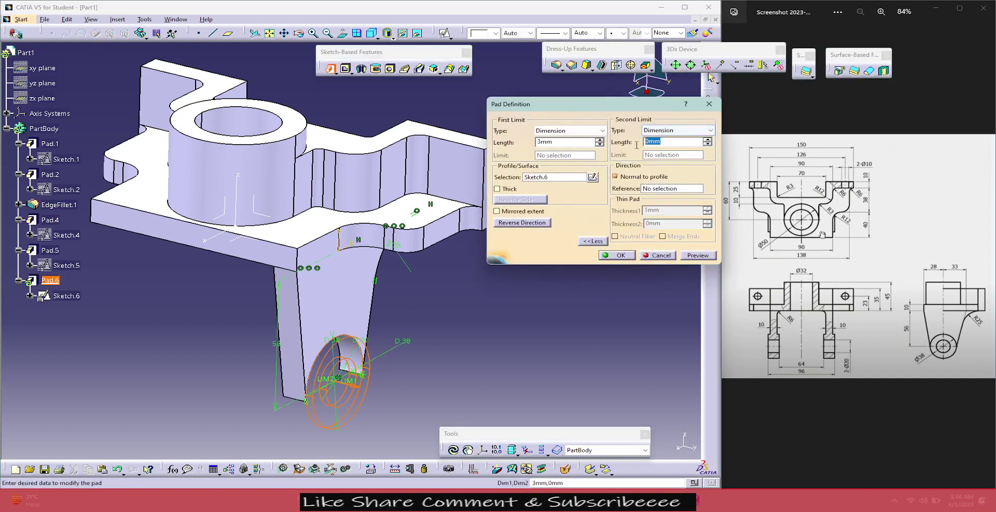
pyautogui.write('13')
pyautogui.click(696, 256)
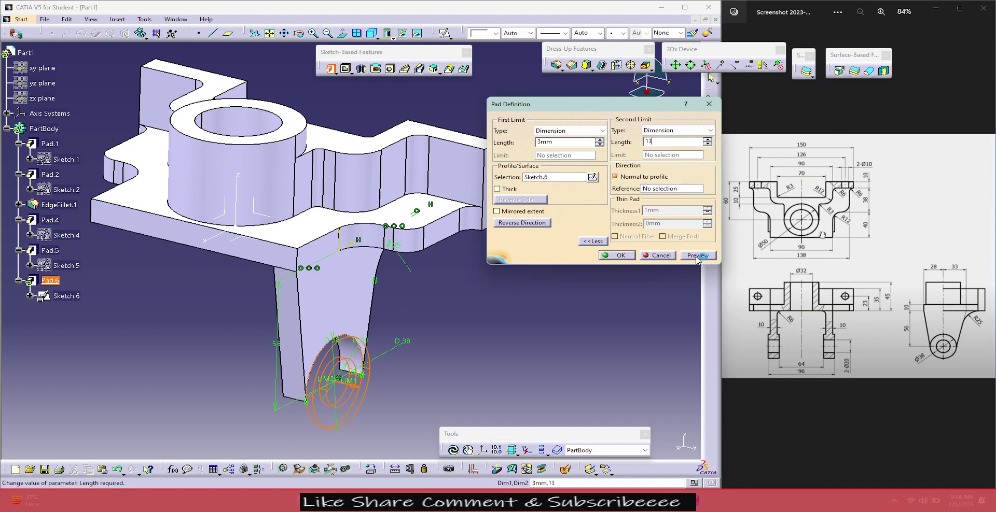
pyautogui.click(617, 256)
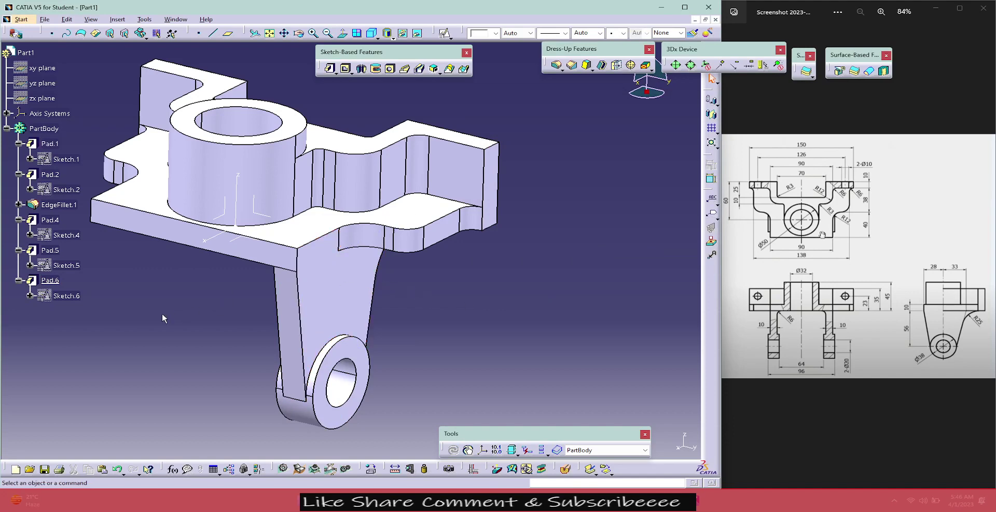
pyautogui.moveTo(162, 314)
pyautogui.mouseDown(button='middle')
pyautogui.moveTo(296, 299)
pyautogui.moveTo(332, 259)
pyautogui.mouseUp(button='middle')
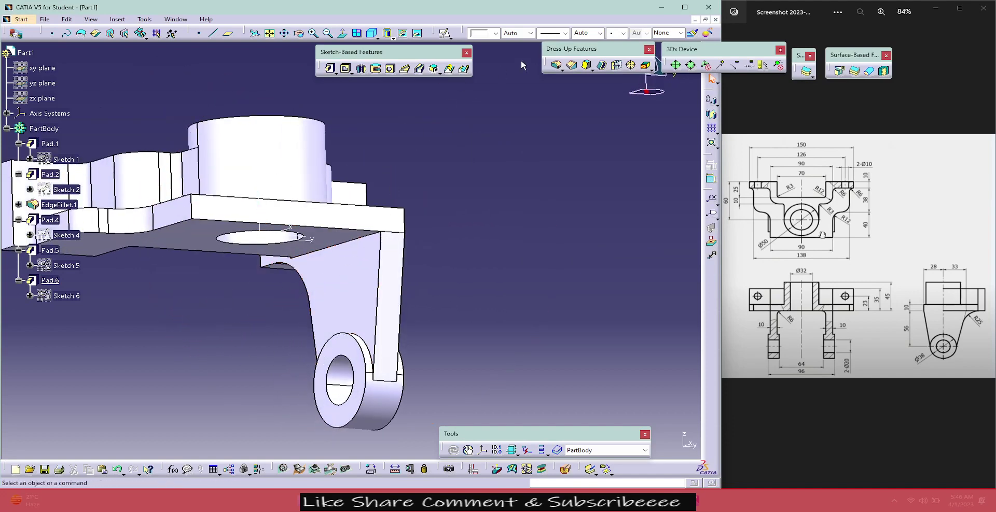
# - Fillet the edge where the leg meets the plate at 6 mm, then reopen EdgeFillet.2
pyautogui.click(556, 65)
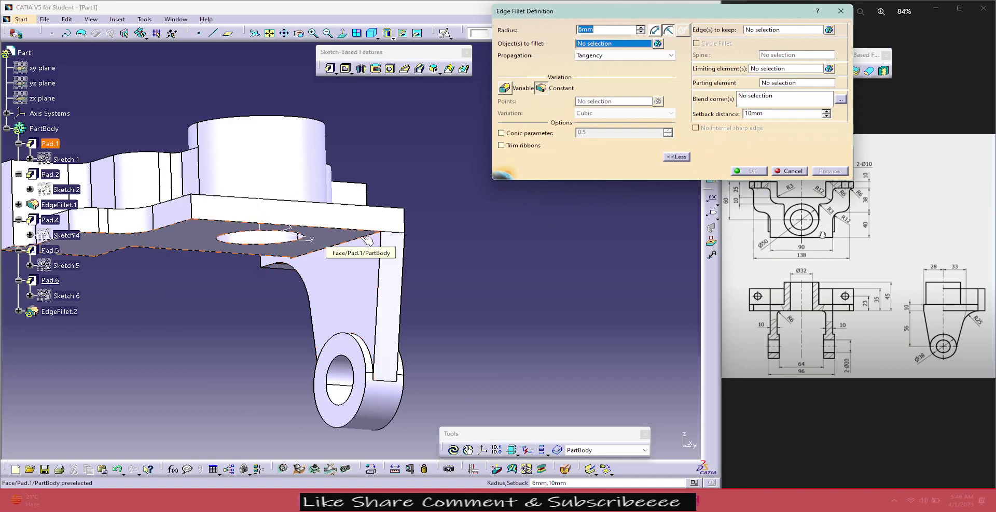
pyautogui.click(368, 240)
pyautogui.click(789, 171)
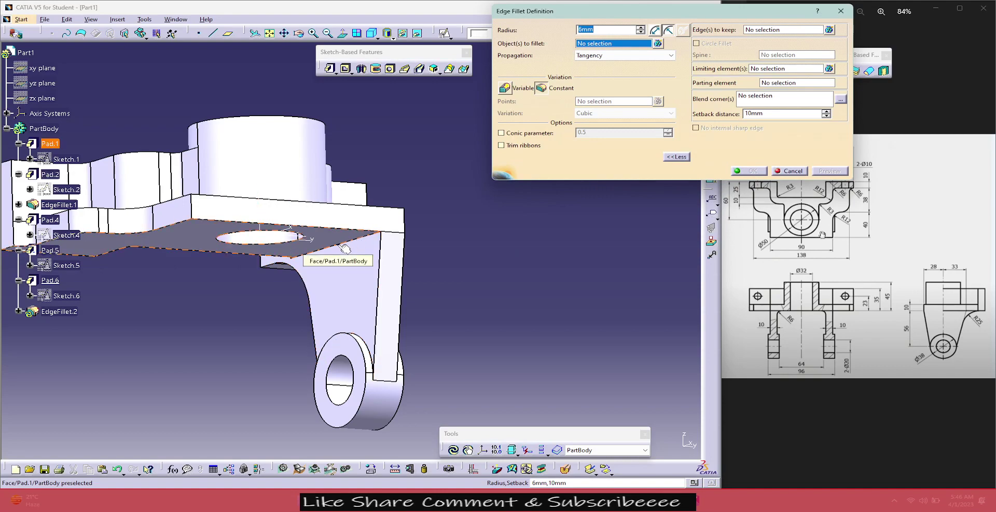
pyautogui.moveTo(415, 287)
pyautogui.mouseDown(button='middle')
pyautogui.moveTo(163, 331)
pyautogui.moveTo(108, 324)
pyautogui.moveTo(160, 340)
pyautogui.moveTo(95, 314)
pyautogui.moveTo(164, 340)
pyautogui.moveTo(234, 282)
pyautogui.moveTo(214, 186)
pyautogui.moveTo(210, 238)
pyautogui.moveTo(629, 212)
pyautogui.moveTo(883, 45)
pyautogui.moveTo(674, 177)
pyautogui.mouseUp(button='middle')
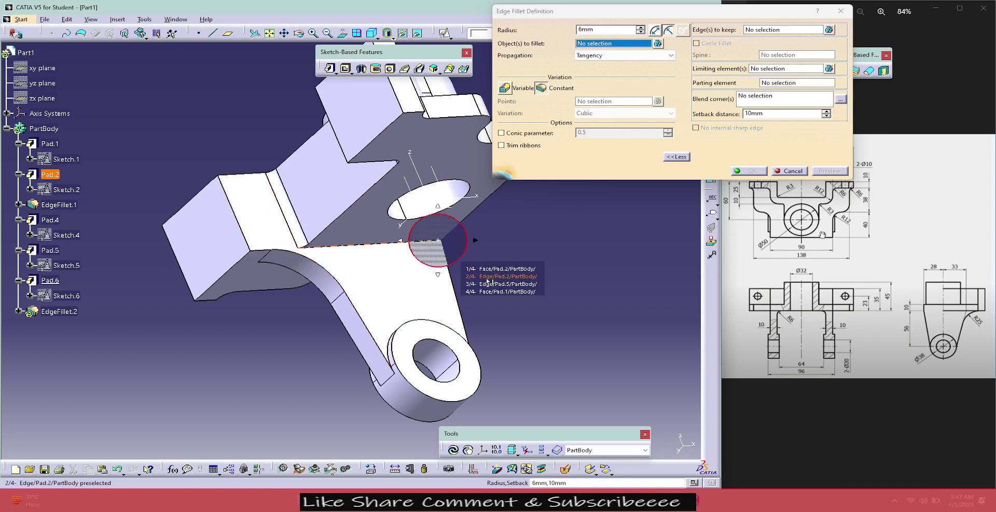
pyautogui.click(486, 278)
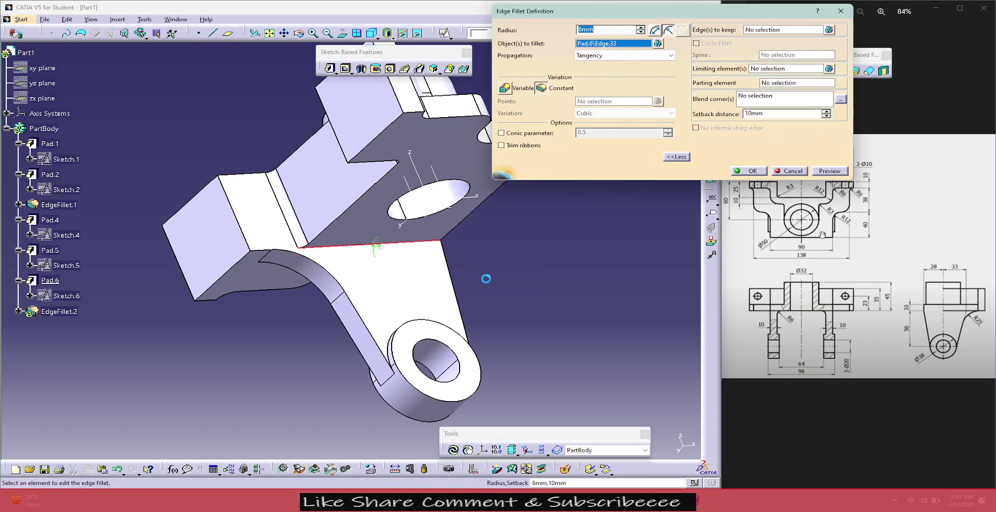
pyautogui.click(747, 171)
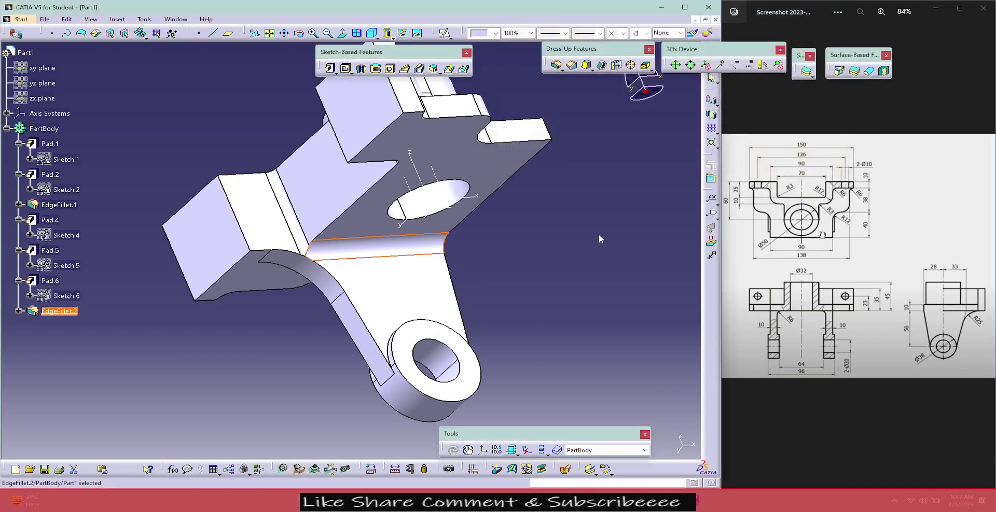
pyautogui.doubleClick(338, 265)
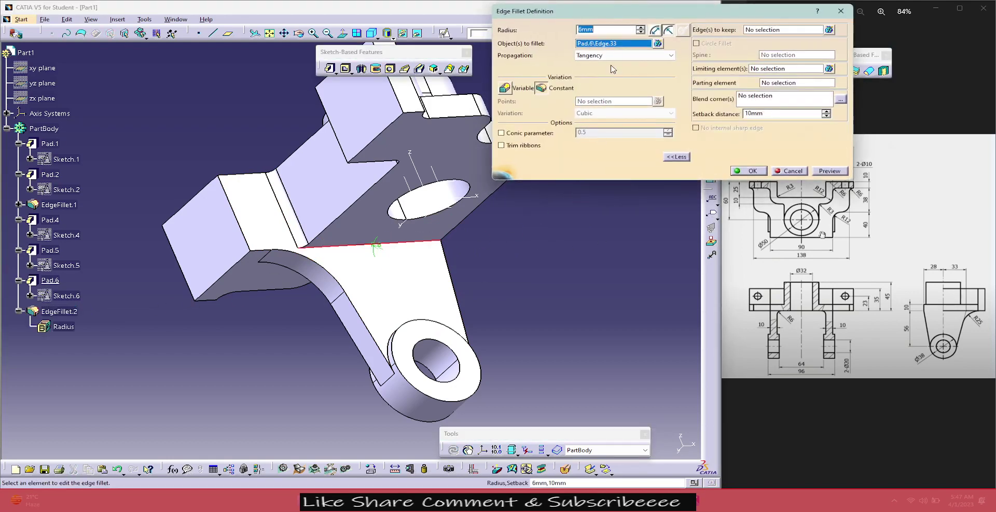
# - Select EdgeFillet.2, Pad.6 and Pad.5 as the leg features to mirror
pyautogui.moveTo(571, 184)
pyautogui.mouseDown(button='middle')
pyautogui.moveTo(488, 230)
pyautogui.moveTo(175, 329)
pyautogui.mouseUp(button='middle')
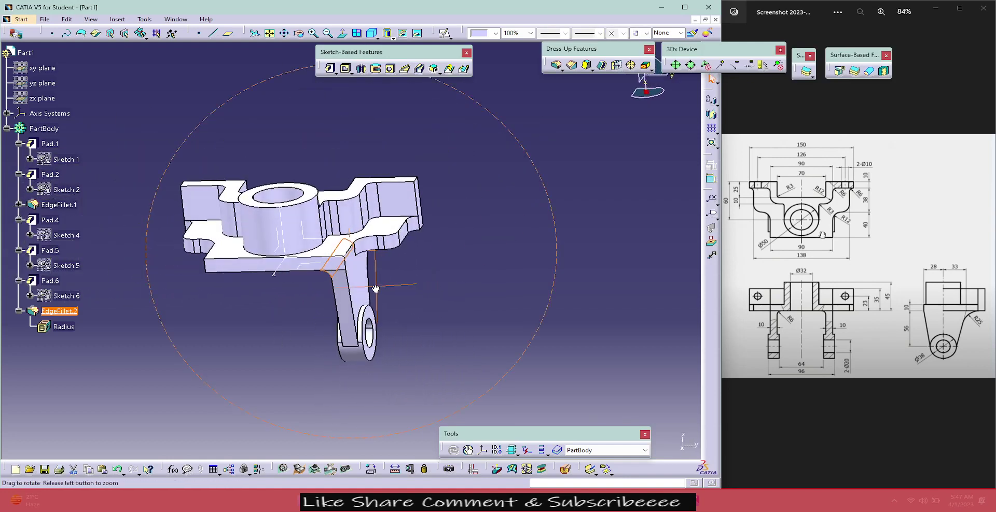
pyautogui.click(175, 329)
pyautogui.click(67, 311)
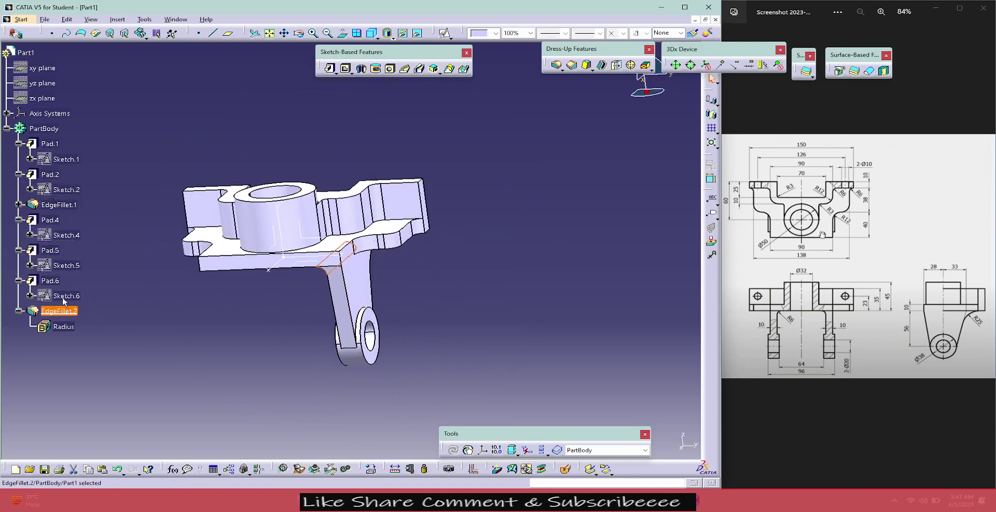
pyautogui.keyDown('ctrl'); pyautogui.click(50, 280); pyautogui.keyUp('ctrl')
pyautogui.keyDown('ctrl'); pyautogui.click(51, 250); pyautogui.keyUp('ctrl')
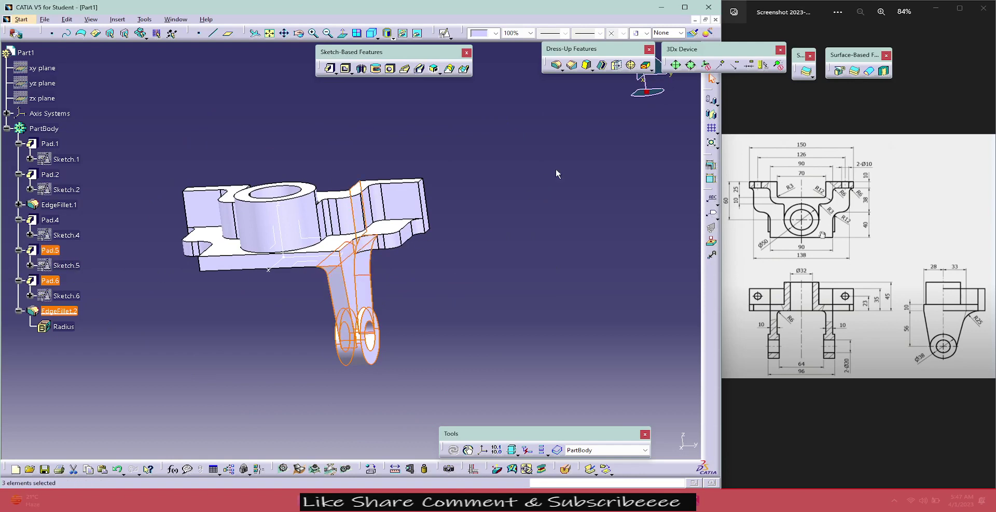
# - Mirror the three features across the ZX plane and switch to the isometric view
pyautogui.moveTo(474, 154); pyautogui.dragTo(489, 210, button='middle')
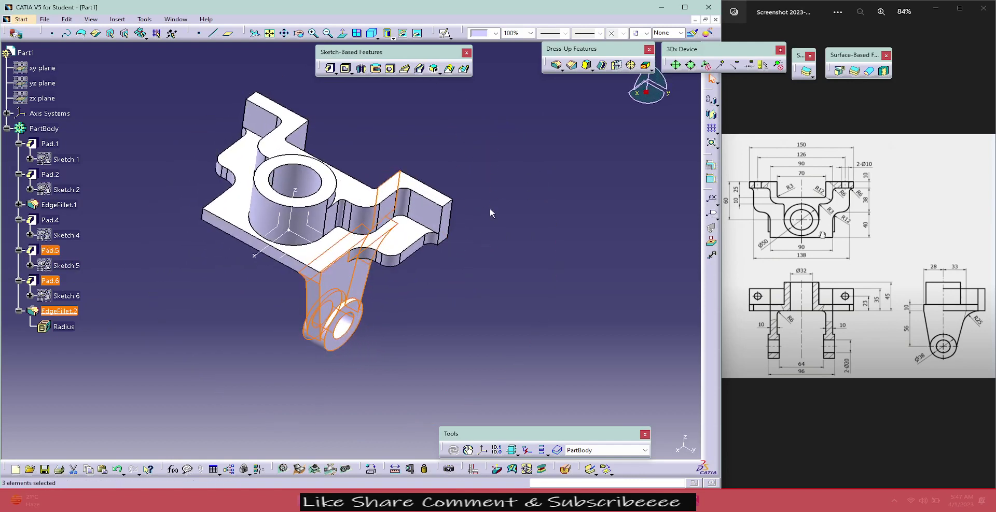
pyautogui.click(711, 114)
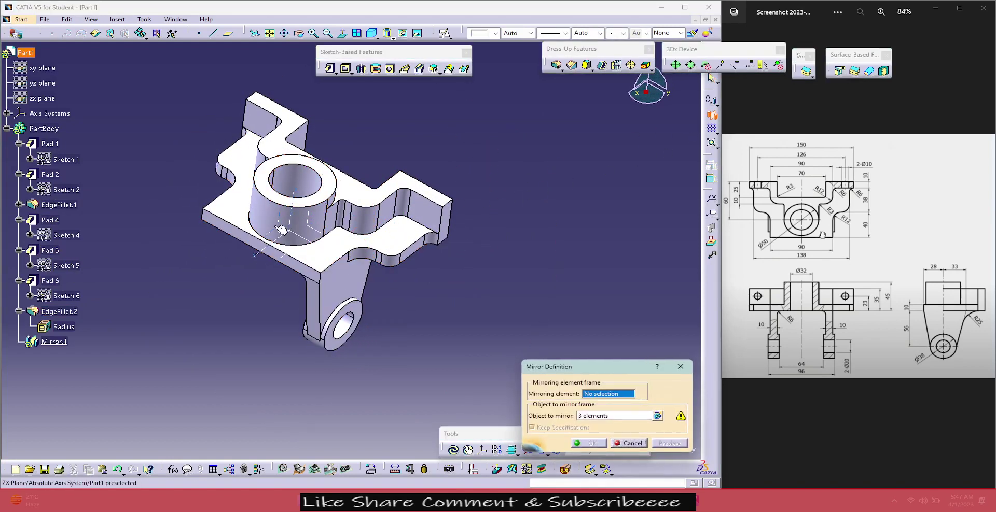
pyautogui.click(299, 236)
pyautogui.click(589, 444)
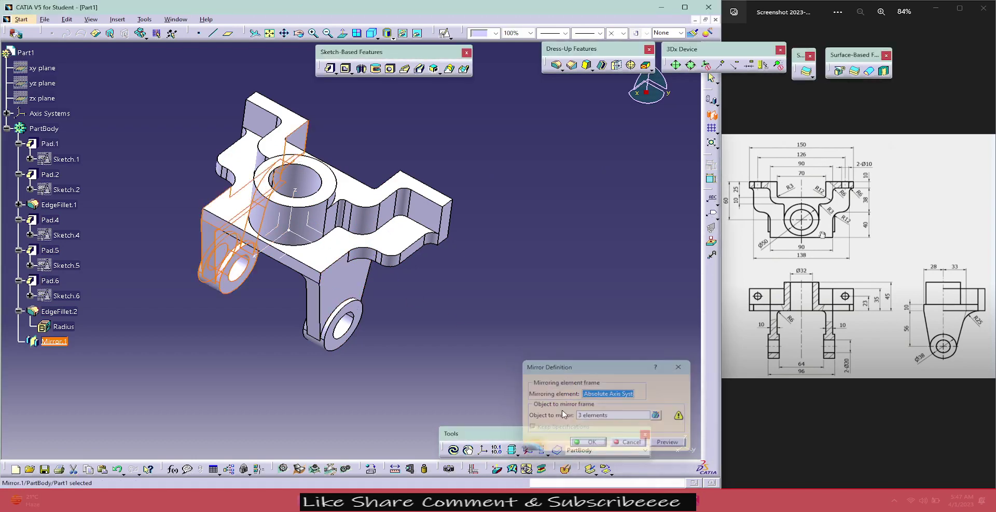
pyautogui.click(664, 446)
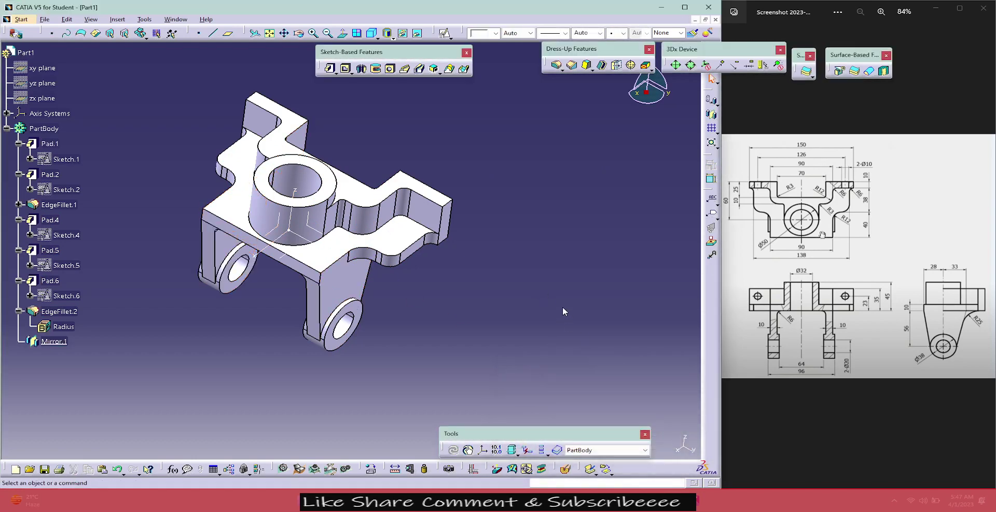
pyautogui.moveTo(241, 350)
pyautogui.mouseDown(button='middle')
pyautogui.moveTo(318, 370)
pyautogui.moveTo(562, 224)
pyautogui.moveTo(340, 166)
pyautogui.moveTo(240, 241)
pyautogui.moveTo(507, 189)
pyautogui.moveTo(396, 295)
pyautogui.mouseUp(button='middle')
pyautogui.click(373, 34)
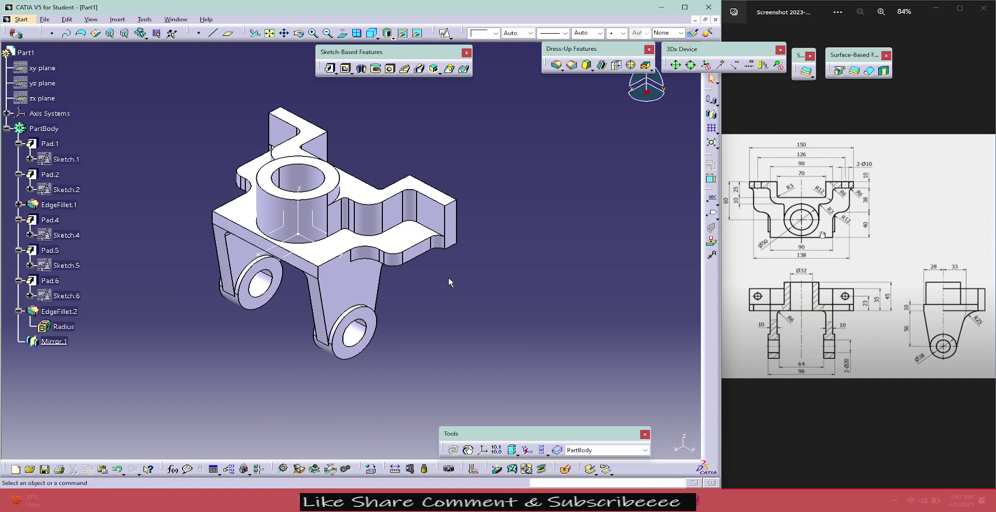
# - Start a sketch on the plate's front face and draw a hole circle at each side
pyautogui.click(445, 33)
pyautogui.click(366, 218)
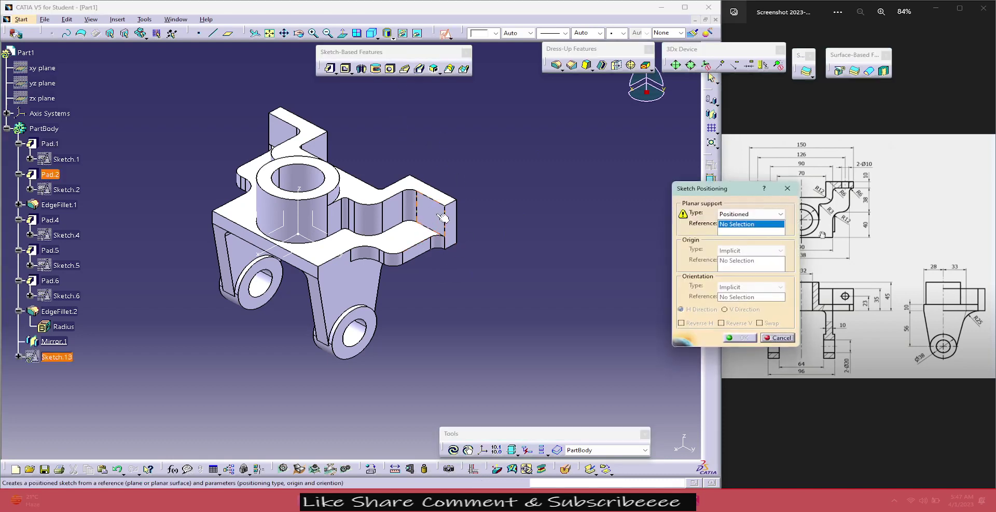
pyautogui.click(739, 338)
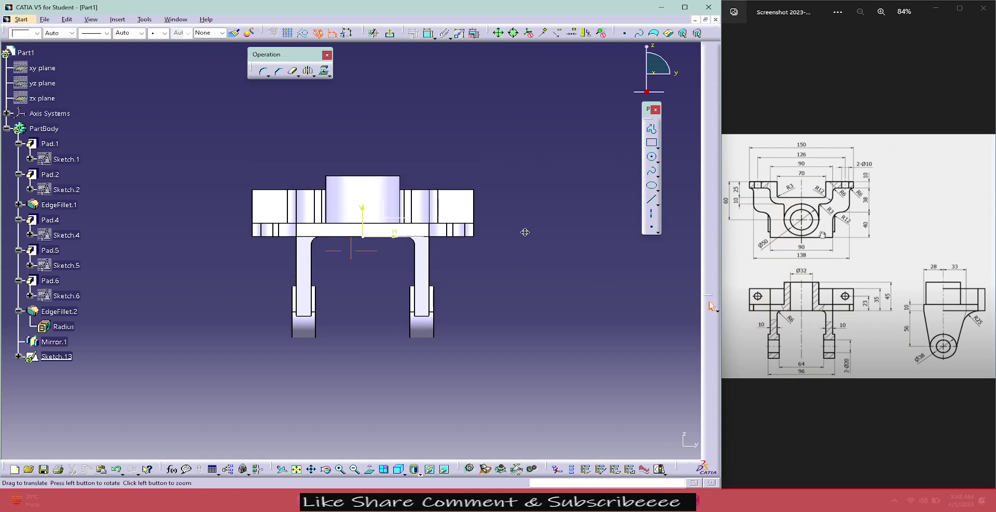
pyautogui.moveTo(524, 196); pyautogui.dragTo(524, 226, button='middle')
pyautogui.click(652, 158)
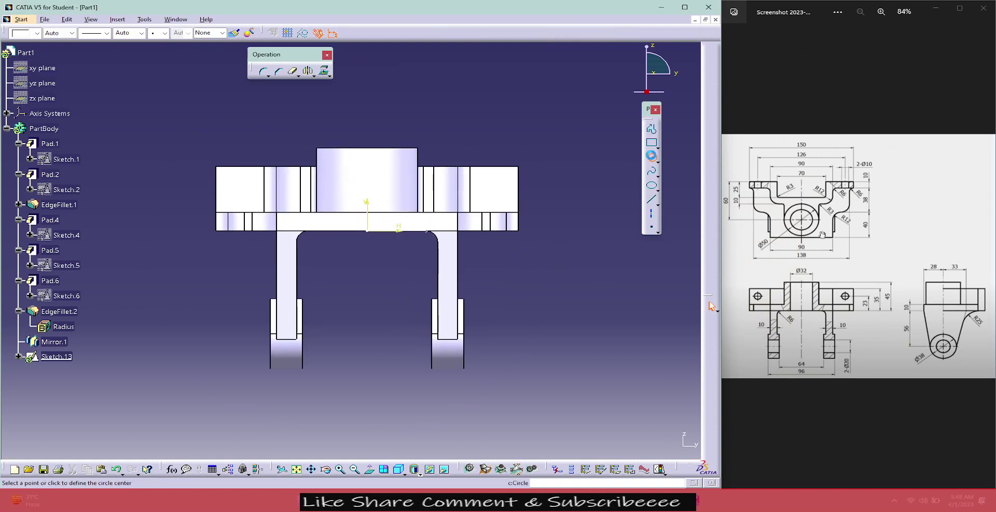
pyautogui.click(511, 183)
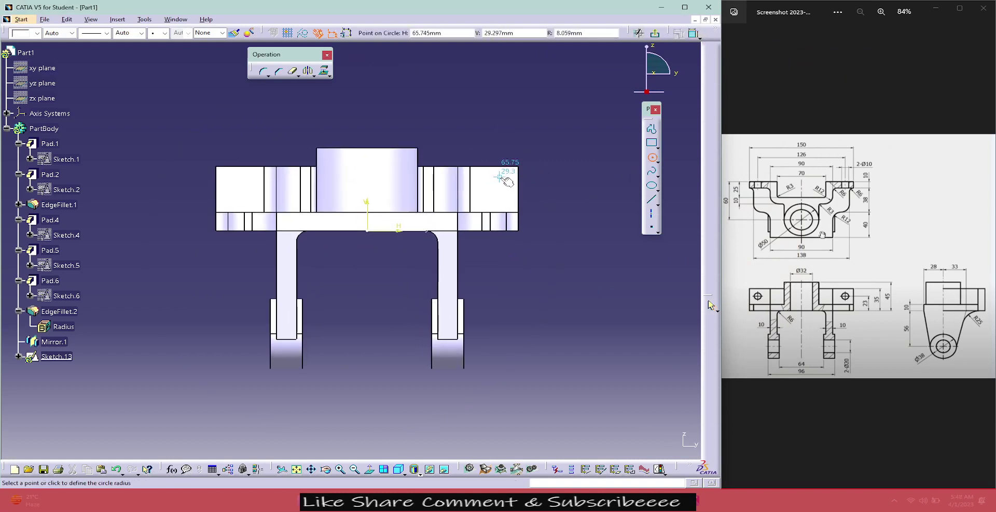
pyautogui.click(498, 174)
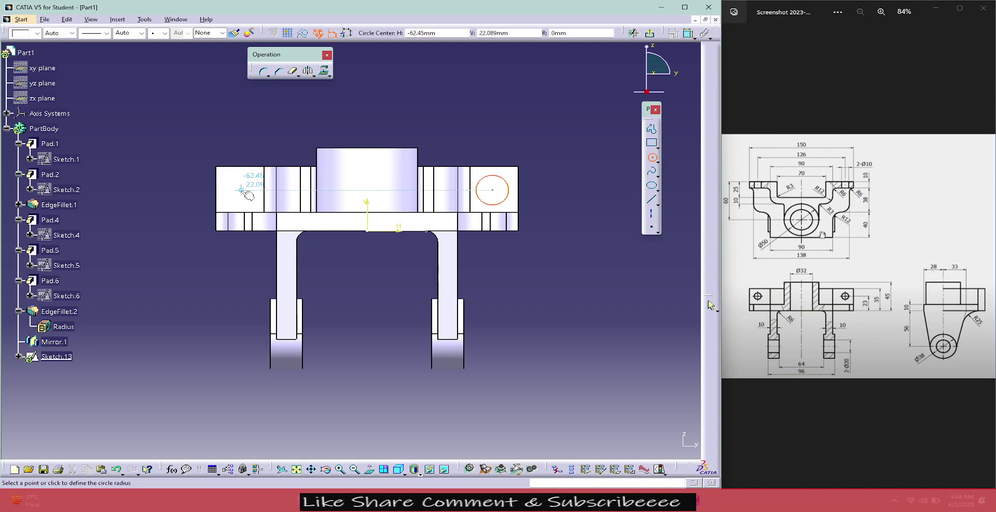
pyautogui.click(241, 190)
pyautogui.click(257, 190)
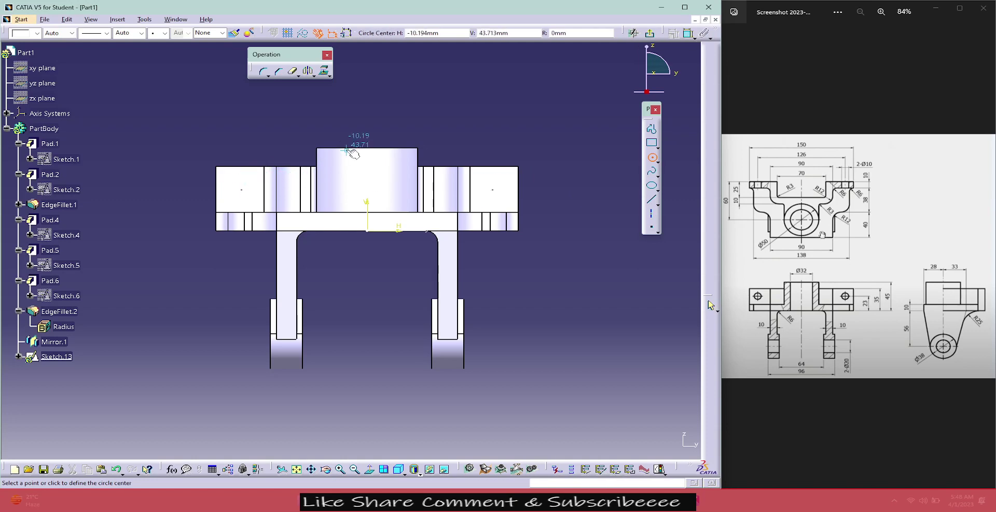
pyautogui.press('Escape')
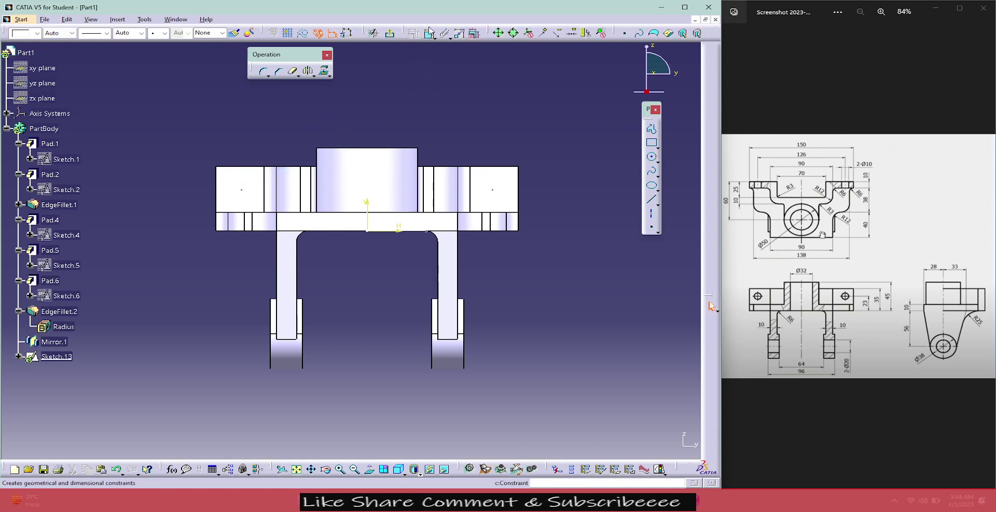
# - Make the two hole circles equal and set their diameter to 10 mm
pyautogui.click(502, 180)
pyautogui.click(251, 180)
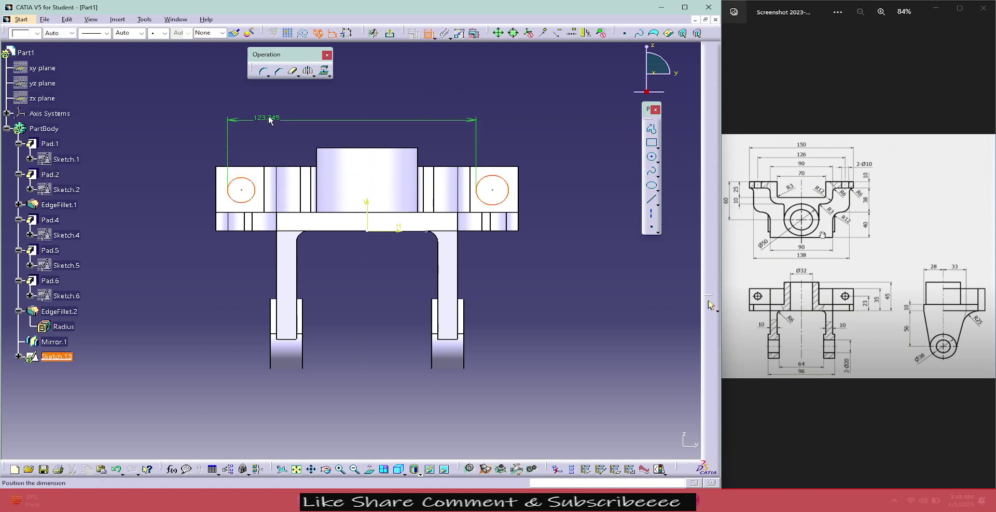
pyautogui.rightClick(269, 120)
pyautogui.click(290, 220)
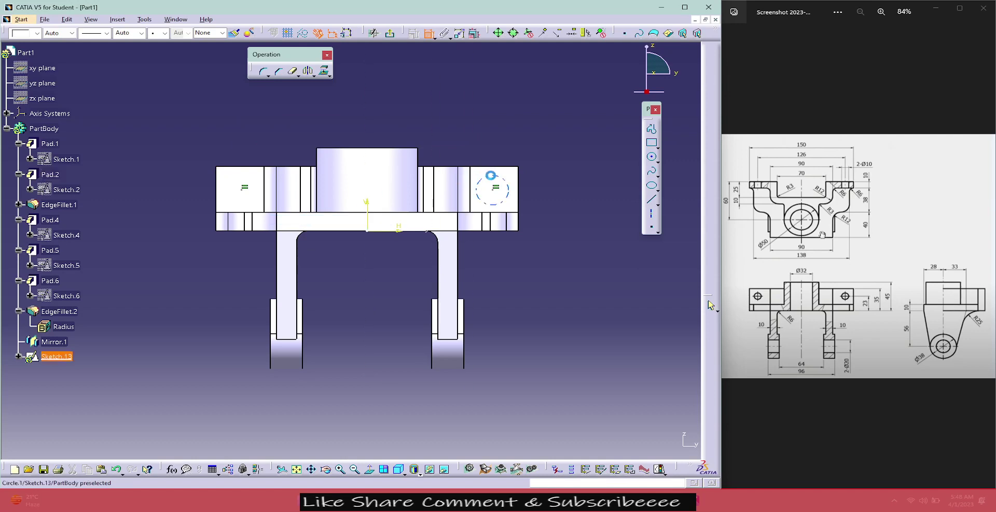
pyautogui.click(500, 180)
pyautogui.doubleClick(565, 139)
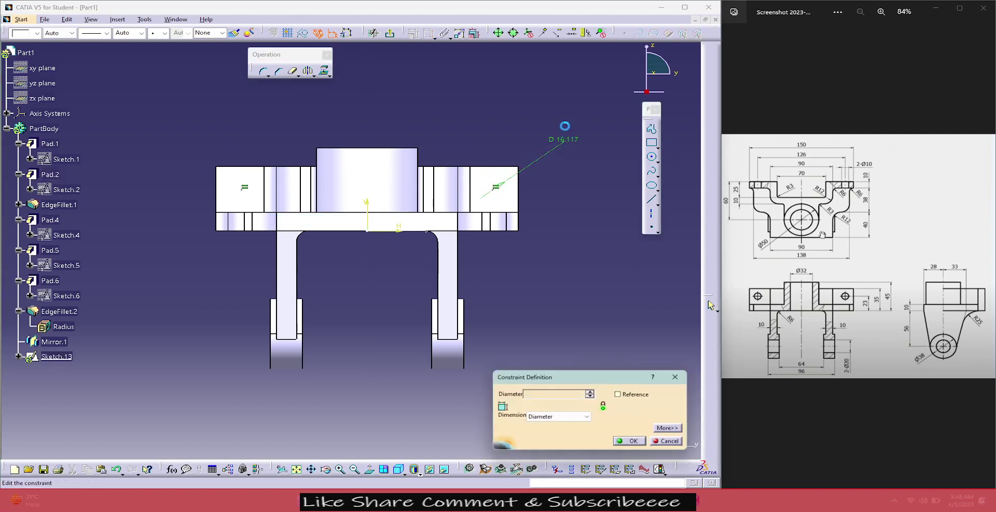
pyautogui.write('10')
pyautogui.press('Return')
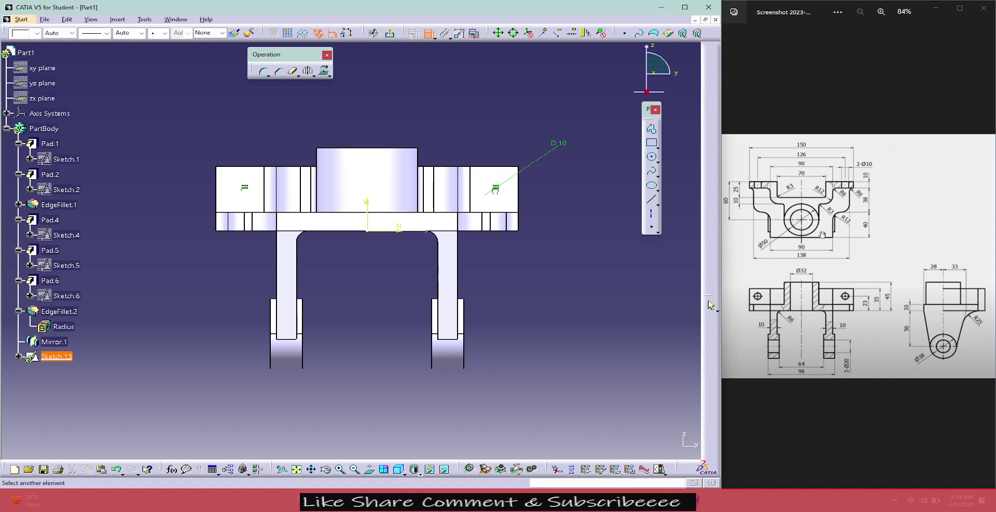
# - Dimension the spacing between the hole centres at 126 mm
pyautogui.click(245, 188)
pyautogui.click(355, 122)
pyautogui.doubleClick(356, 122)
pyautogui.write('126')
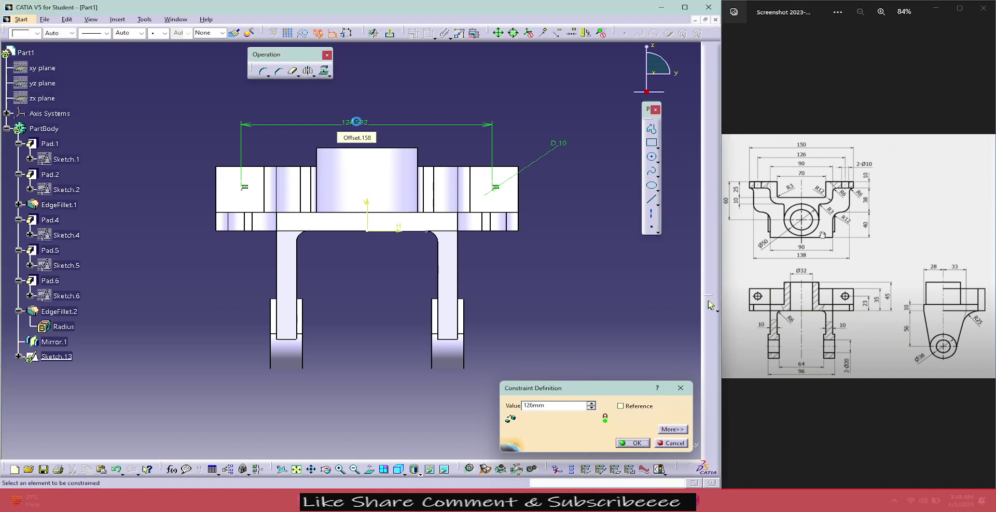
pyautogui.press('Return')
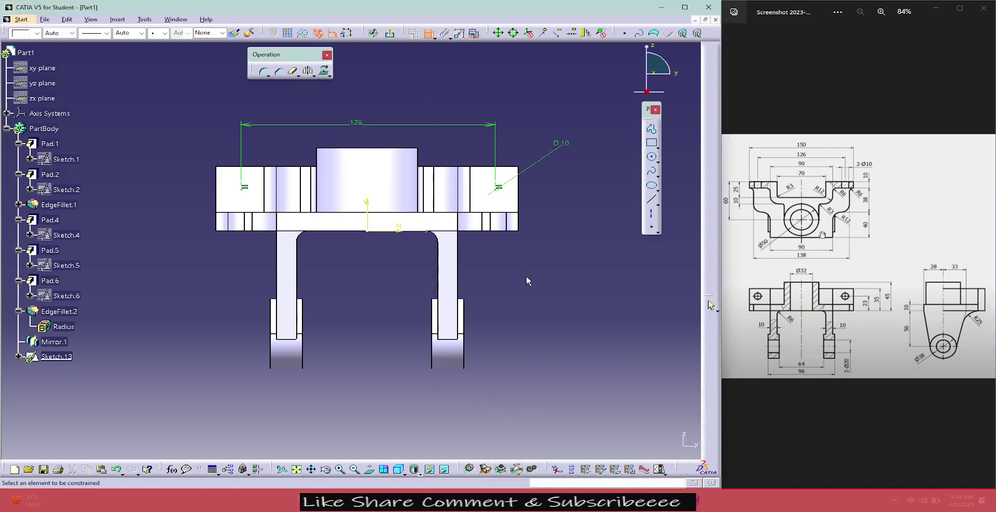
# - Make the holes symmetric about the vertical axis and check the sketch's constraint status
pyautogui.click(500, 199)
pyautogui.click(250, 200)
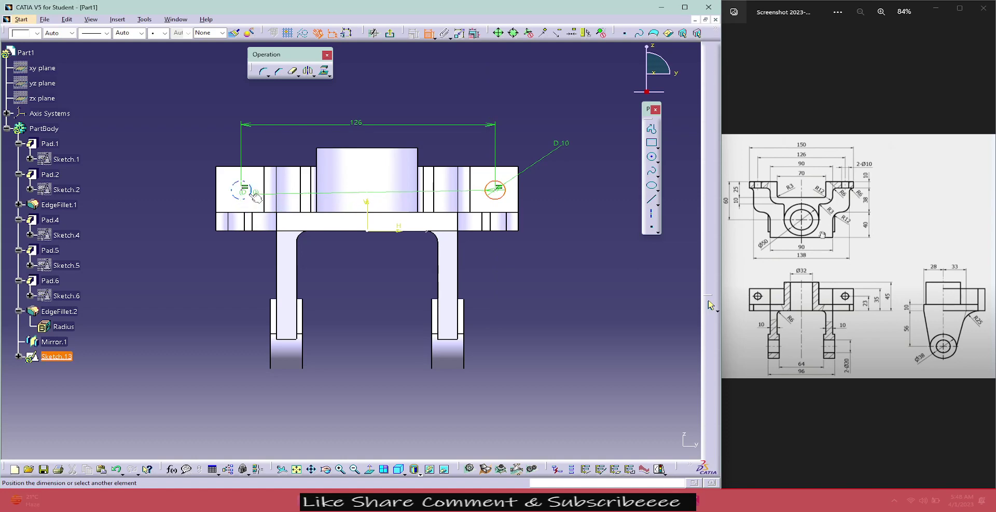
pyautogui.rightClick(354, 273)
pyautogui.click(404, 381)
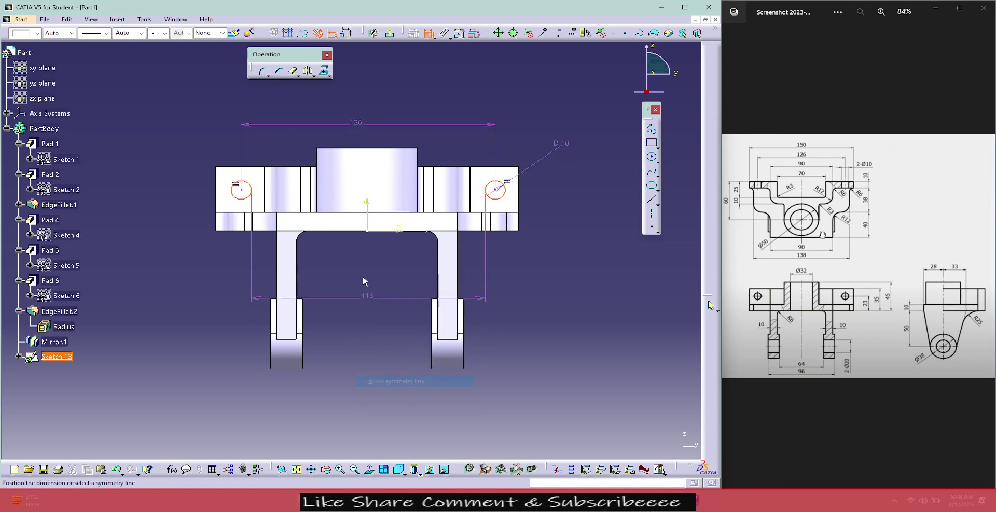
pyautogui.click(367, 194)
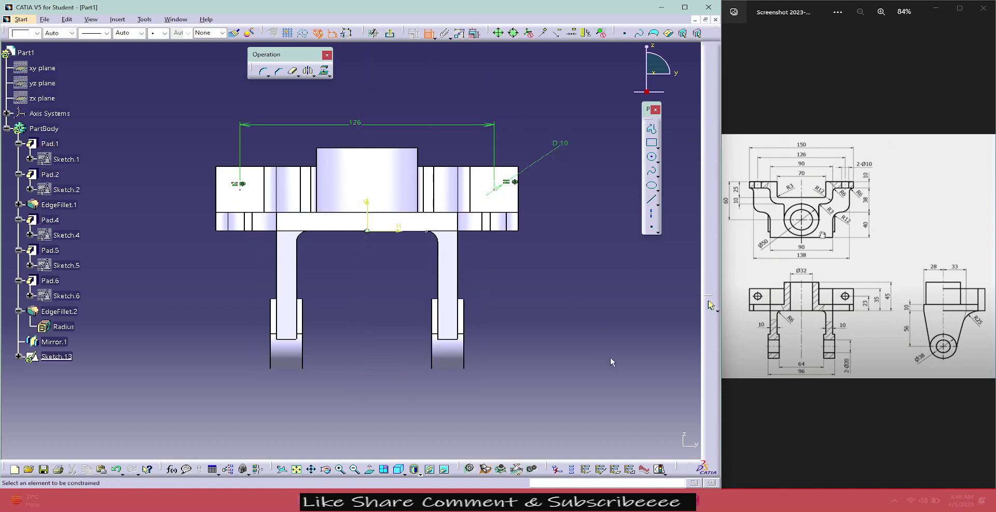
pyautogui.click(660, 470)
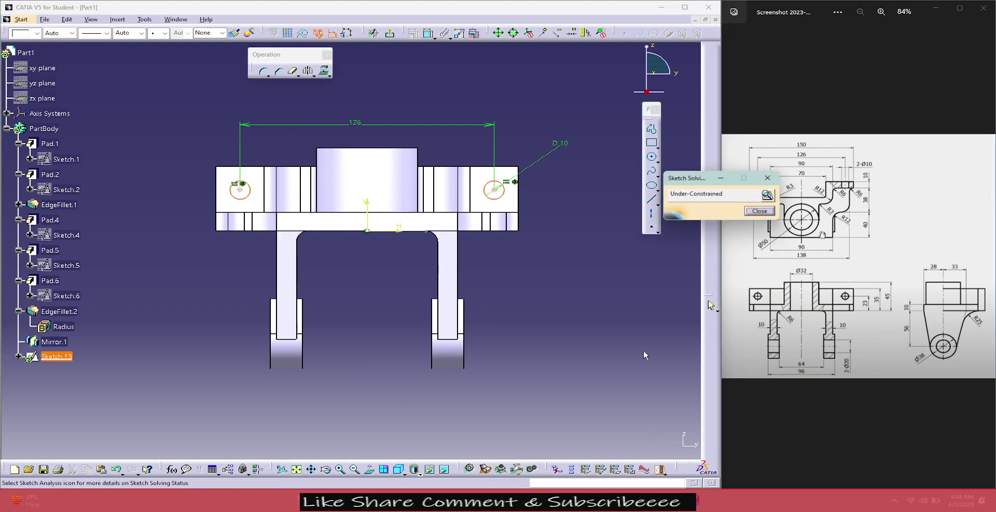
pyautogui.click(758, 212)
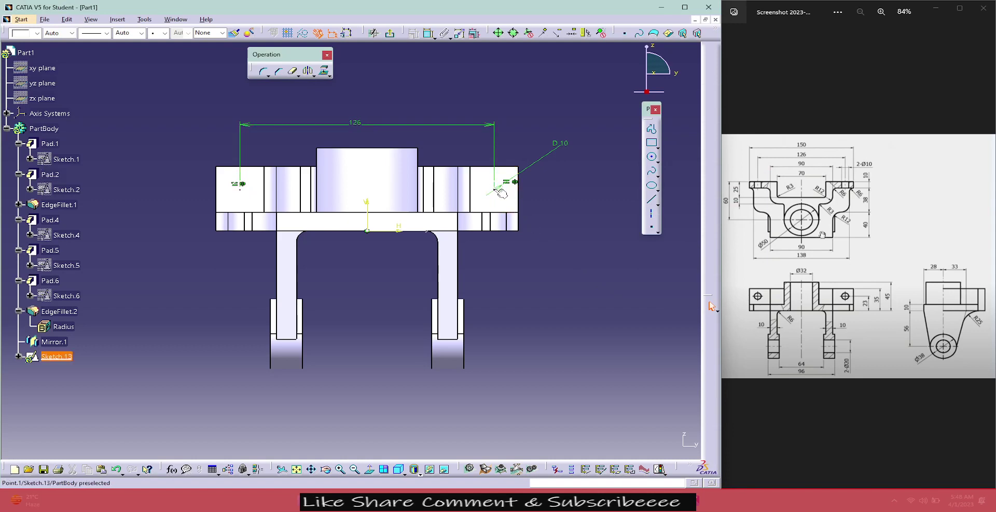
# - Dimension the right hole centre 23 mm from the bottom edge and exit the sketch
pyautogui.click(476, 230)
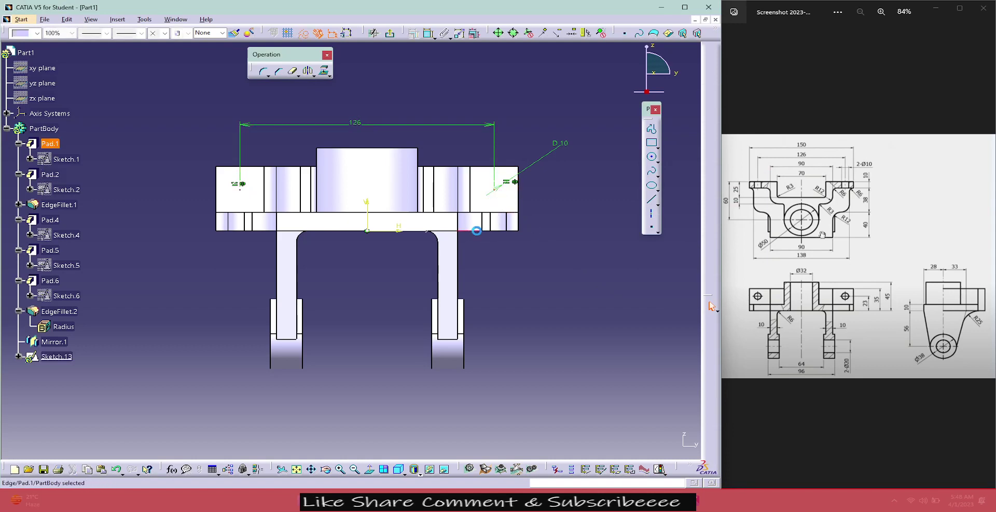
pyautogui.click(496, 190)
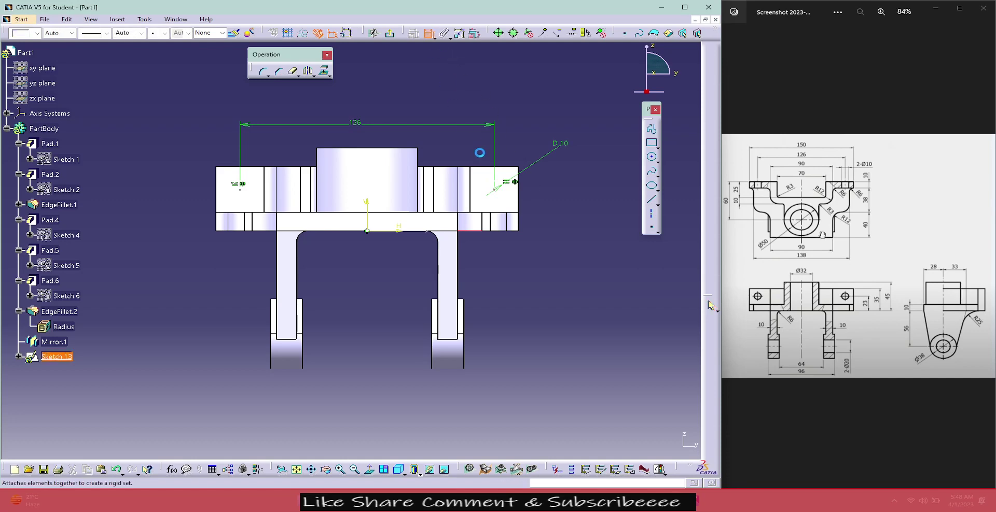
pyautogui.click(554, 210)
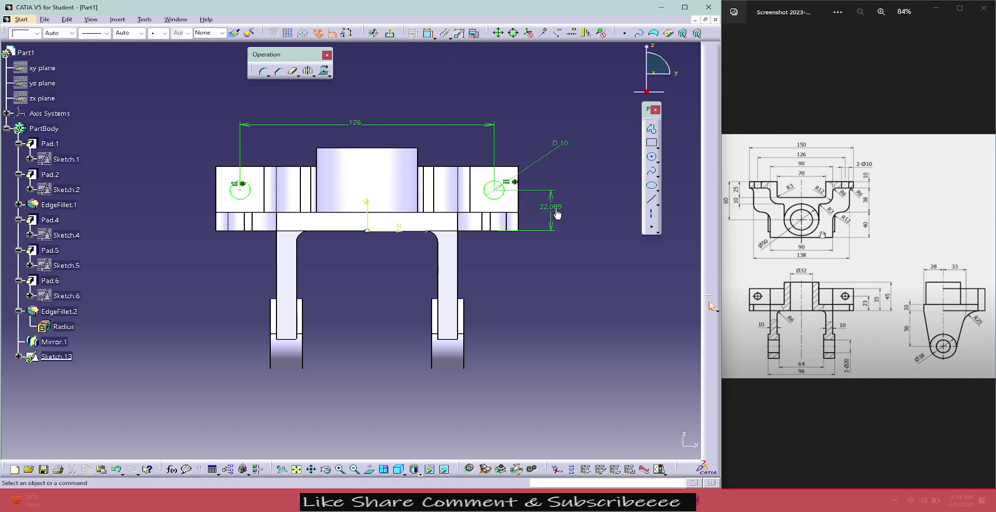
pyautogui.doubleClick(555, 208)
pyautogui.write('23')
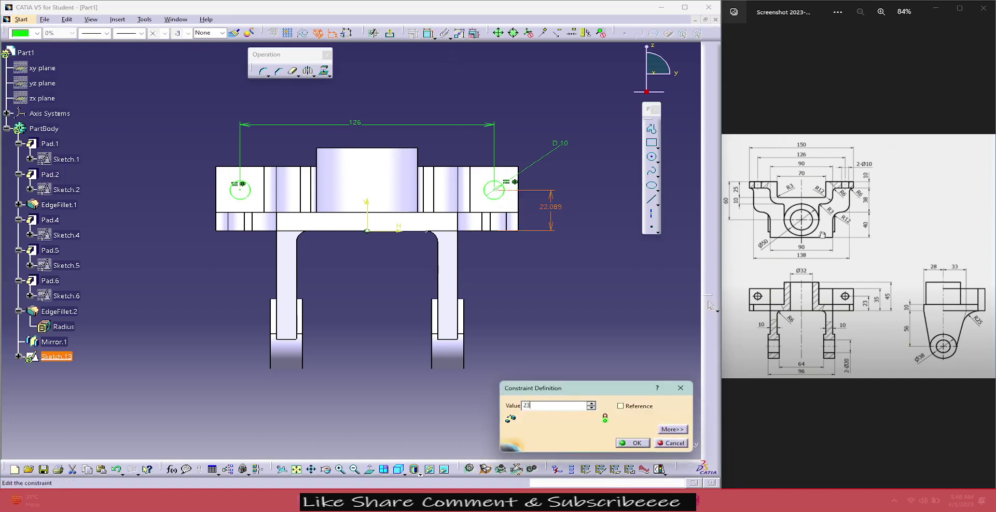
pyautogui.press('Return')
pyautogui.click(390, 33)
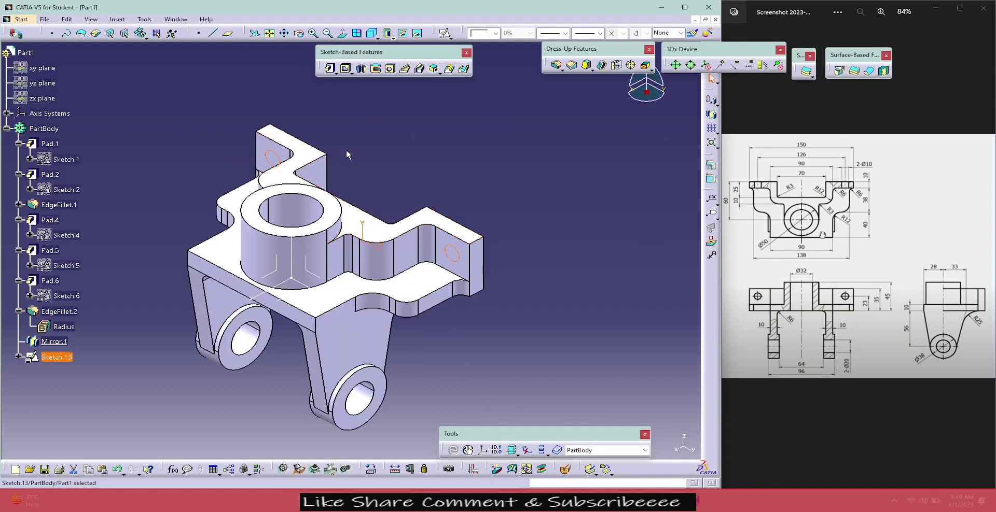
# - Pocket Sketch.13 and change Pocket.1's limit to Up to last so the holes go through
pyautogui.click(345, 68)
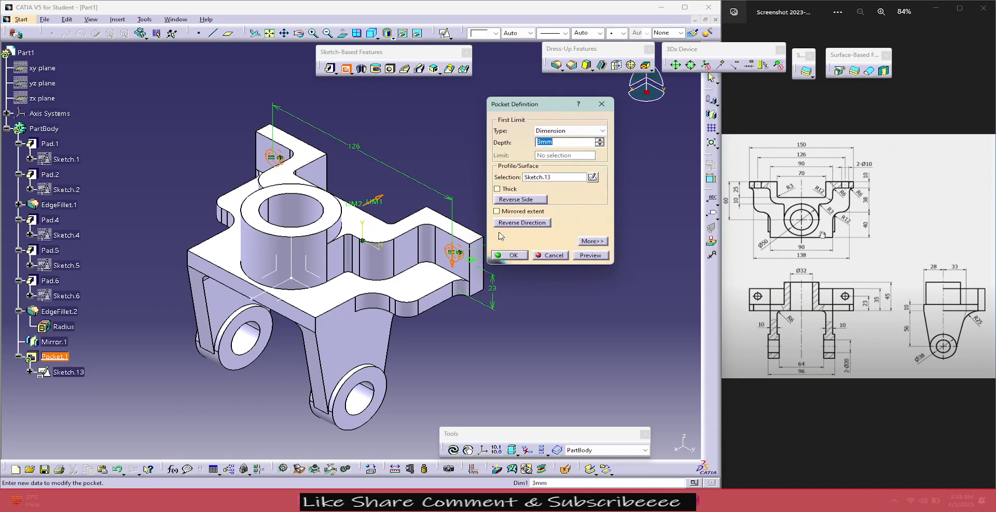
pyautogui.click(509, 255)
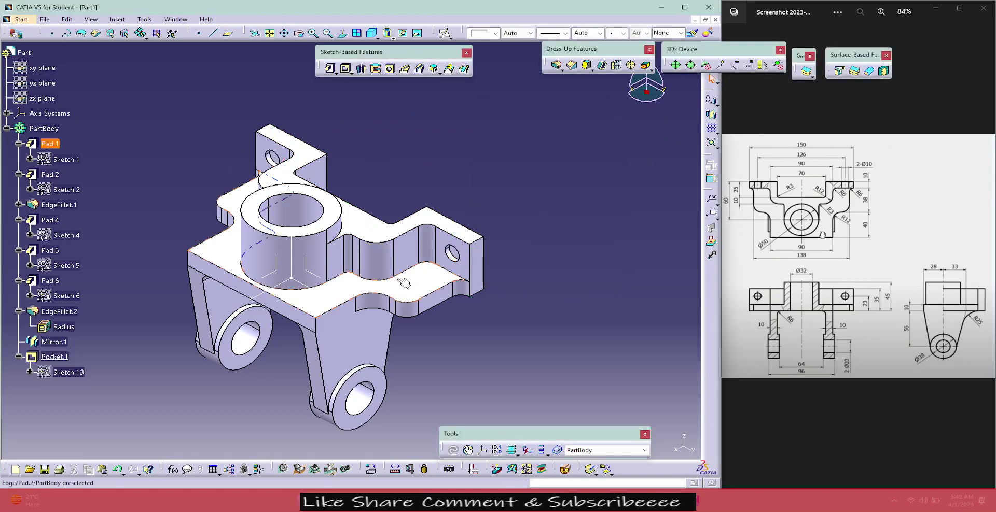
pyautogui.moveTo(404, 282)
pyautogui.mouseDown(button='middle')
pyautogui.moveTo(209, 273)
pyautogui.moveTo(290, 244)
pyautogui.mouseUp(button='middle')
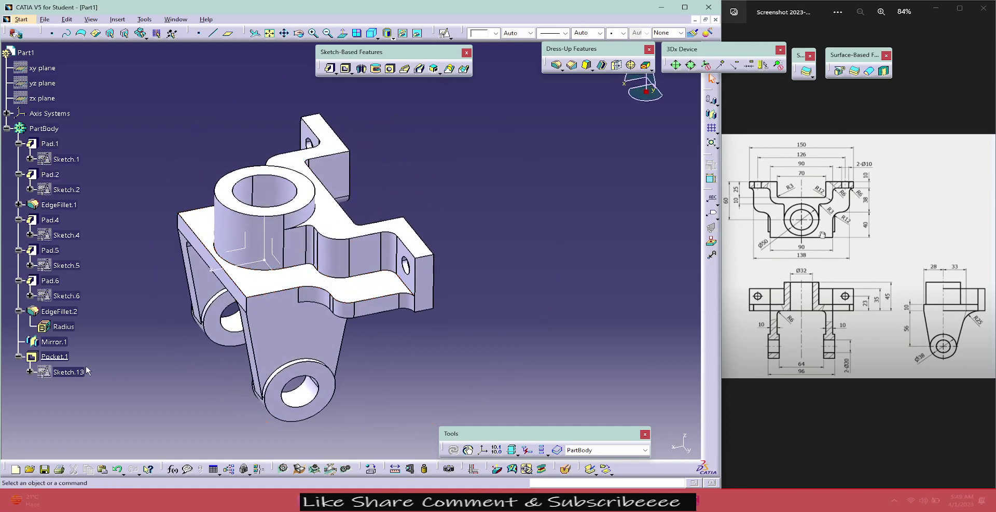
pyautogui.doubleClick(54, 357)
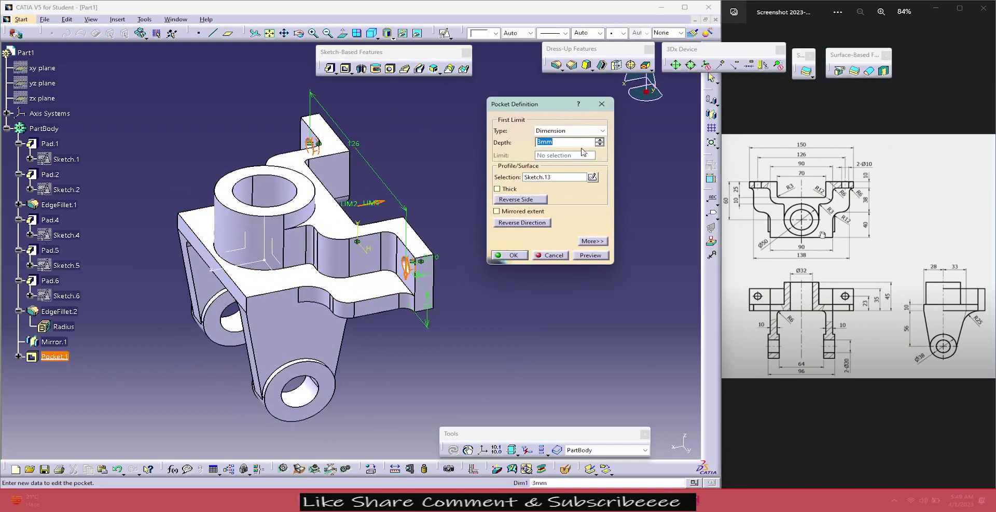
pyautogui.click(602, 130)
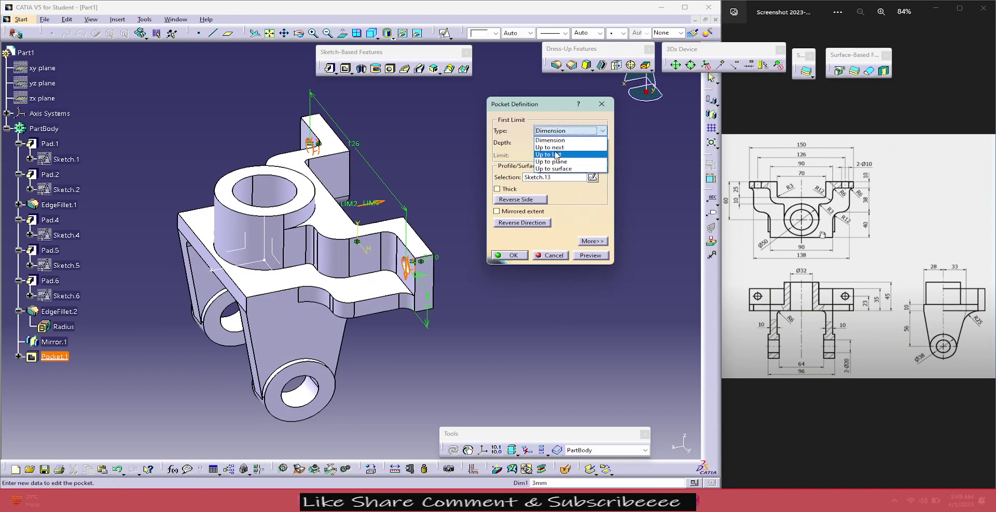
pyautogui.click(556, 154)
pyautogui.click(513, 255)
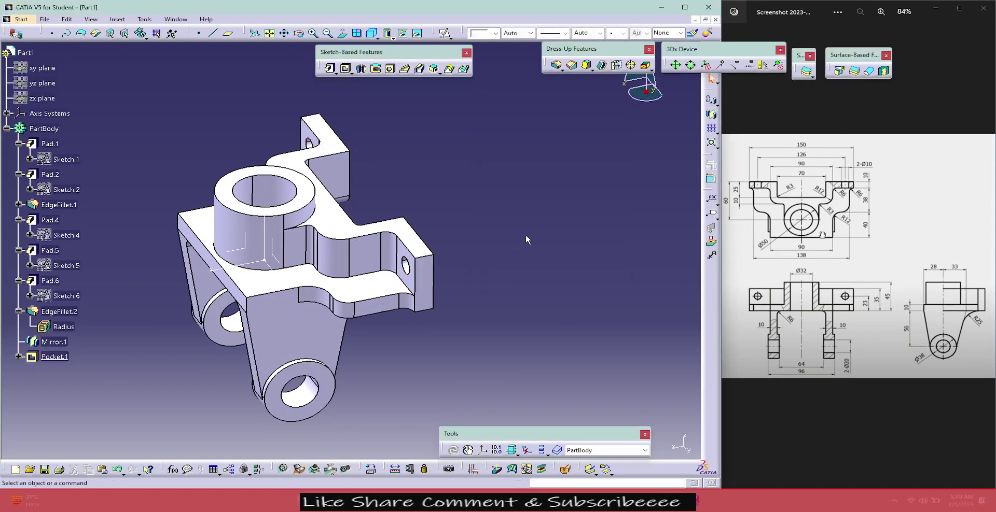
pyautogui.moveTo(524, 234)
pyautogui.mouseDown(button='middle')
pyautogui.moveTo(157, 262)
pyautogui.moveTo(555, 164)
pyautogui.mouseUp(button='middle')
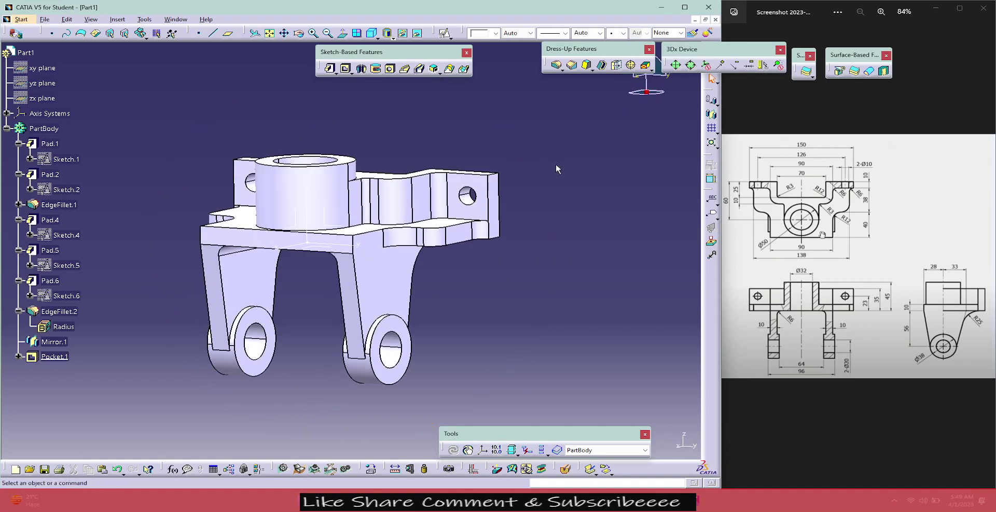
# - Show the part in isometric view, fit it all in, and split into four viewports
pyautogui.click(372, 33)
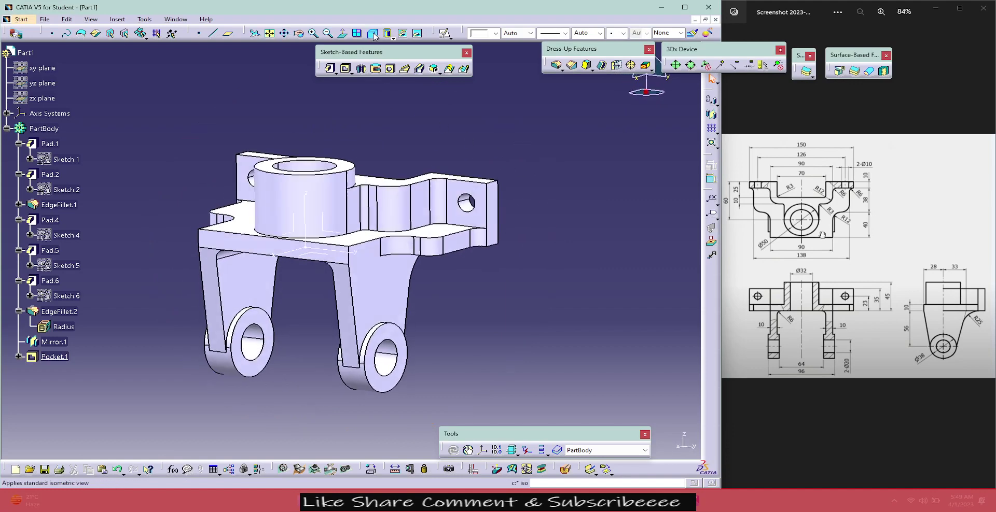
pyautogui.click(270, 33)
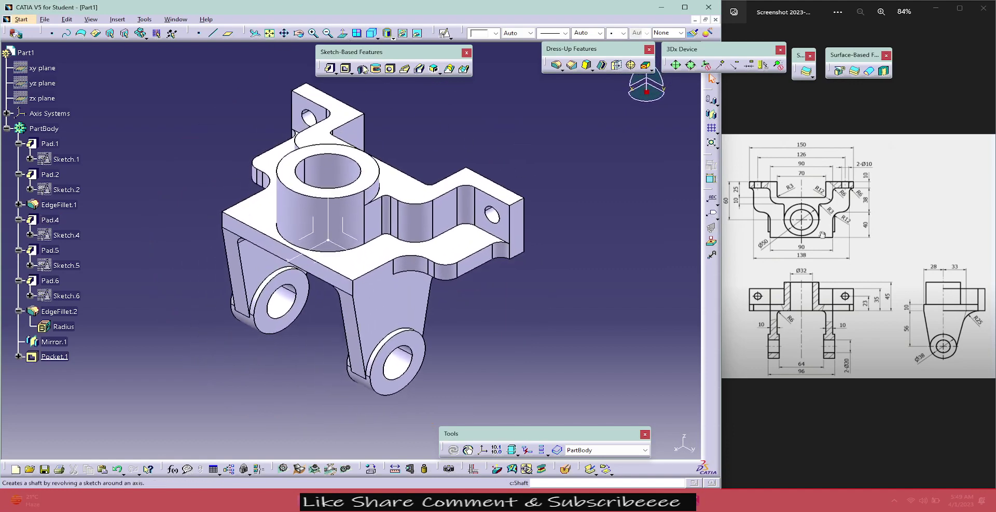
pyautogui.click(356, 33)
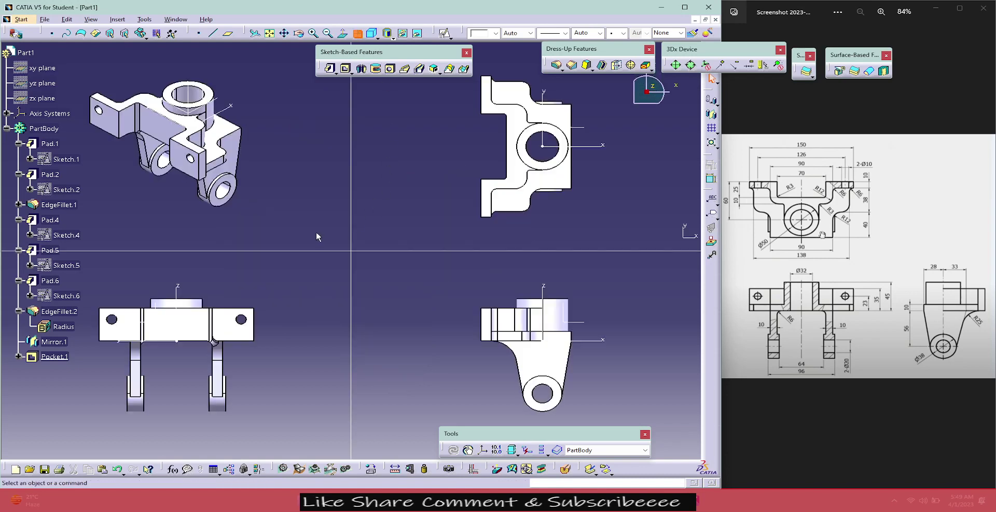
# - Set the lower-left viewport to the front view and the upper-left to the top view
pyautogui.click(276, 322)
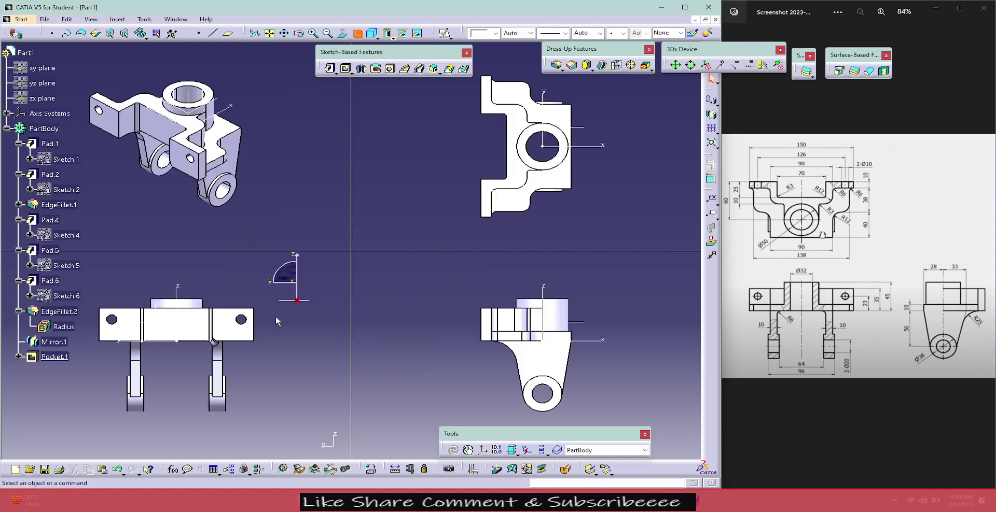
pyautogui.click(379, 38)
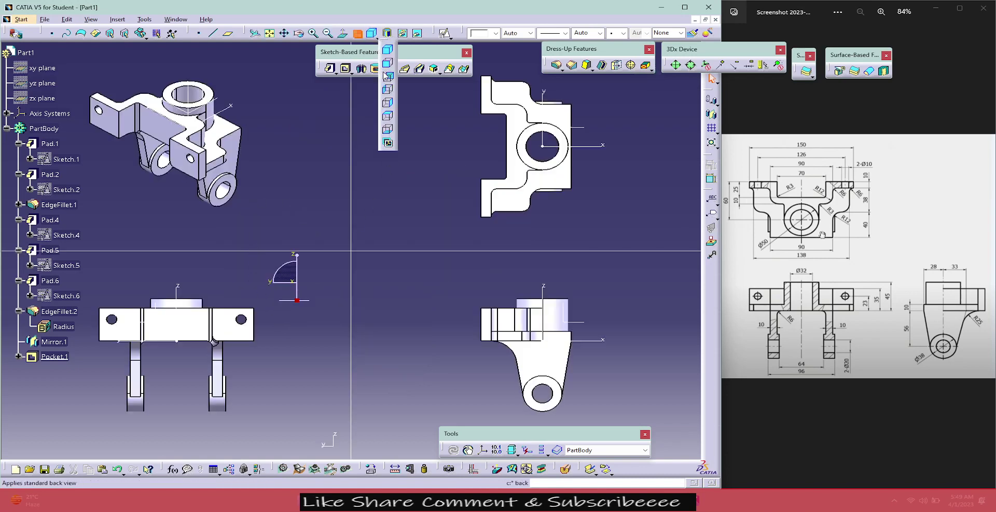
pyautogui.click(387, 65)
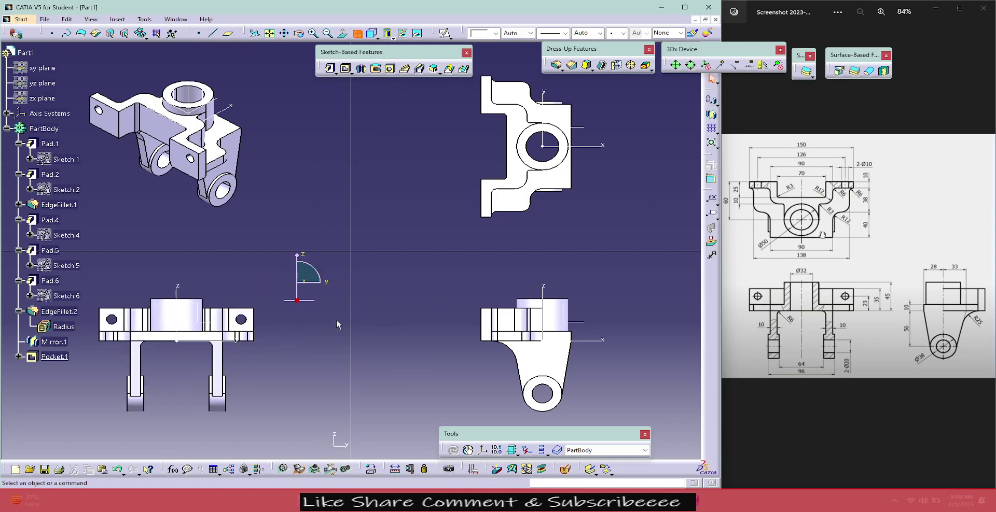
pyautogui.click(290, 189)
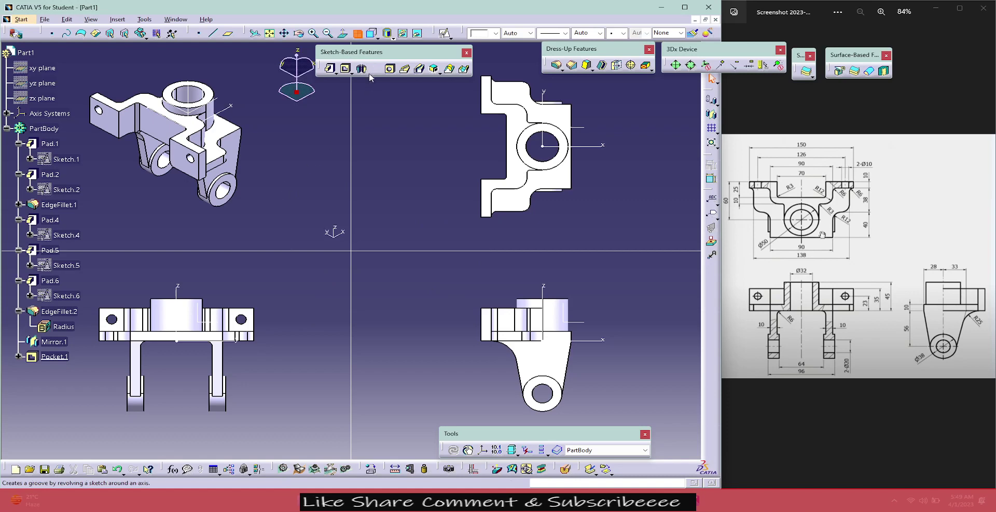
pyautogui.click(387, 36)
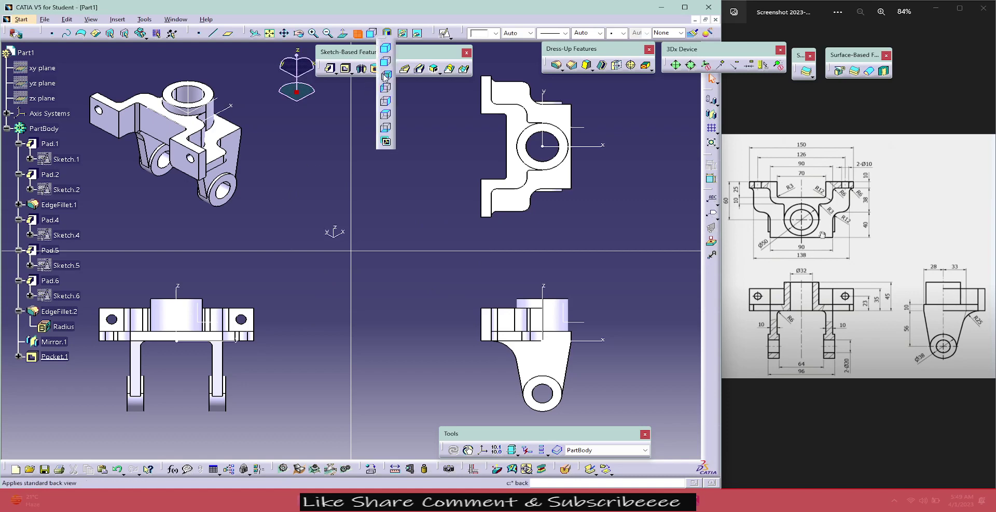
pyautogui.click(387, 114)
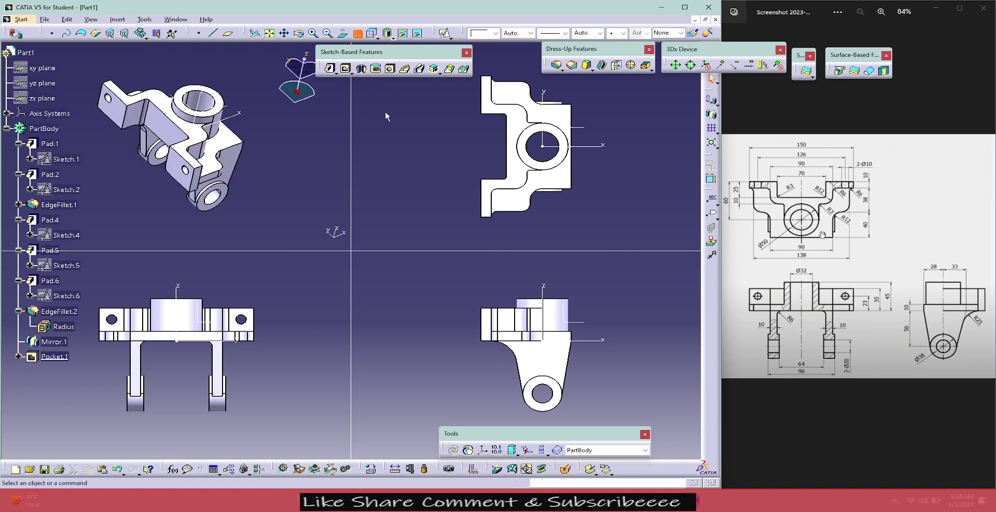
# - Set the upper-right viewport to isometric, the lower-right to left view, and hide the specification tree
pyautogui.click(449, 177)
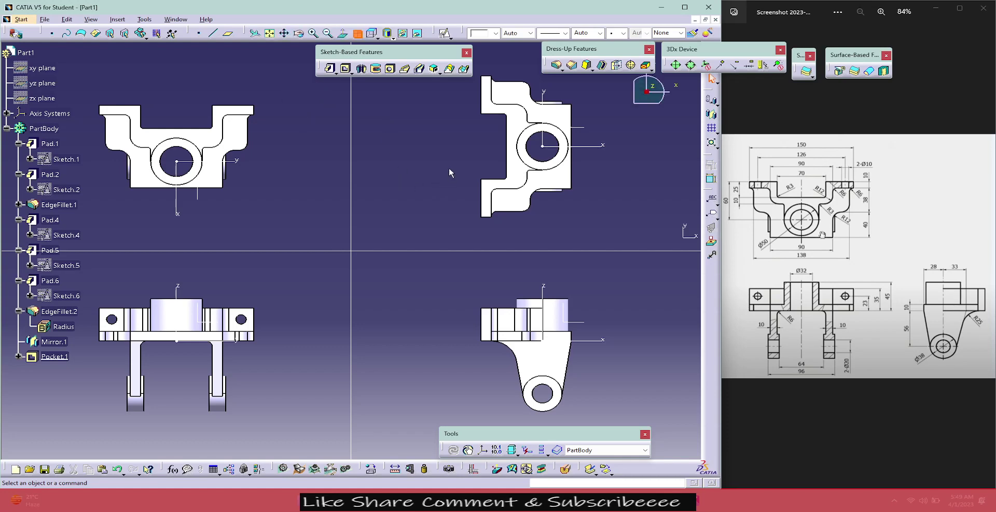
pyautogui.click(385, 34)
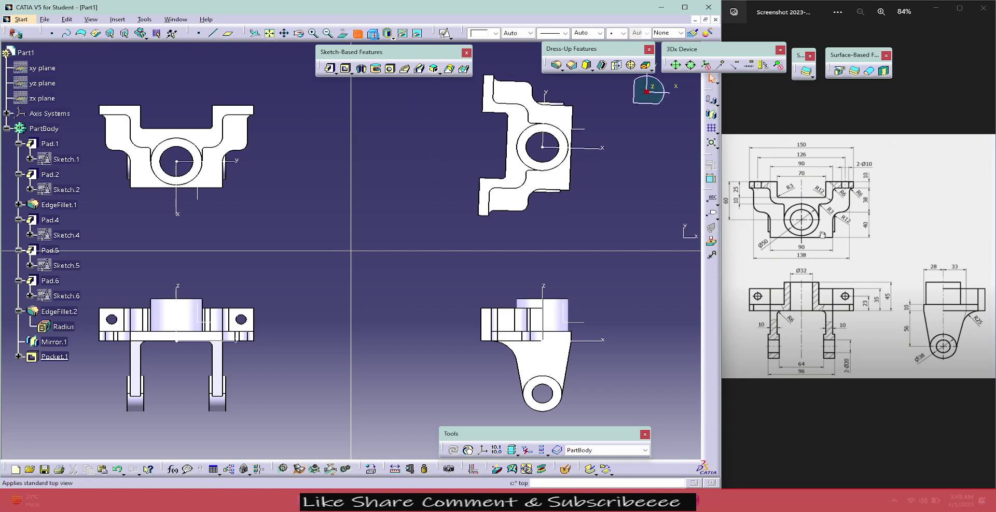
pyautogui.click(387, 36)
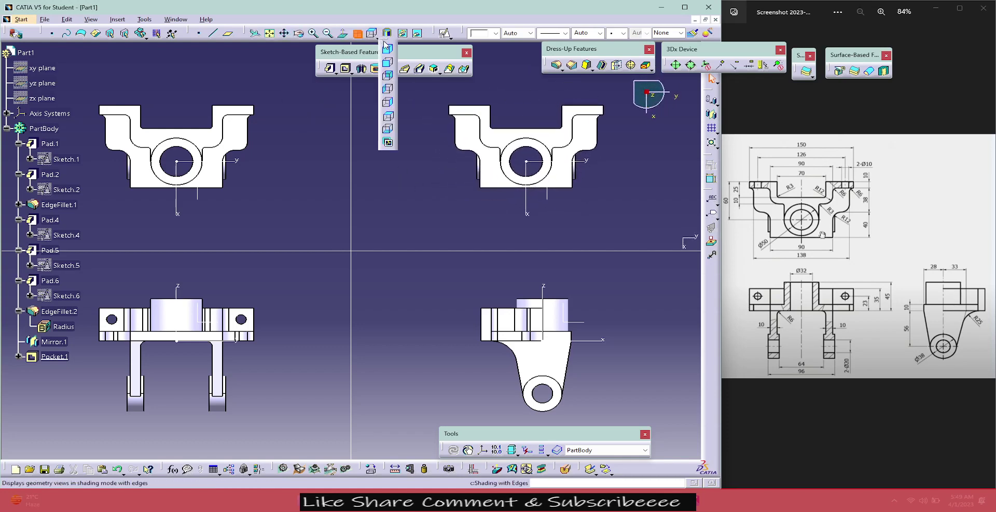
pyautogui.click(388, 51)
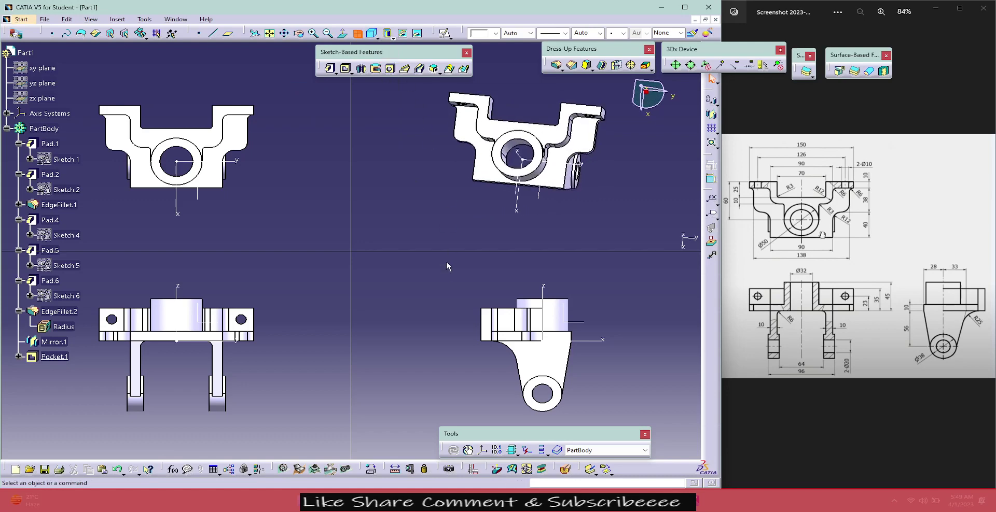
pyautogui.click(442, 308)
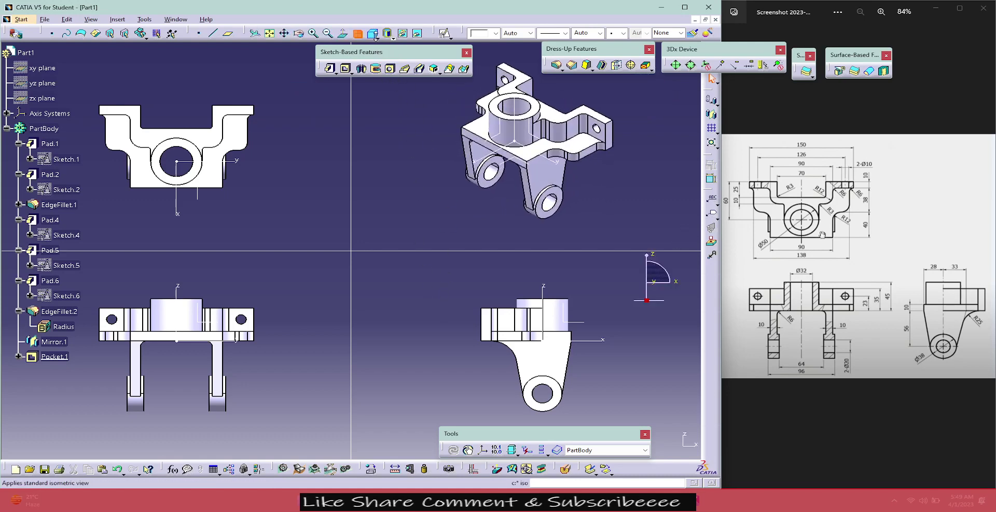
pyautogui.click(373, 35)
pyautogui.click(385, 102)
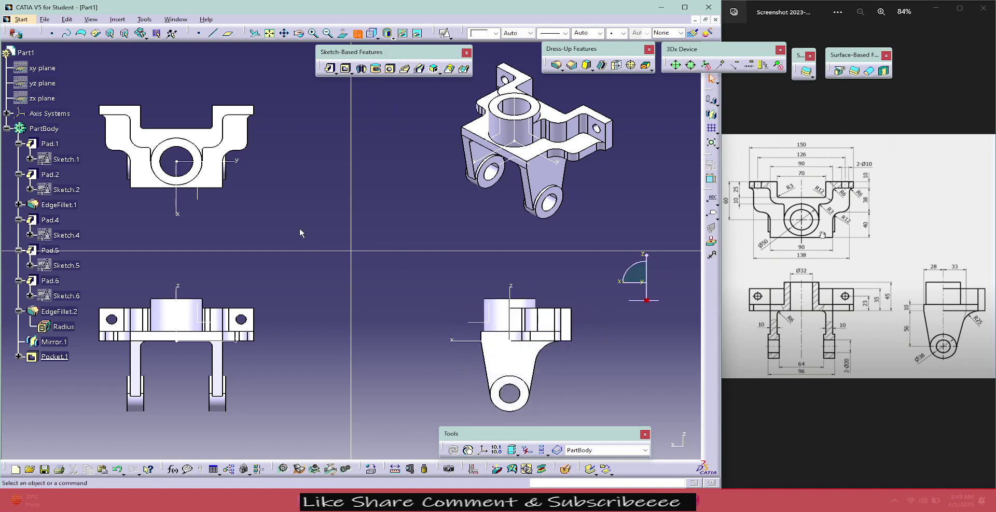
pyautogui.press('F3')
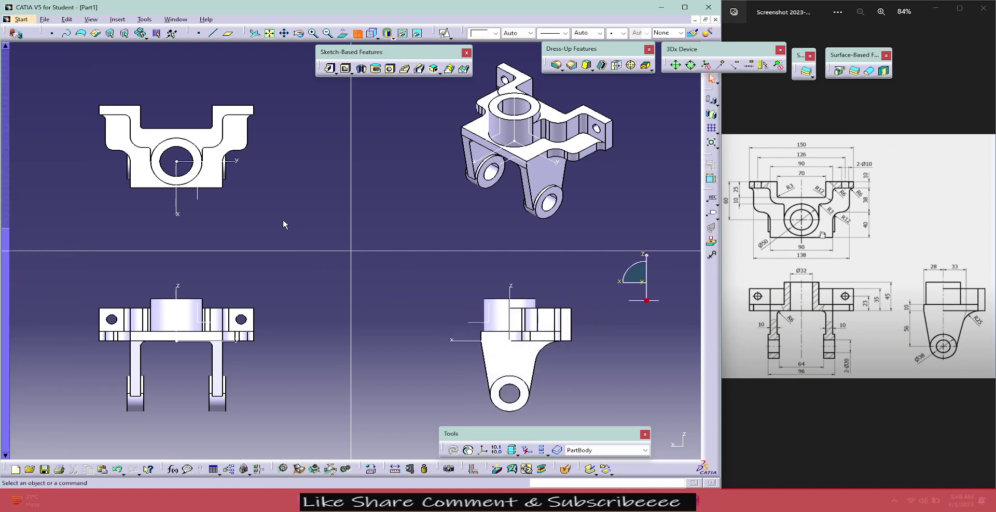